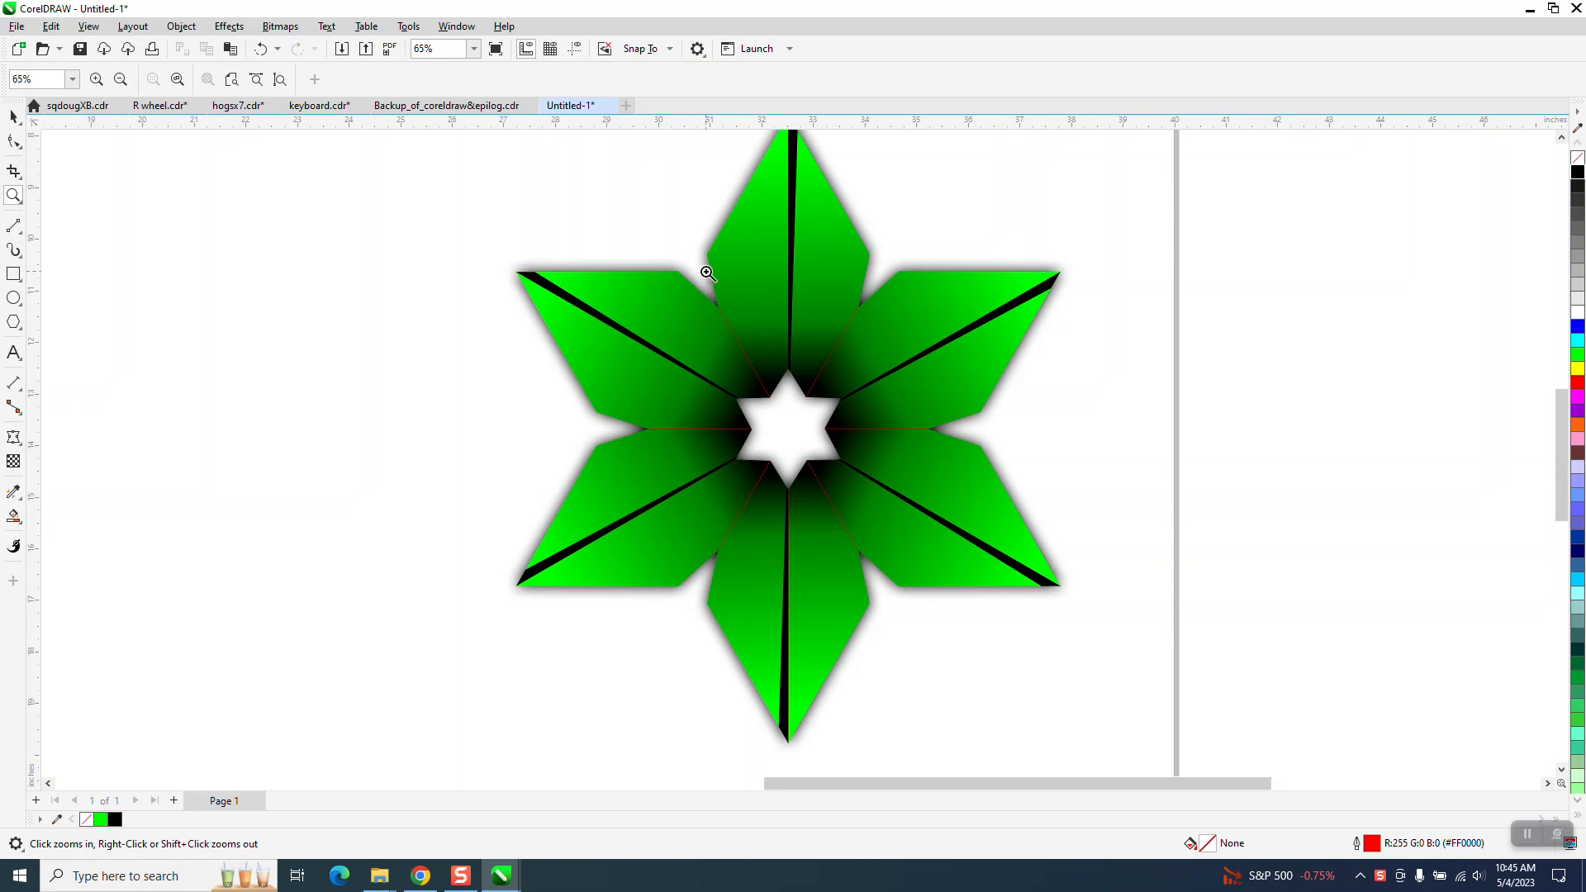
# Draw a hexagon about 10.95 by 12.65 inches beside the green flower and center it on the page.
pyautogui.scroll(-3, 818, 285)
pyautogui.scroll(-1, 883, 293)
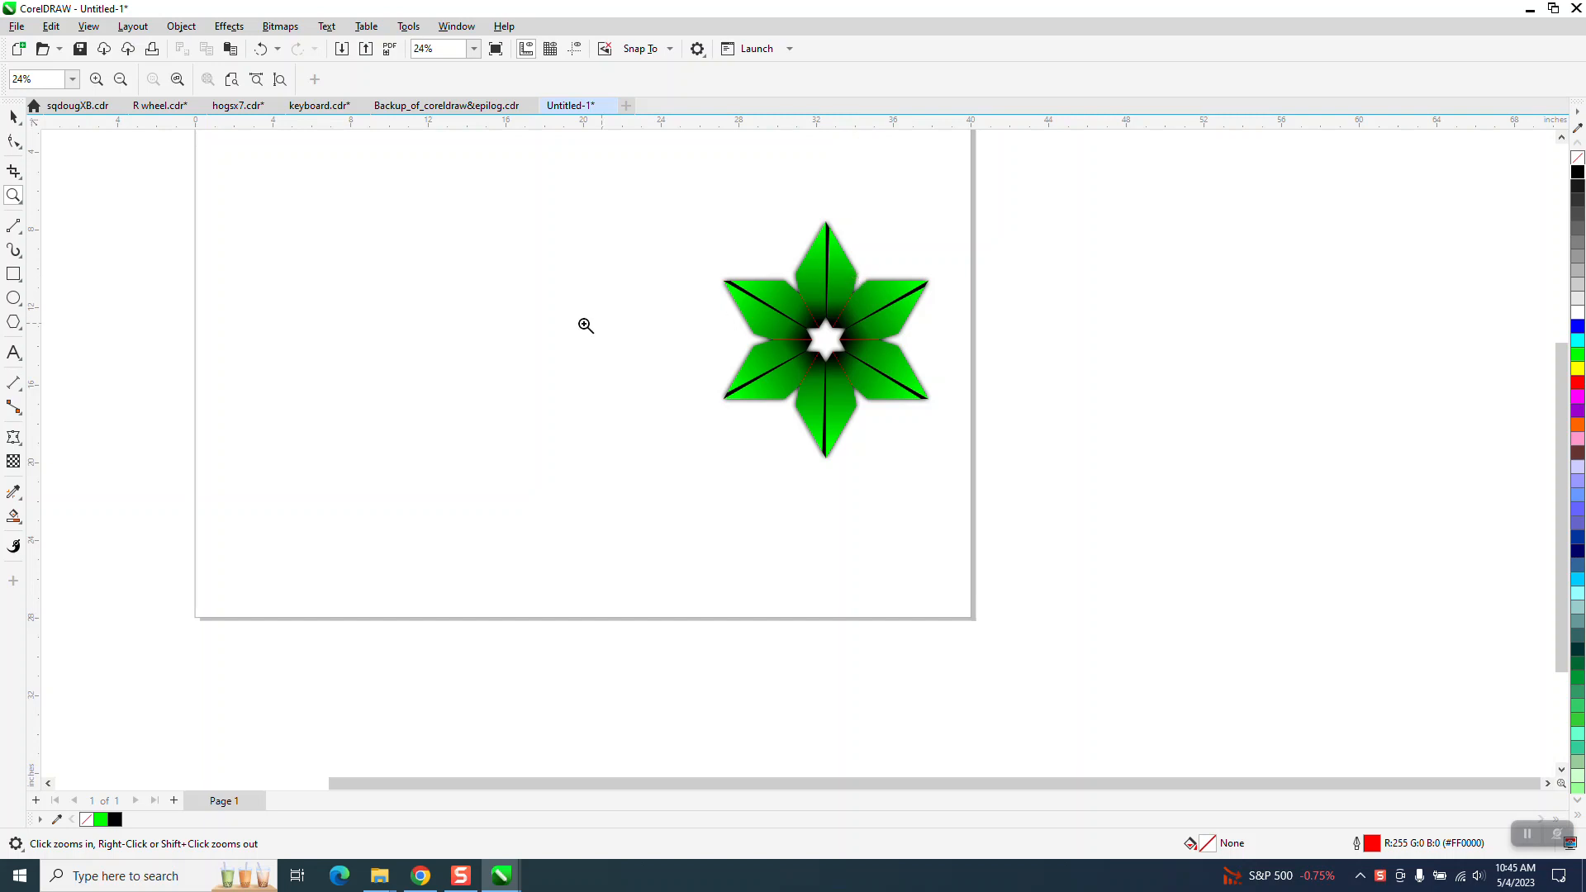
pyautogui.click(15, 323)
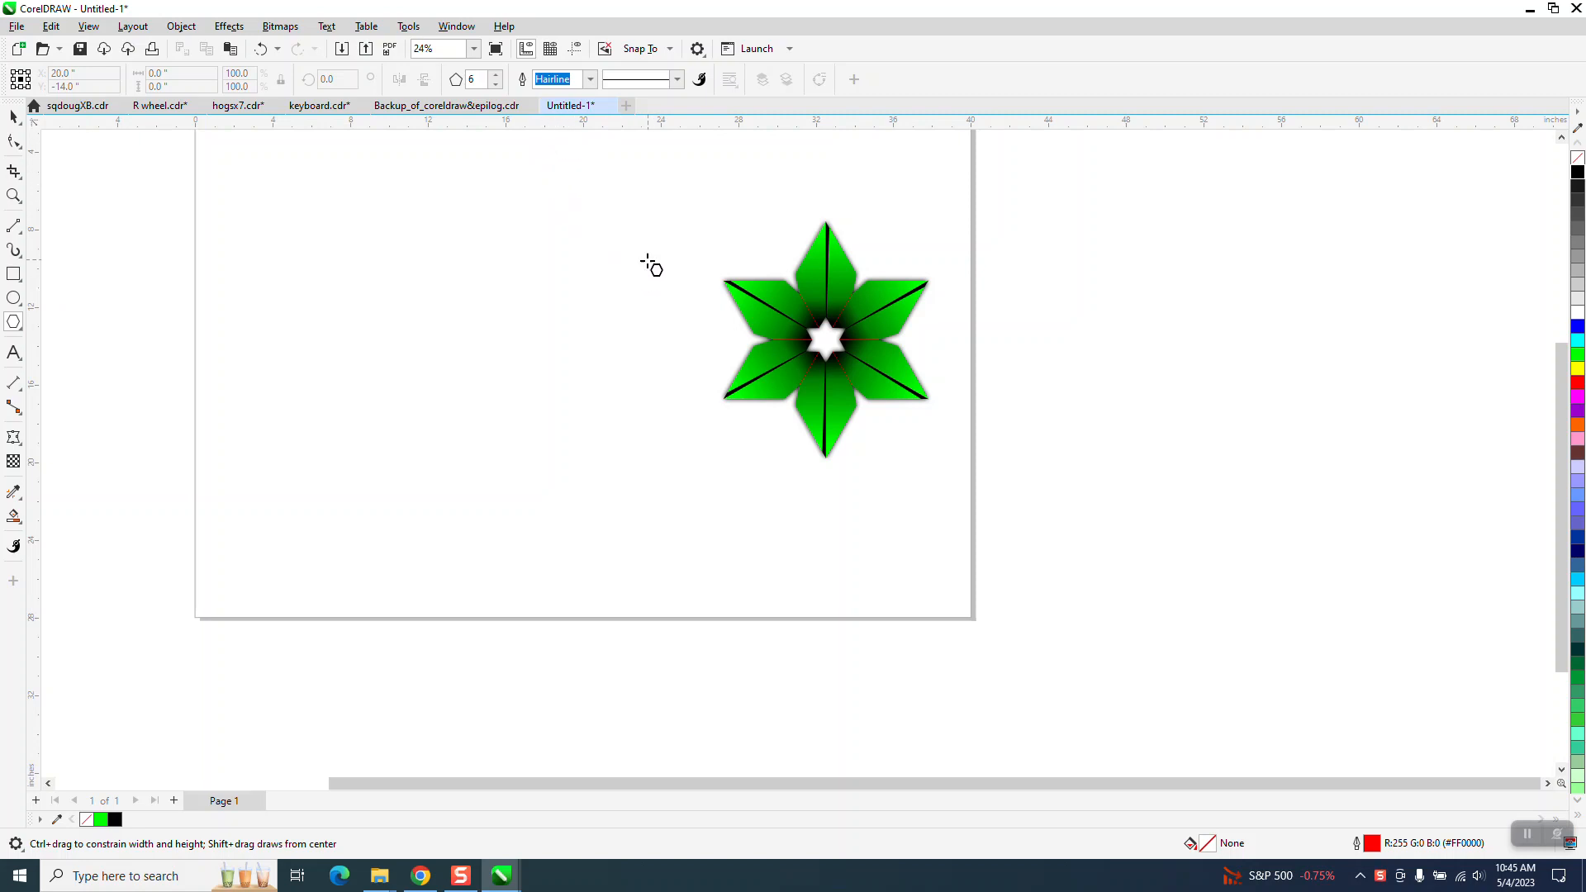
pyautogui.moveTo(636, 255)
pyautogui.mouseDown()
pyautogui.moveTo(407, 478)
pyautogui.moveTo(414, 510)
pyautogui.mouseUp()
pyautogui.press('p')
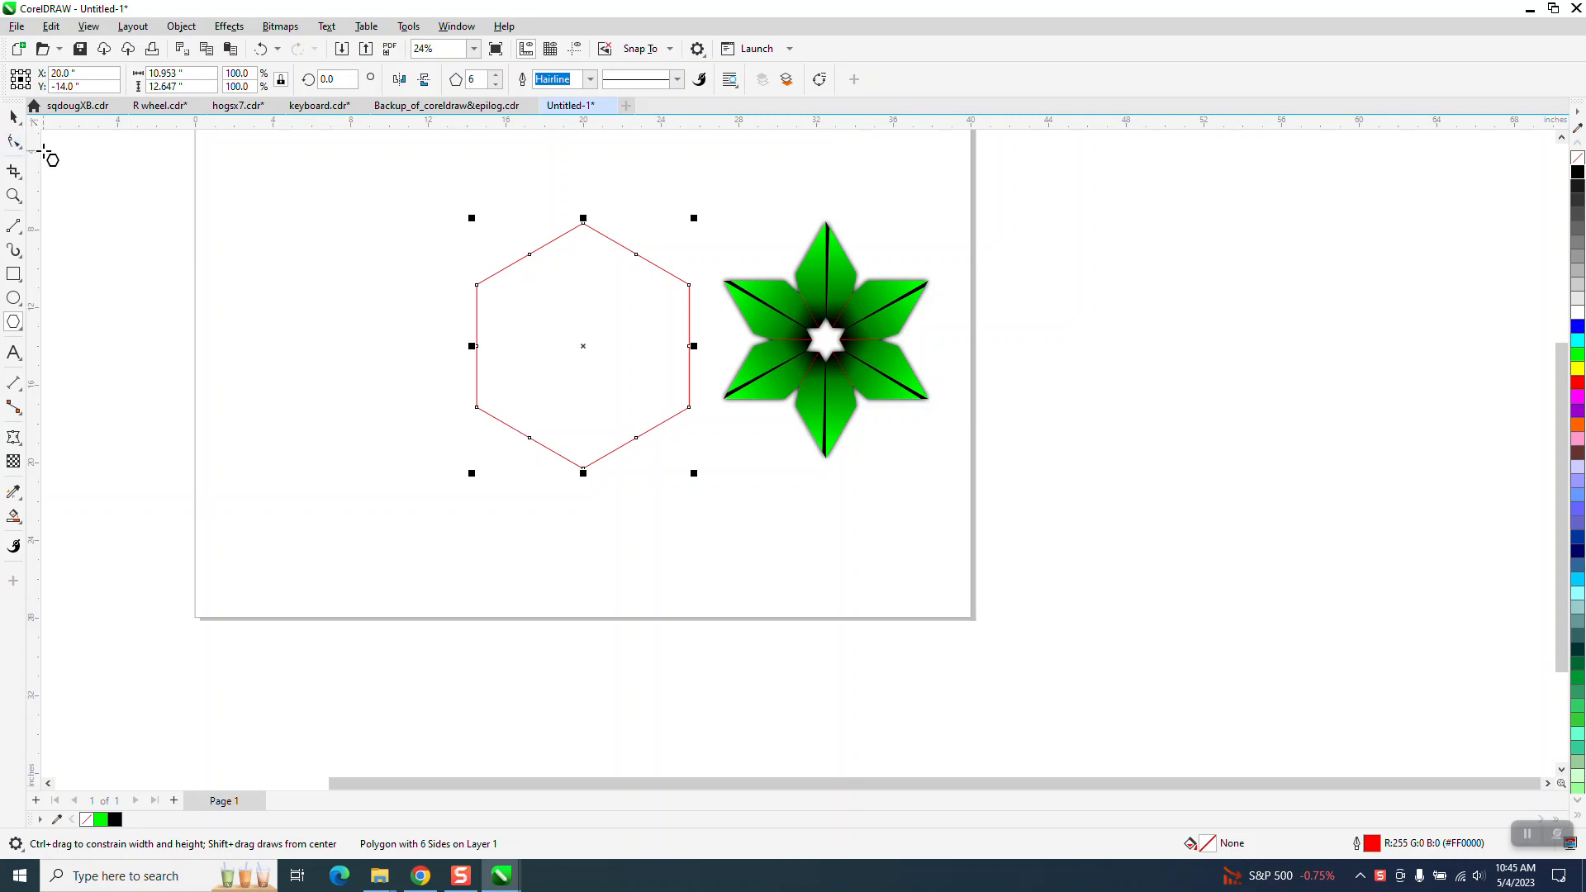
# Create a concentric copy of the hexagon scaled down to about 25.5%, roughly 2.8 by 3.2 inches.
pyautogui.click(14, 141)
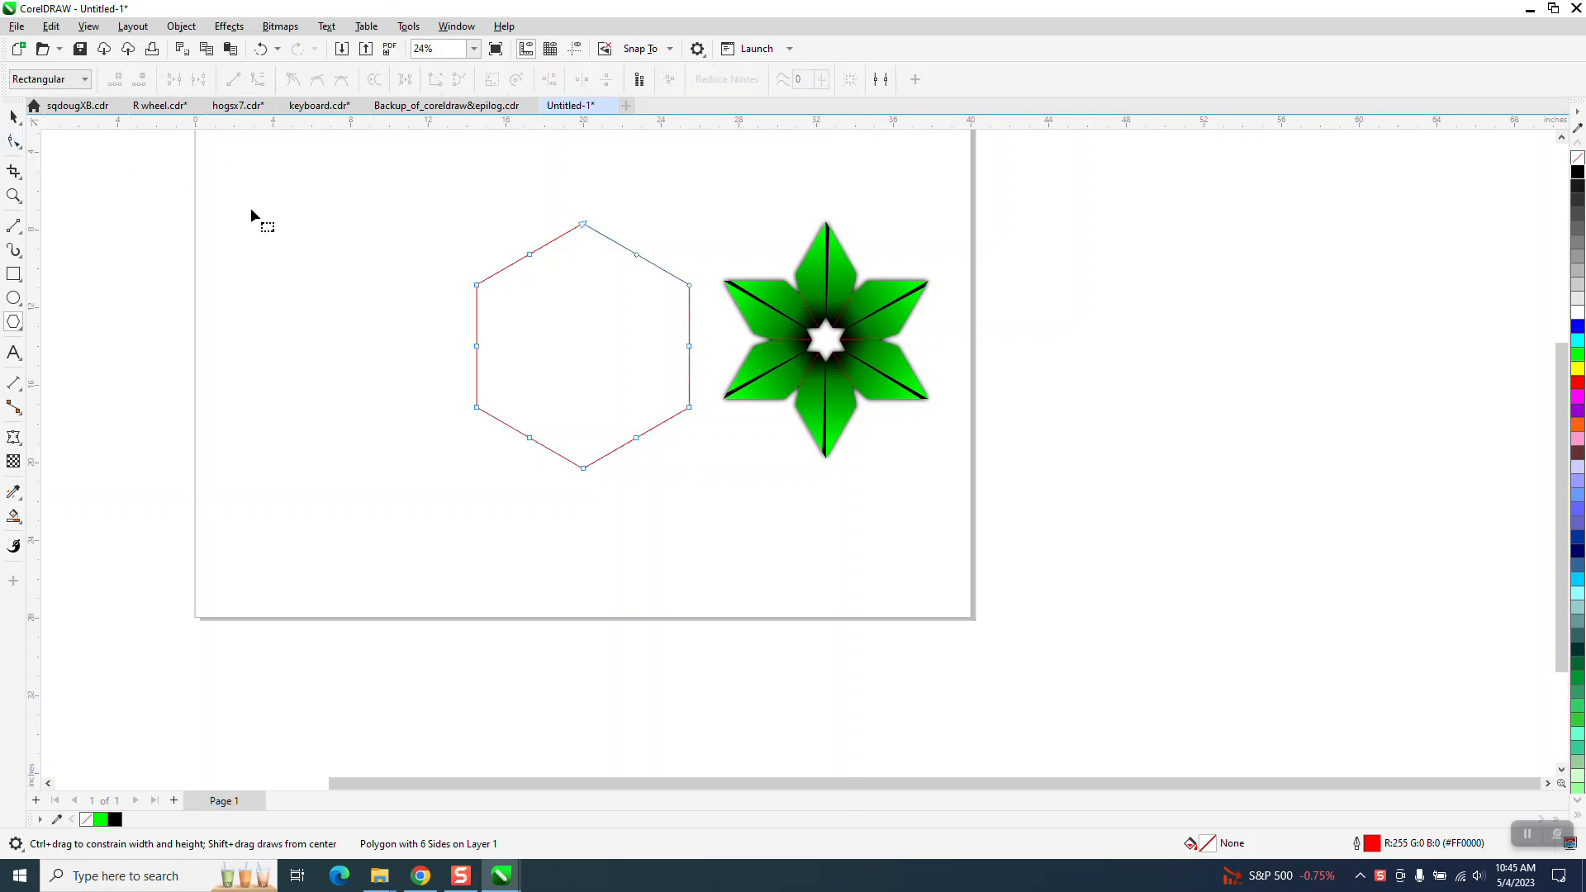
pyautogui.click(13, 273)
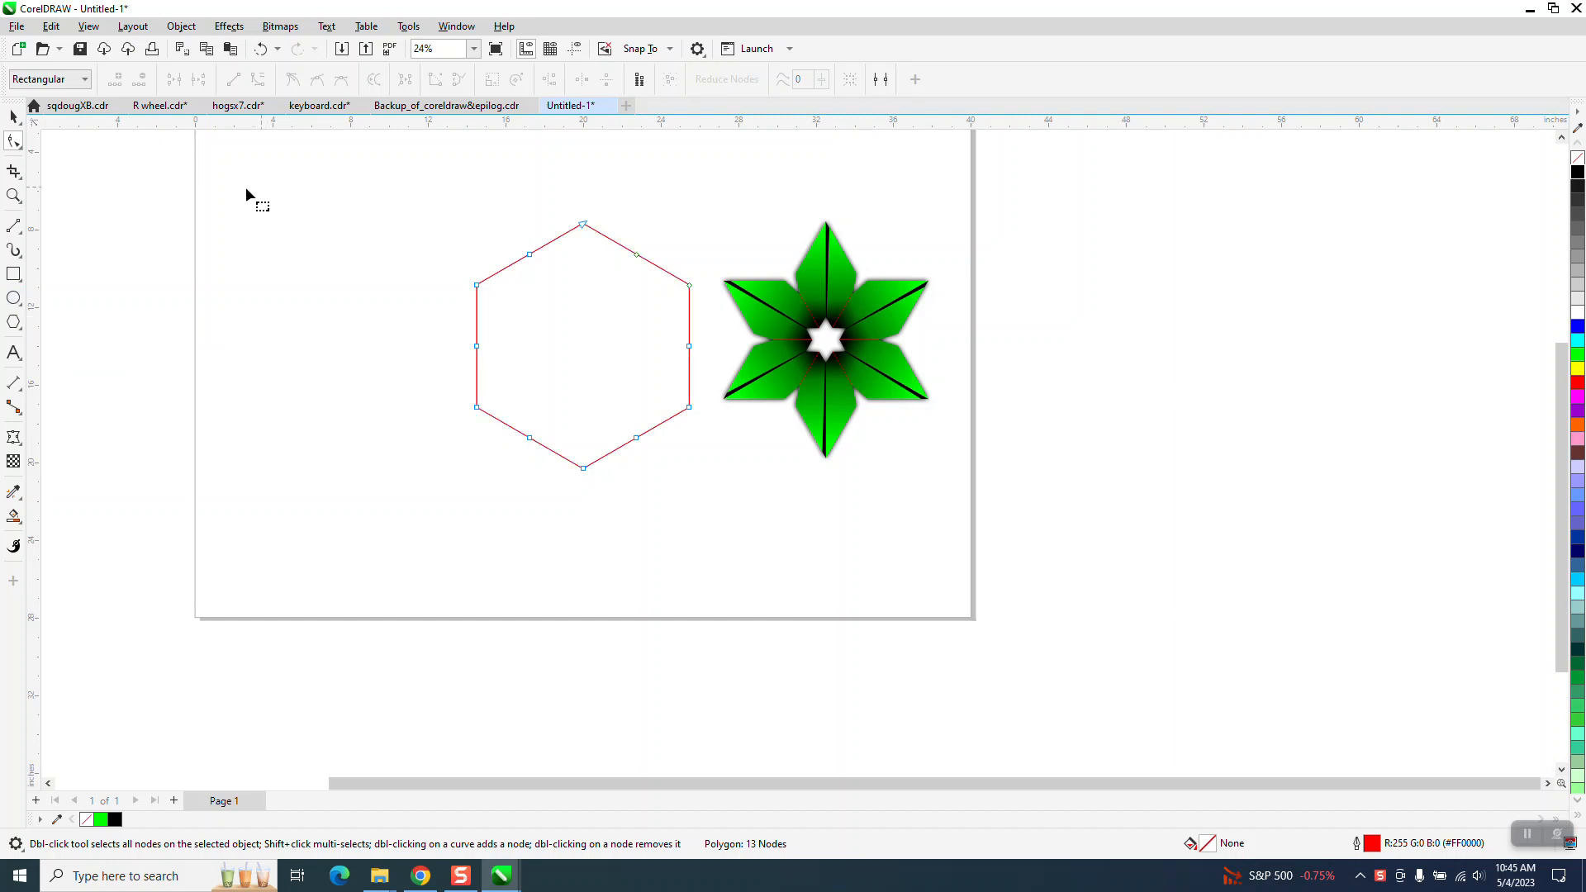
pyautogui.click(13, 116)
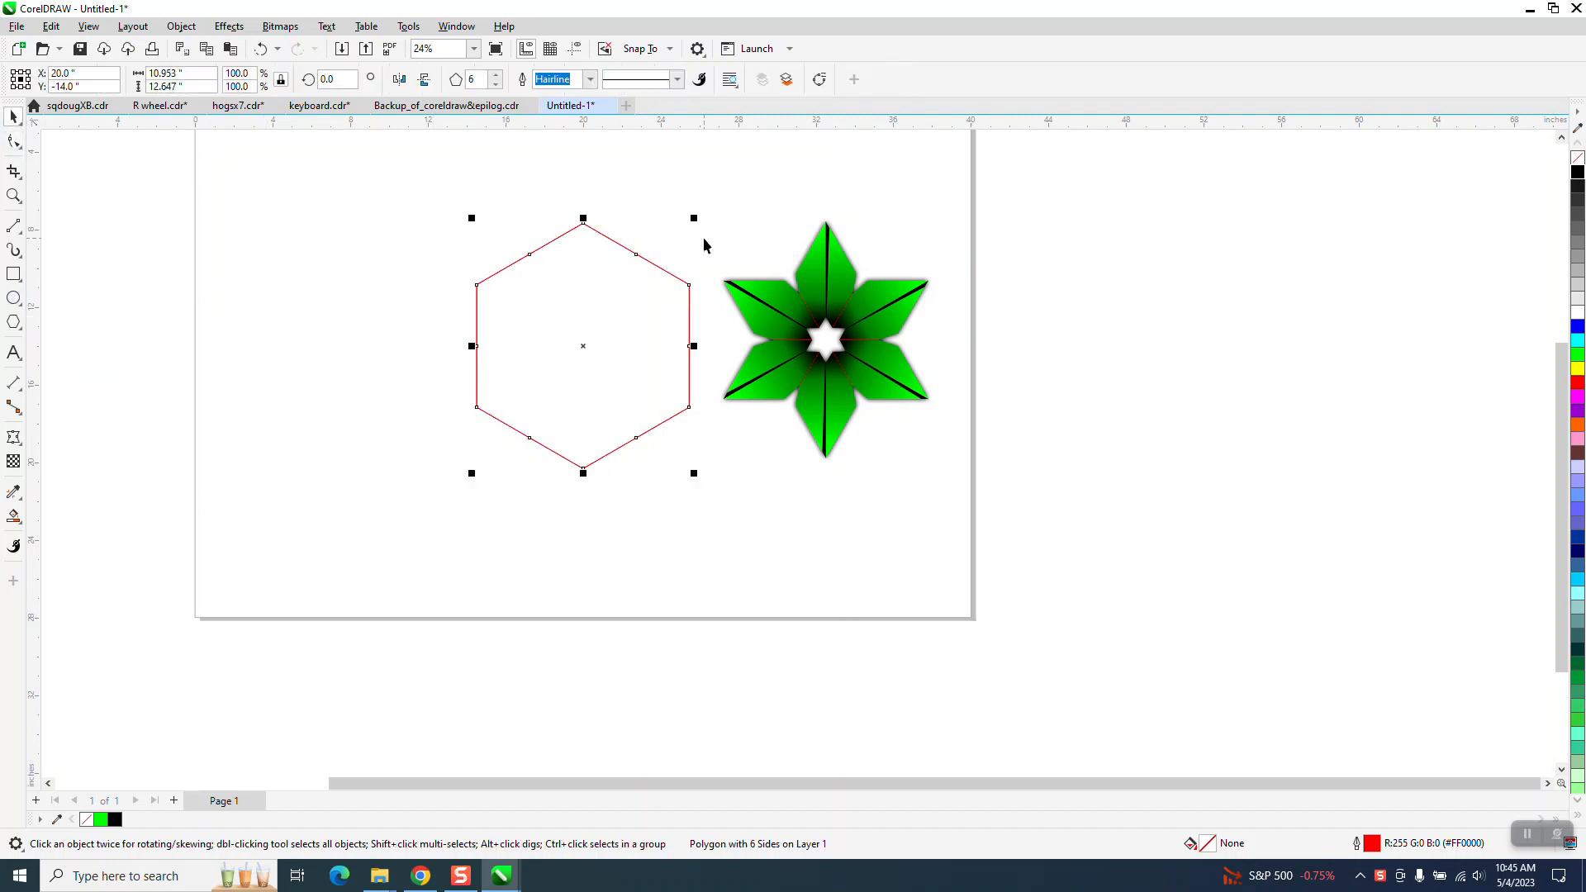
pyautogui.moveTo(694, 218); pyautogui.dragTo(619, 303)
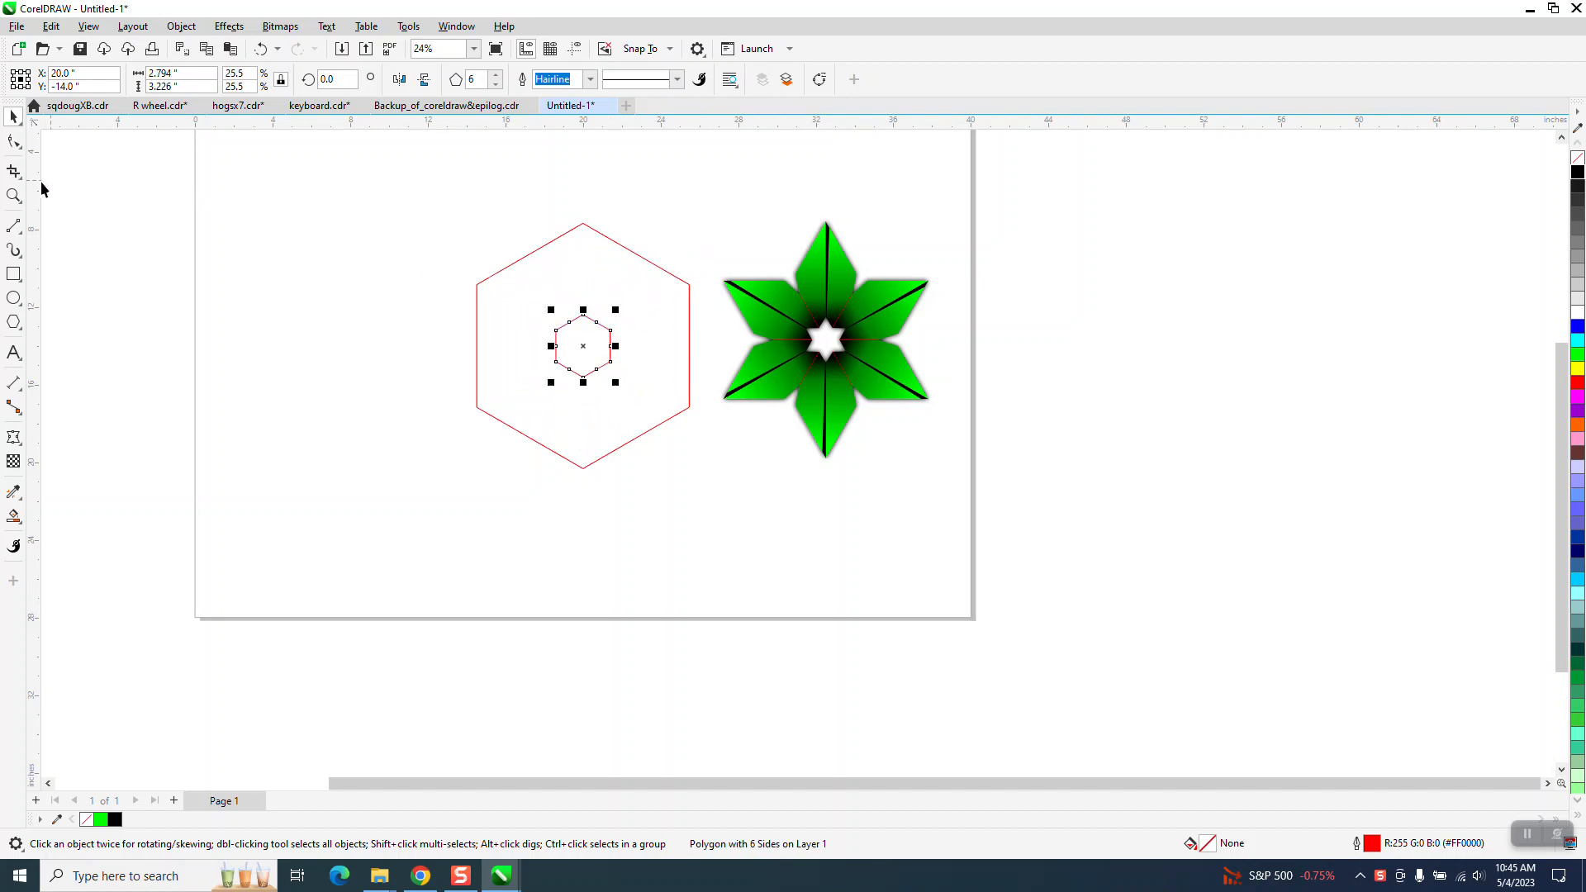
# Reshape the small inner hexagon into a six-pointed star by pulling its side midpoint nodes inward.
pyautogui.click(14, 196)
pyautogui.moveTo(386, 196); pyautogui.dragTo(864, 555)
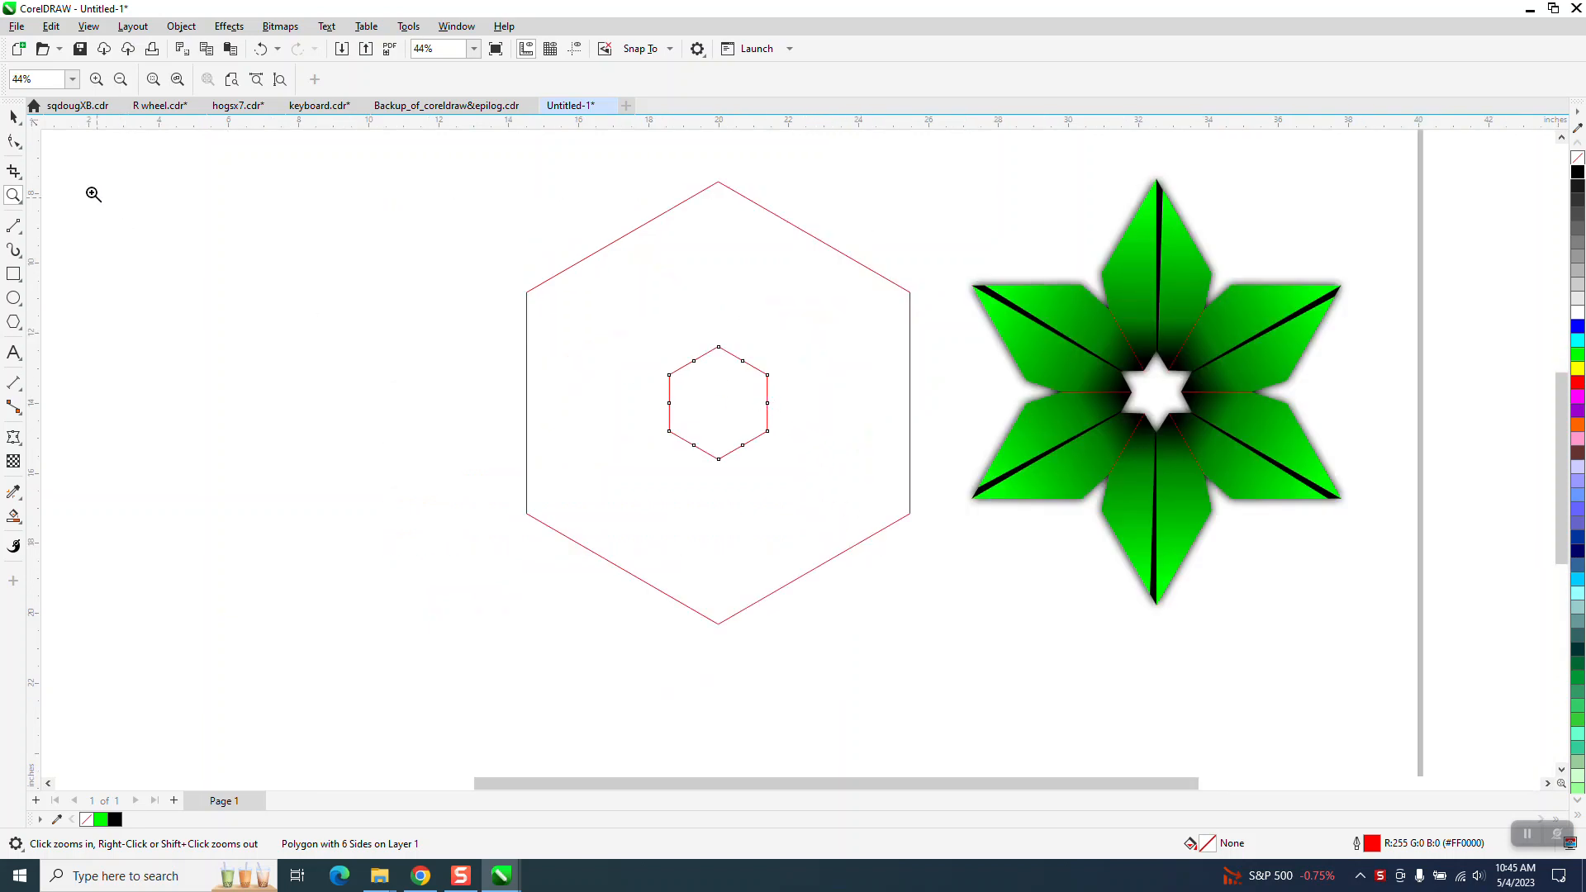
pyautogui.click(13, 117)
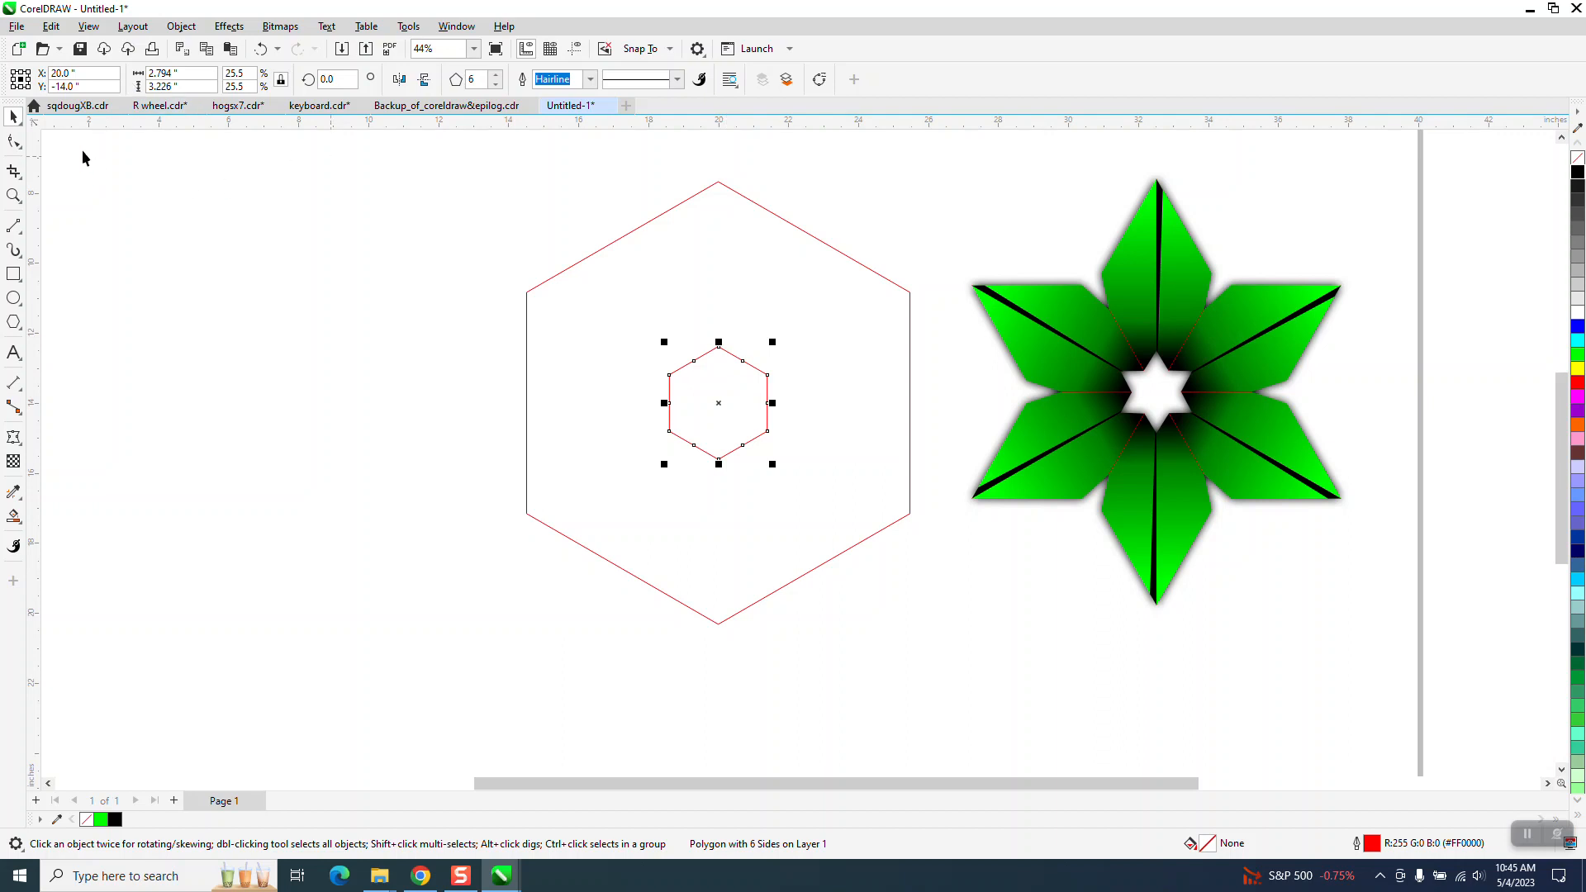
pyautogui.click(13, 141)
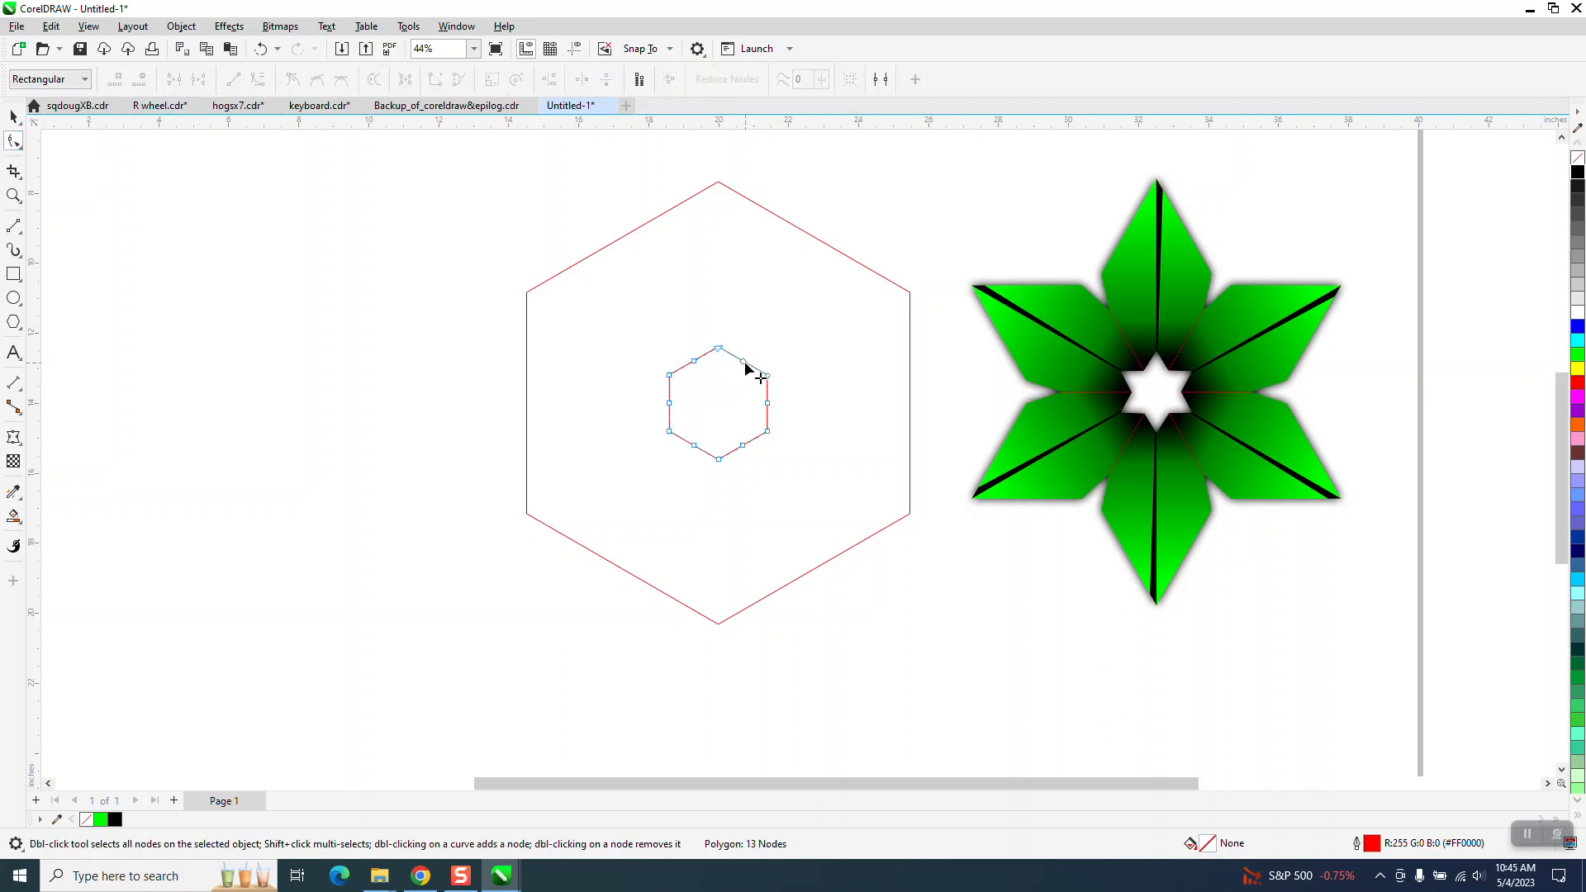
pyautogui.moveTo(745, 364); pyautogui.dragTo(737, 379)
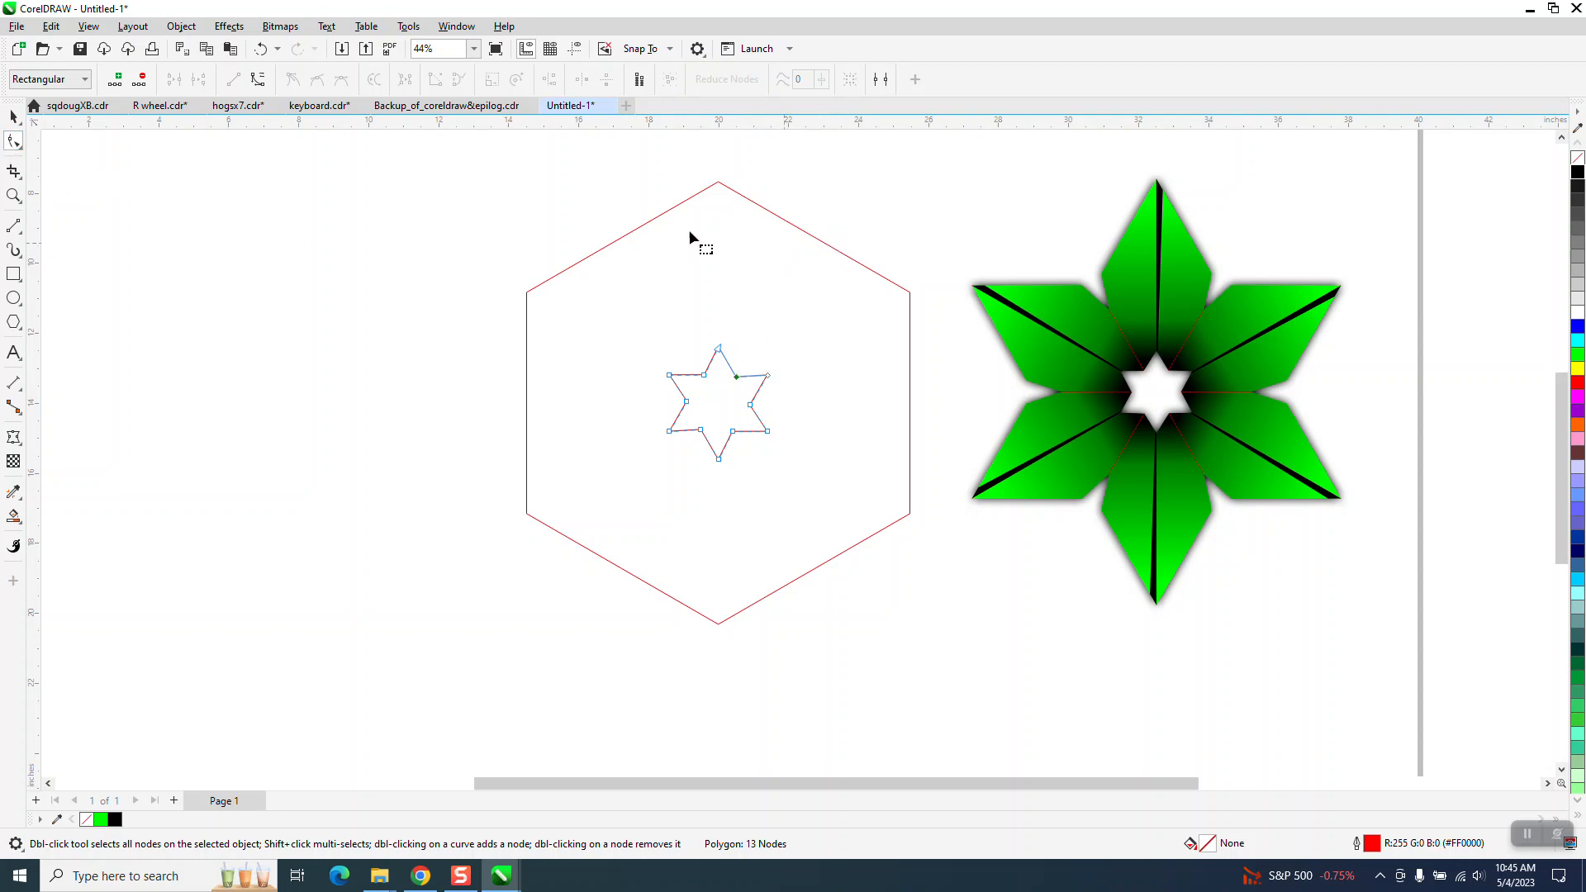
# Draw a two-point guide line from the outer hexagon's upper-right side midpoint to the matching notch of the inner star.
pyautogui.click(860, 261)
pyautogui.click(22, 242)
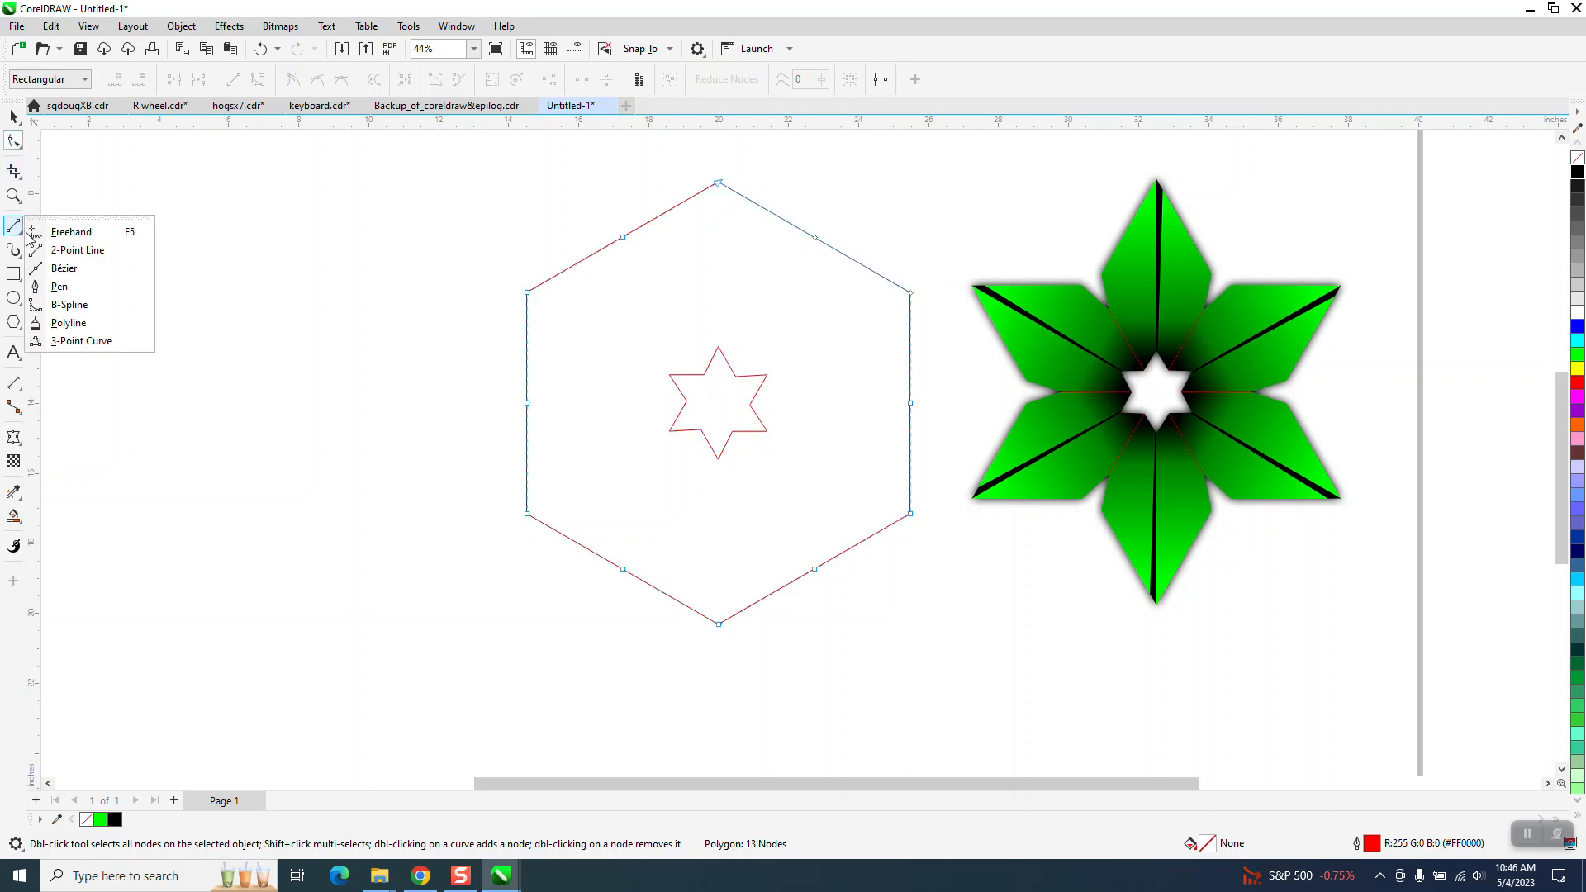
pyautogui.click(66, 248)
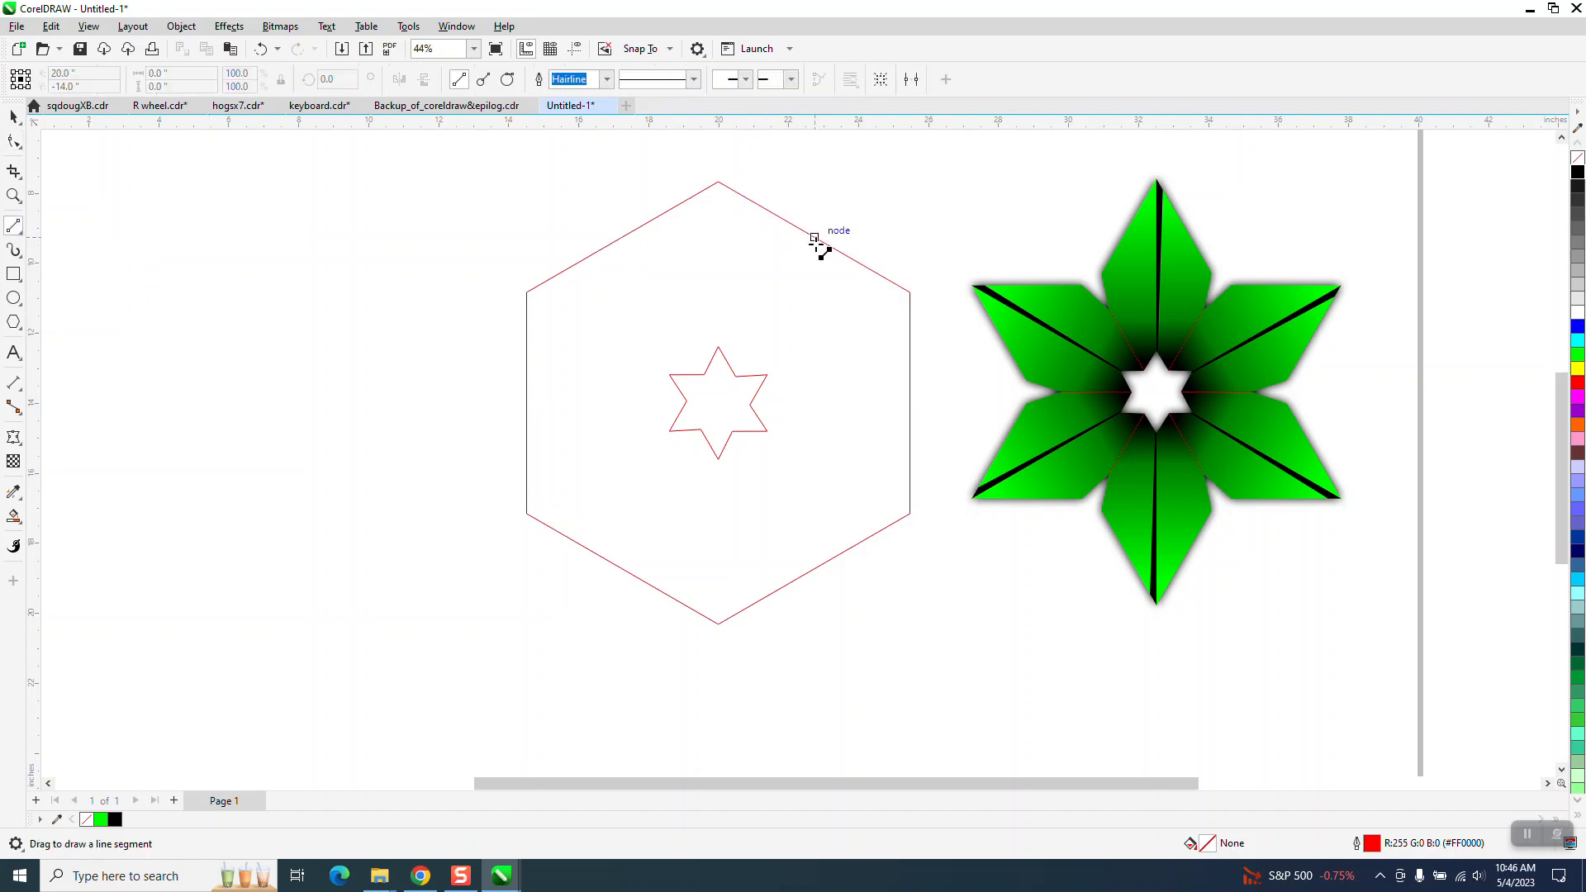
pyautogui.moveTo(814, 239); pyautogui.dragTo(737, 376)
pyautogui.press('F10')
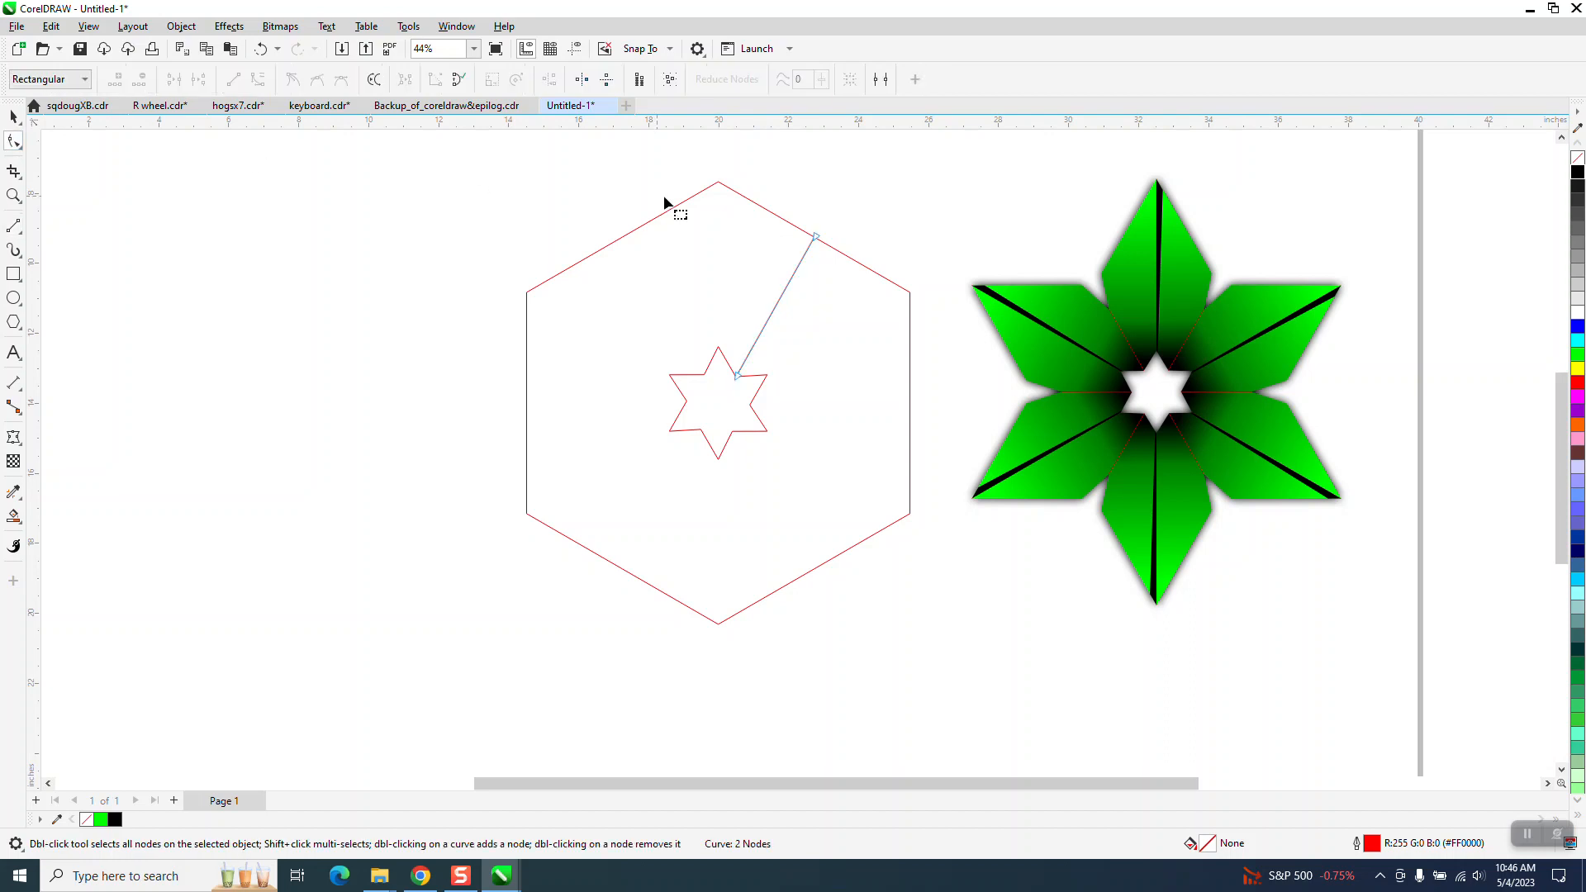
# Pull the outer hexagon's side midpoint nodes inward along the guide line to form a larger star, and delete the guide line.
pyautogui.click(826, 243)
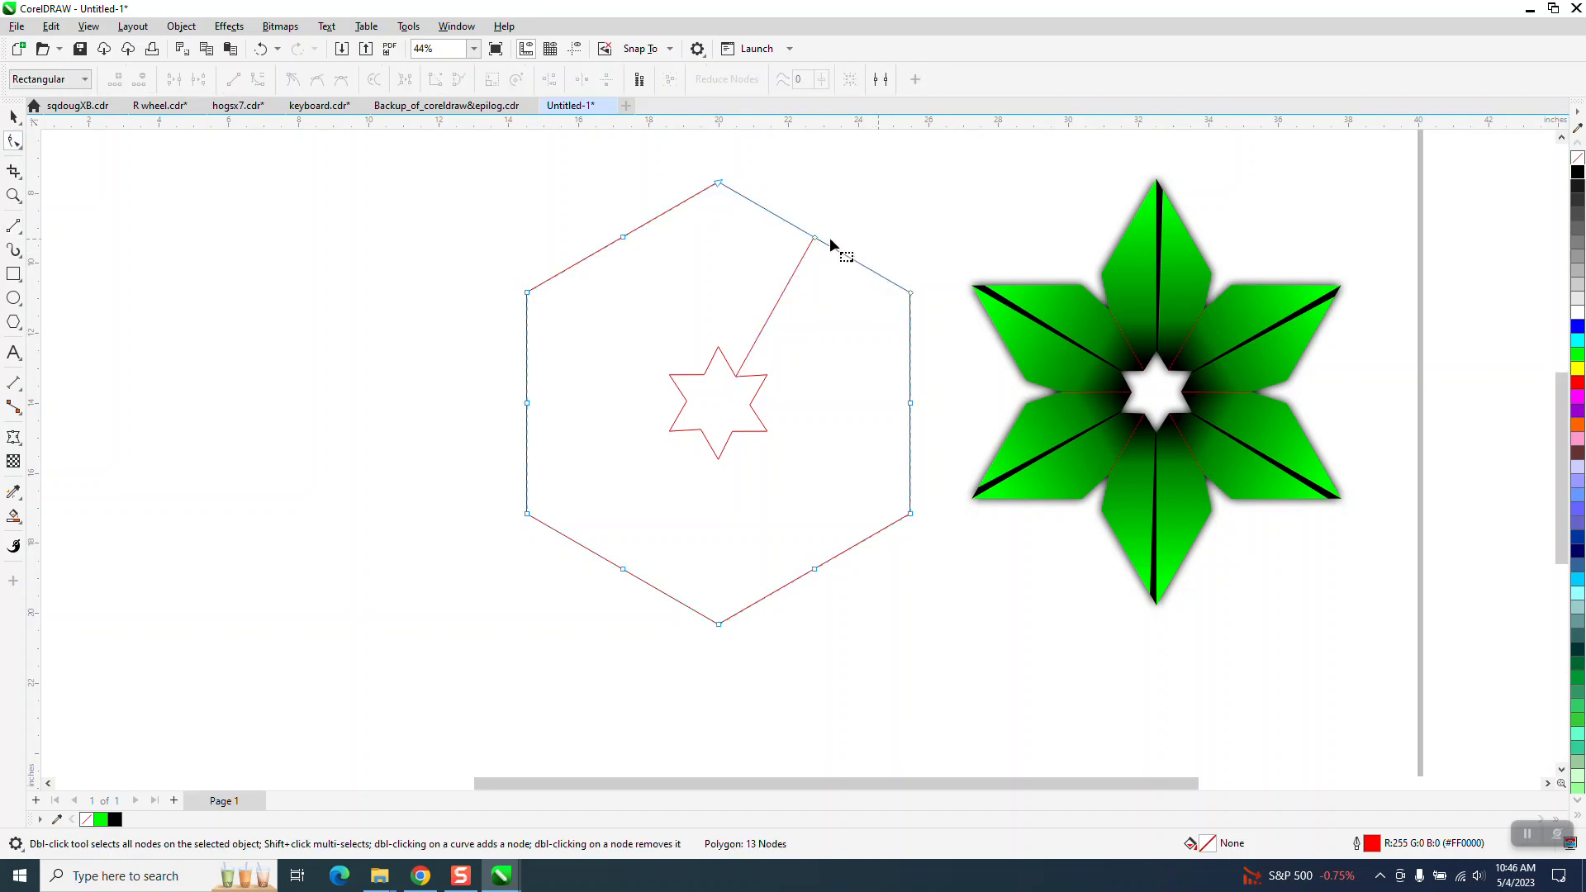
pyautogui.moveTo(815, 239); pyautogui.dragTo(781, 301)
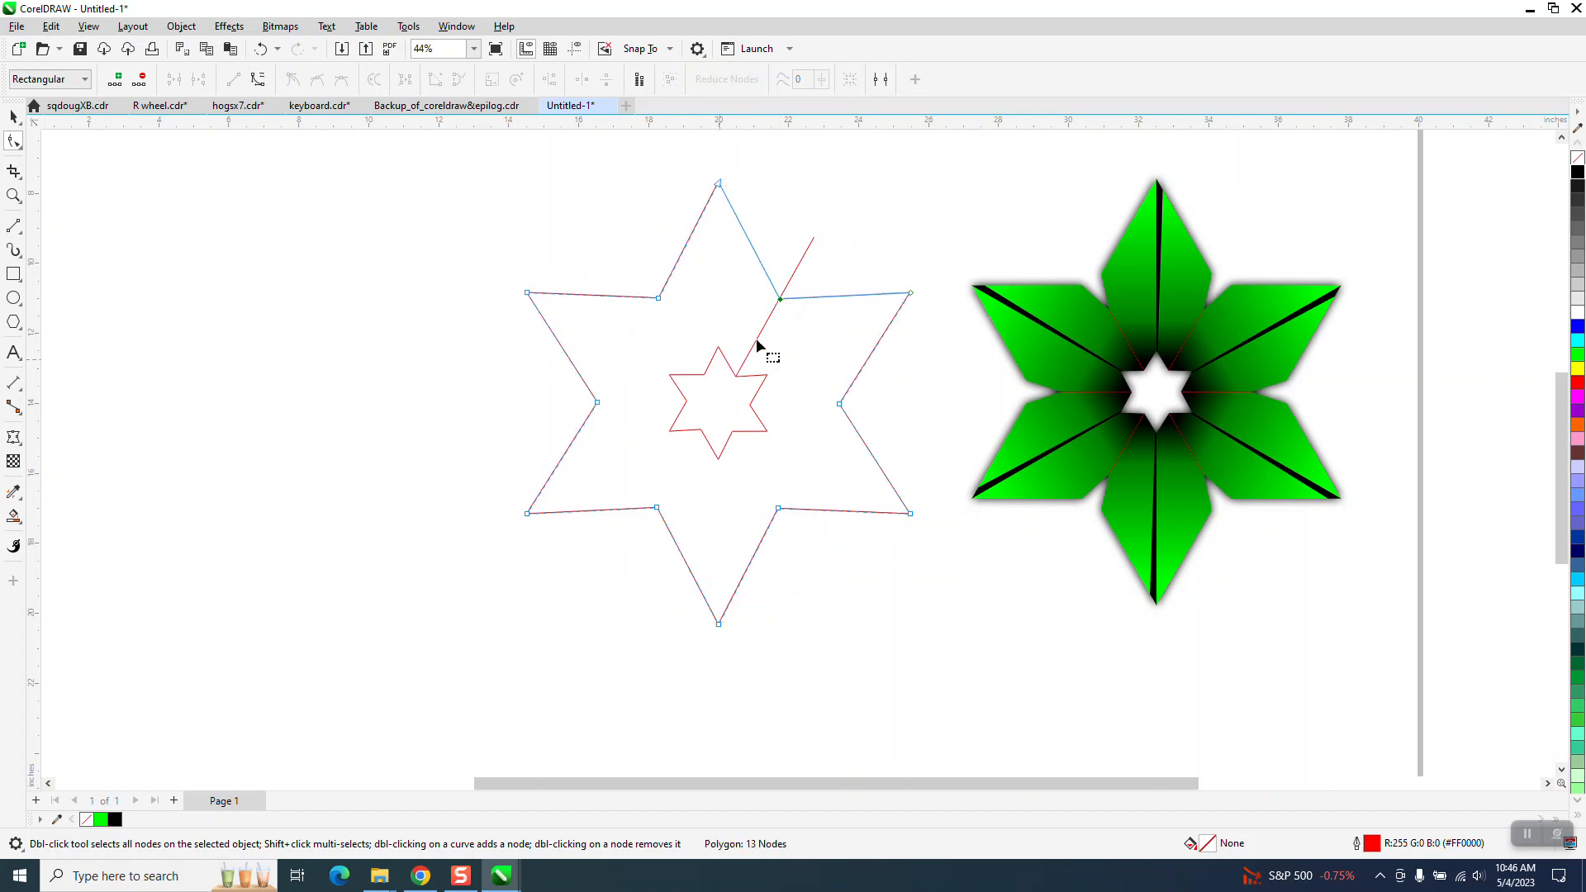
pyautogui.click(806, 261)
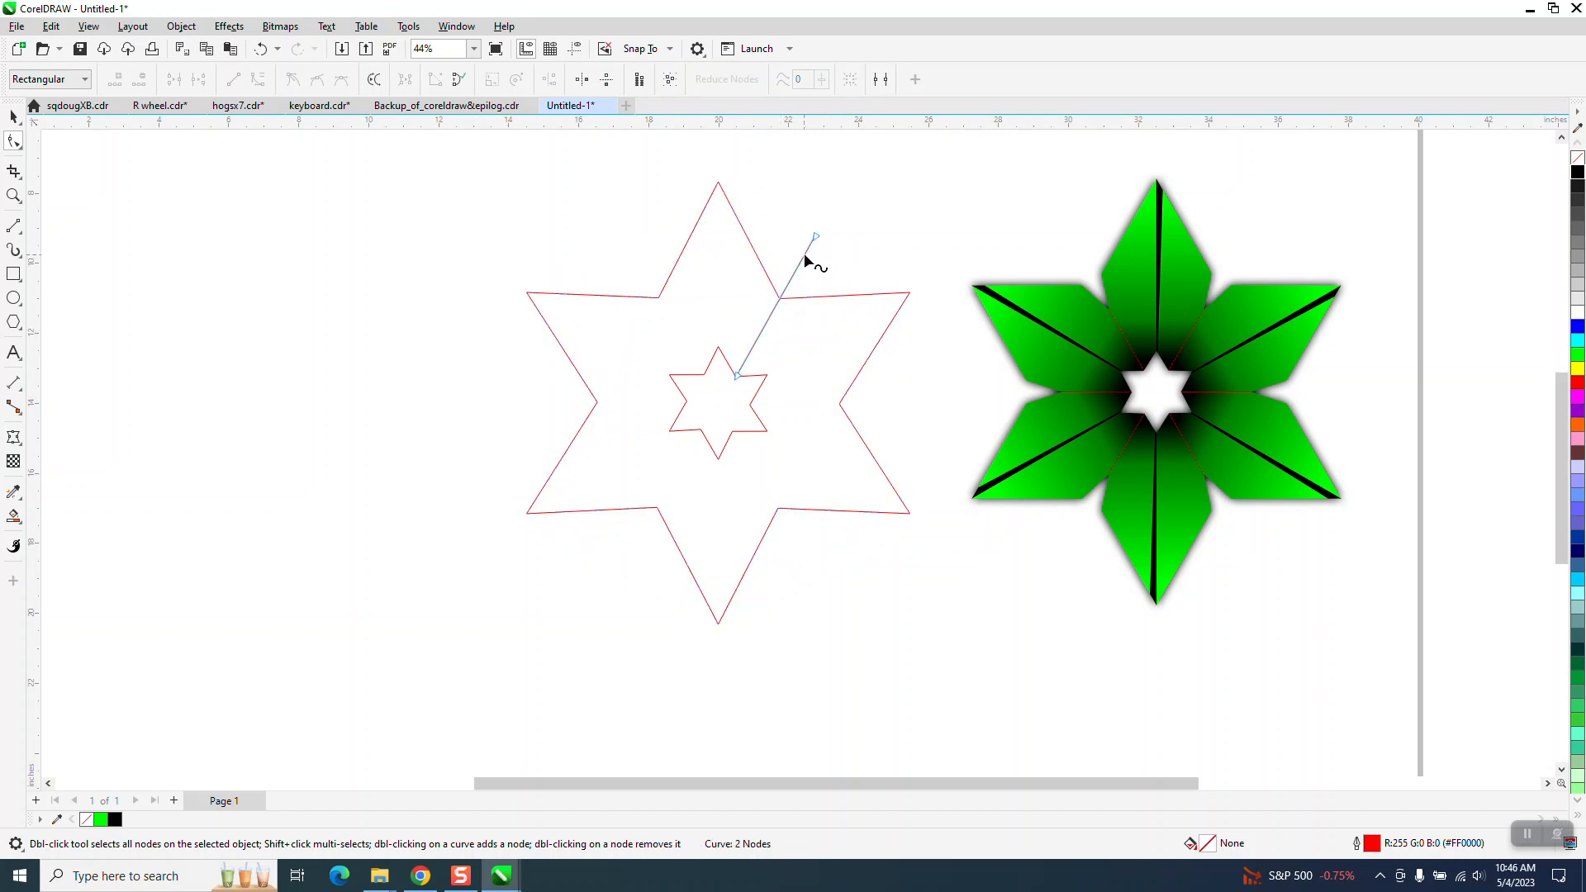
pyautogui.moveTo(709, 403); pyautogui.dragTo(709, 393)
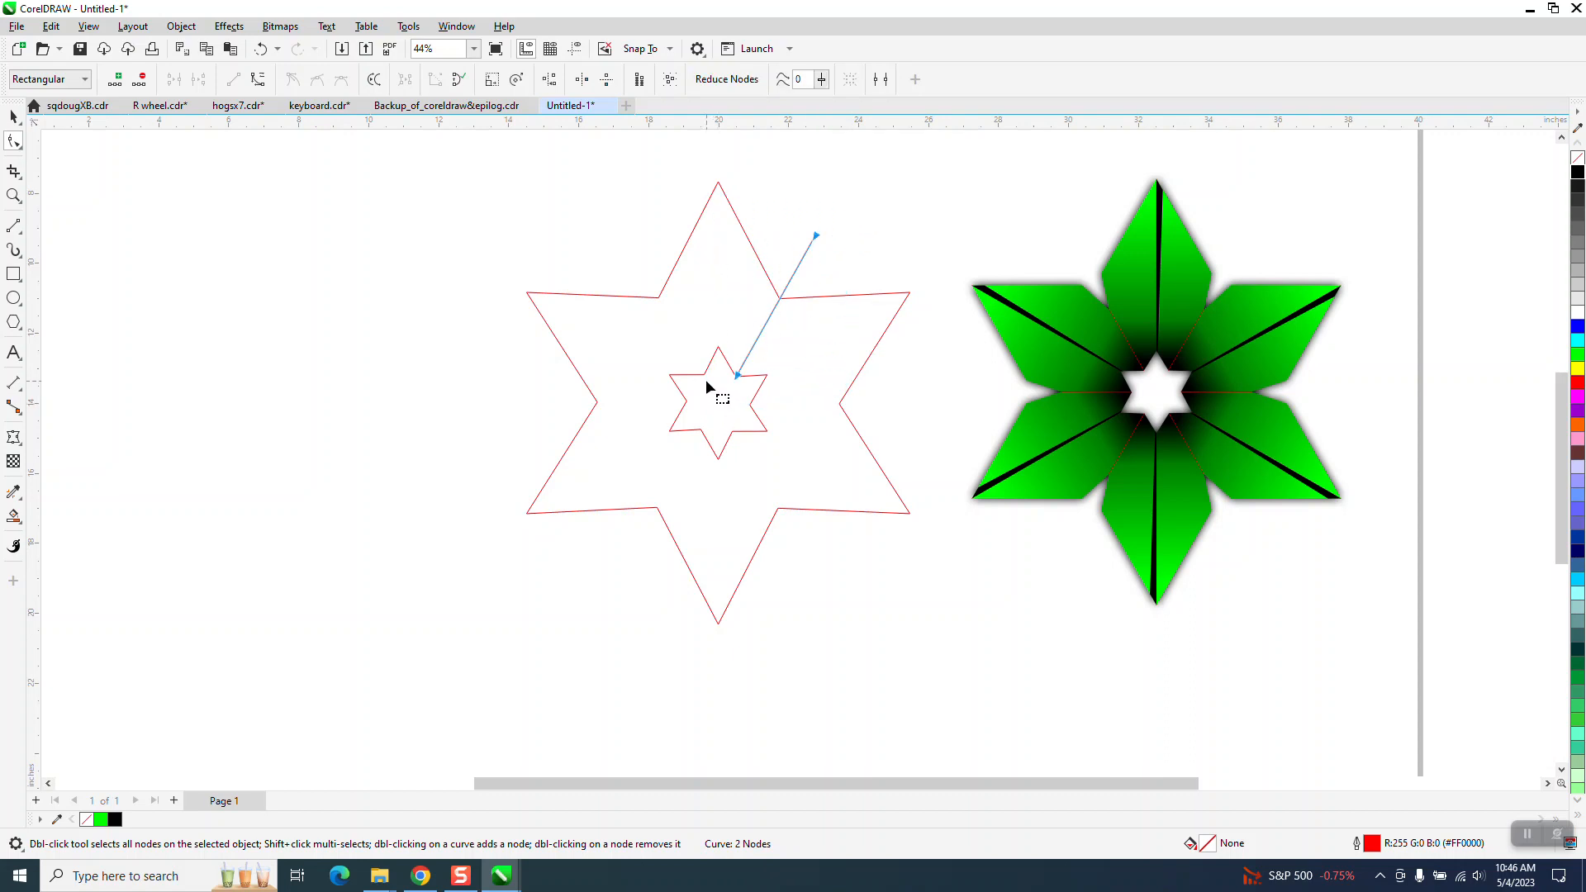
pyautogui.press('Delete')
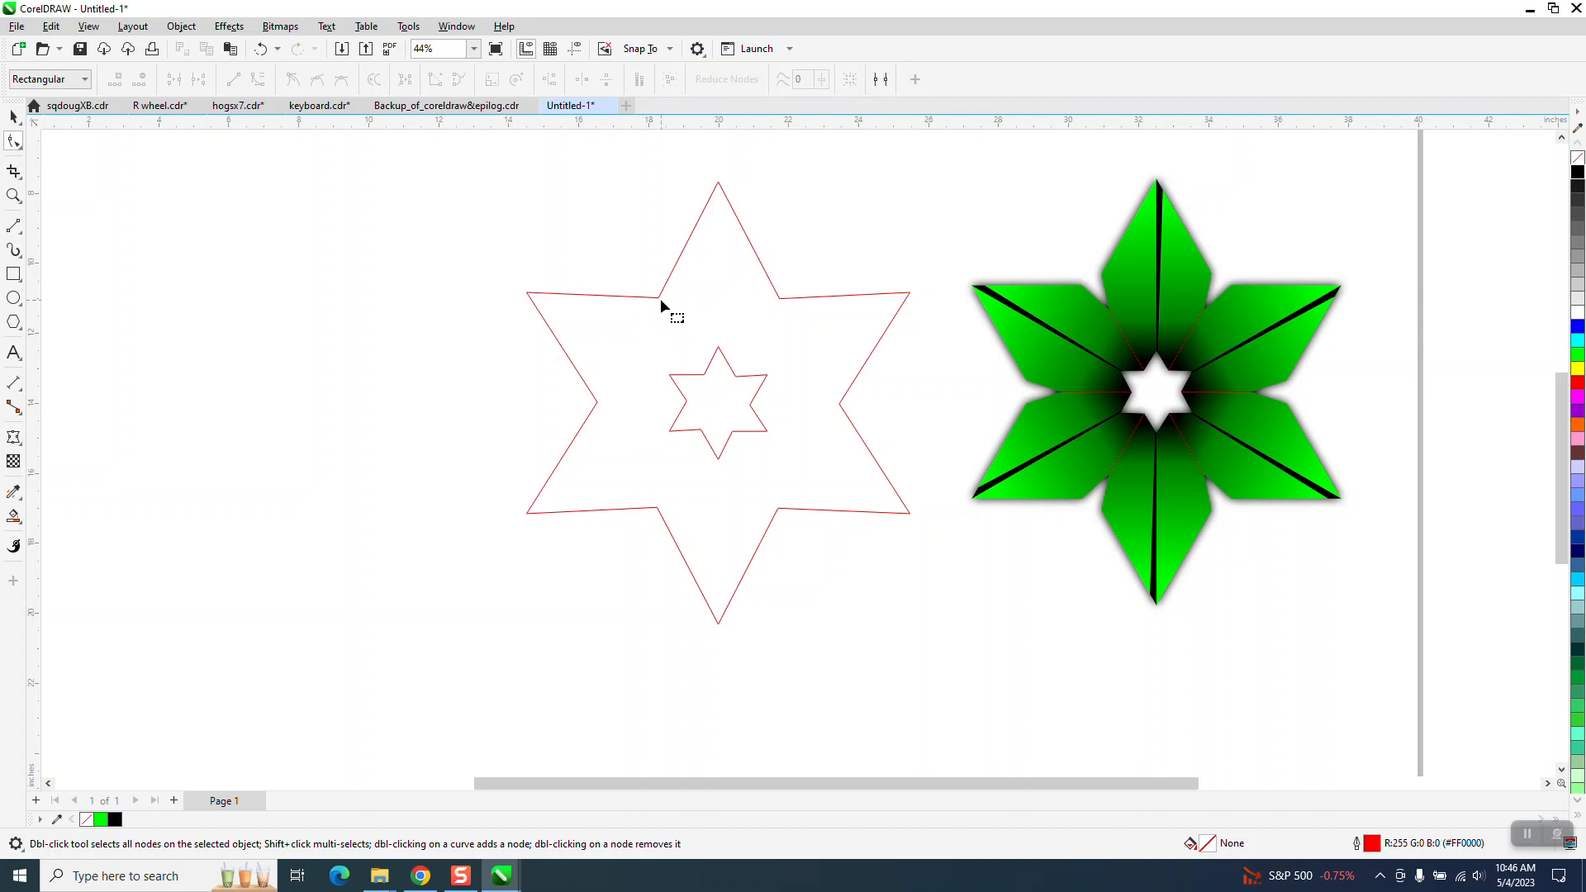
# Group the inner and outer stars and set the group's rotation to 30 degrees.
pyautogui.press('space')
pyautogui.moveTo(808, 601); pyautogui.dragTo(983, 657)
pyautogui.hotkey('ctrl', 'g')
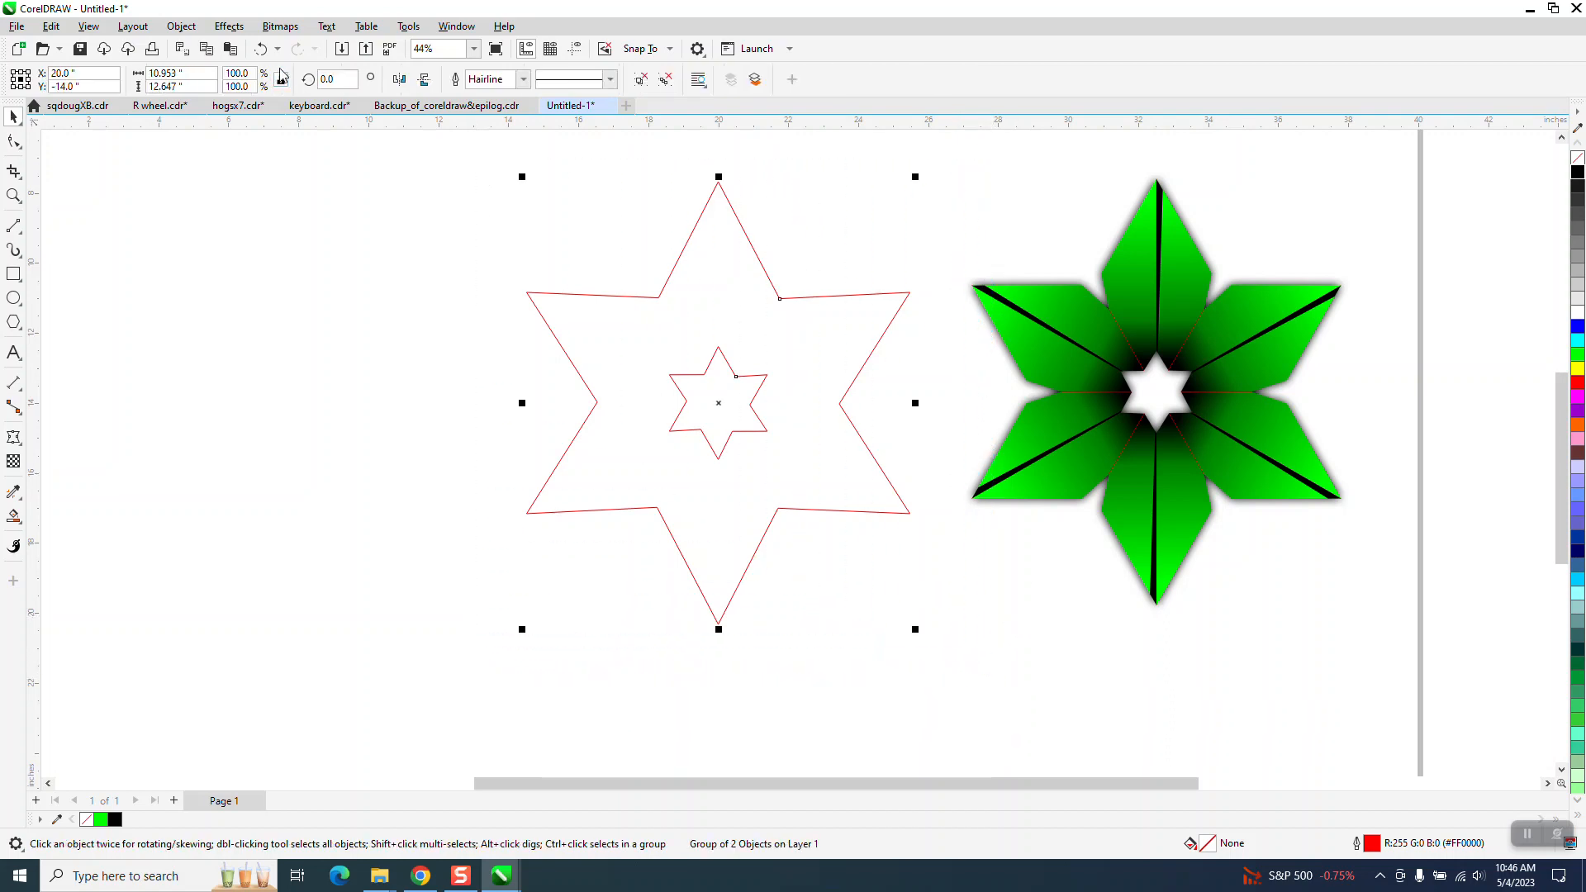
pyautogui.click(337, 78)
pyautogui.write('6')
pyautogui.press('Return')
pyautogui.write('30')
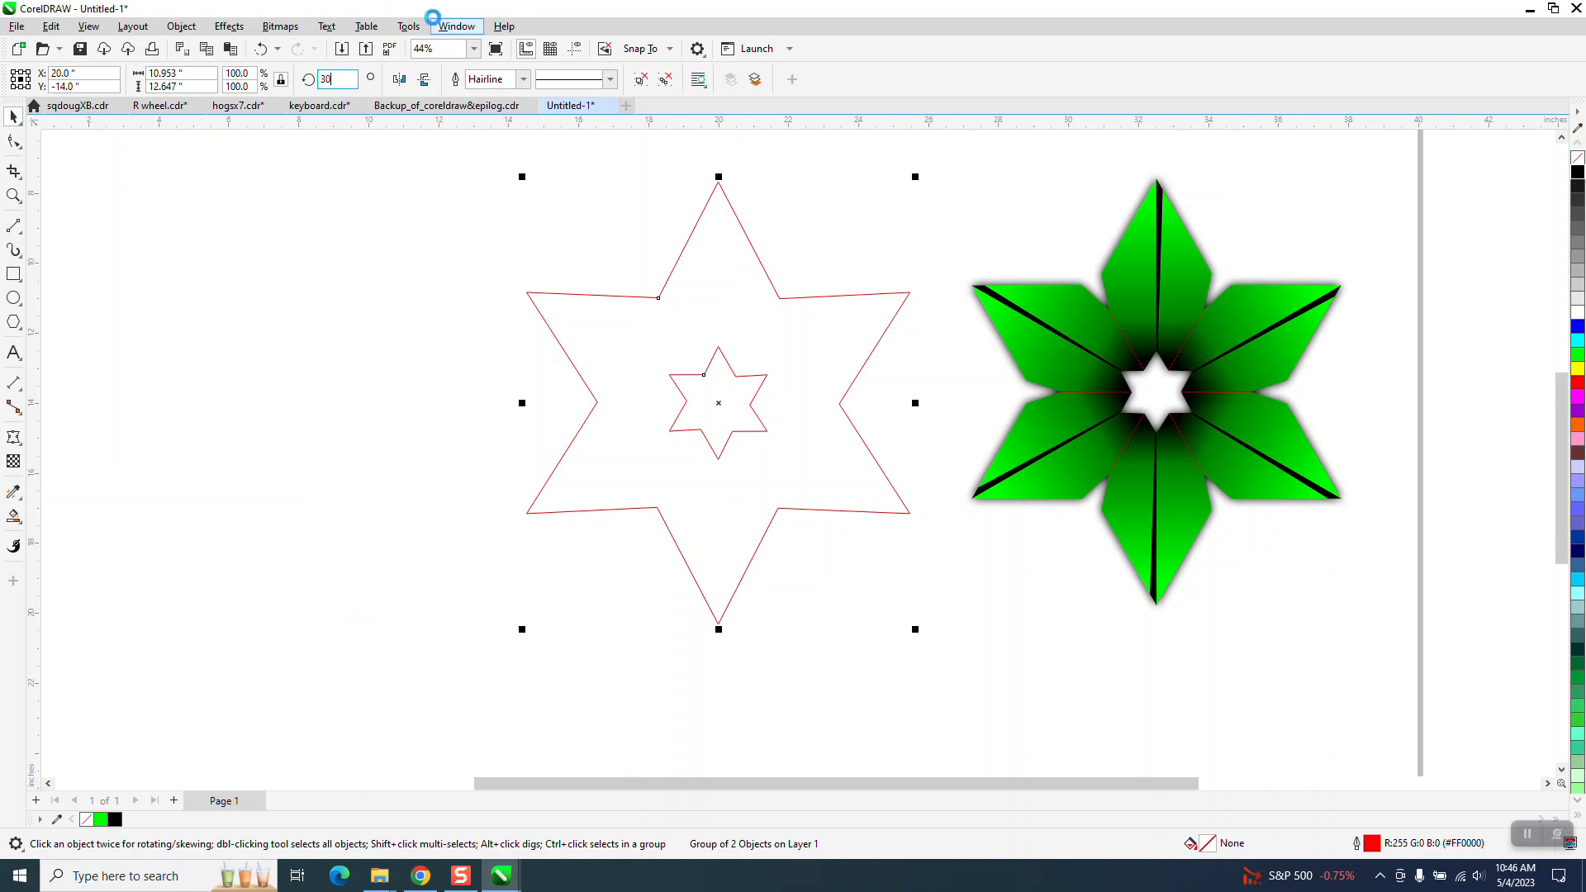
pyautogui.press('Return')
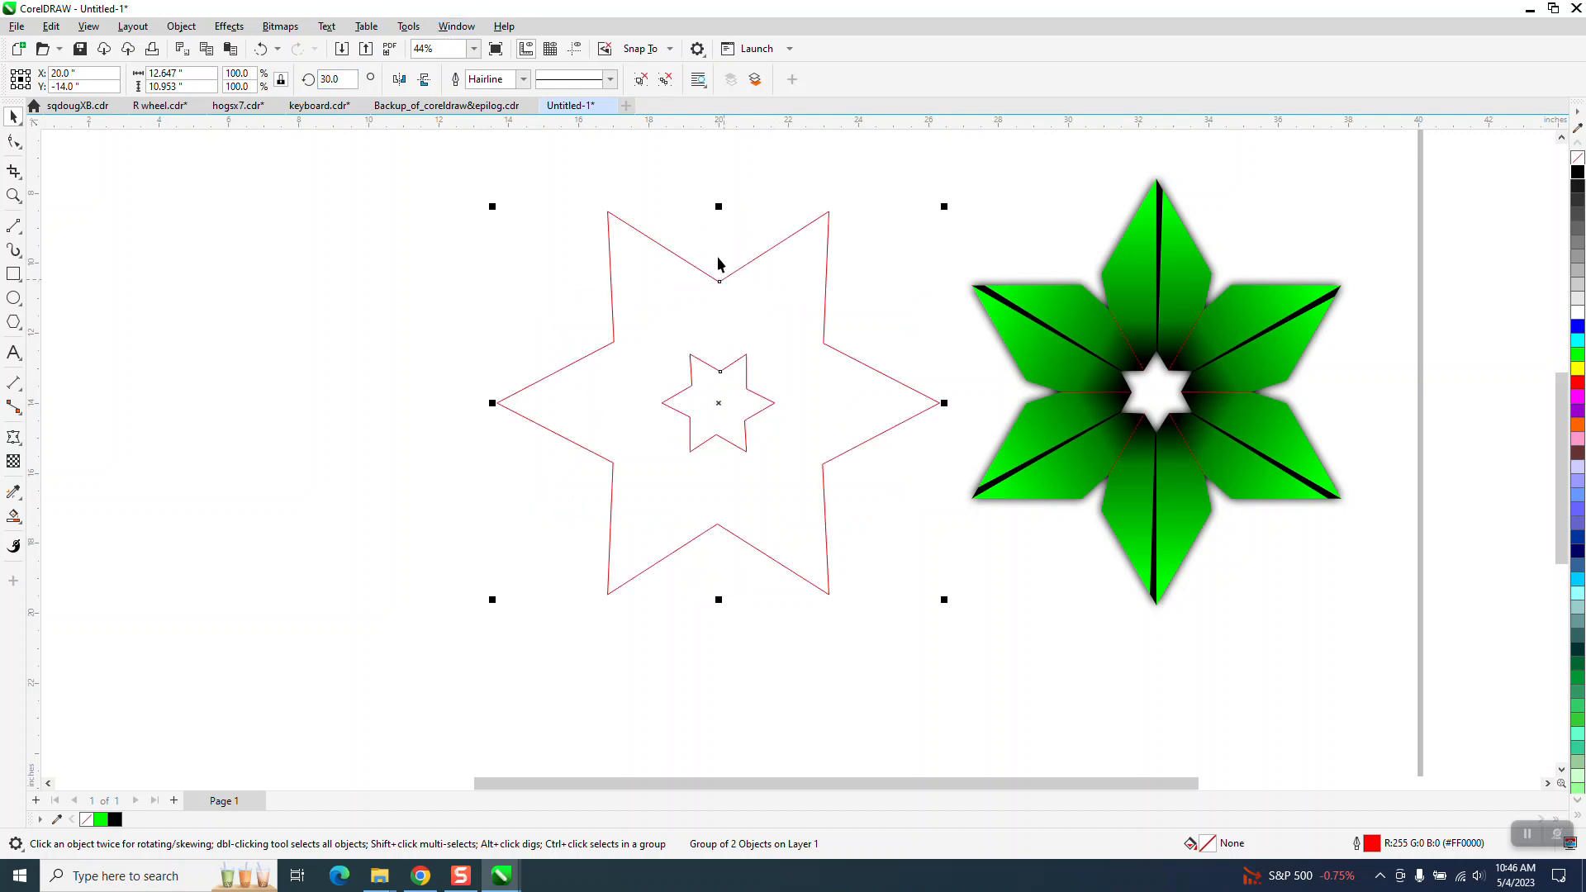
# Draw a vertical two-point line about 5.14 inches long from the stars' center up past the outer star's upper notch.
pyautogui.click(15, 229)
pyautogui.click(78, 249)
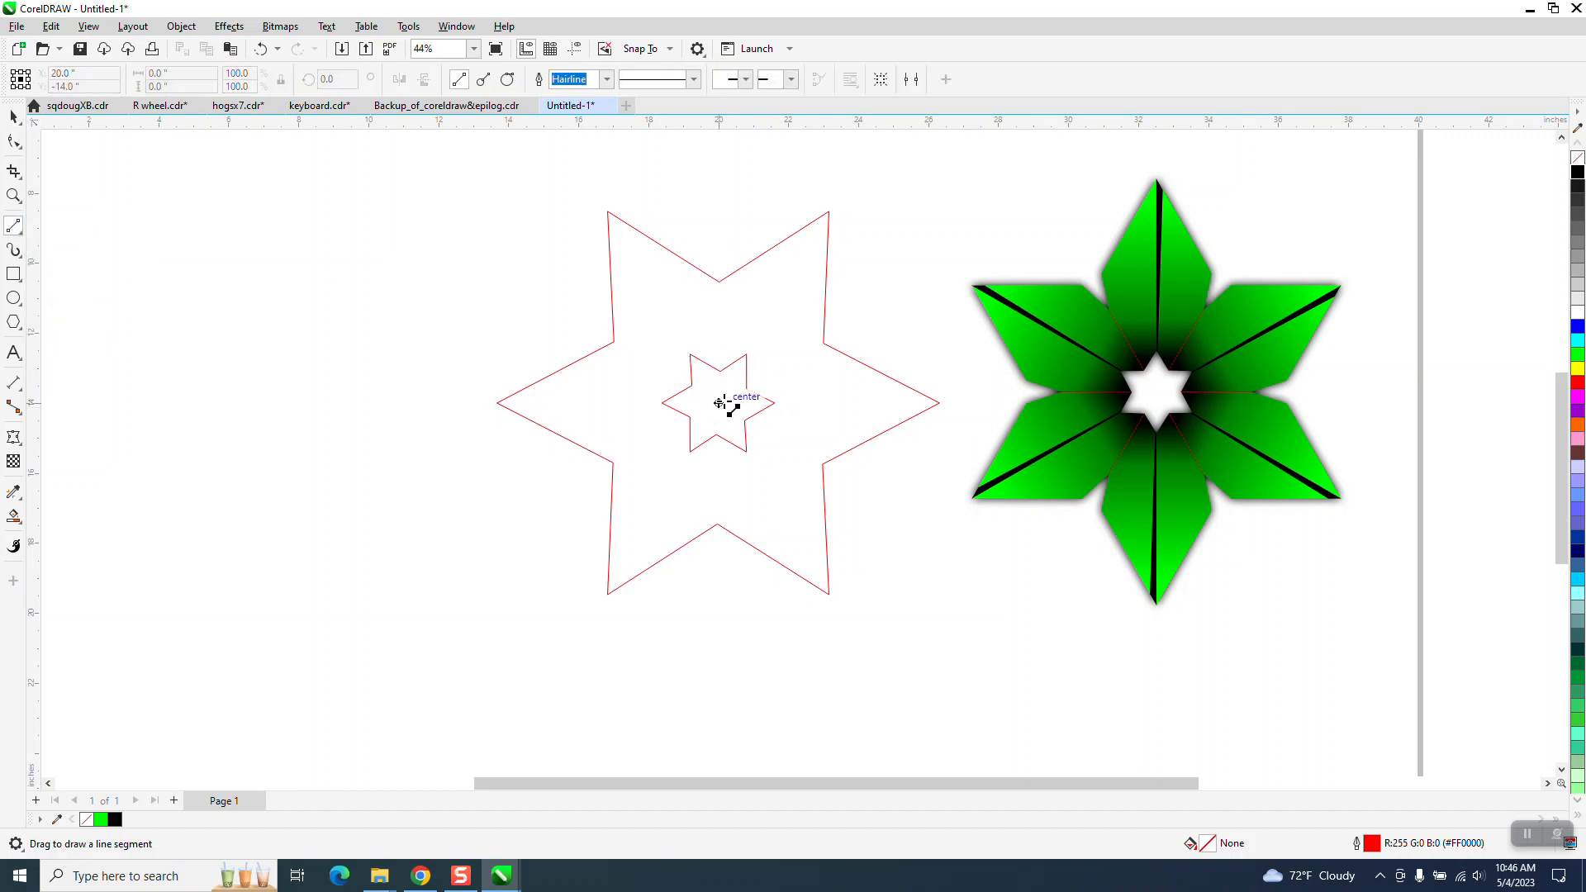
pyautogui.moveTo(722, 403); pyautogui.dragTo(719, 216)
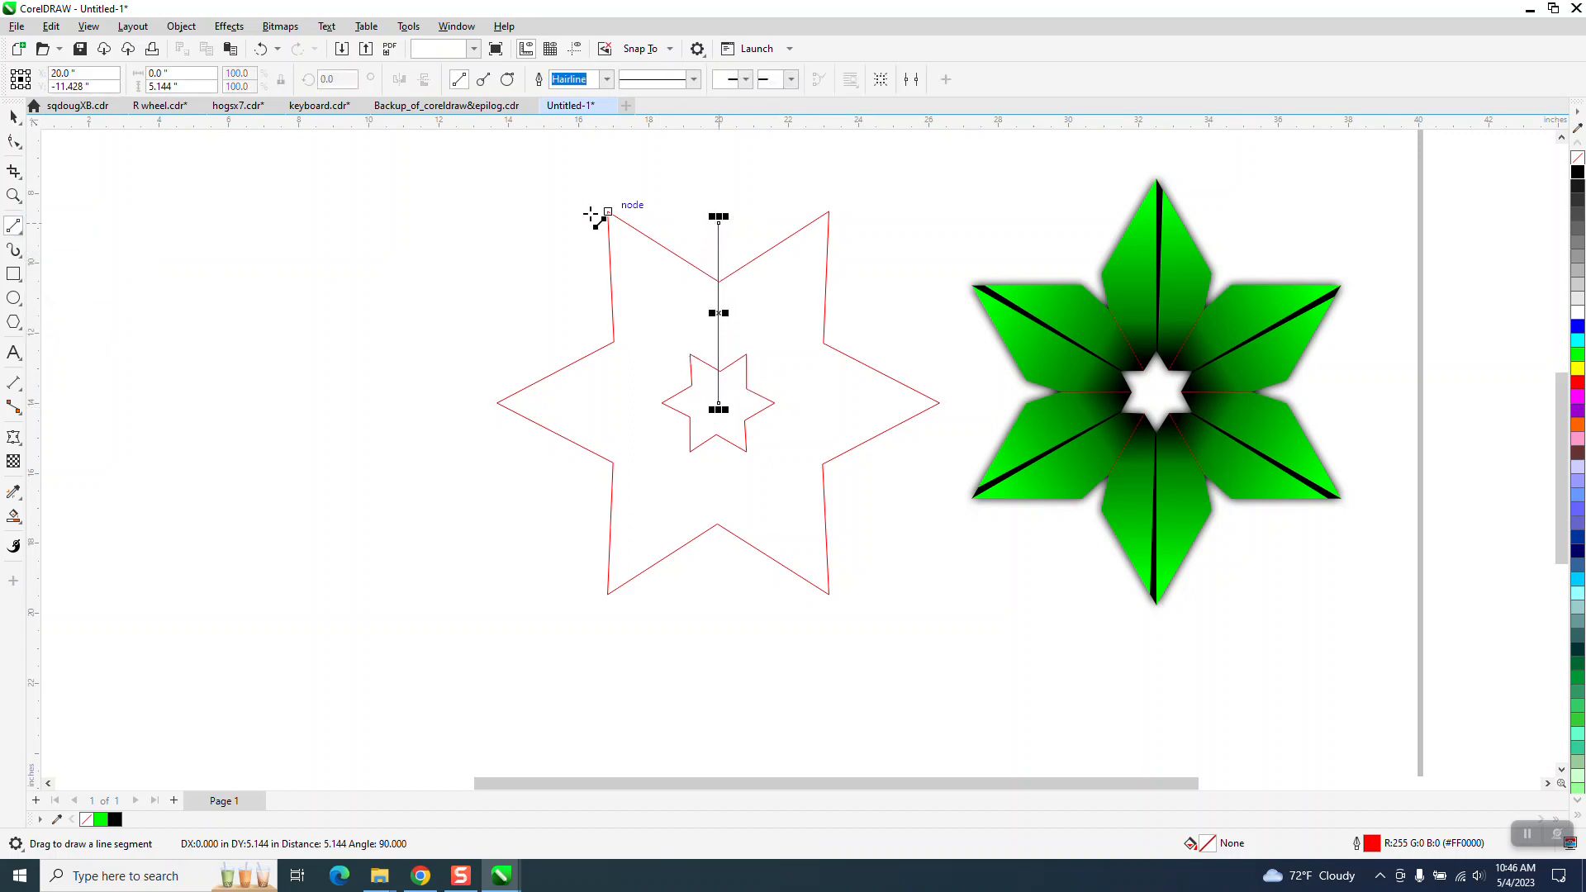
# Rotate the vertical line 10 degrees about its lower end at the stars' center.
pyautogui.click(13, 117)
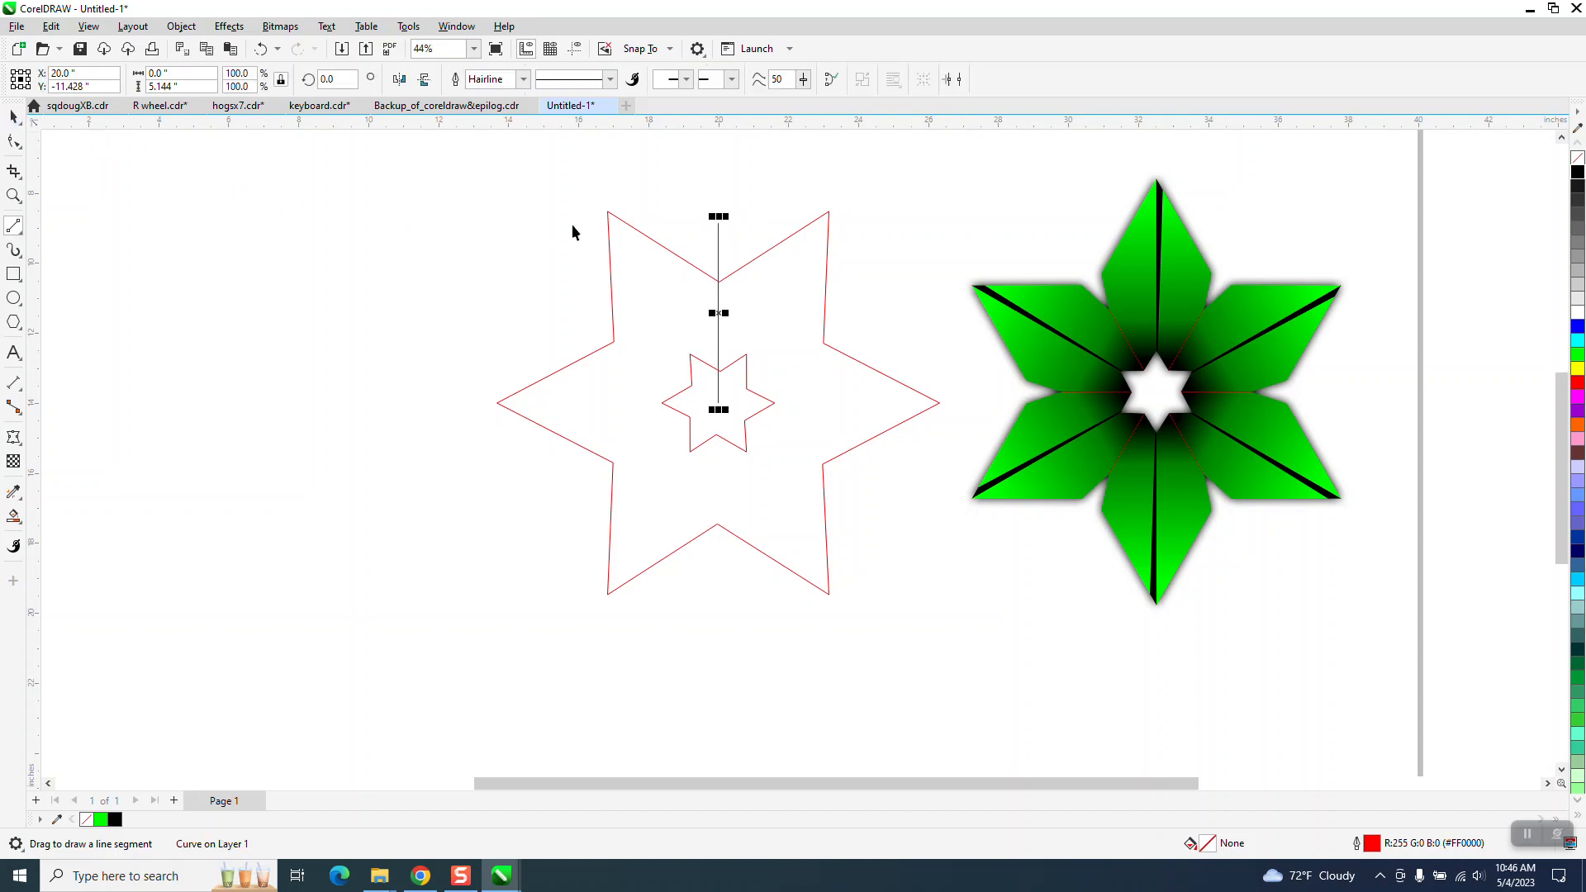
pyautogui.click(719, 312)
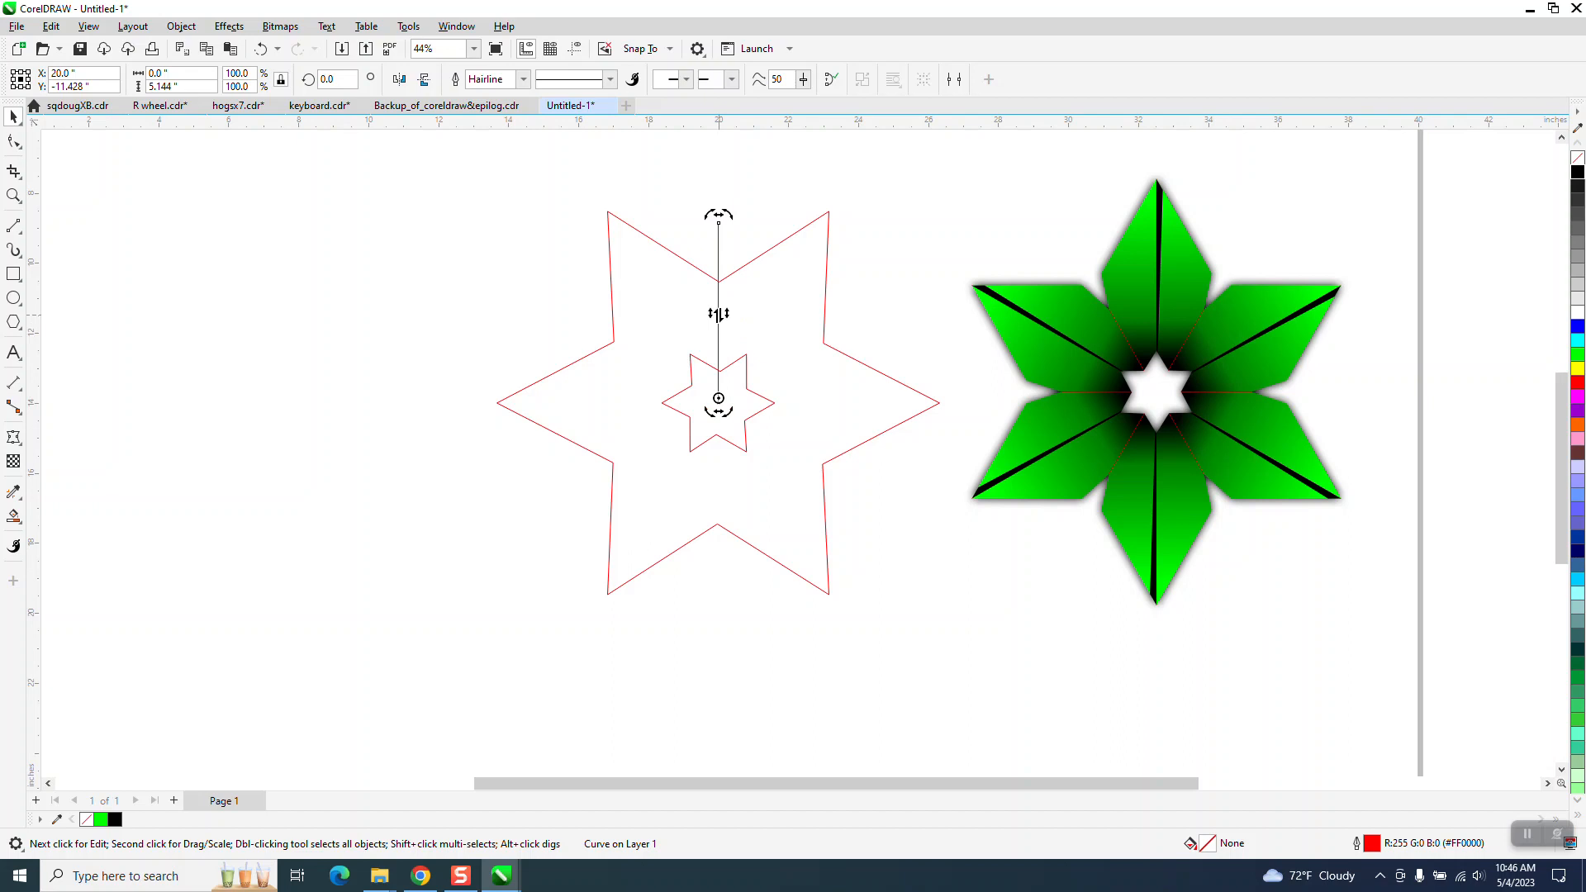
pyautogui.click(324, 79)
pyautogui.write('10')
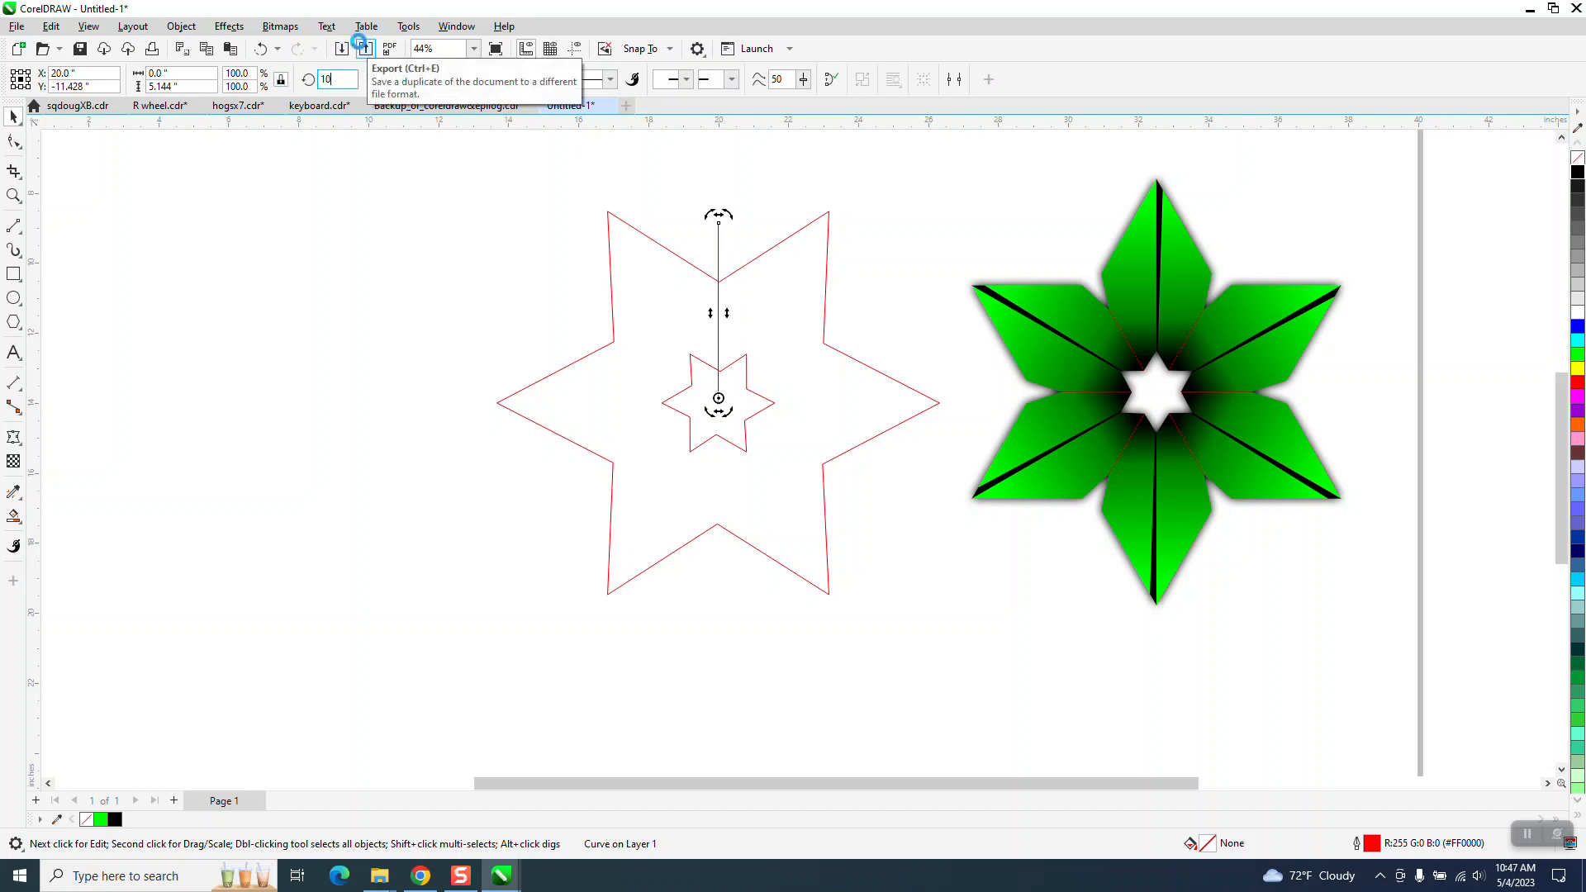
pyautogui.press('Return')
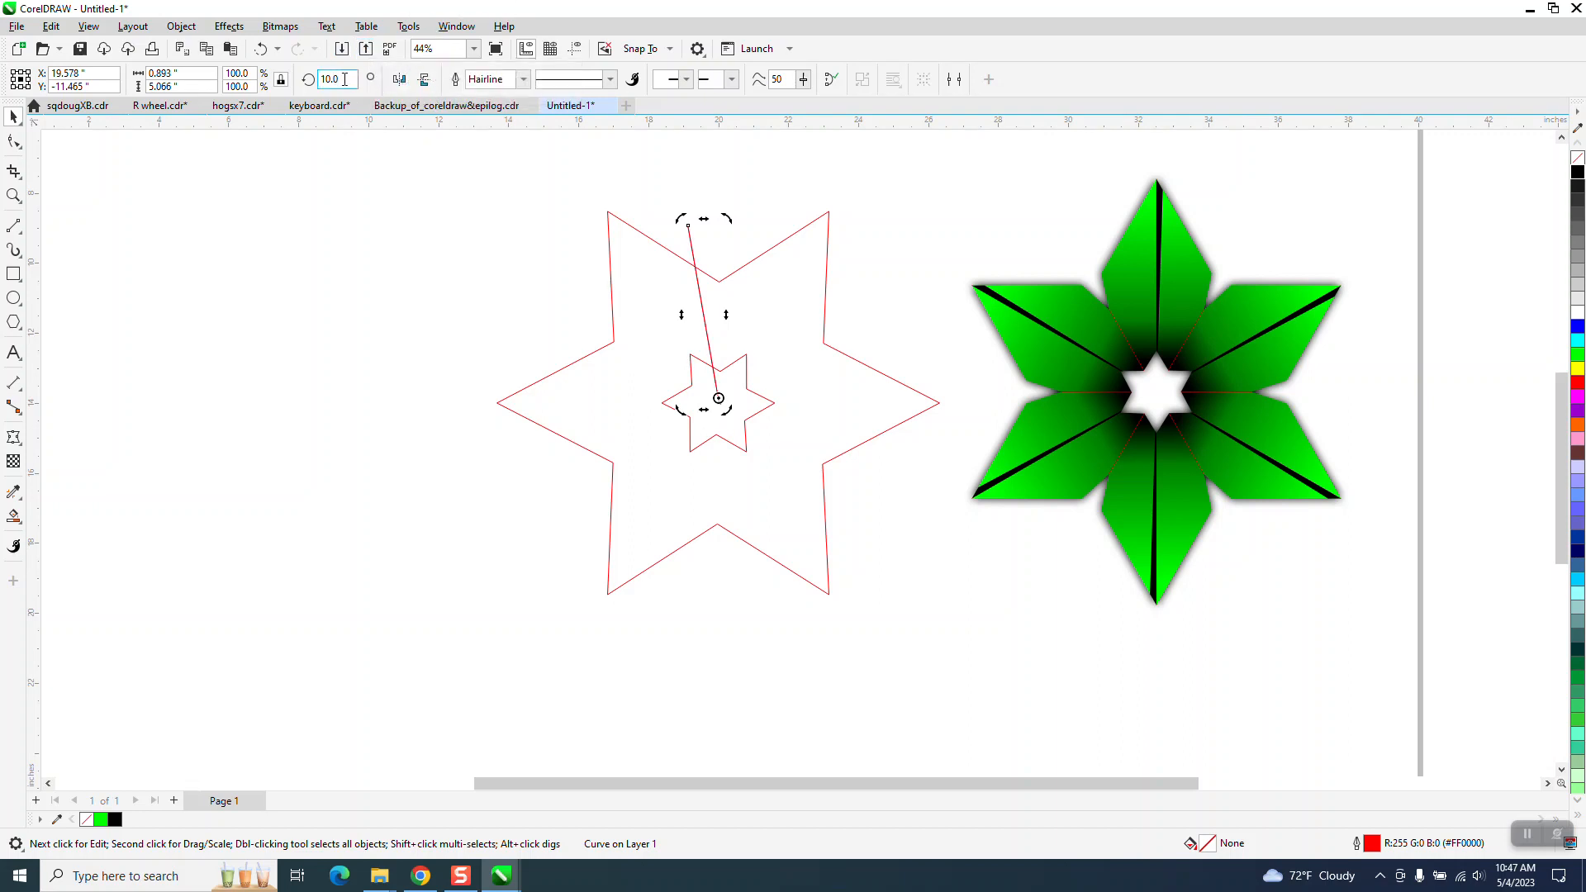
# Add a copy of the angled line at -10 degrees about the same center to form a V.
pyautogui.click(345, 79)
pyautogui.write('-10')
pyautogui.press('Return')
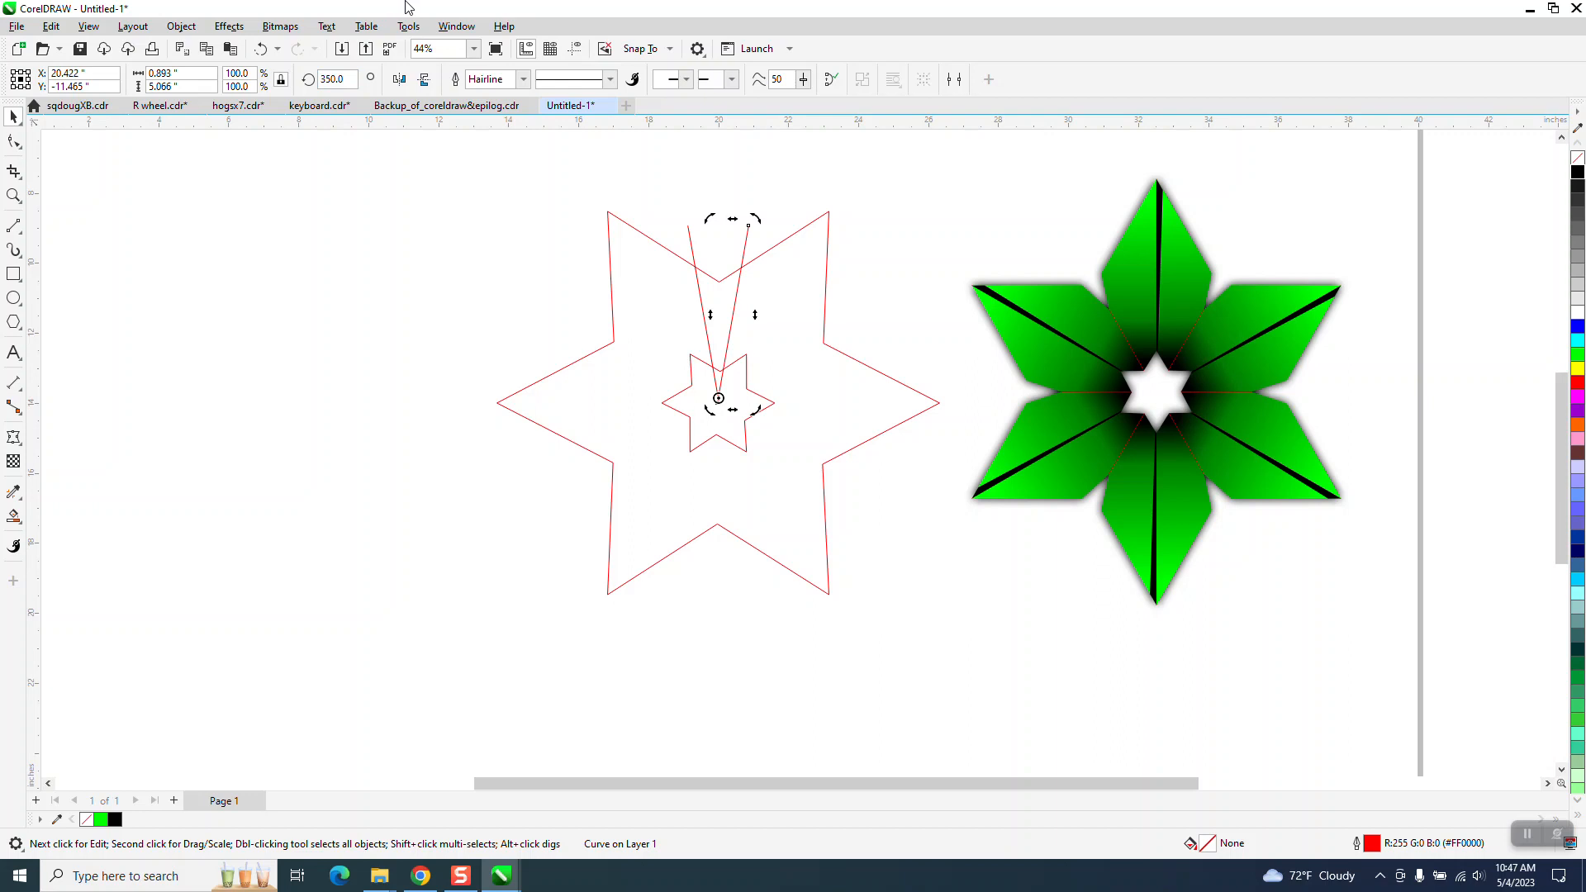
# Ungroup the inner and outer stars.
pyautogui.click(14, 196)
pyautogui.moveTo(621, 223); pyautogui.dragTo(950, 387)
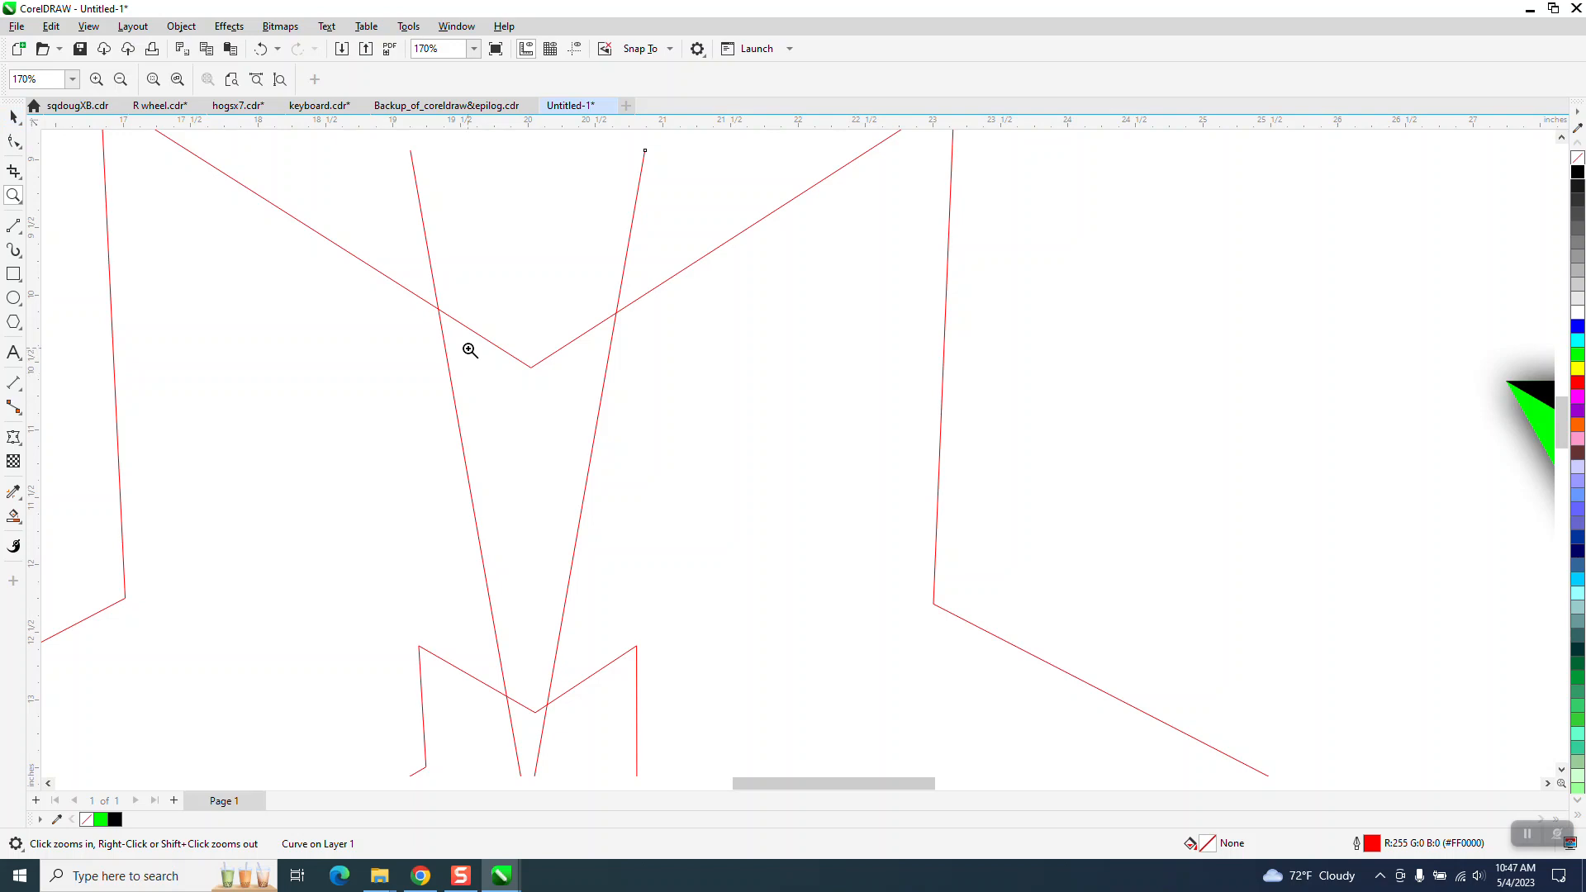
pyautogui.click(14, 142)
pyautogui.click(448, 314)
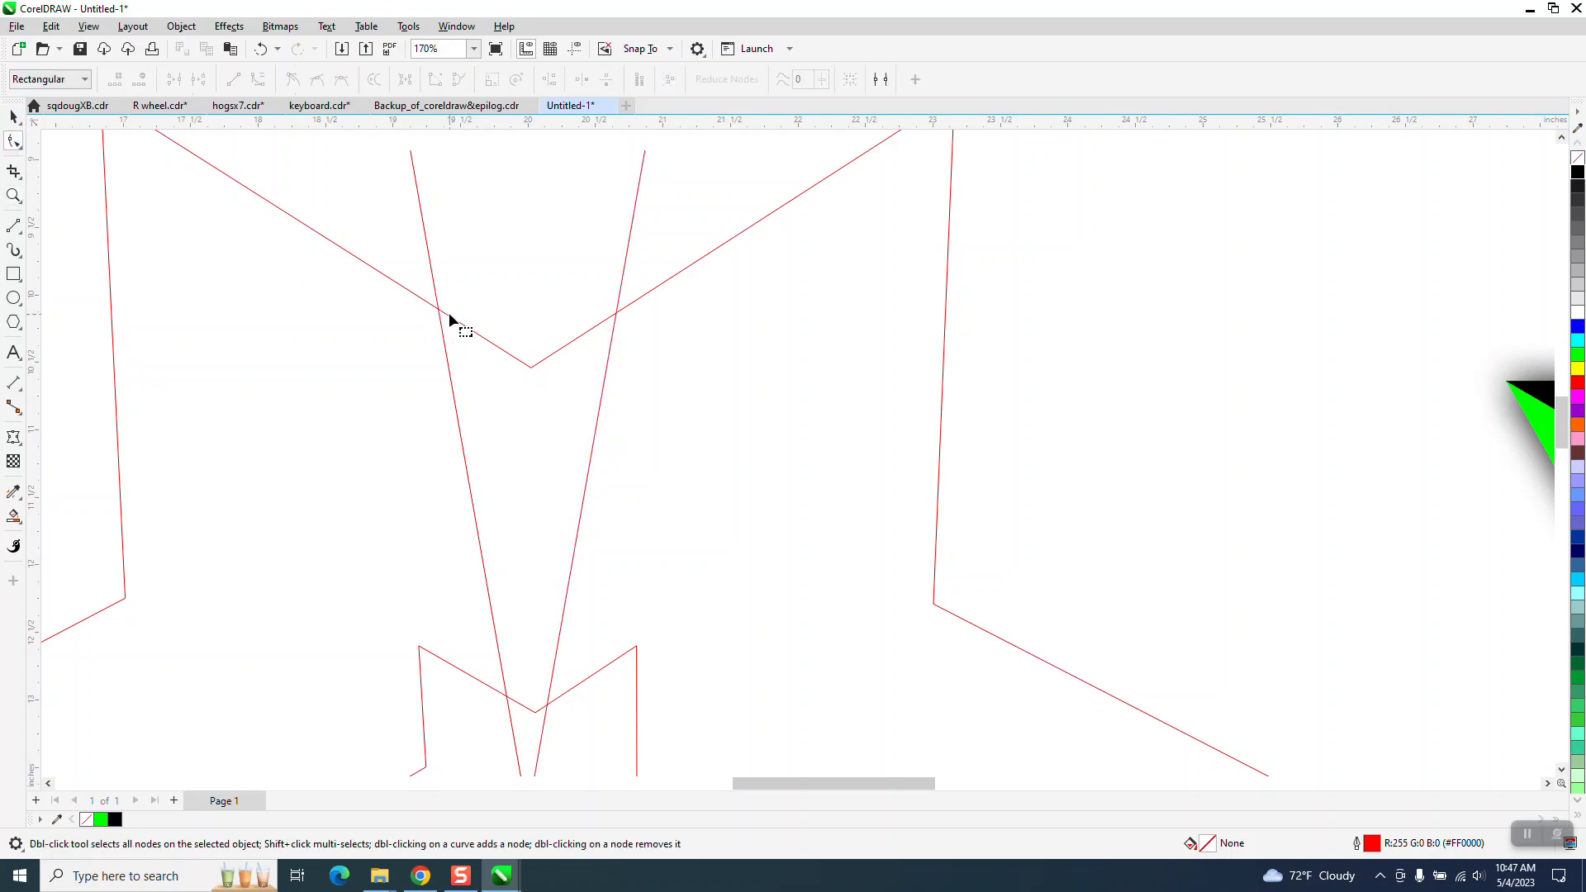
pyautogui.click(14, 117)
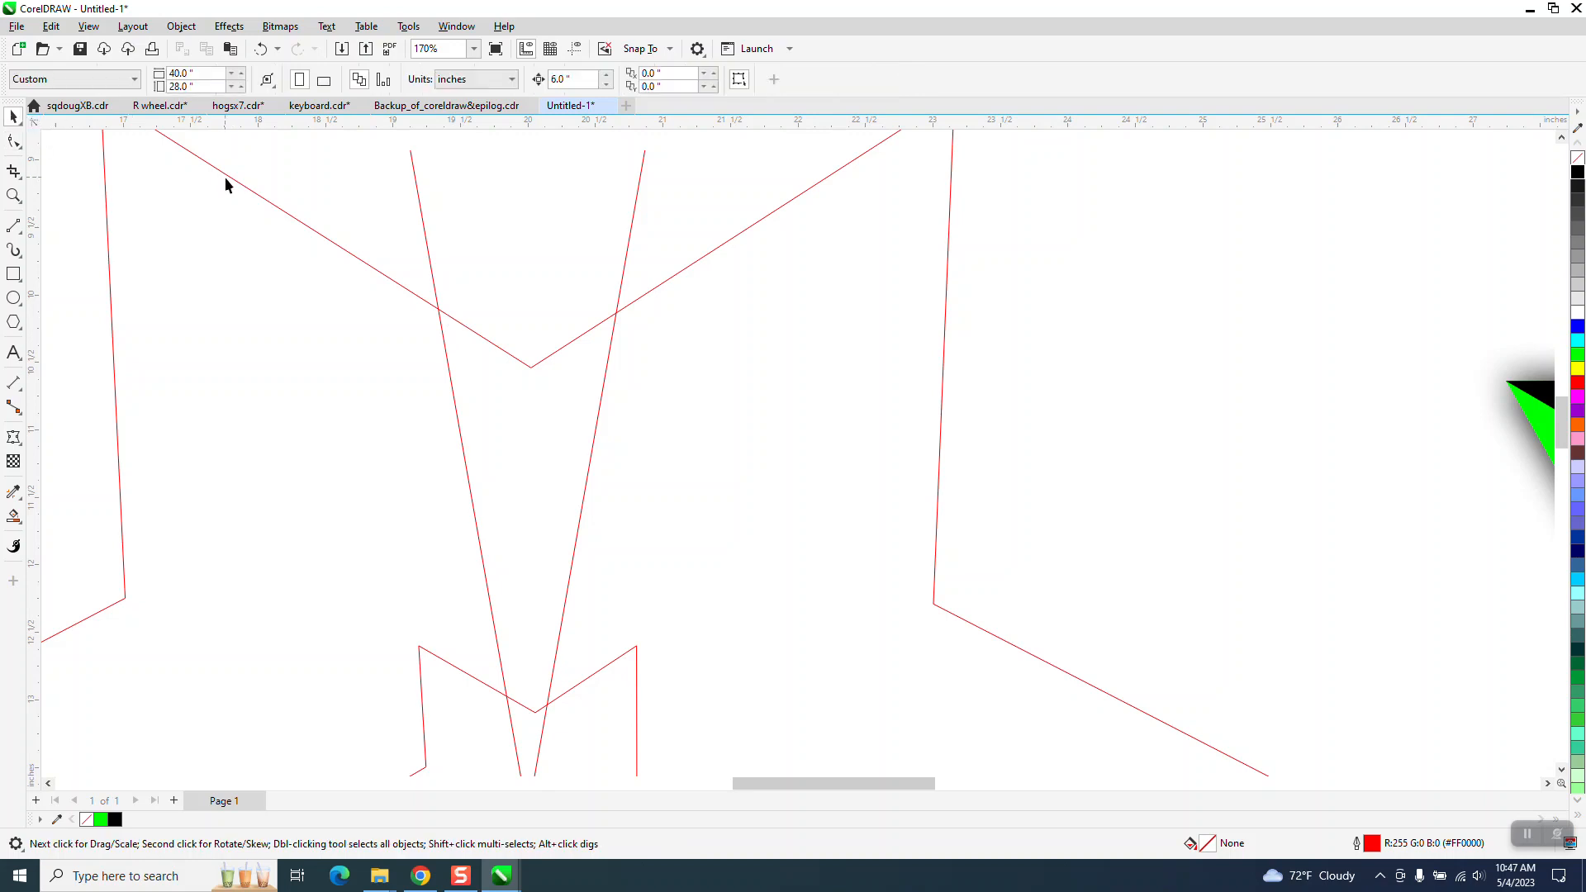
pyautogui.click(237, 180)
pyautogui.click(181, 26)
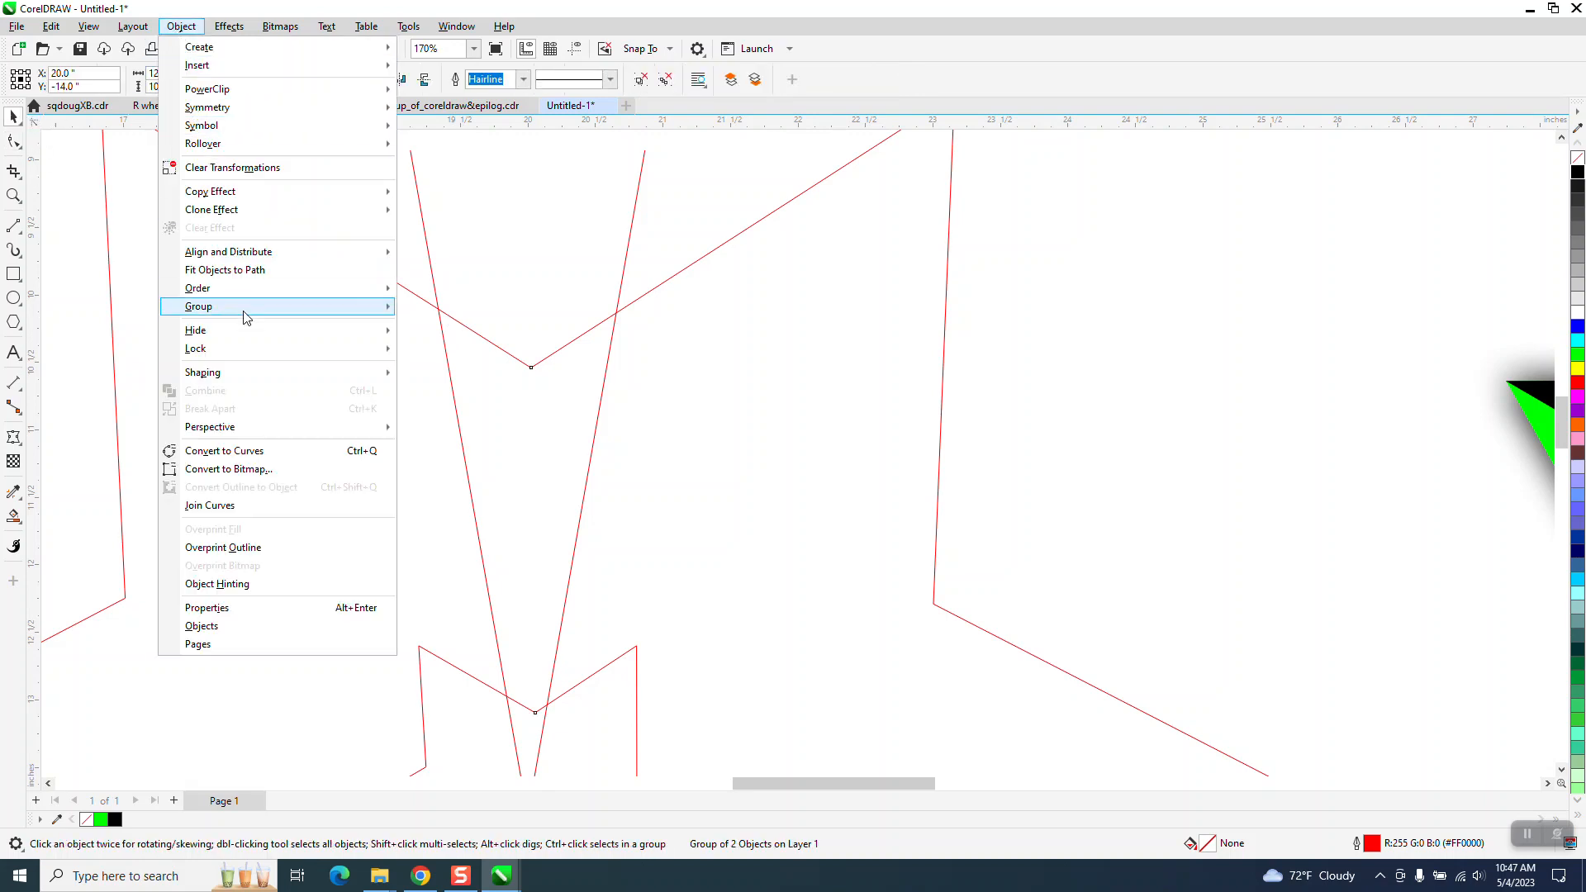
pyautogui.moveTo(251, 310)
pyautogui.click(441, 327)
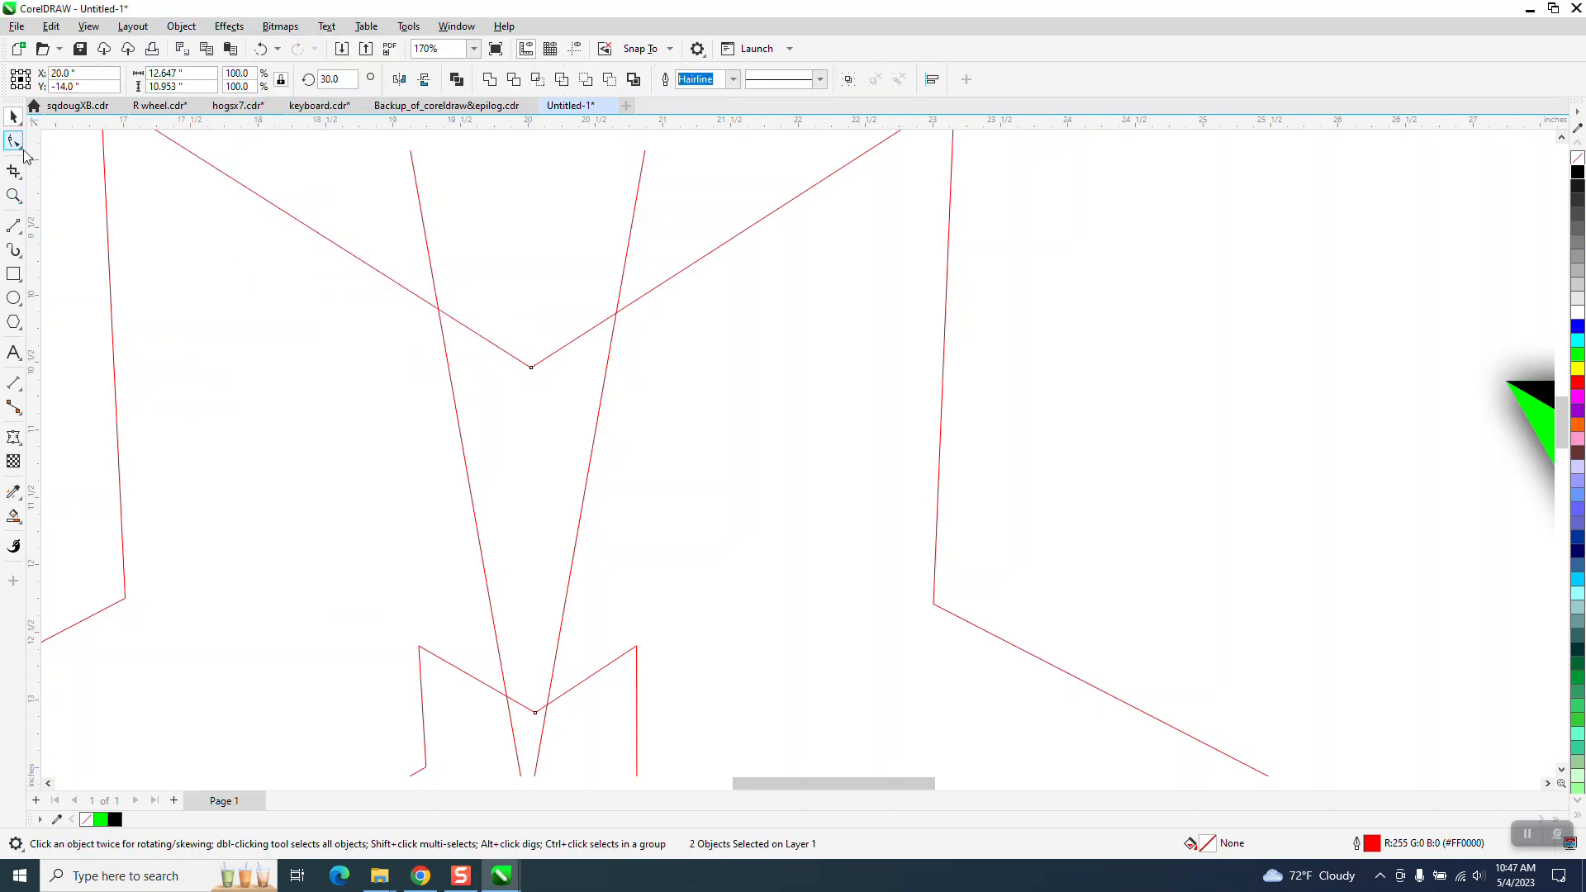
# Add nodes to the outer star where the two angled lines cross the edges of its upper notch.
pyautogui.click(13, 141)
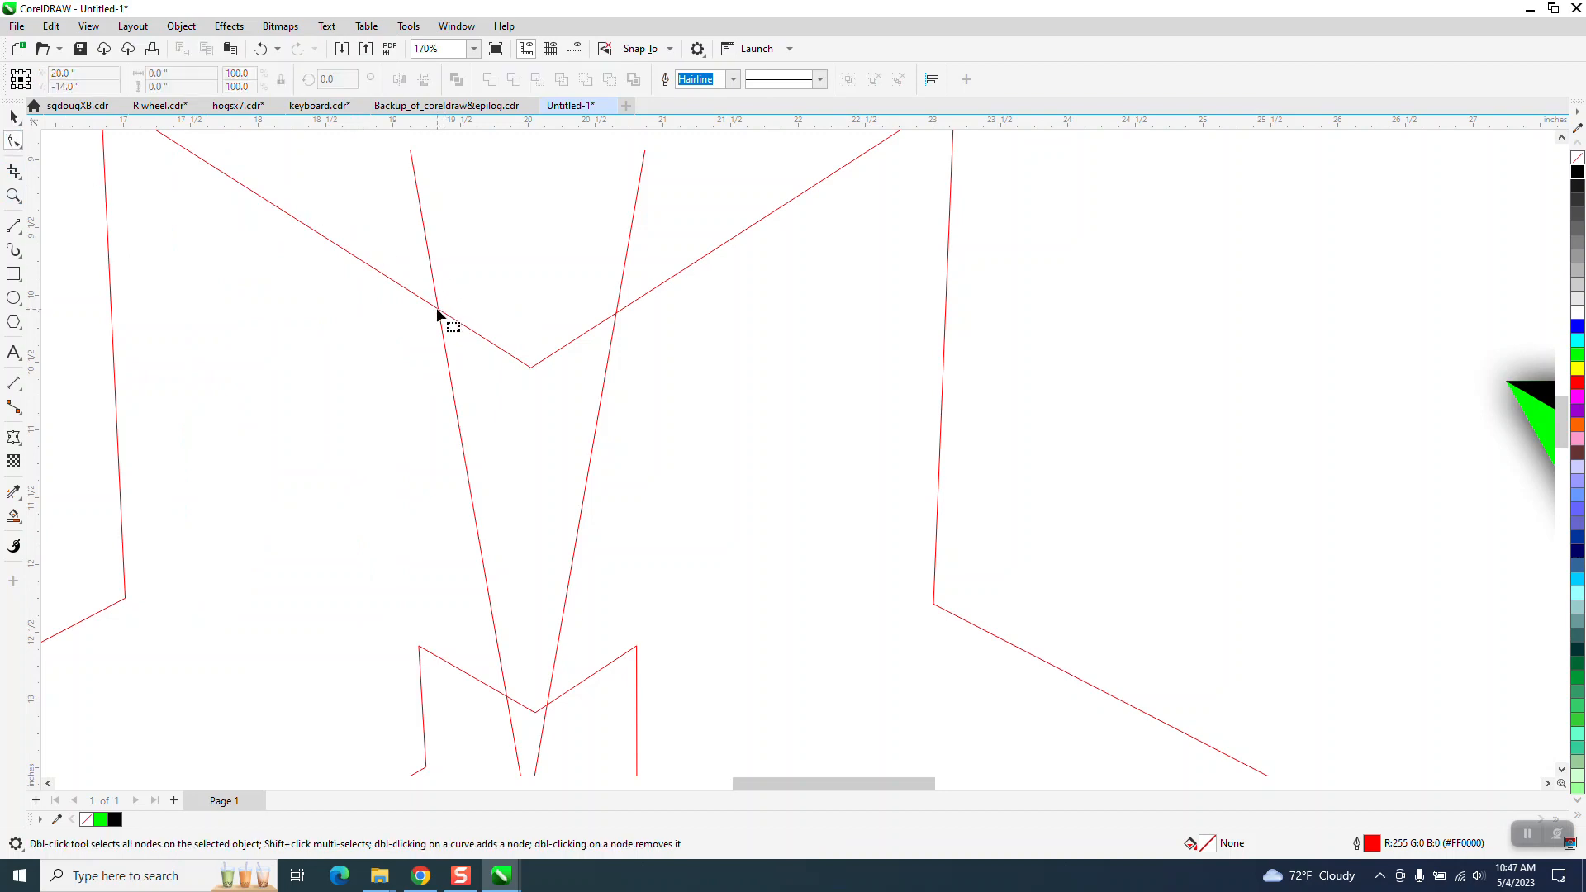
pyautogui.click(438, 314)
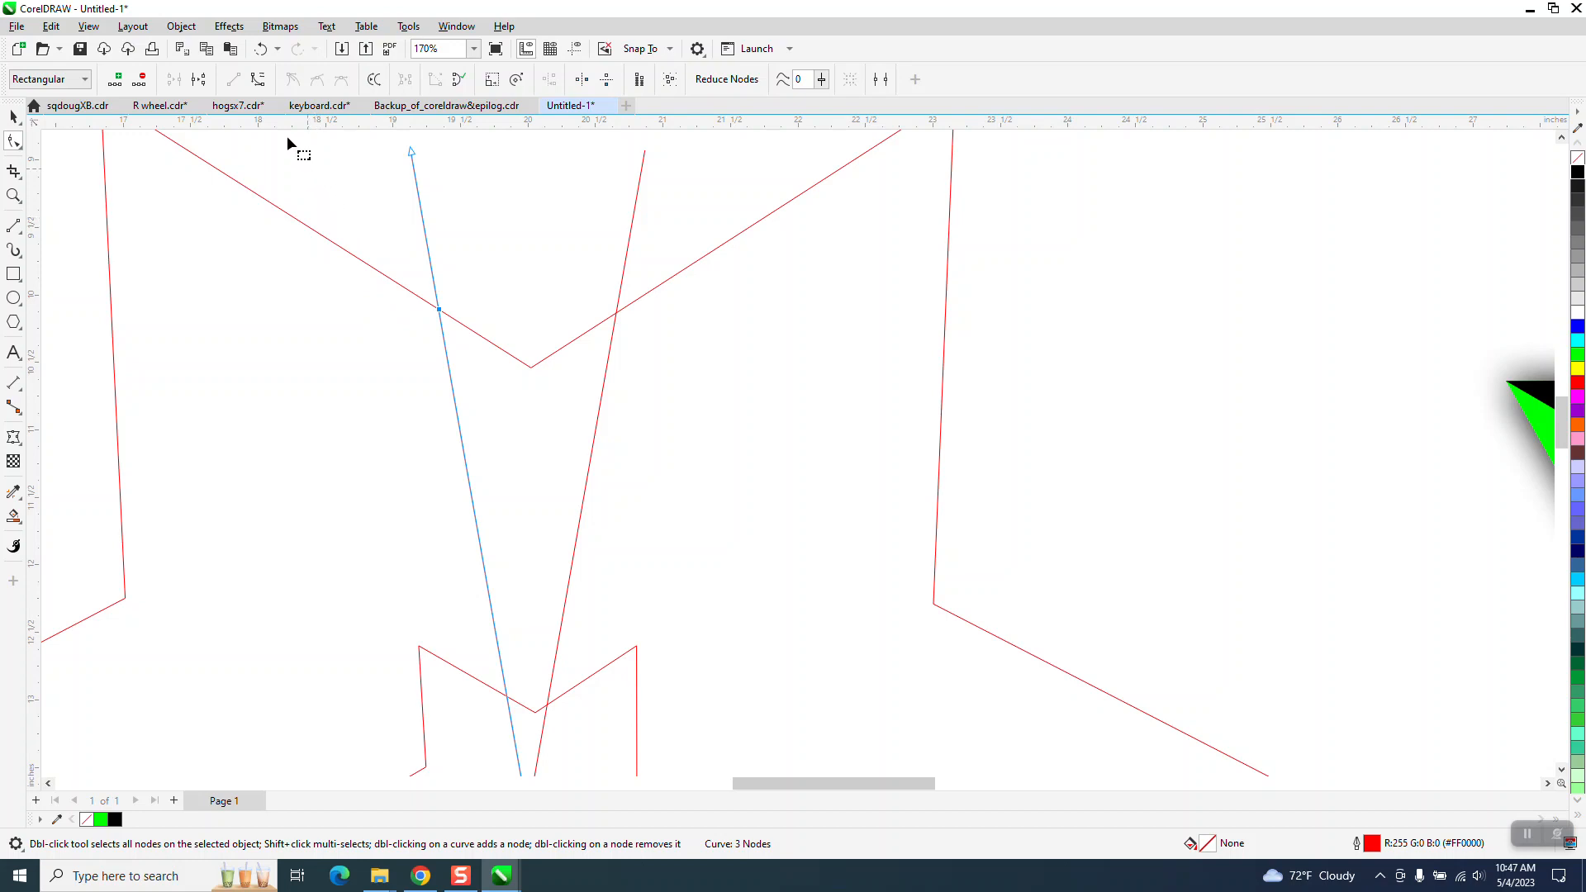
pyautogui.click(260, 49)
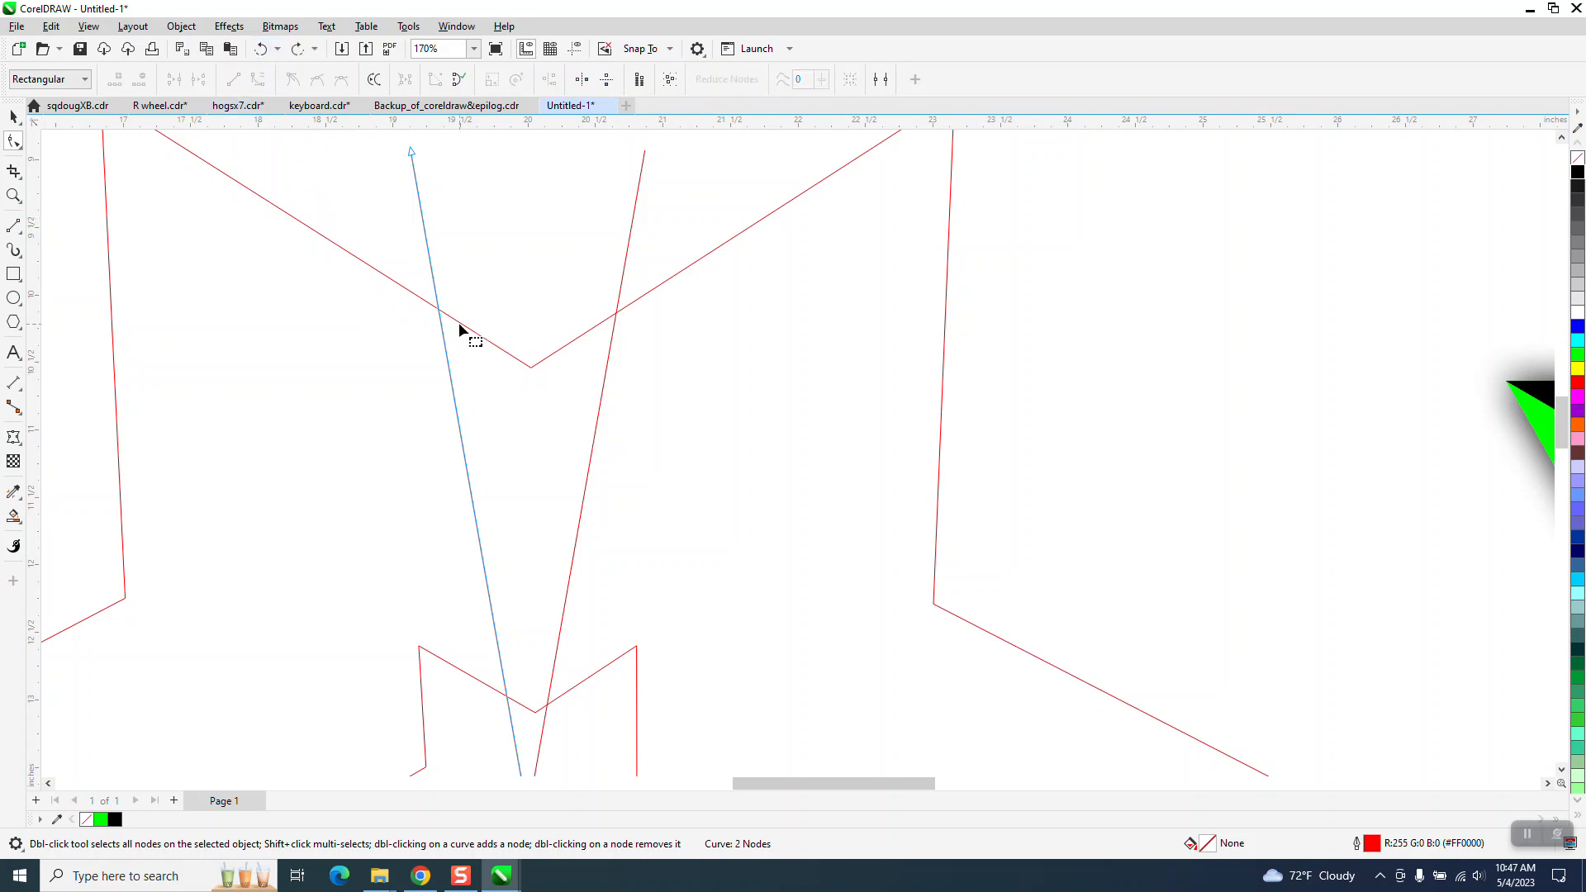
pyautogui.click(459, 323)
pyautogui.moveTo(459, 323); pyautogui.dragTo(439, 311)
pyautogui.click(624, 315)
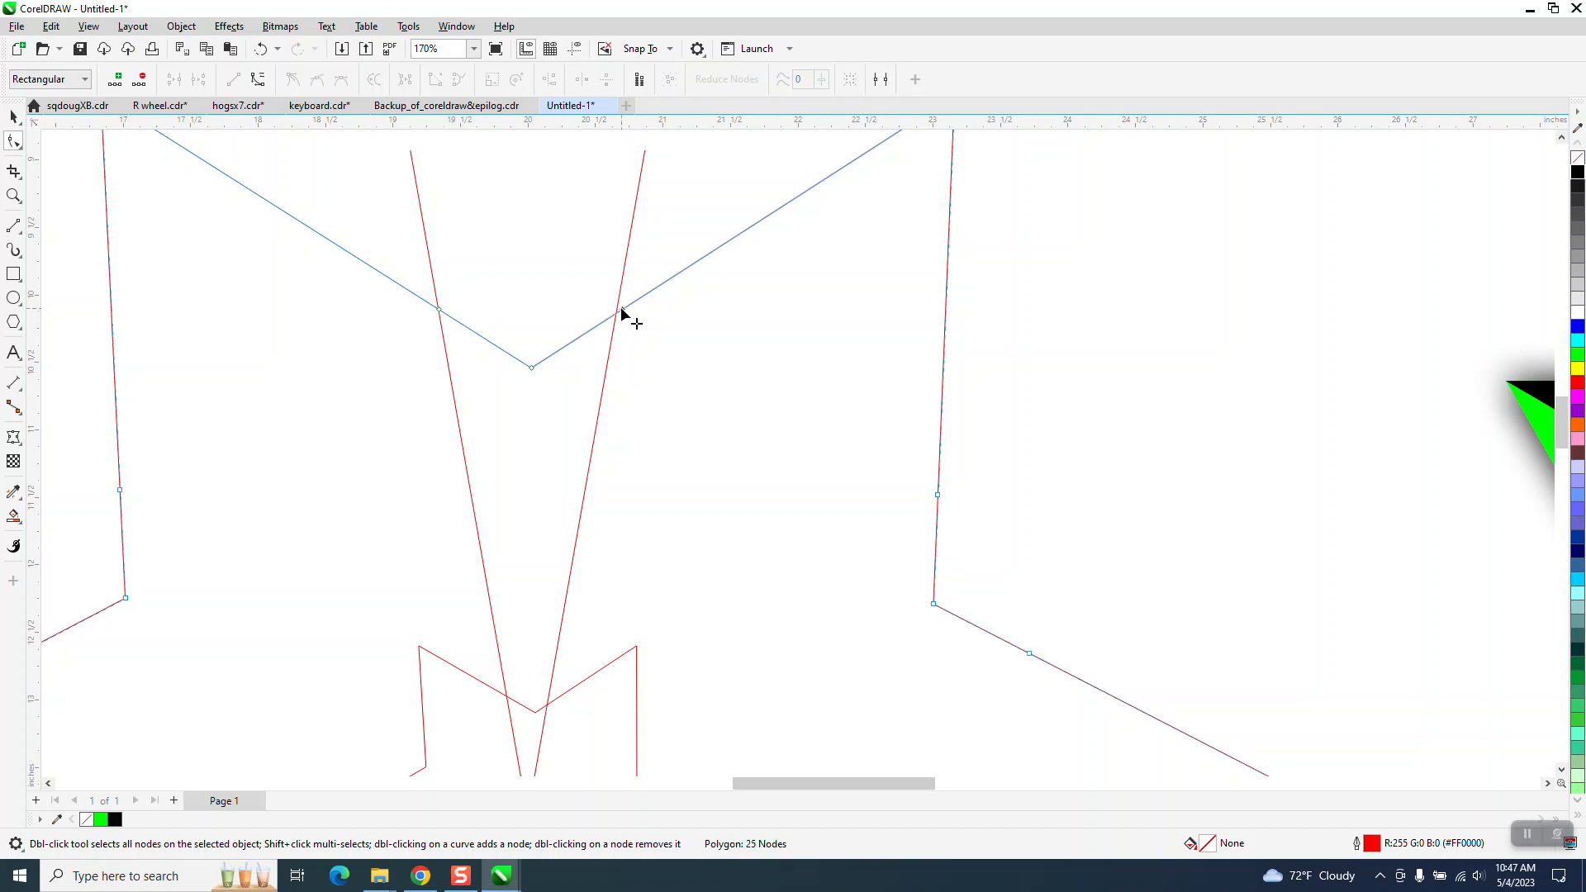
pyautogui.doubleClick(617, 314)
# Draw a vertical two-point line about 9.22 inches long and center it on the page.
pyautogui.click(13, 225)
pyautogui.scroll(-4, 388, 331)
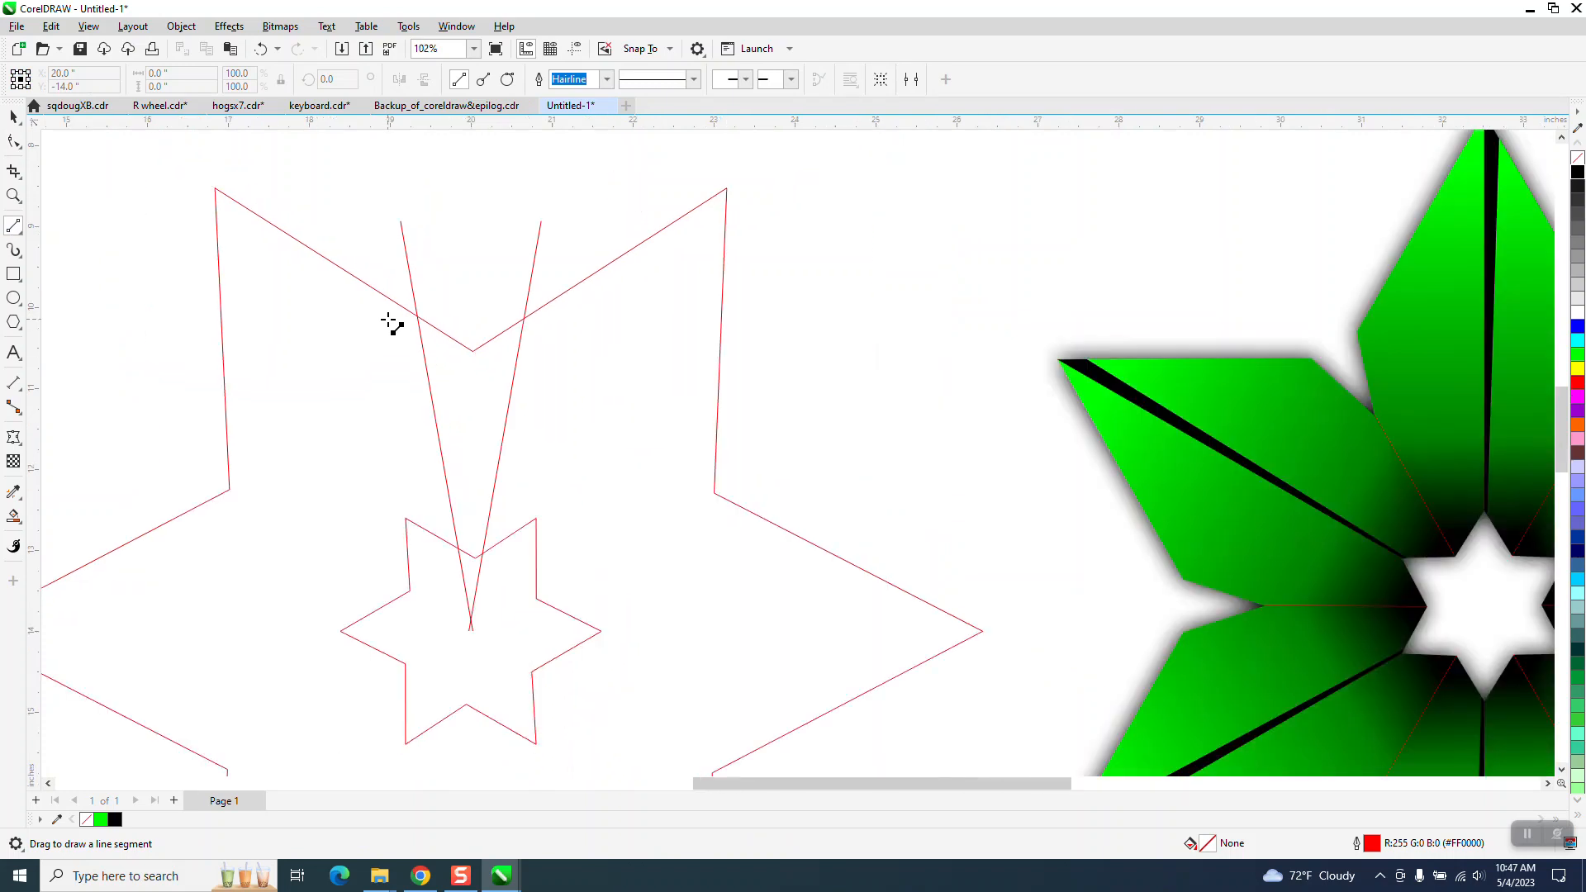
pyautogui.moveTo(372, 191); pyautogui.dragTo(406, 622)
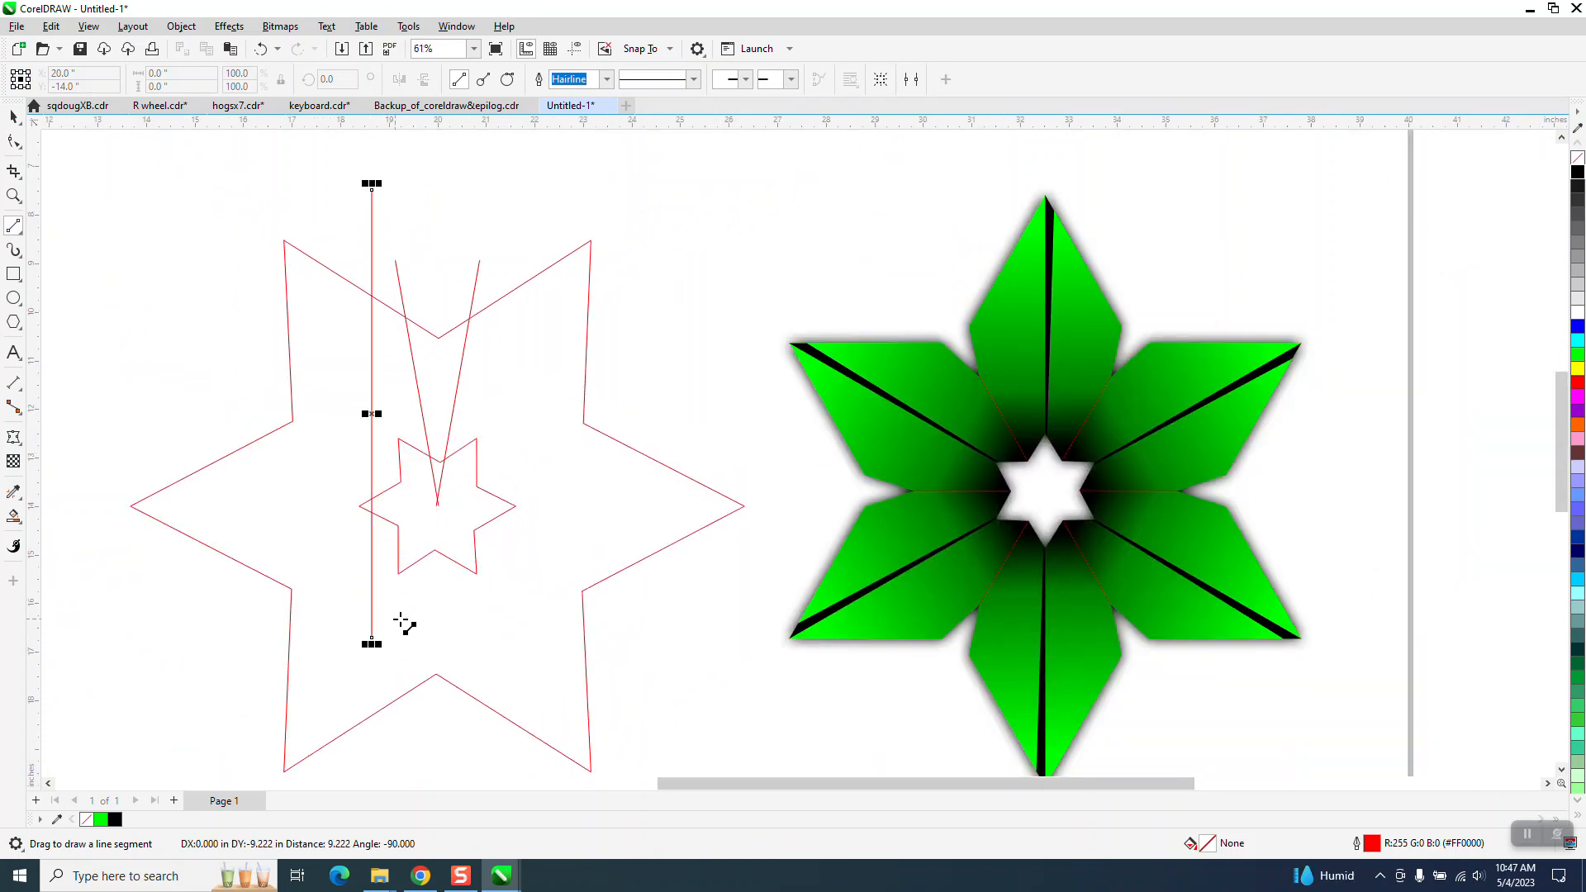
pyautogui.press('p')
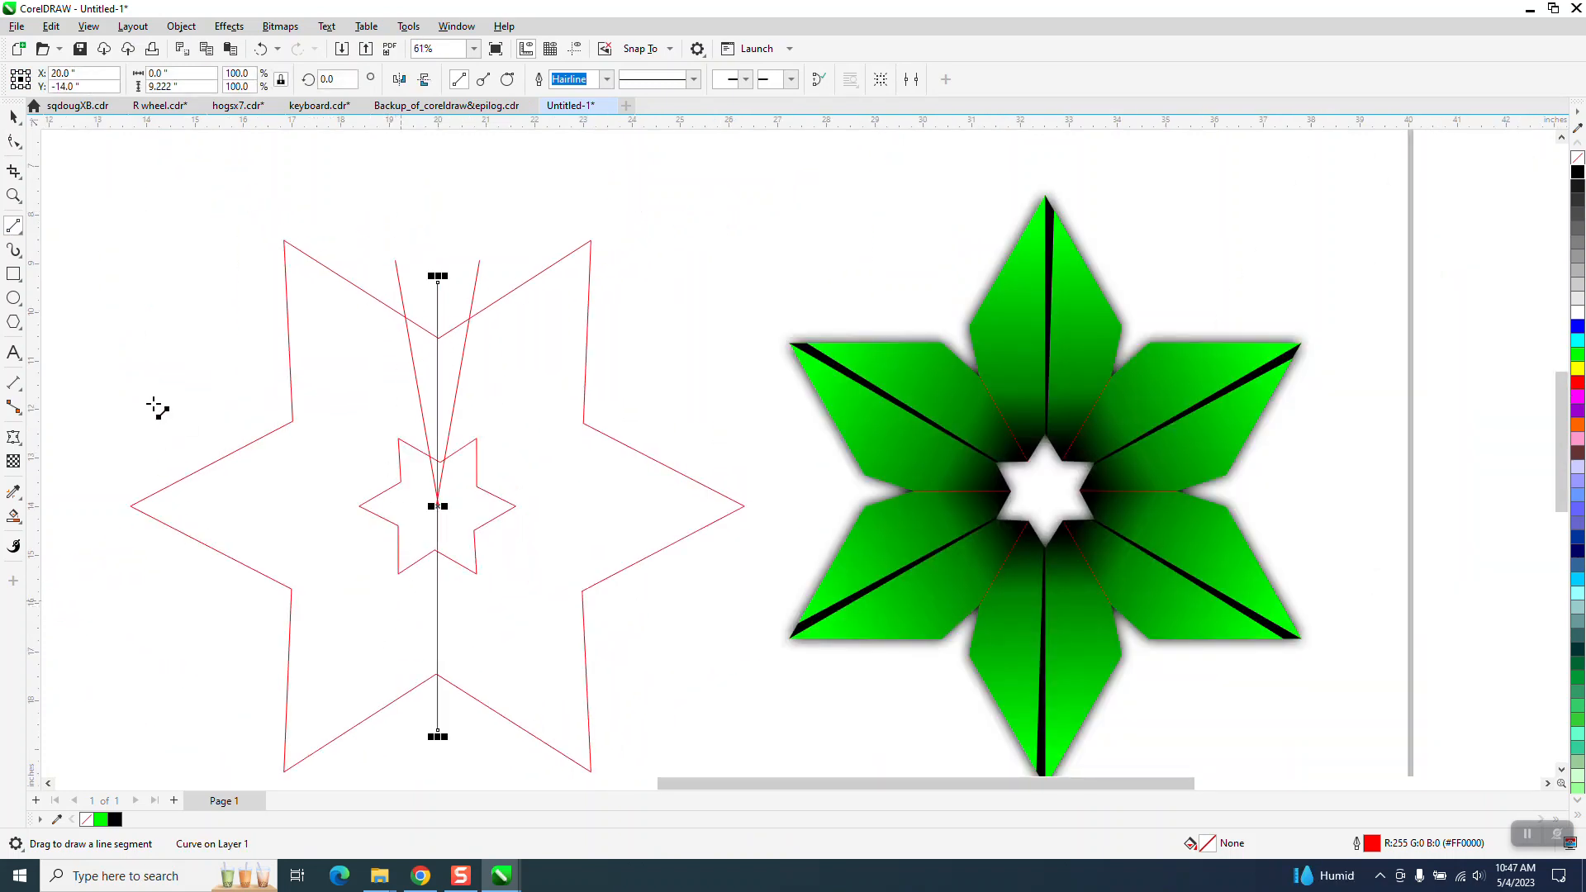
# Delete the vertical line centered through the stars.
pyautogui.click(13, 195)
pyautogui.moveTo(397, 265); pyautogui.dragTo(541, 446)
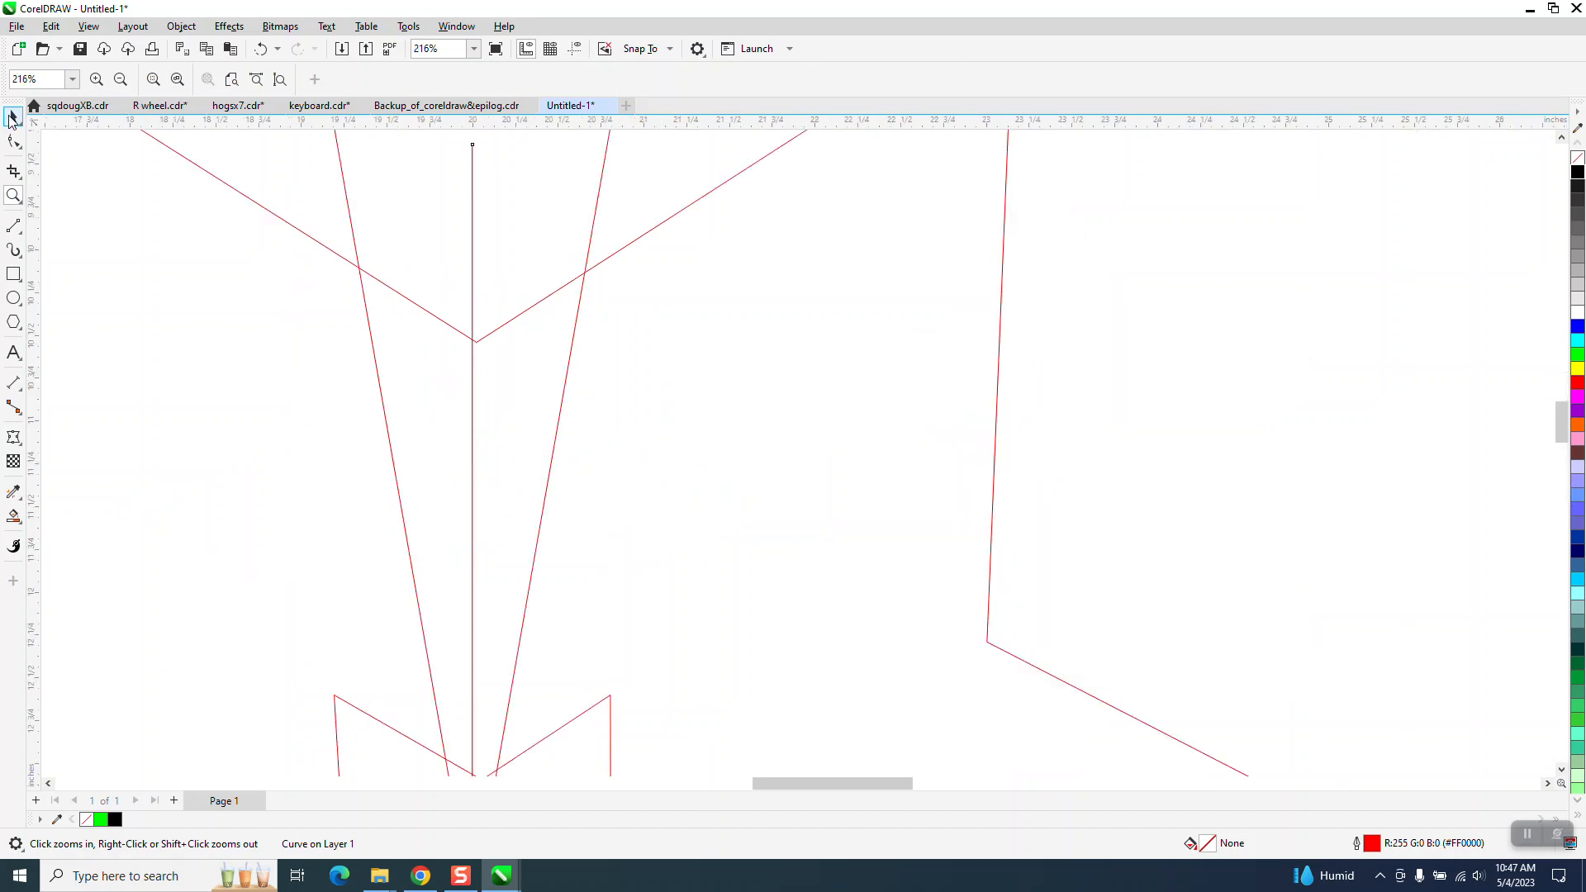
pyautogui.click(13, 142)
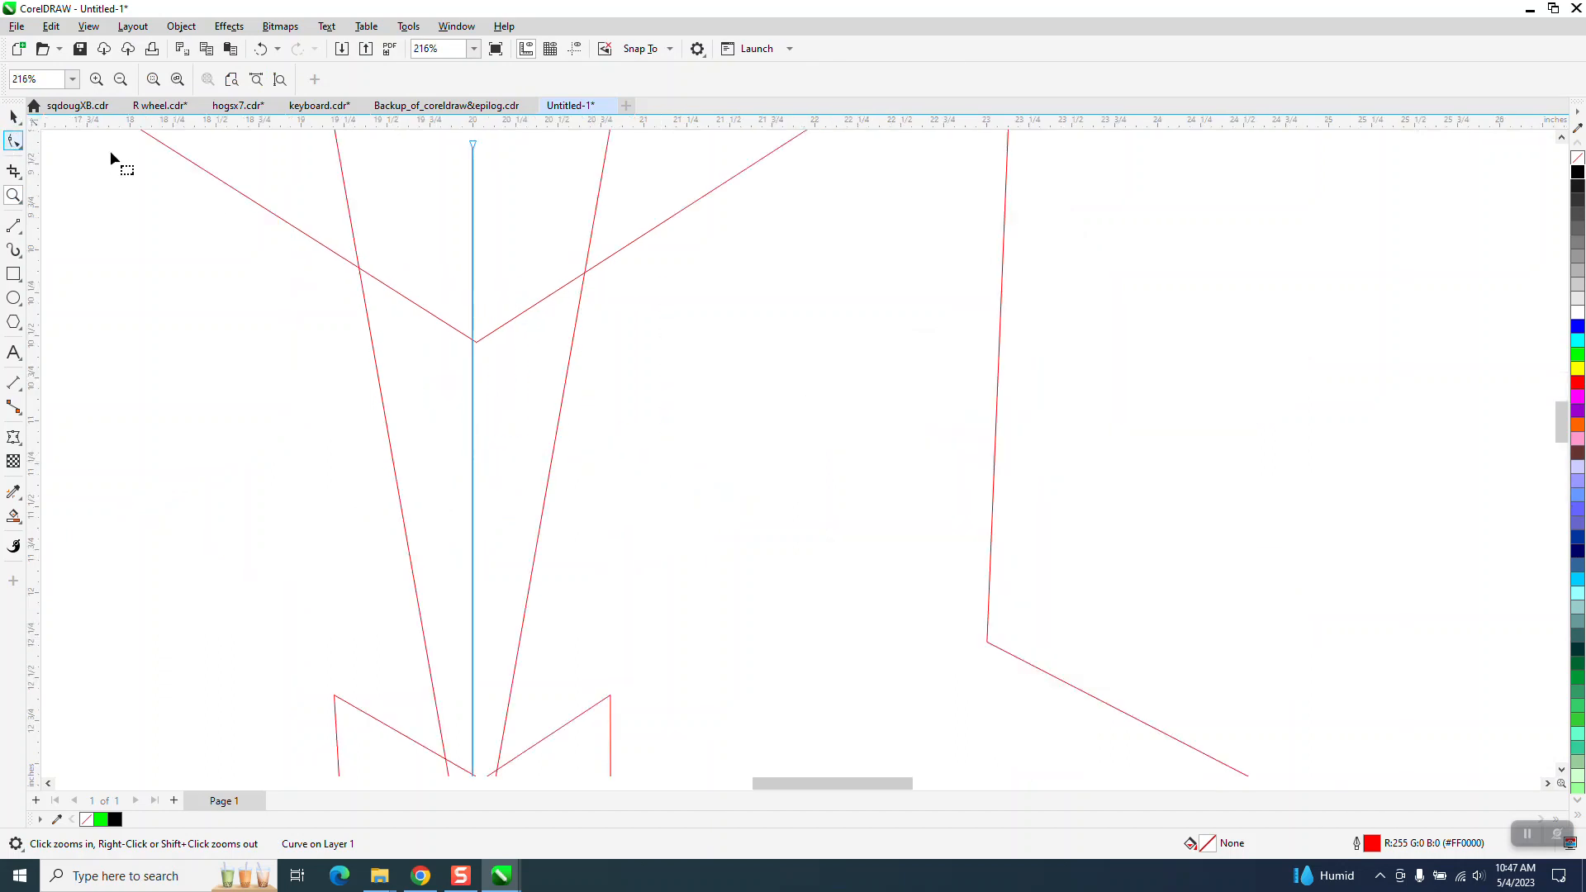
pyautogui.click(224, 178)
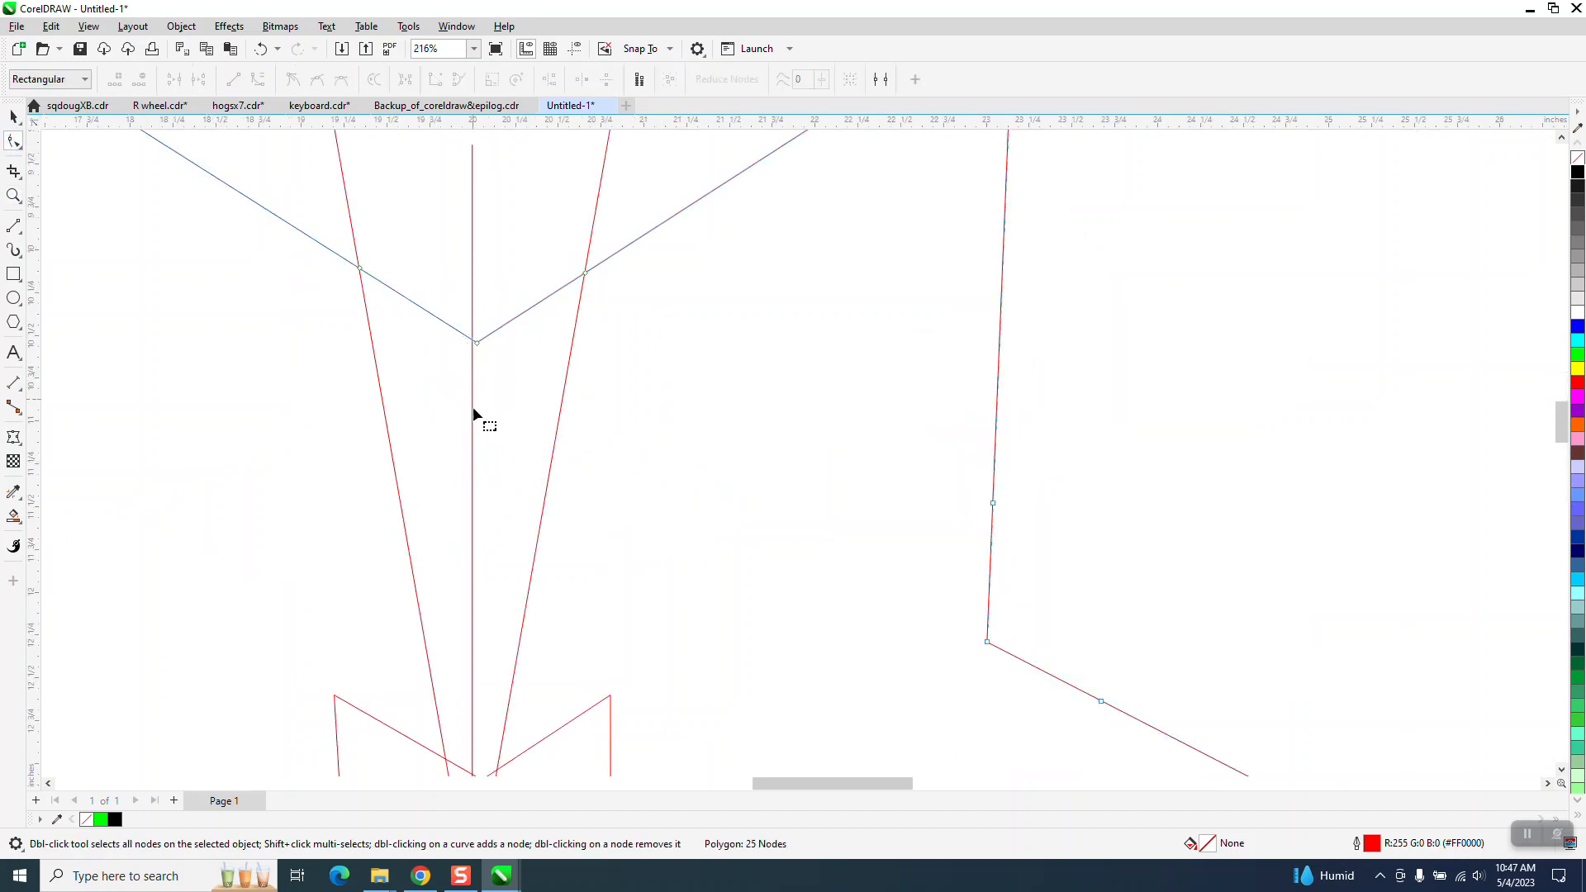
pyautogui.click(14, 116)
pyautogui.click(473, 385)
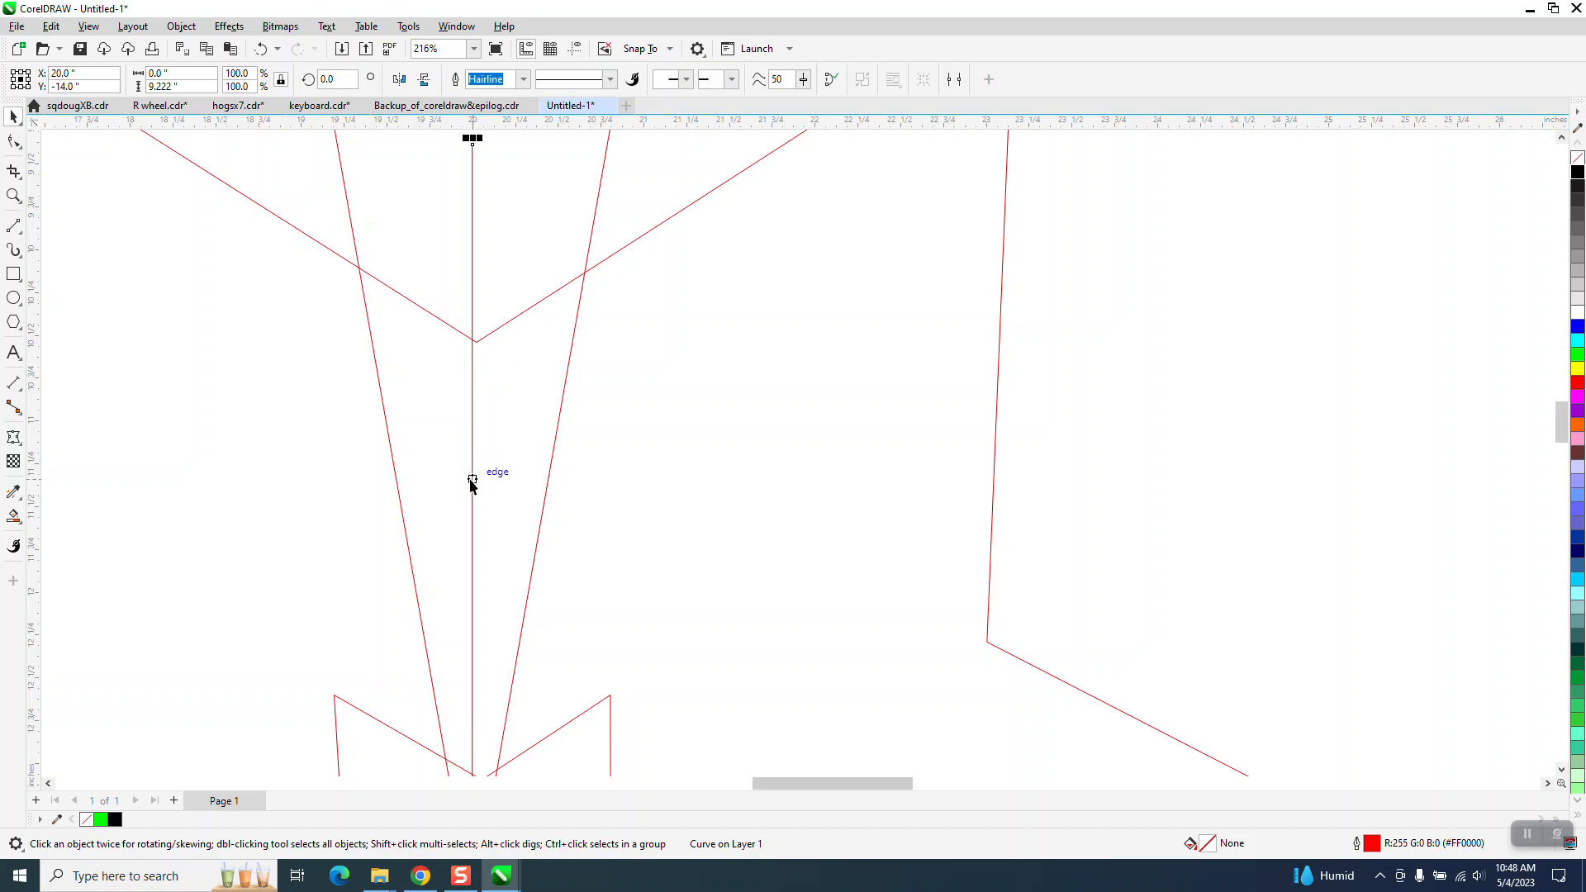
pyautogui.scroll(-1, 462, 457)
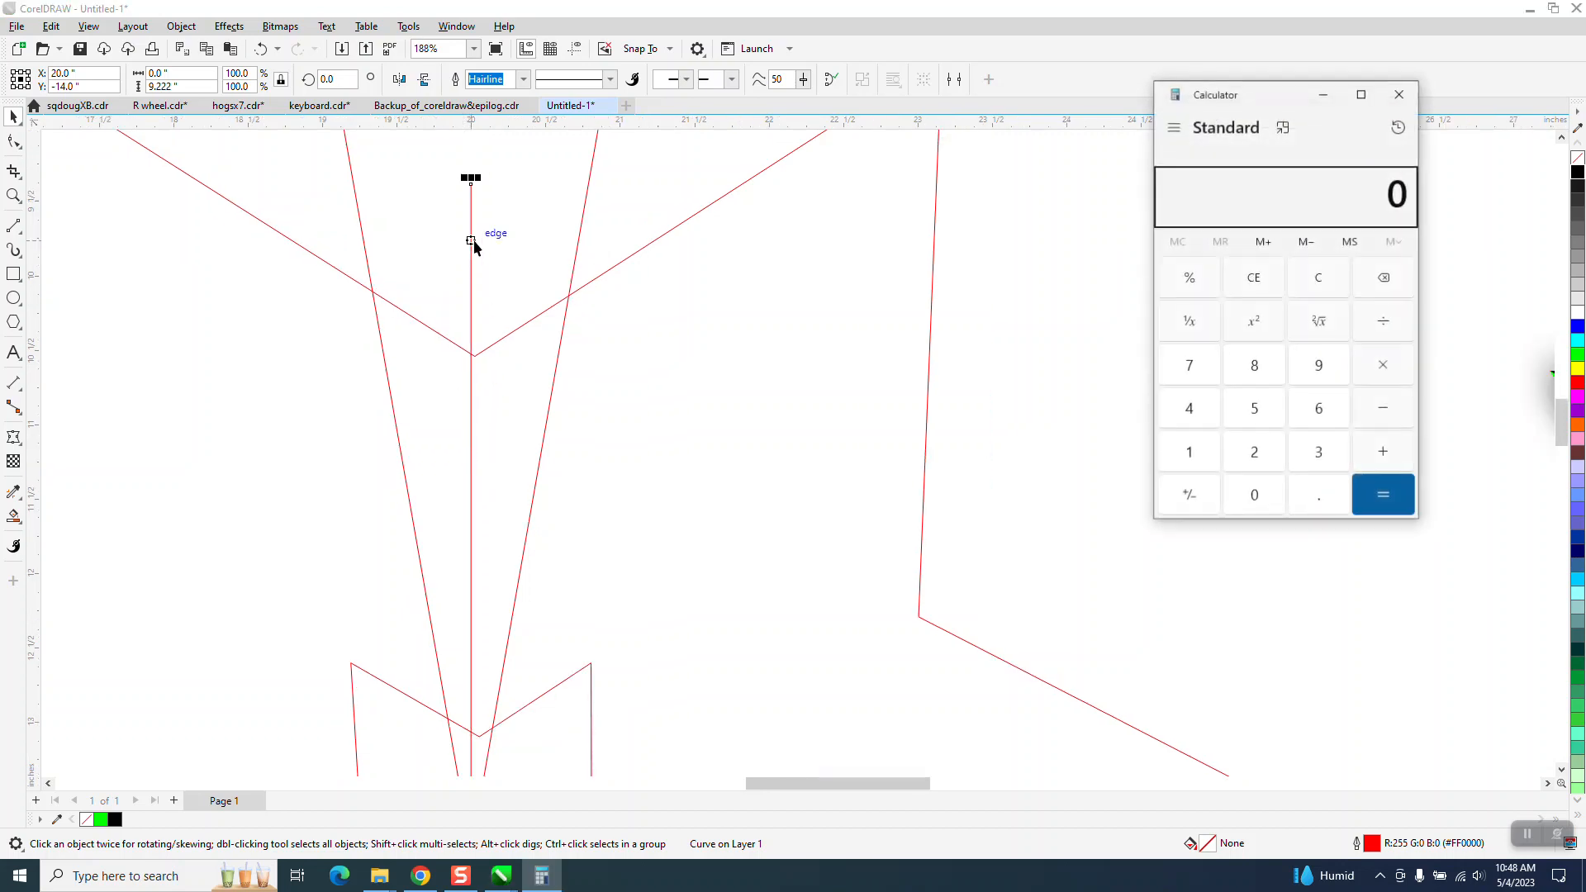
pyautogui.click(1398, 97)
pyautogui.press('Delete')
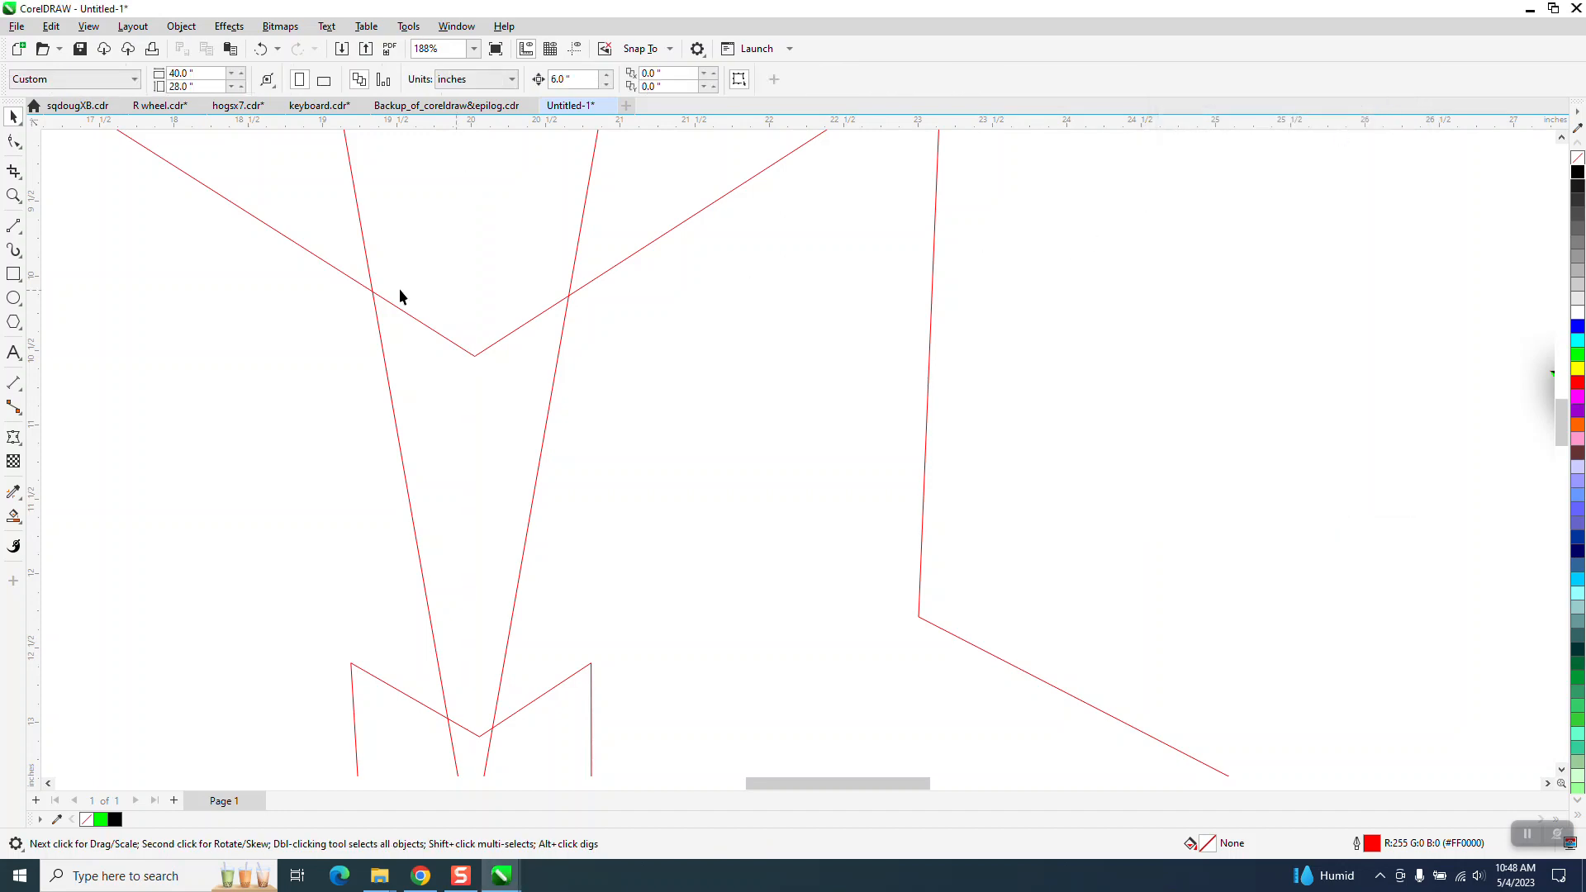
# Delete both angled lines of the V above the stars' center.
pyautogui.click(18, 230)
pyautogui.click(78, 250)
pyautogui.scroll(-1, 492, 694)
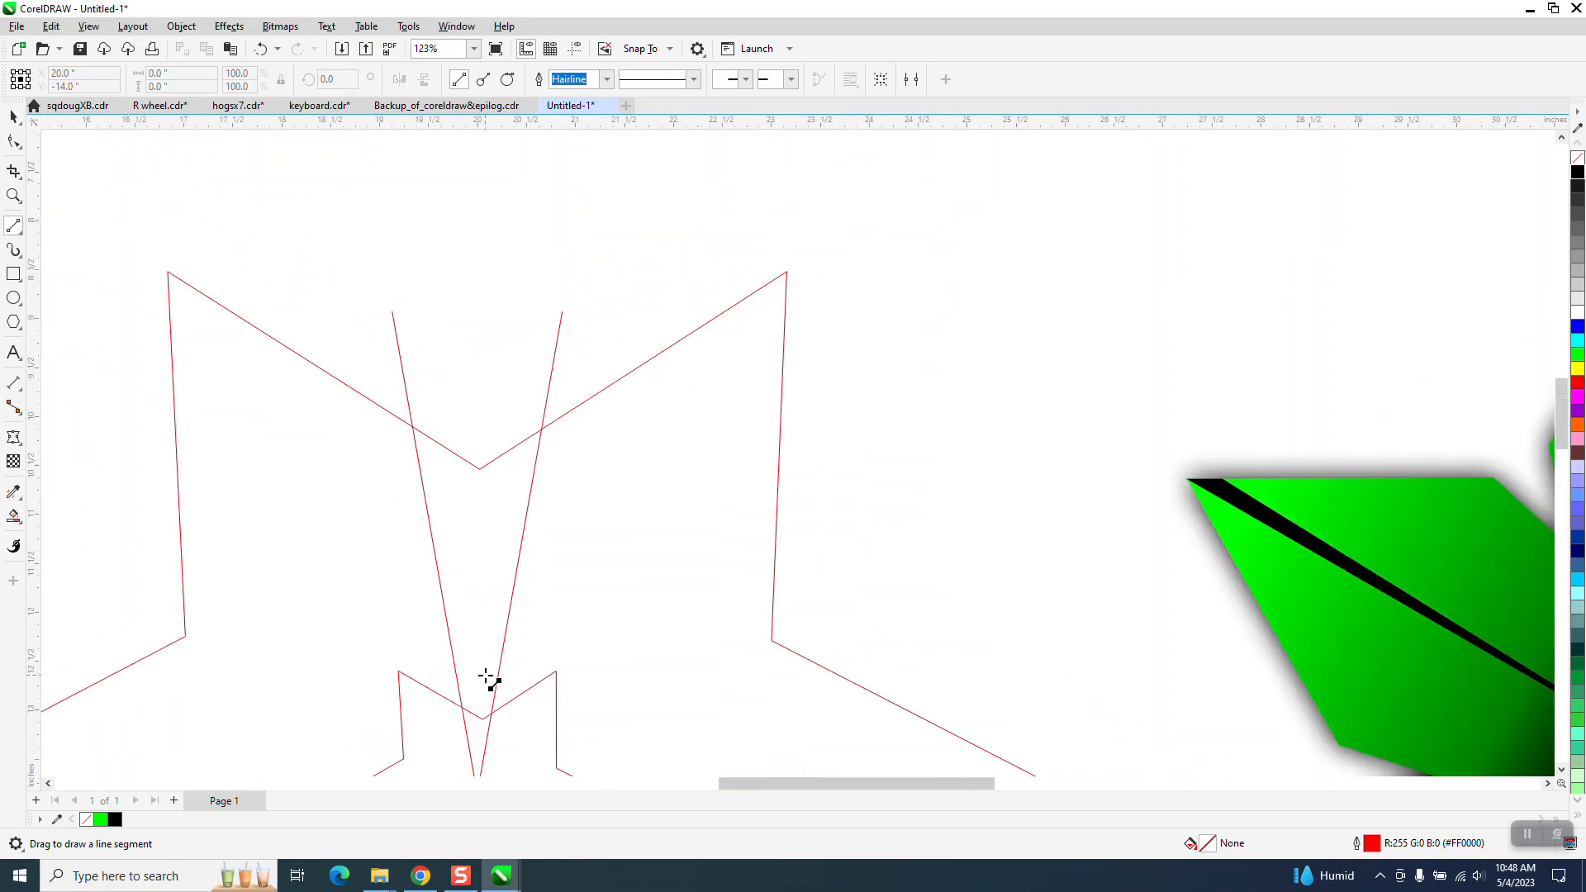
pyautogui.scroll(-2, 490, 680)
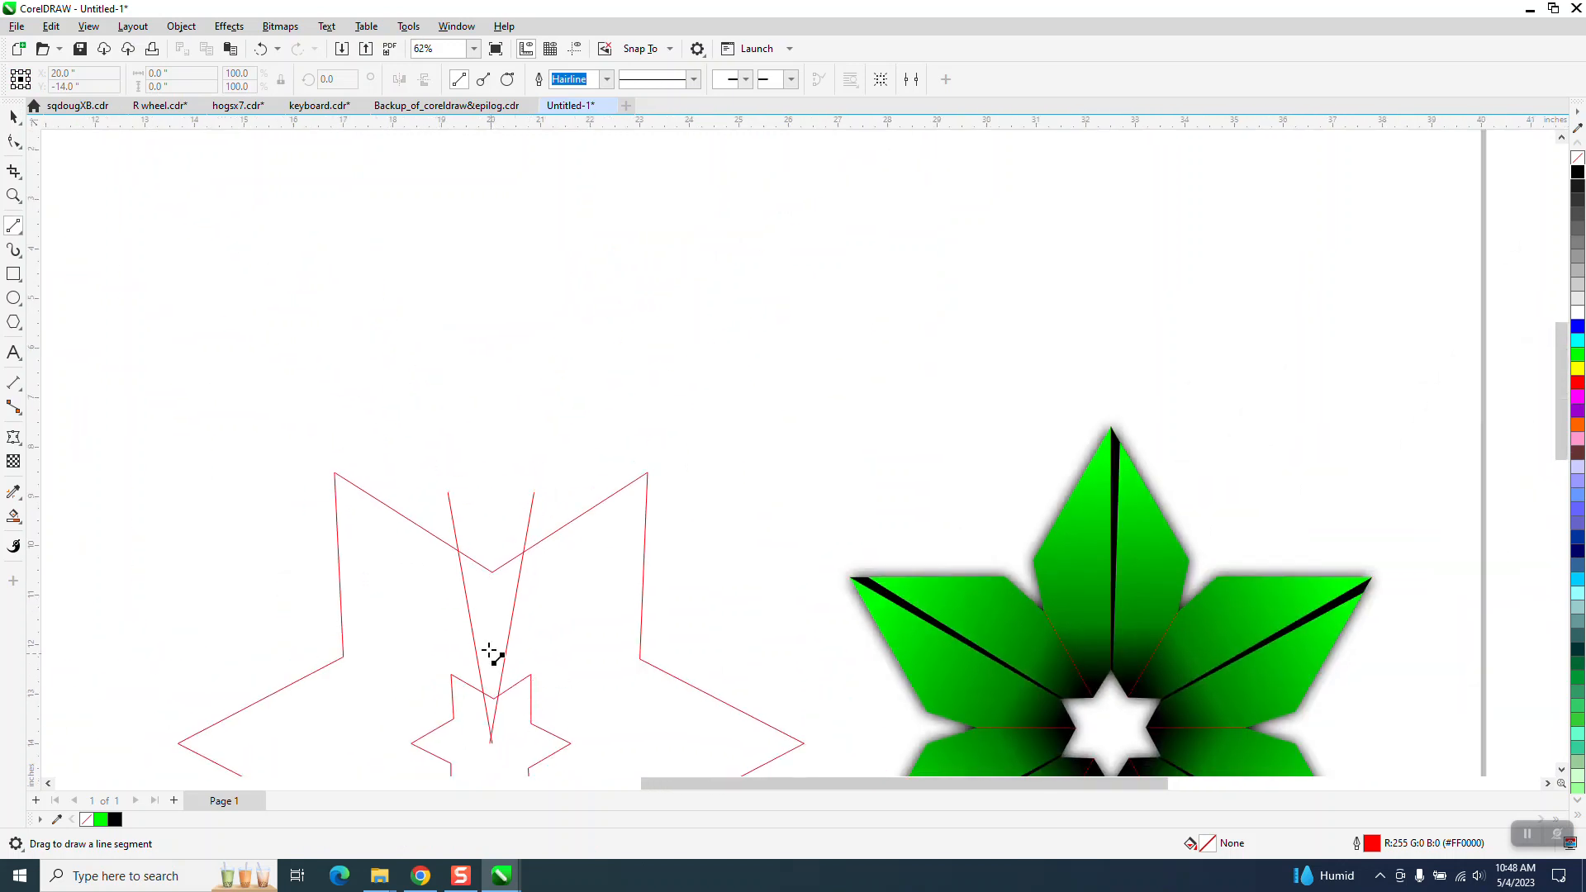
pyautogui.click(14, 117)
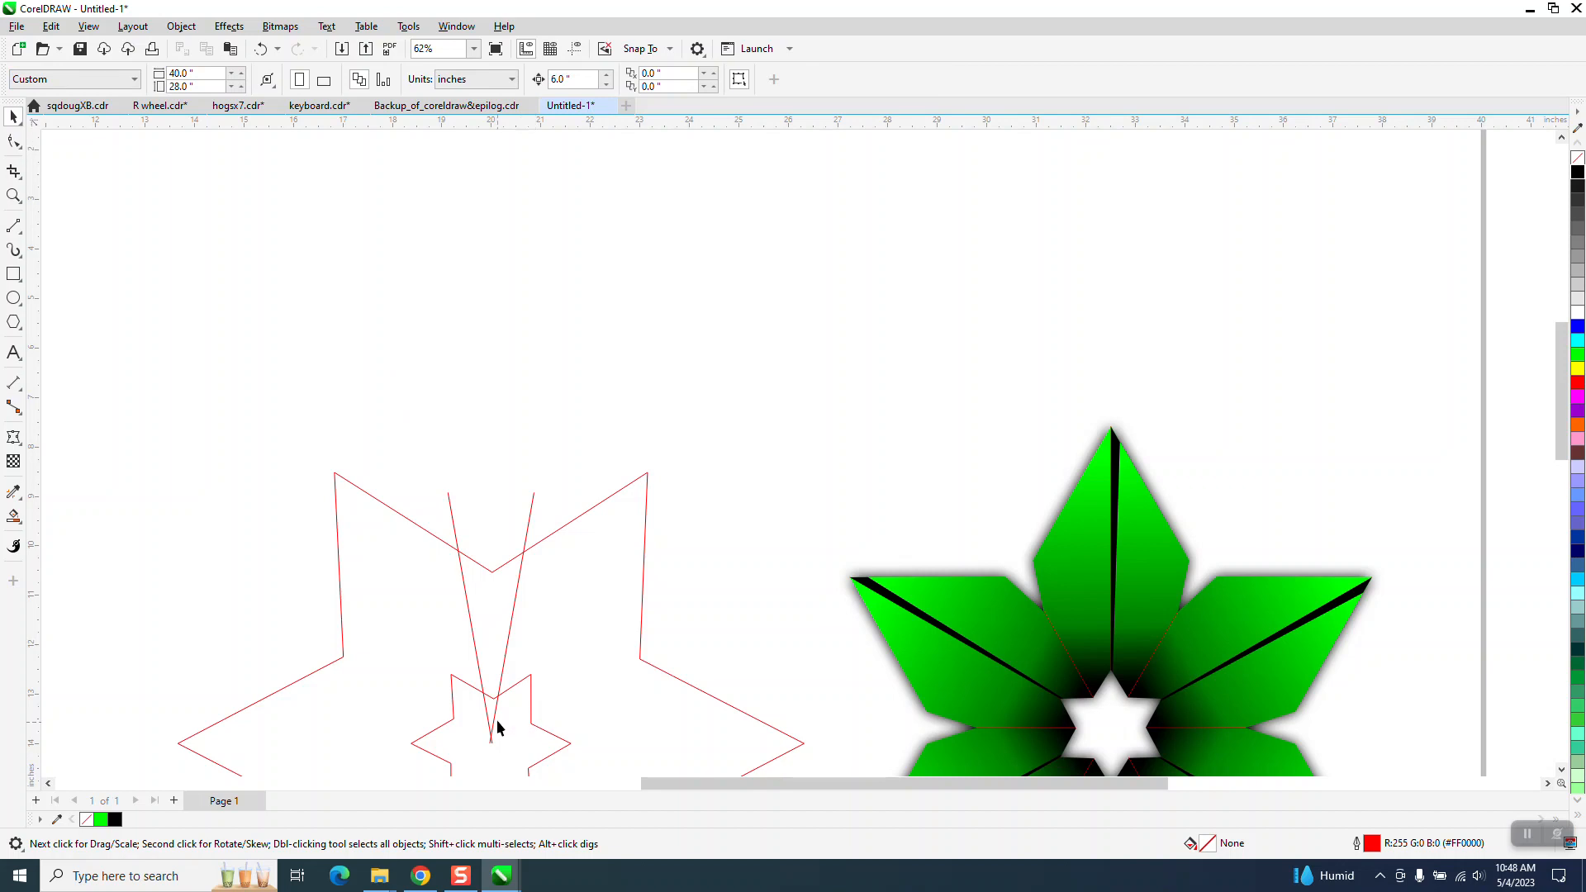
pyautogui.click(494, 727)
pyautogui.press('Delete')
pyautogui.click(477, 663)
pyautogui.press('Delete')
pyautogui.scroll(-2, 453, 567)
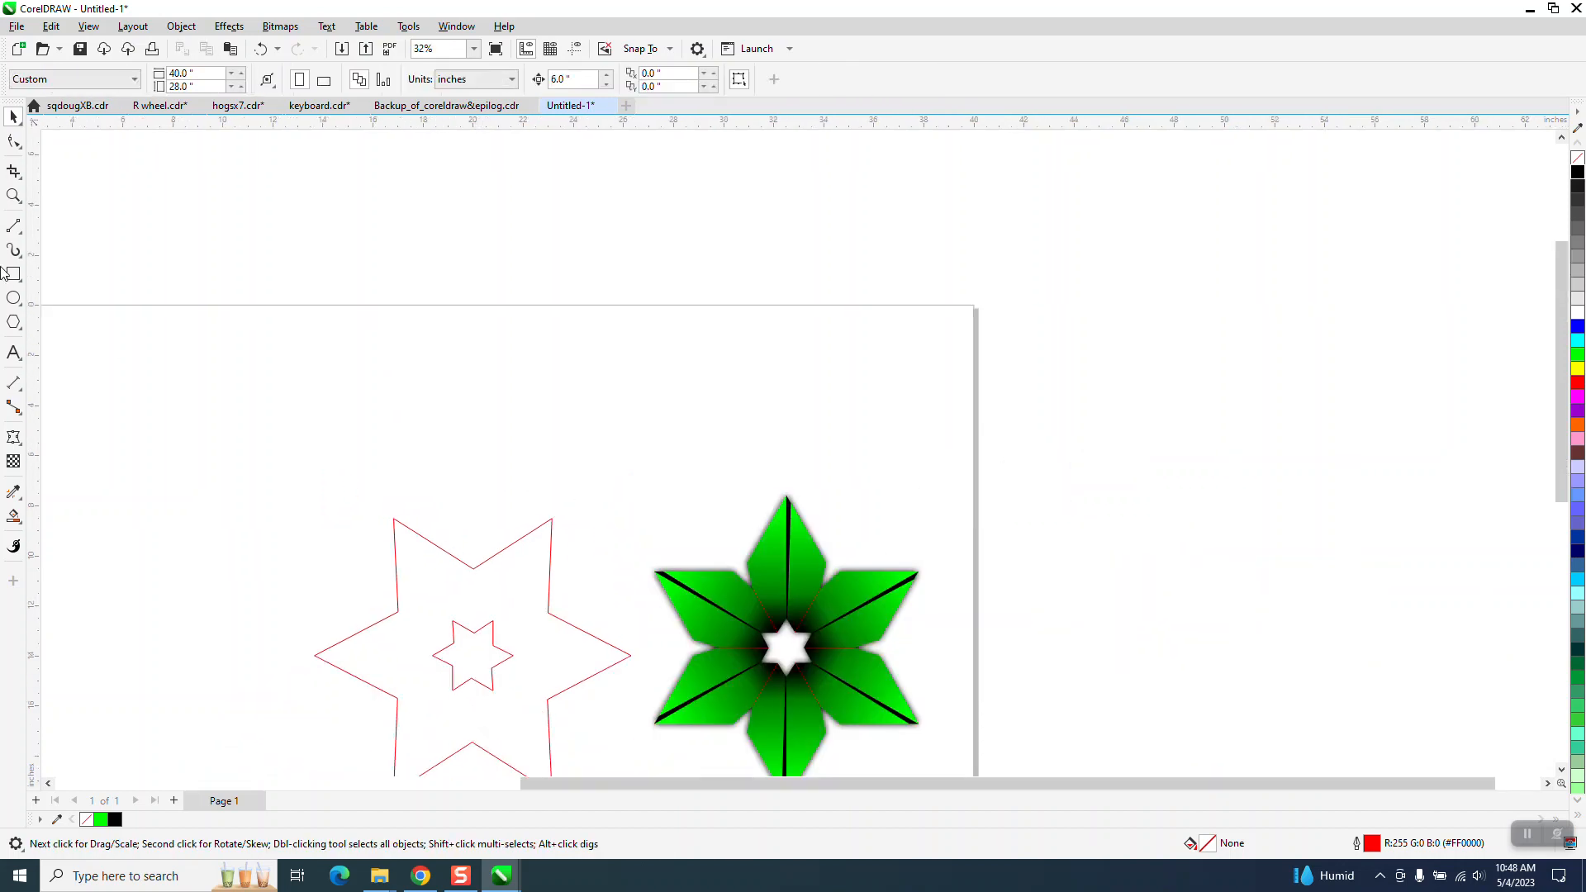
# Draw a vertical two-point line about 5.17 inches long from the stars' center up past the outer star's upper notch.
pyautogui.click(13, 230)
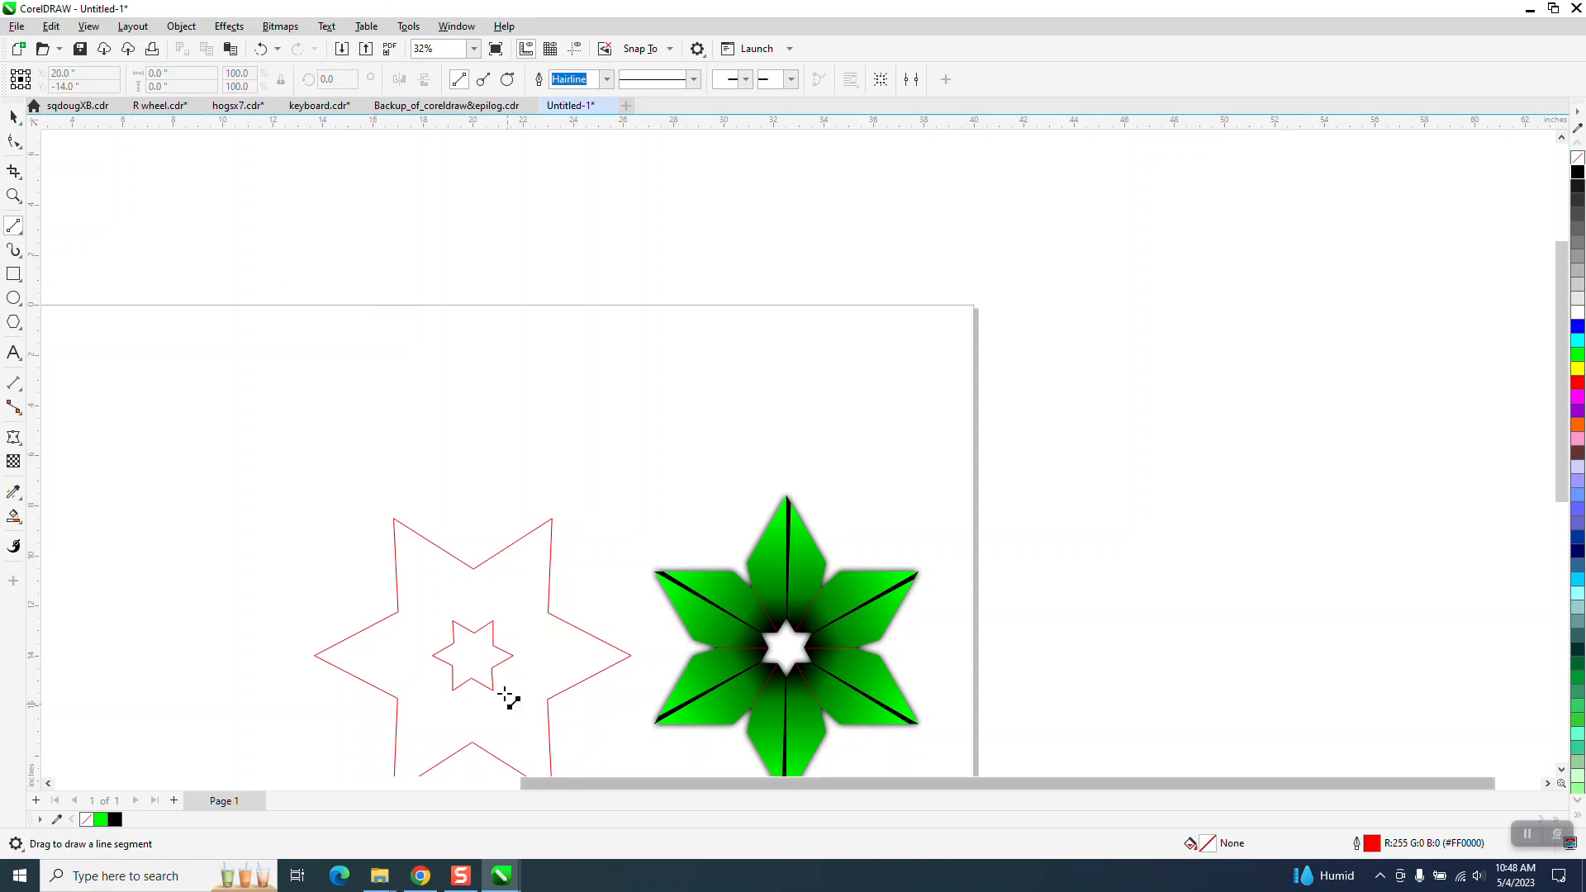
pyautogui.moveTo(463, 536); pyautogui.dragTo(472, 521)
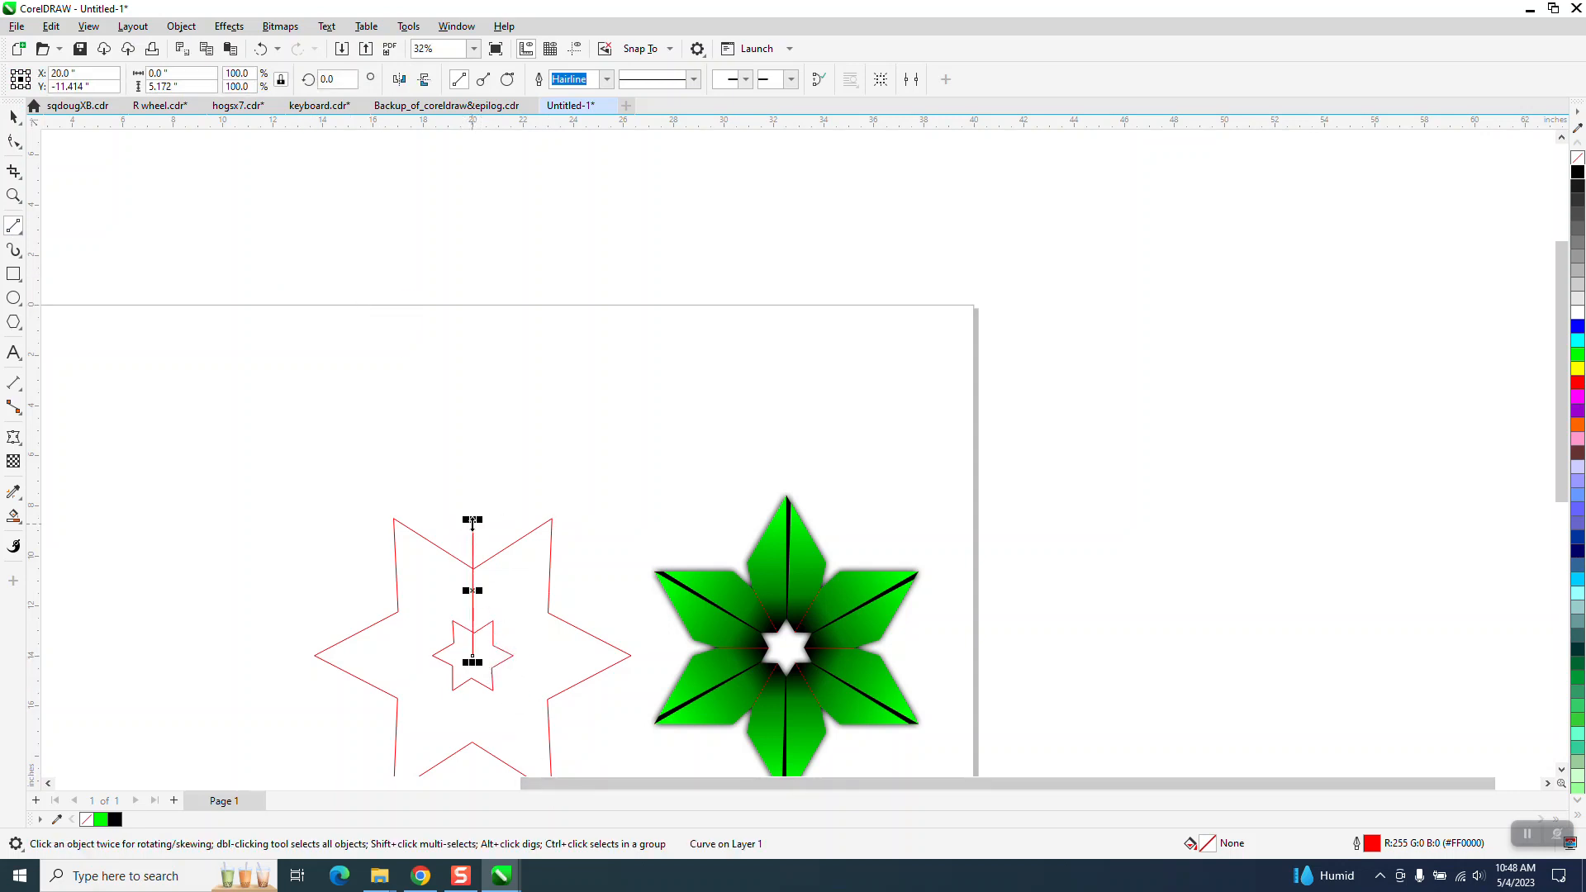
# Set the line's rotation center at its lower end on the stars' center and add a copy rotated 10 degrees.
pyautogui.click(14, 196)
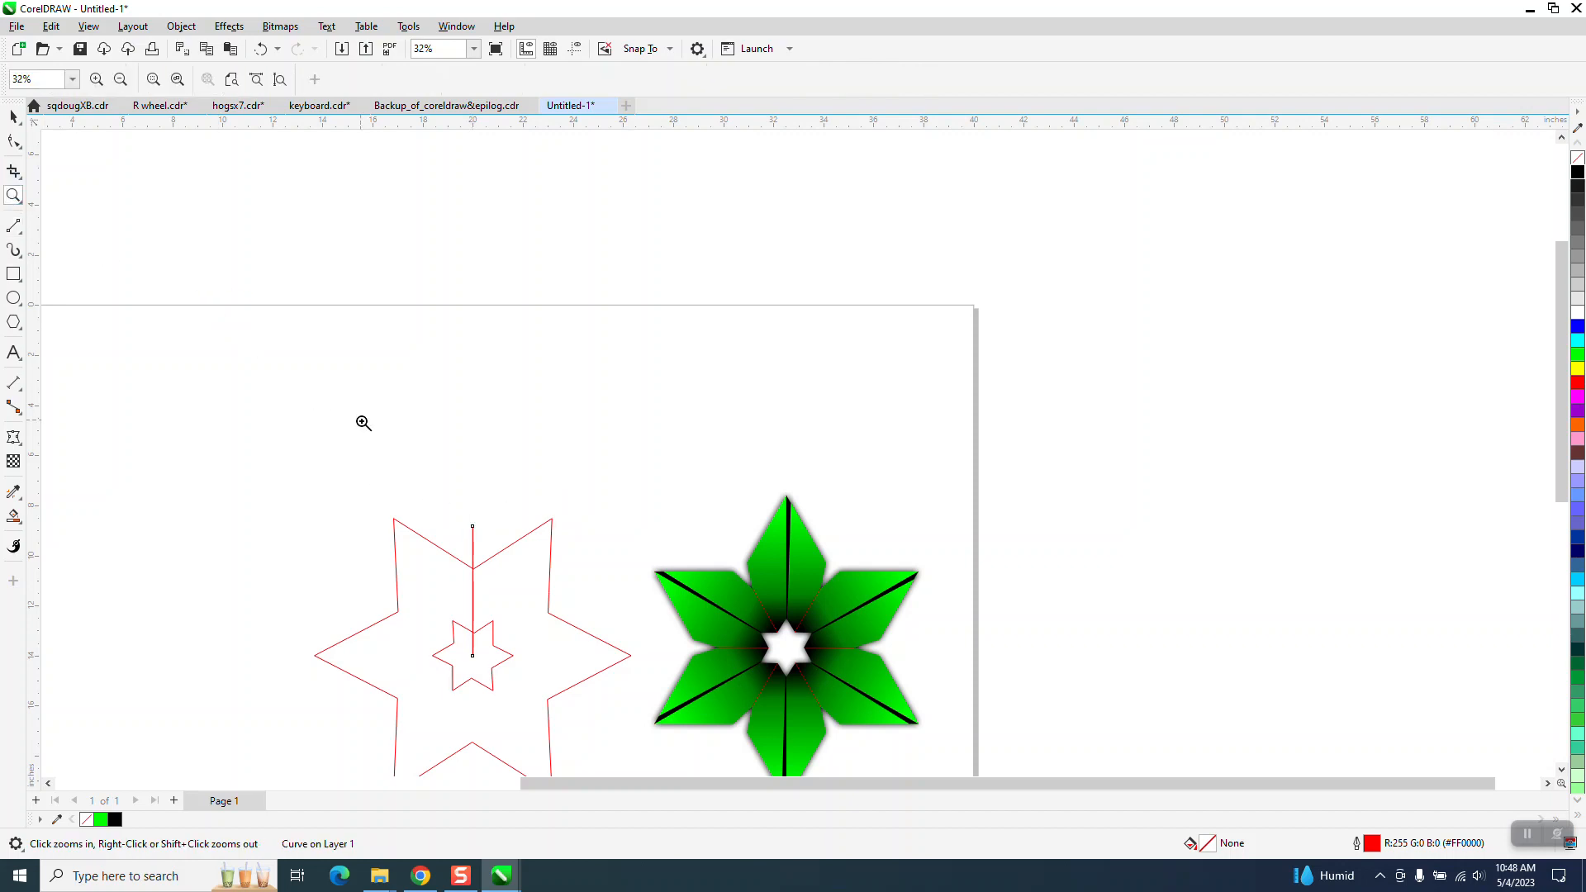
pyautogui.moveTo(363, 441); pyautogui.dragTo(724, 746)
pyautogui.click(13, 117)
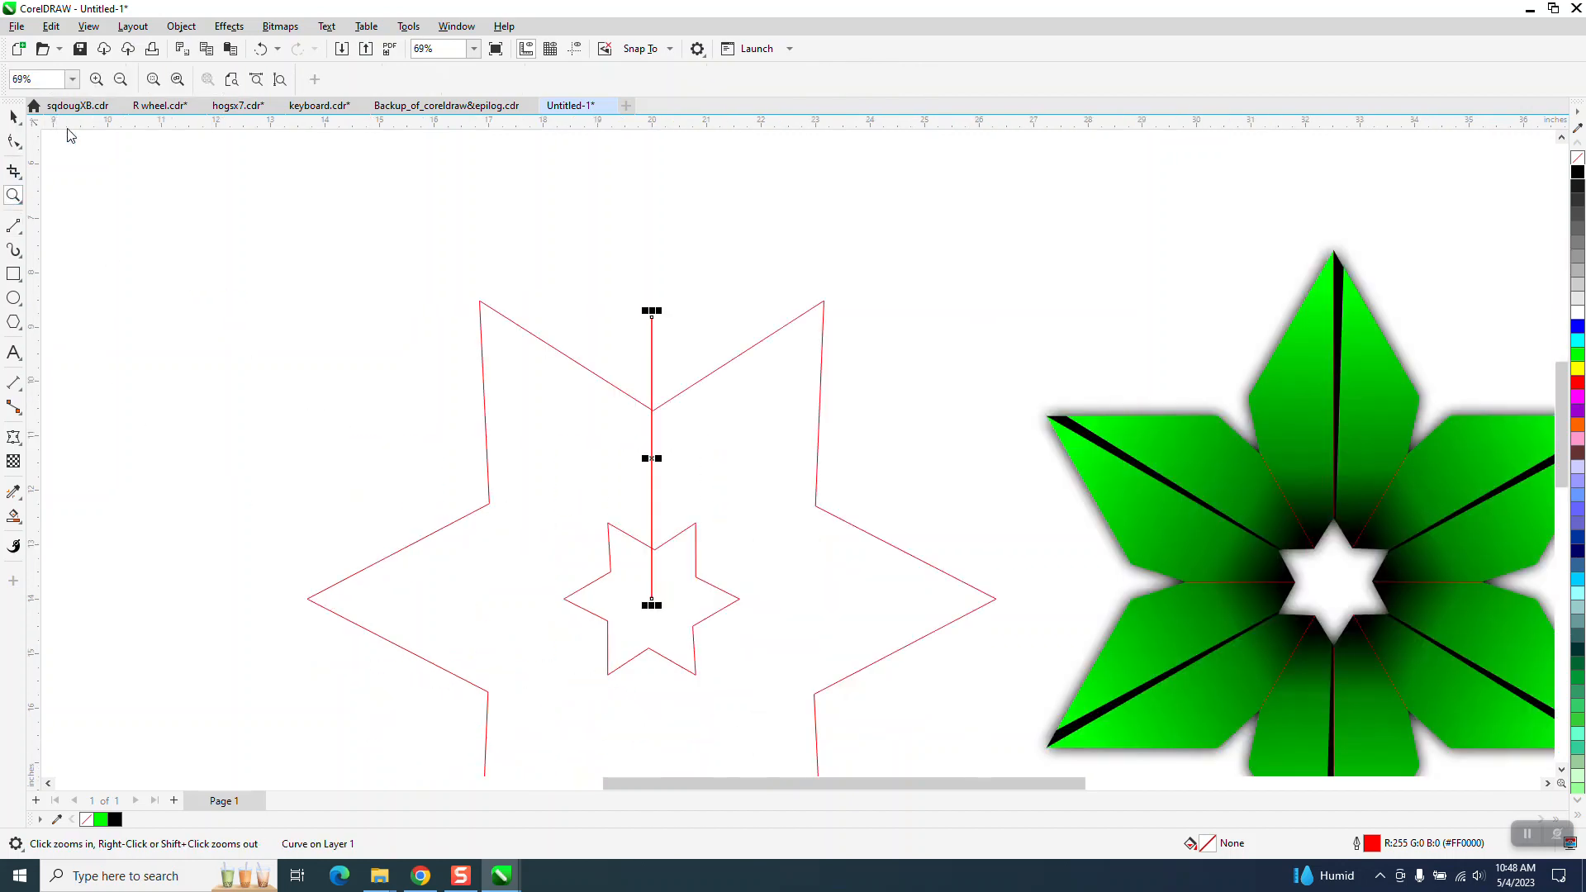
pyautogui.click(654, 458)
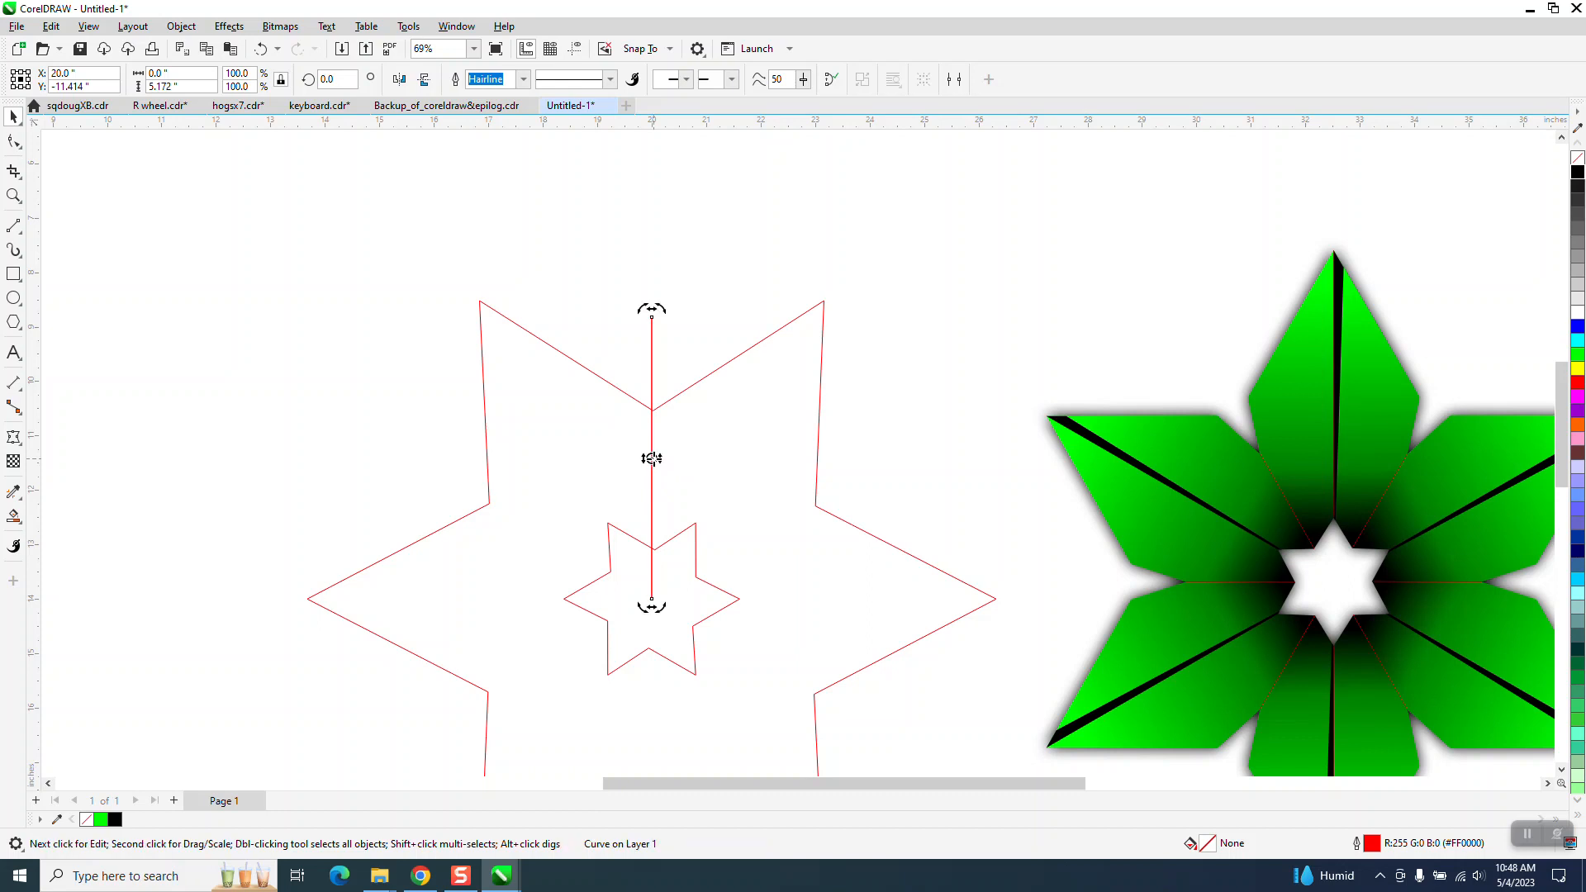
pyautogui.moveTo(654, 593); pyautogui.dragTo(653, 596)
pyautogui.click(335, 79)
pyautogui.write('10')
pyautogui.press('Return')
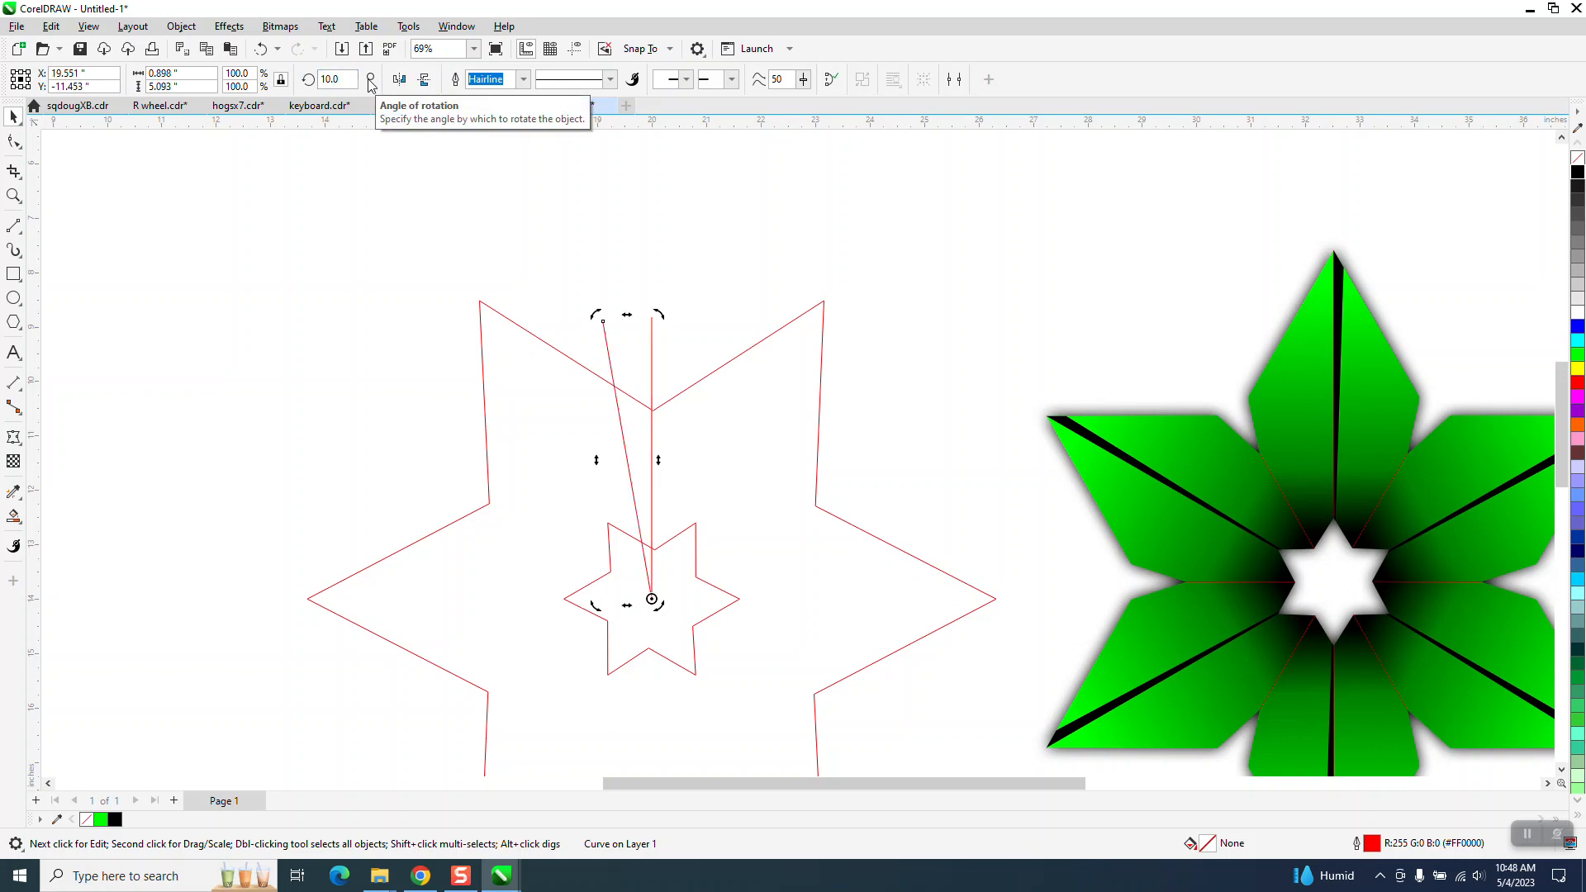
# Add another copy of the line at -10 degrees about the same center, keeping the vertical line between the two.
pyautogui.click(356, 79)
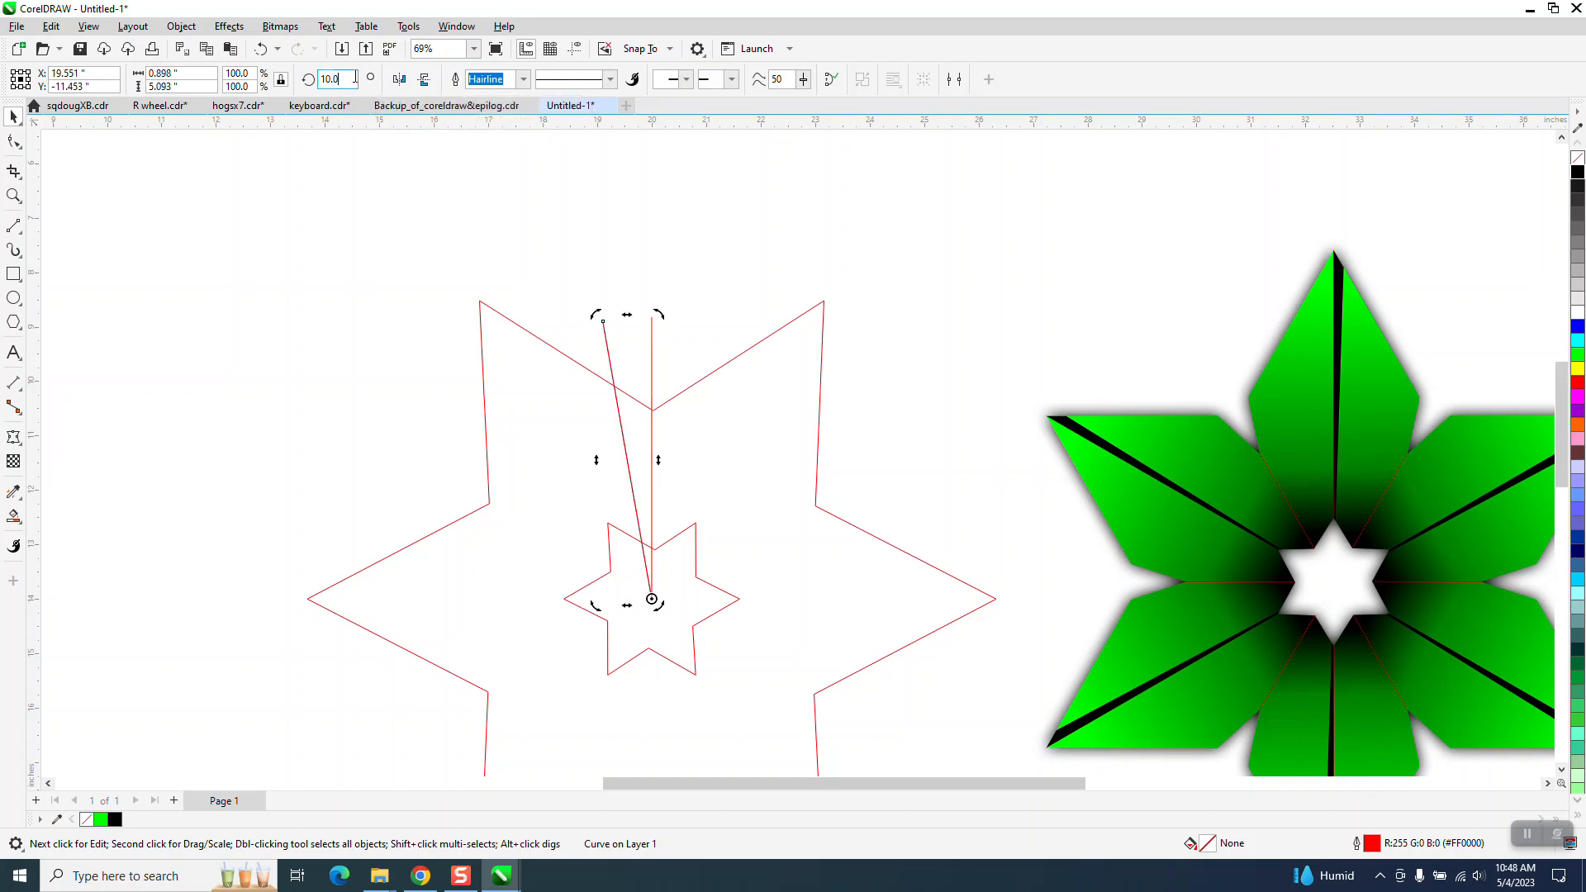
pyautogui.write('-10')
pyautogui.press('Return')
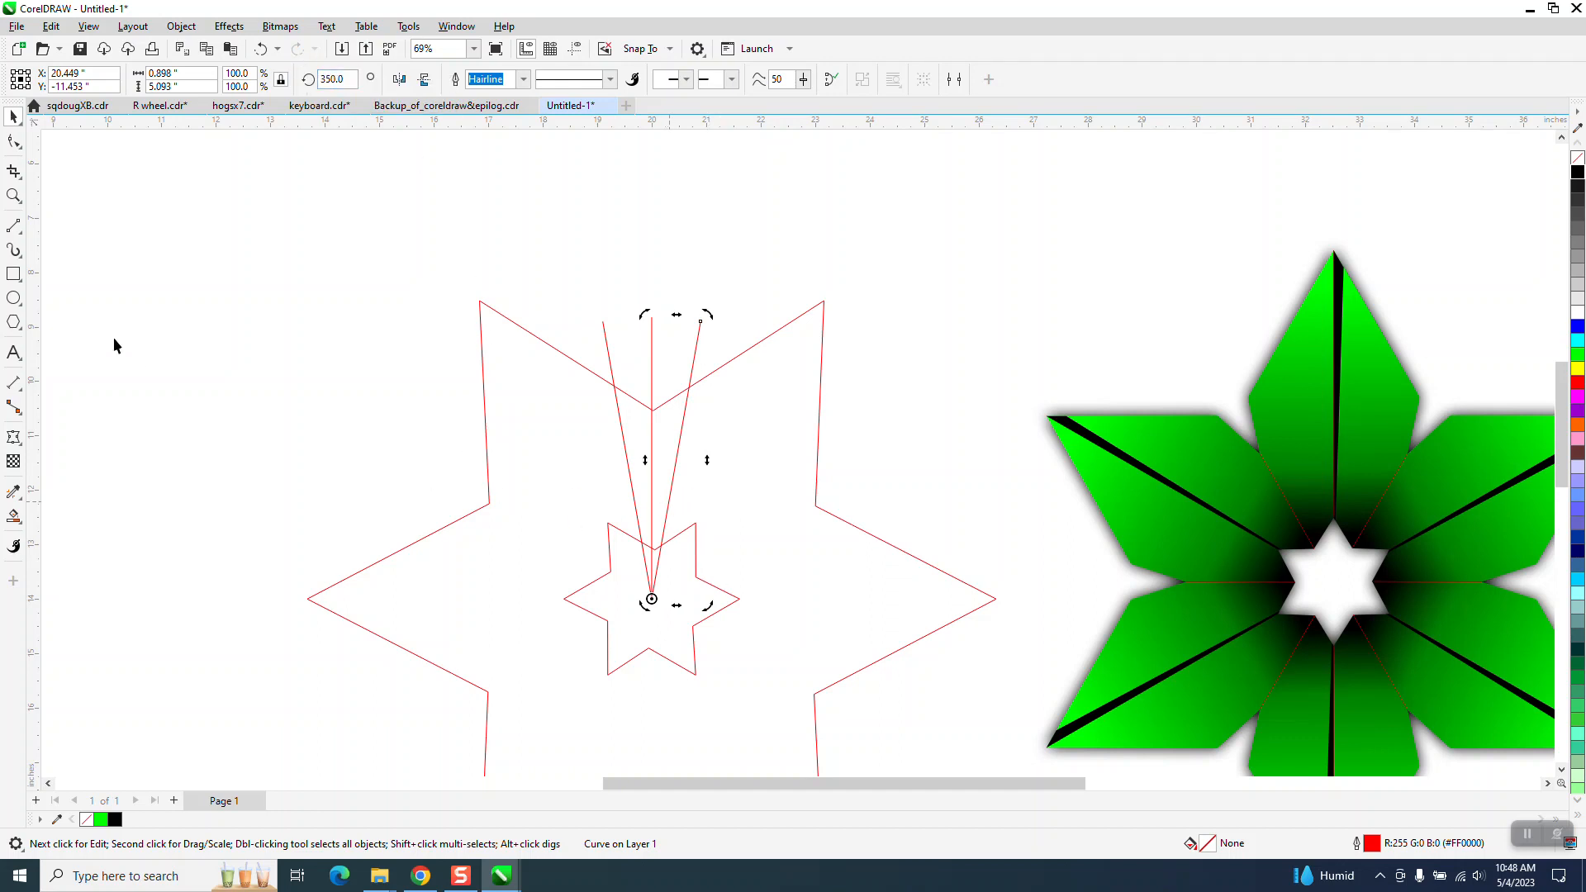
# Align the outer star's notch-edge nodes with the angled lines and move the notch's tip node down the vertical line toward the inner star.
pyautogui.click(13, 196)
pyautogui.moveTo(549, 326); pyautogui.dragTo(897, 523)
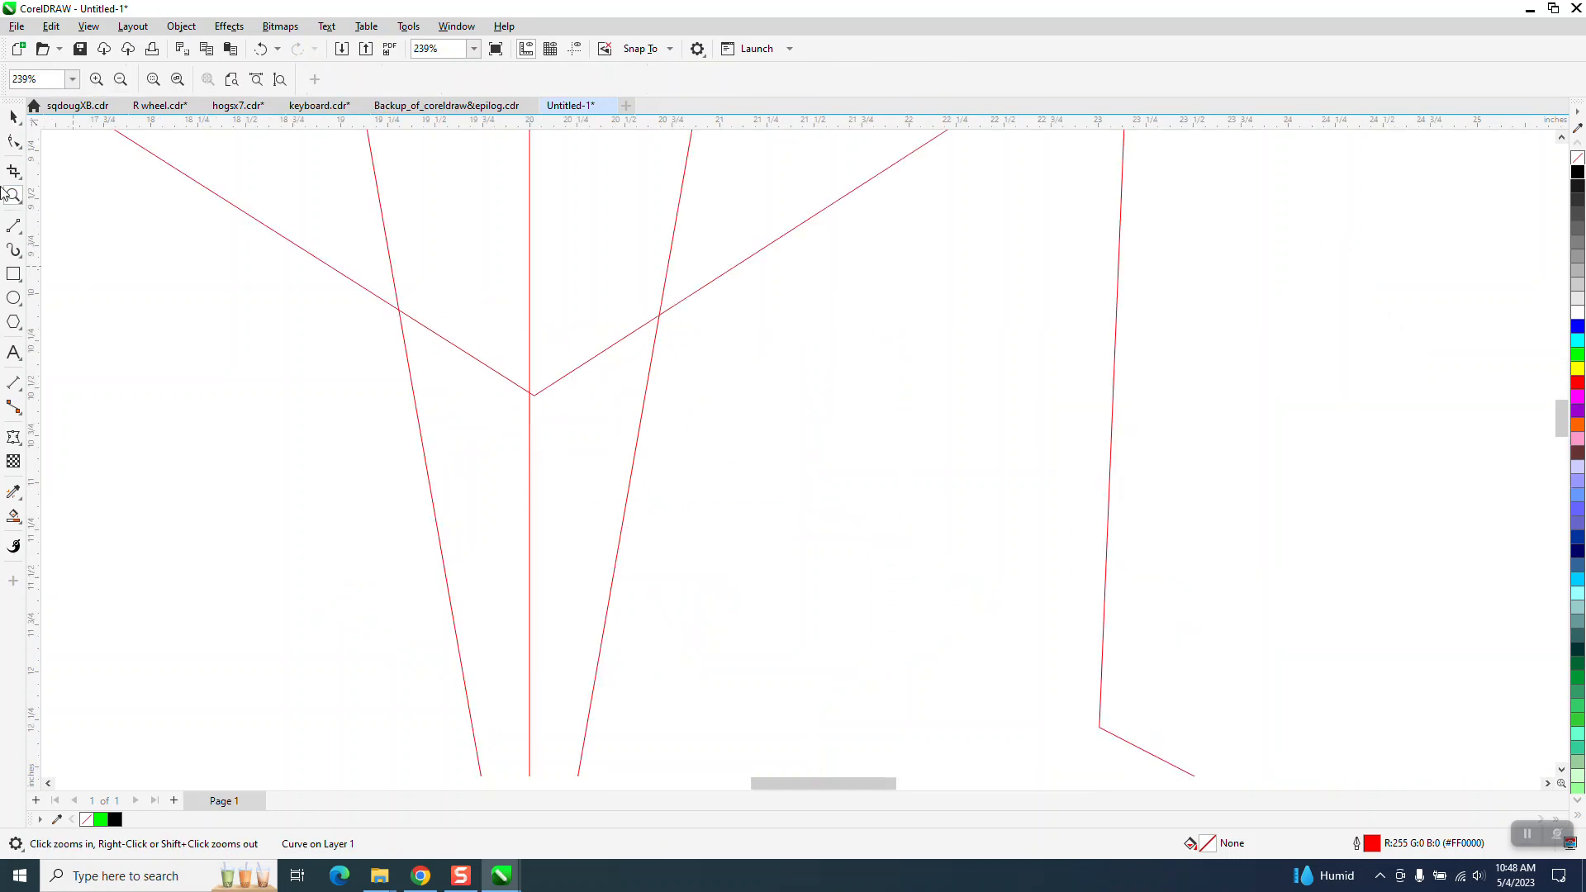
pyautogui.click(14, 143)
pyautogui.click(404, 313)
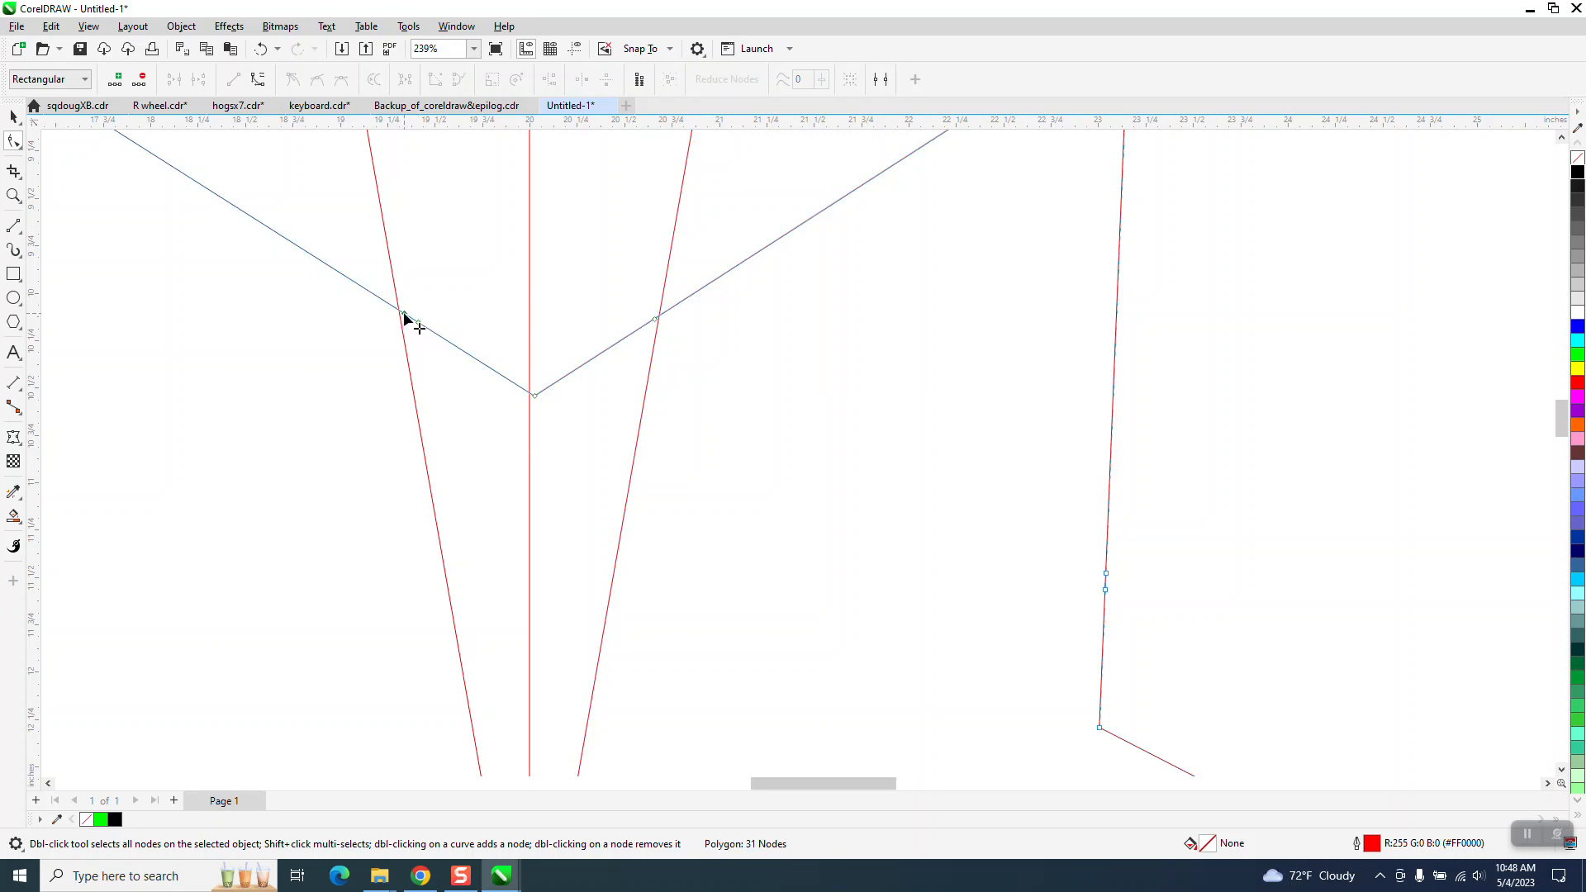
pyautogui.click(402, 313)
pyautogui.moveTo(655, 321); pyautogui.dragTo(660, 318)
pyautogui.moveTo(537, 396); pyautogui.dragTo(530, 704)
# Delete the extra outer-star node just inside the left angled line.
pyautogui.scroll(-2, 517, 613)
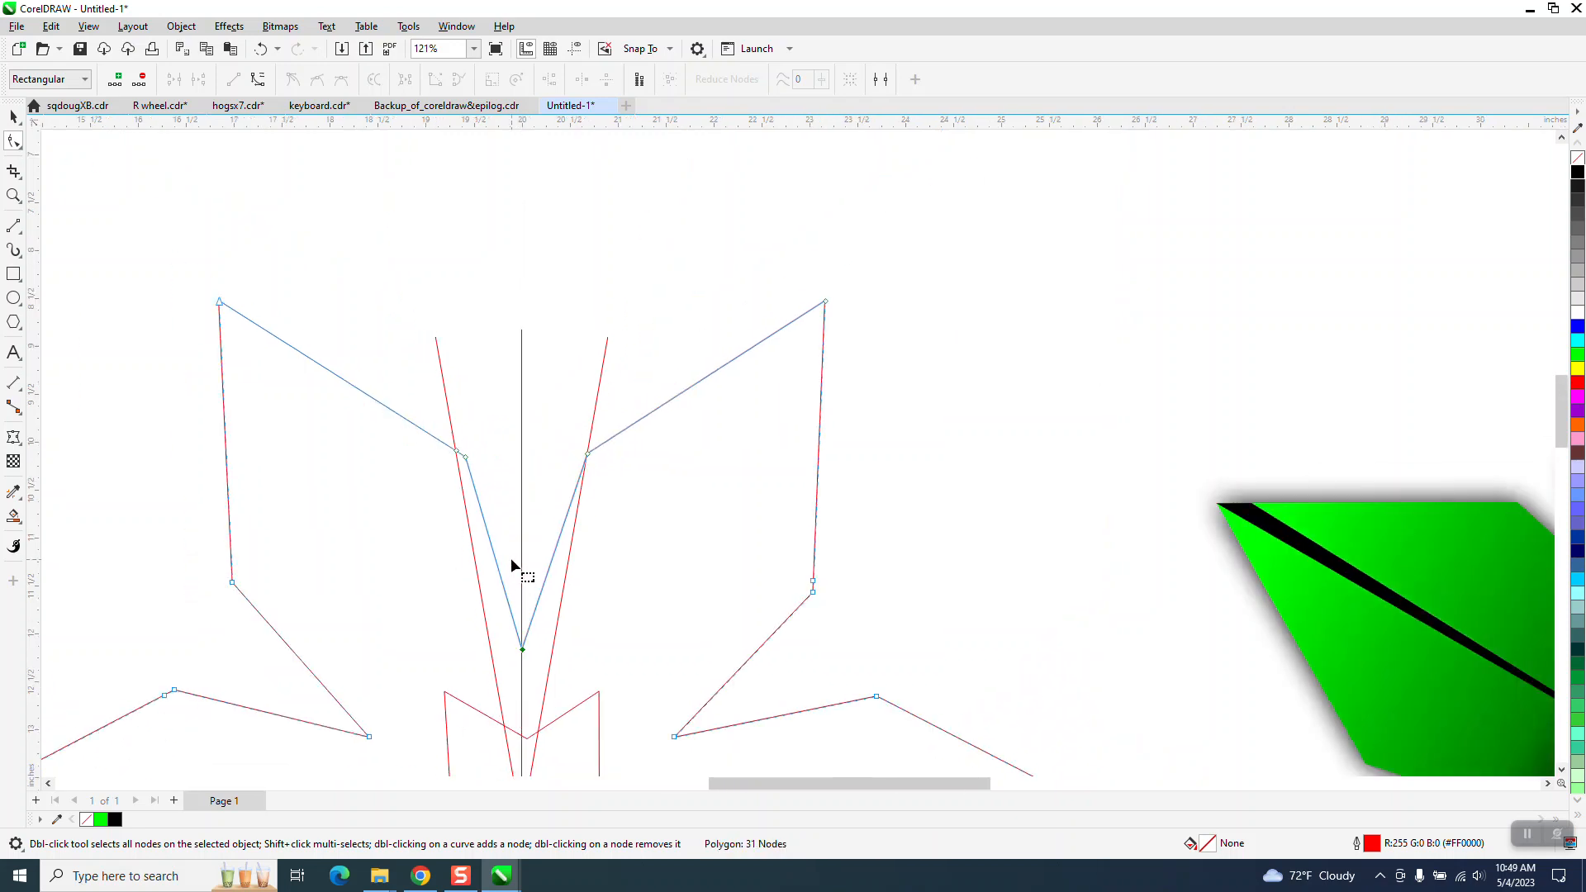
pyautogui.scroll(-1, 511, 558)
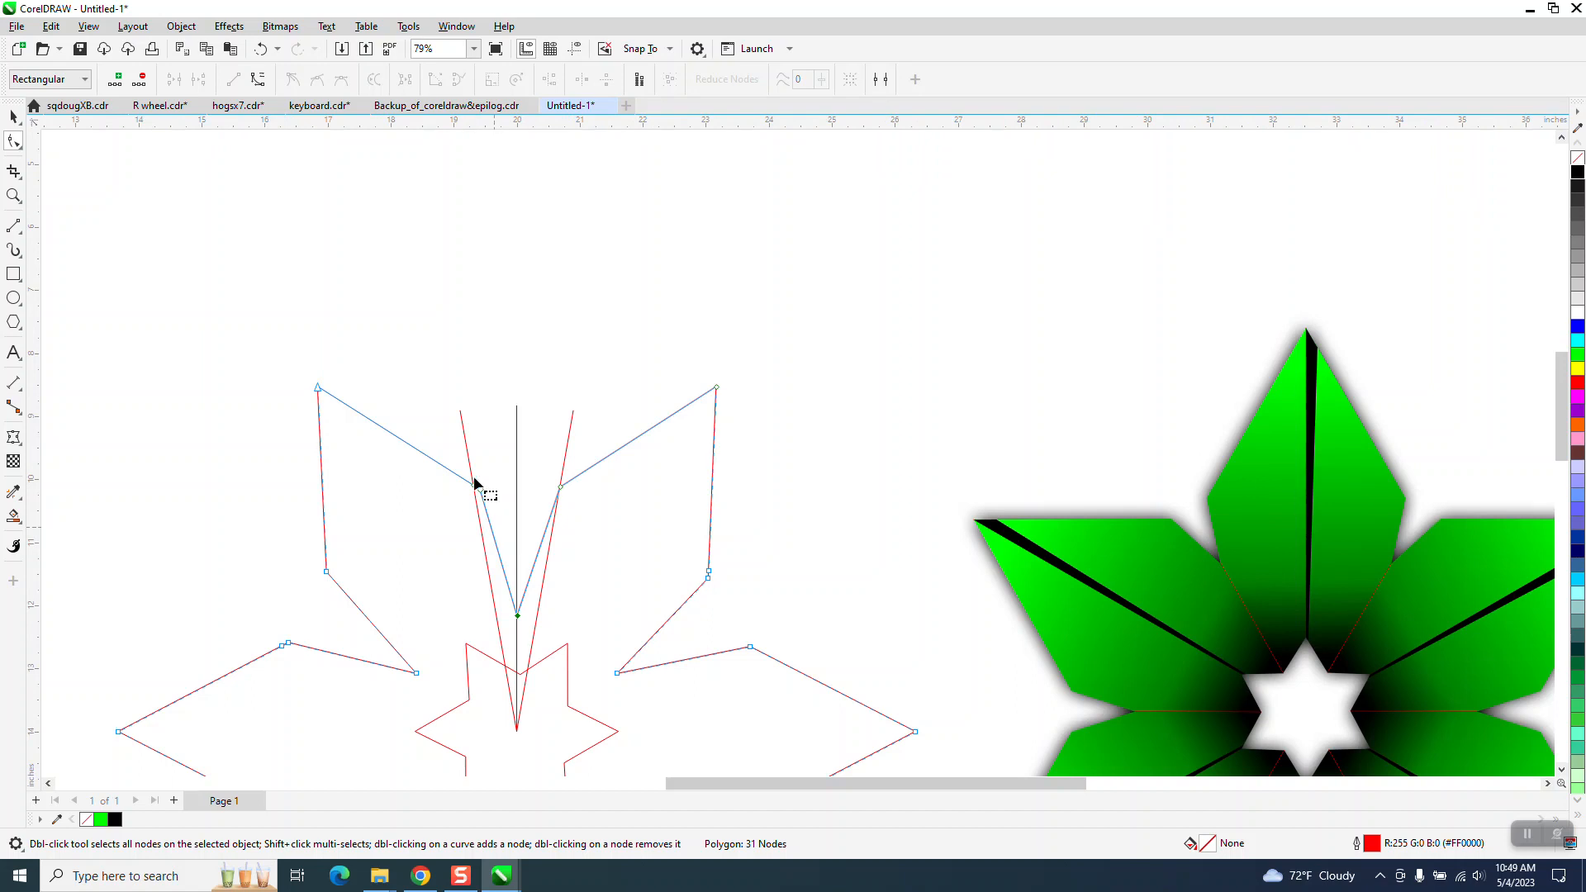
pyautogui.click(13, 200)
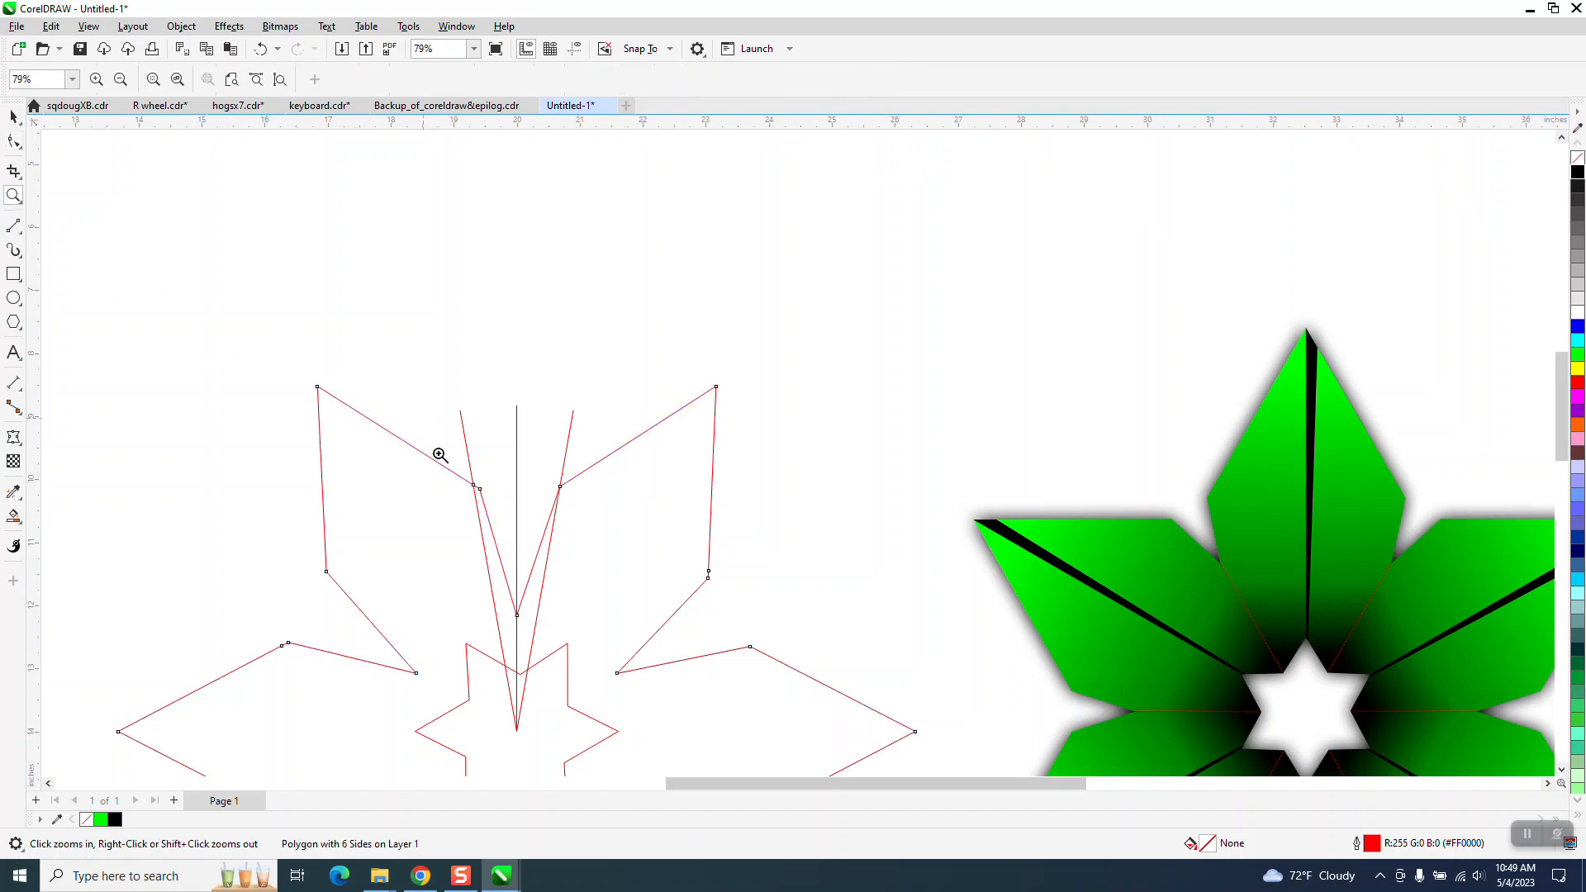
pyautogui.moveTo(439, 454); pyautogui.dragTo(615, 605)
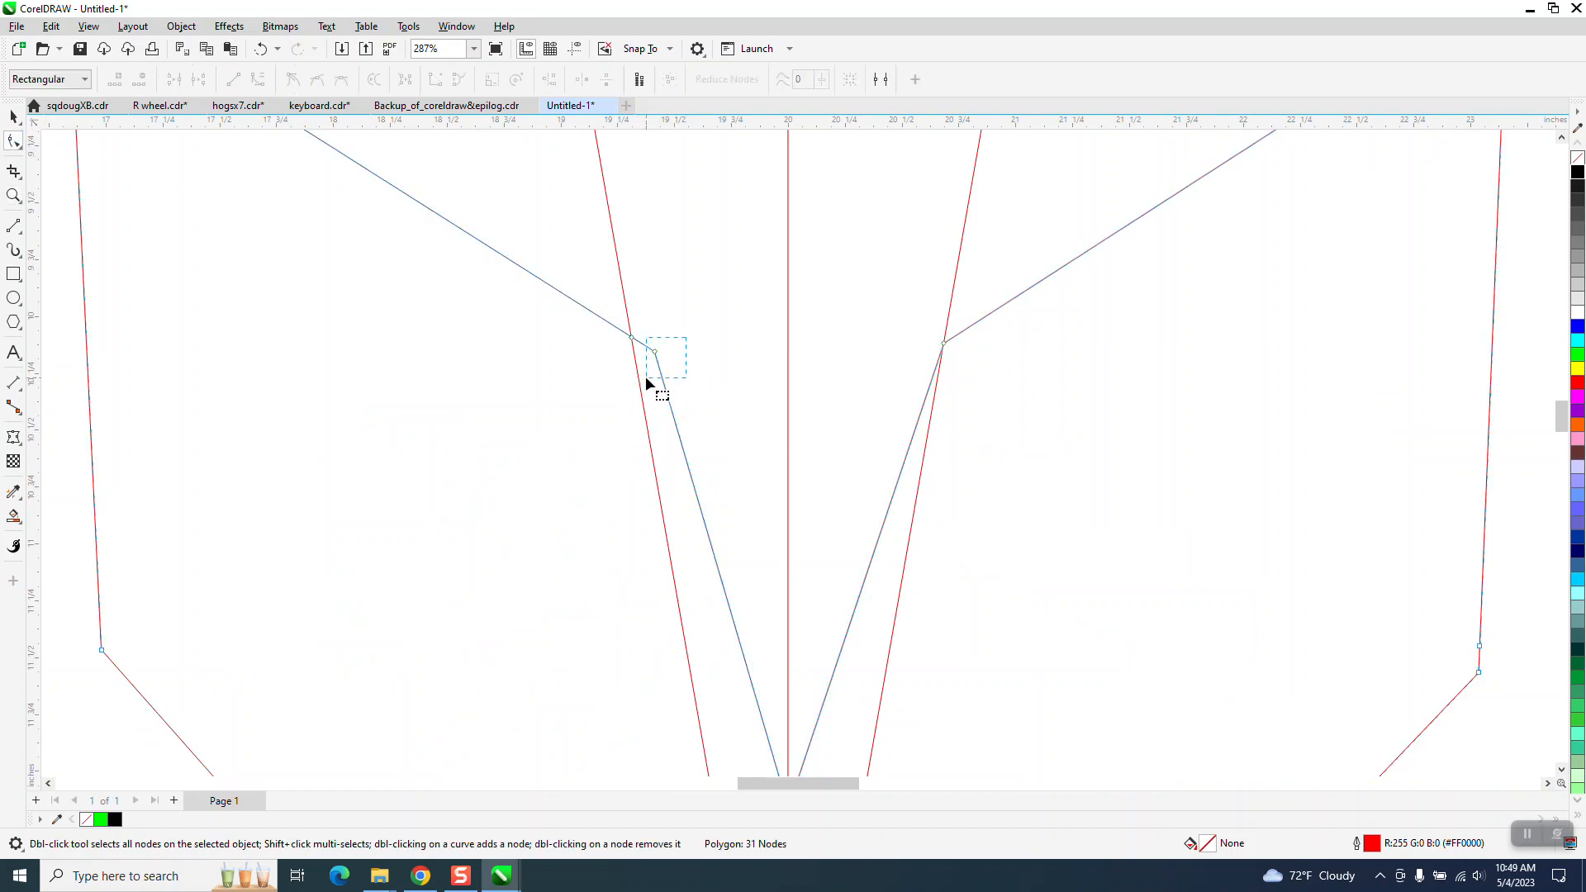
pyautogui.moveTo(647, 375); pyautogui.dragTo(646, 375)
pyautogui.press('Delete')
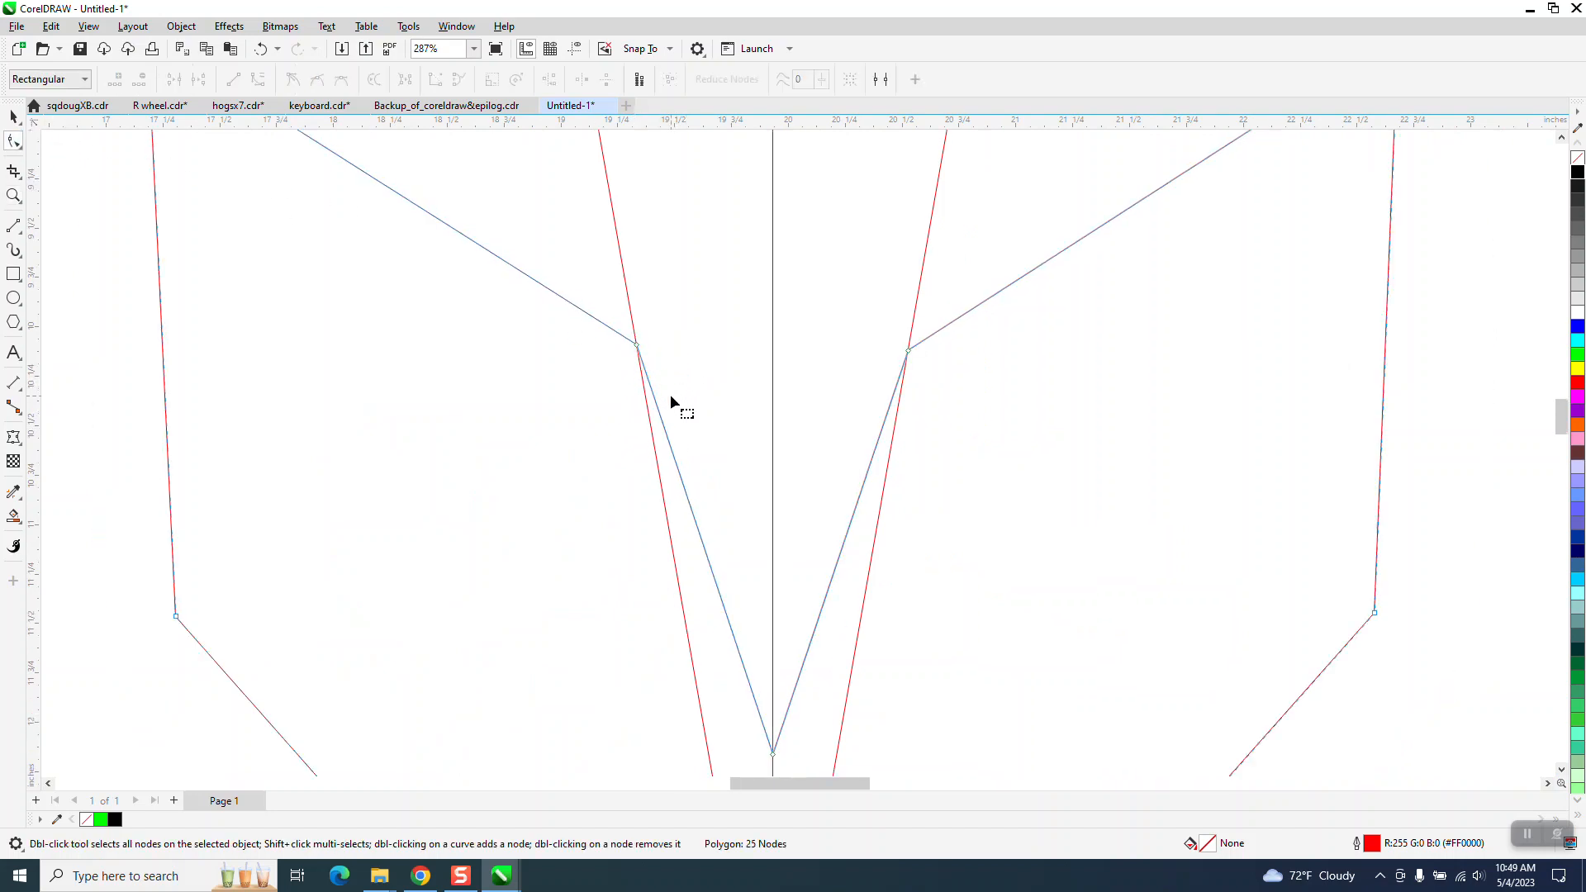
# Delete the two angled guide lines and the vertical guide line between them.
pyautogui.scroll(-5, 671, 394)
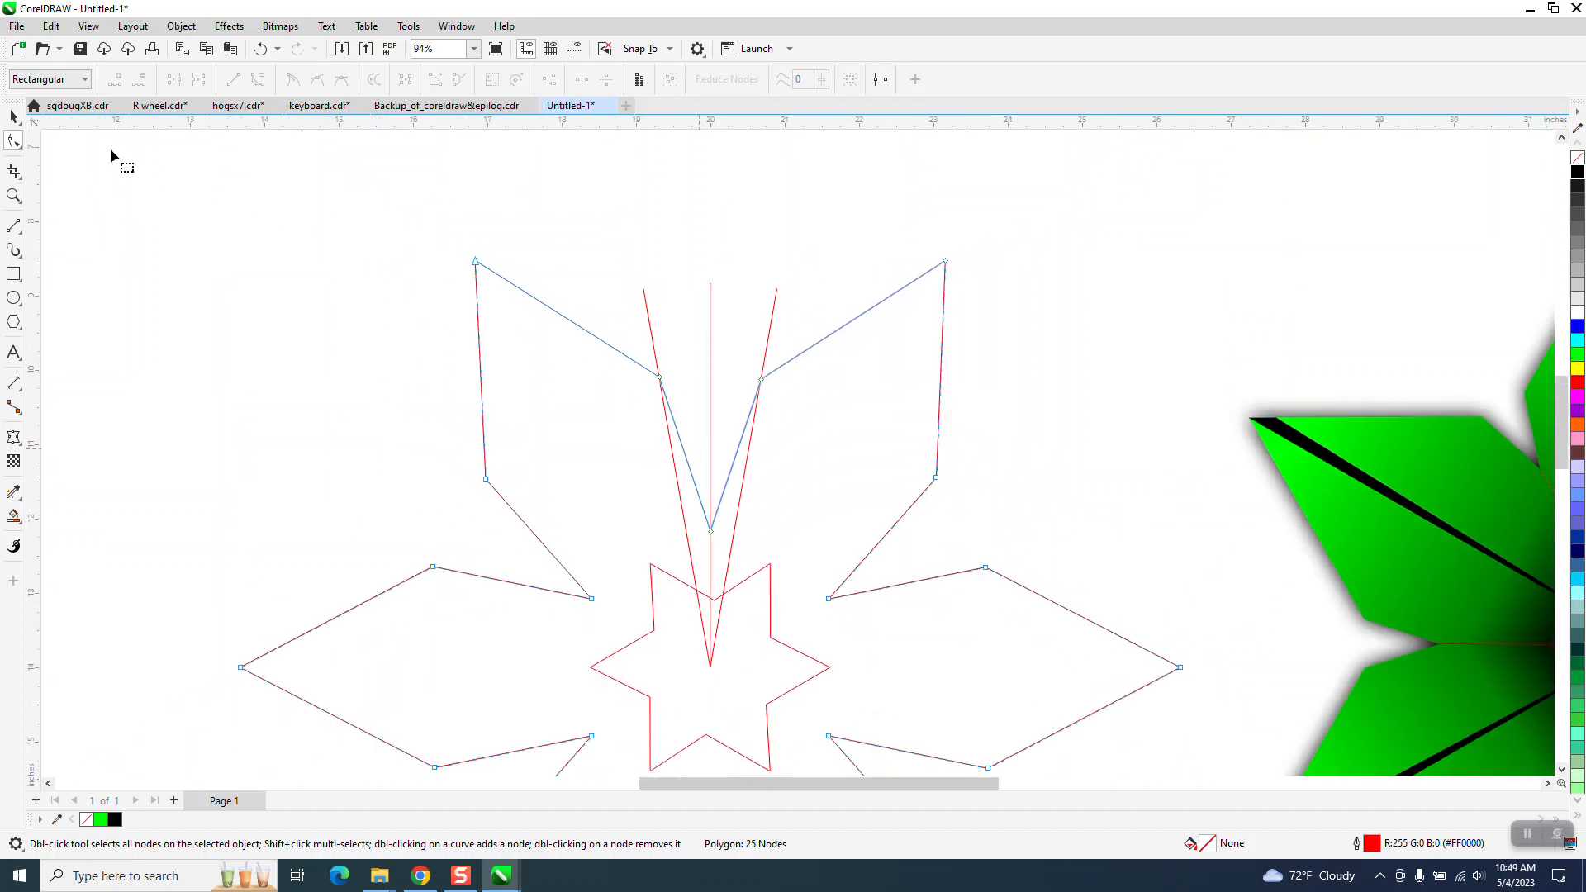
pyautogui.click(14, 117)
pyautogui.click(489, 162)
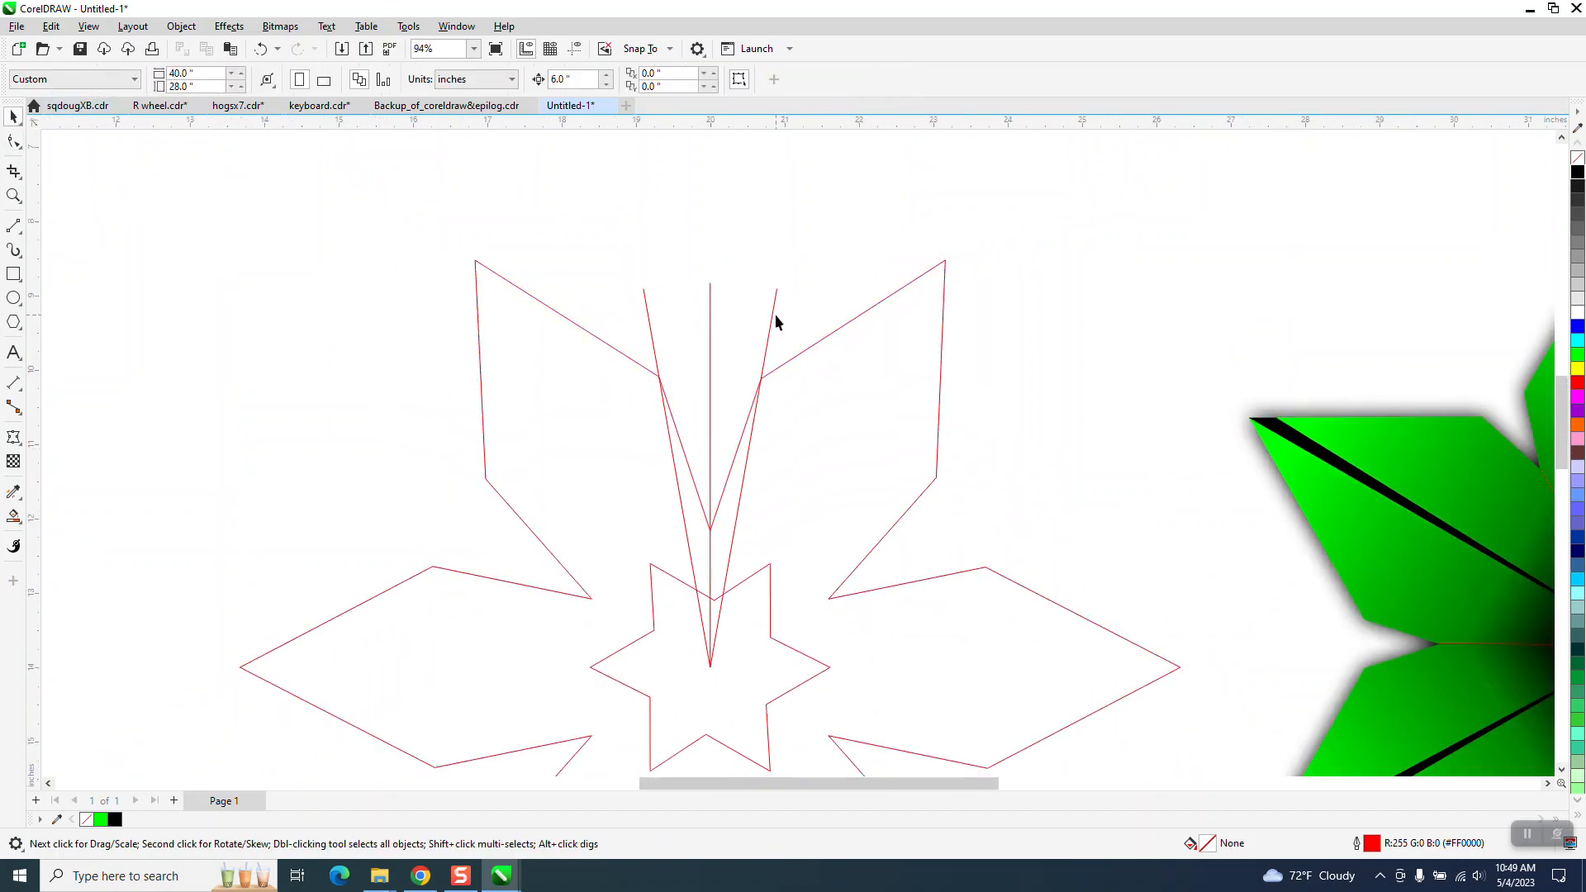
pyautogui.click(772, 311)
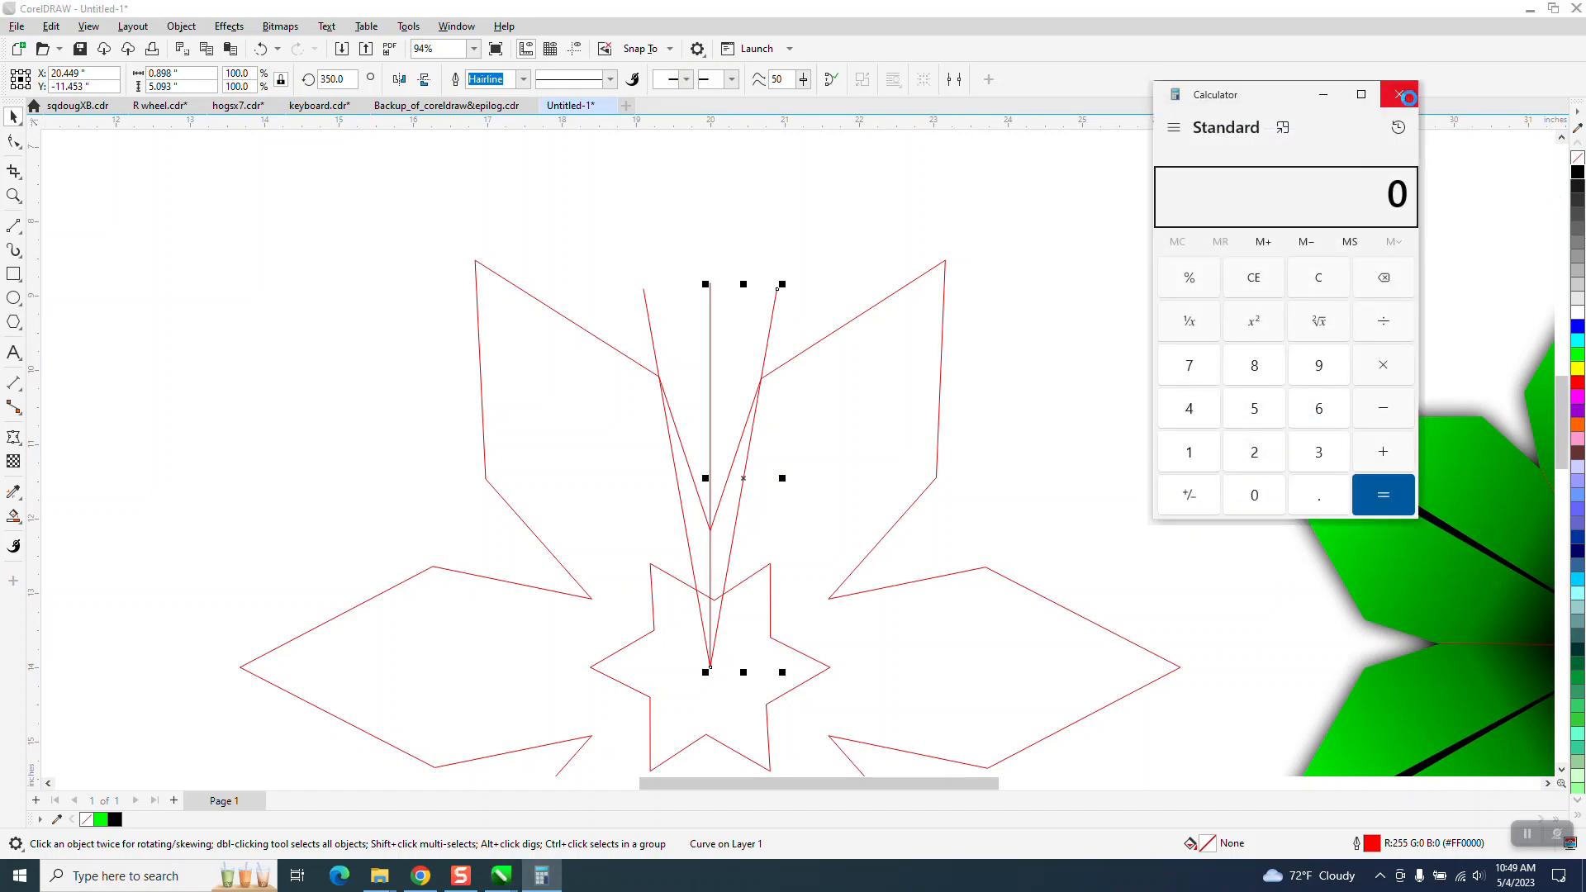
pyautogui.click(1400, 94)
pyautogui.click(491, 258)
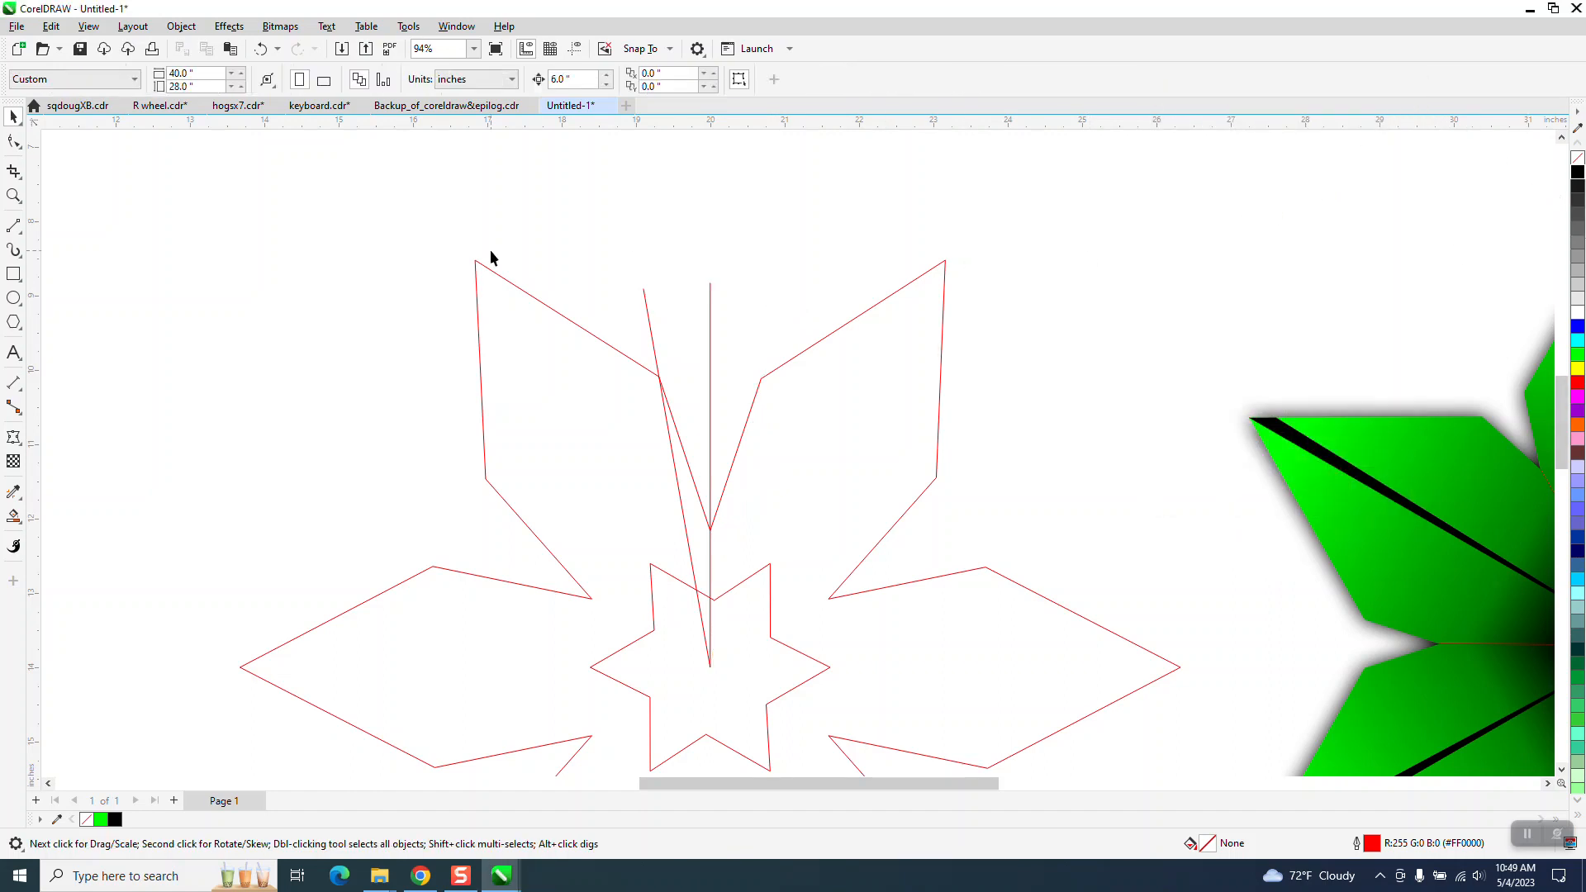
pyautogui.click(709, 306)
pyautogui.press('Delete')
pyautogui.click(651, 328)
pyautogui.press('Delete')
# Rotate the outer petal outline and the inner star together by 30 degrees.
pyautogui.scroll(-3, 642, 305)
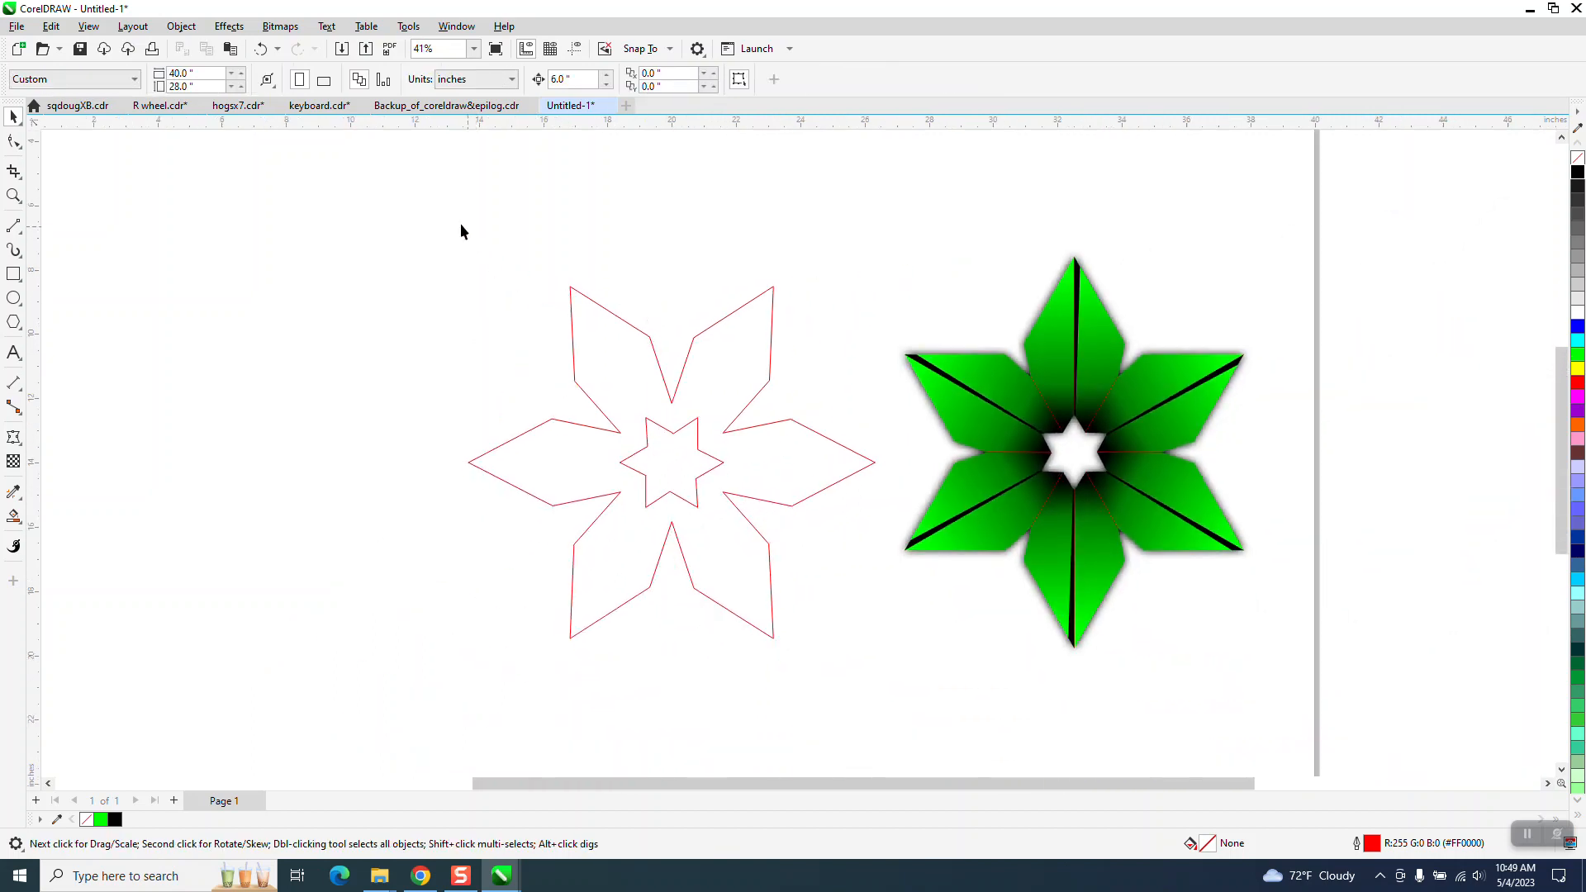
pyautogui.moveTo(461, 231); pyautogui.dragTo(952, 672)
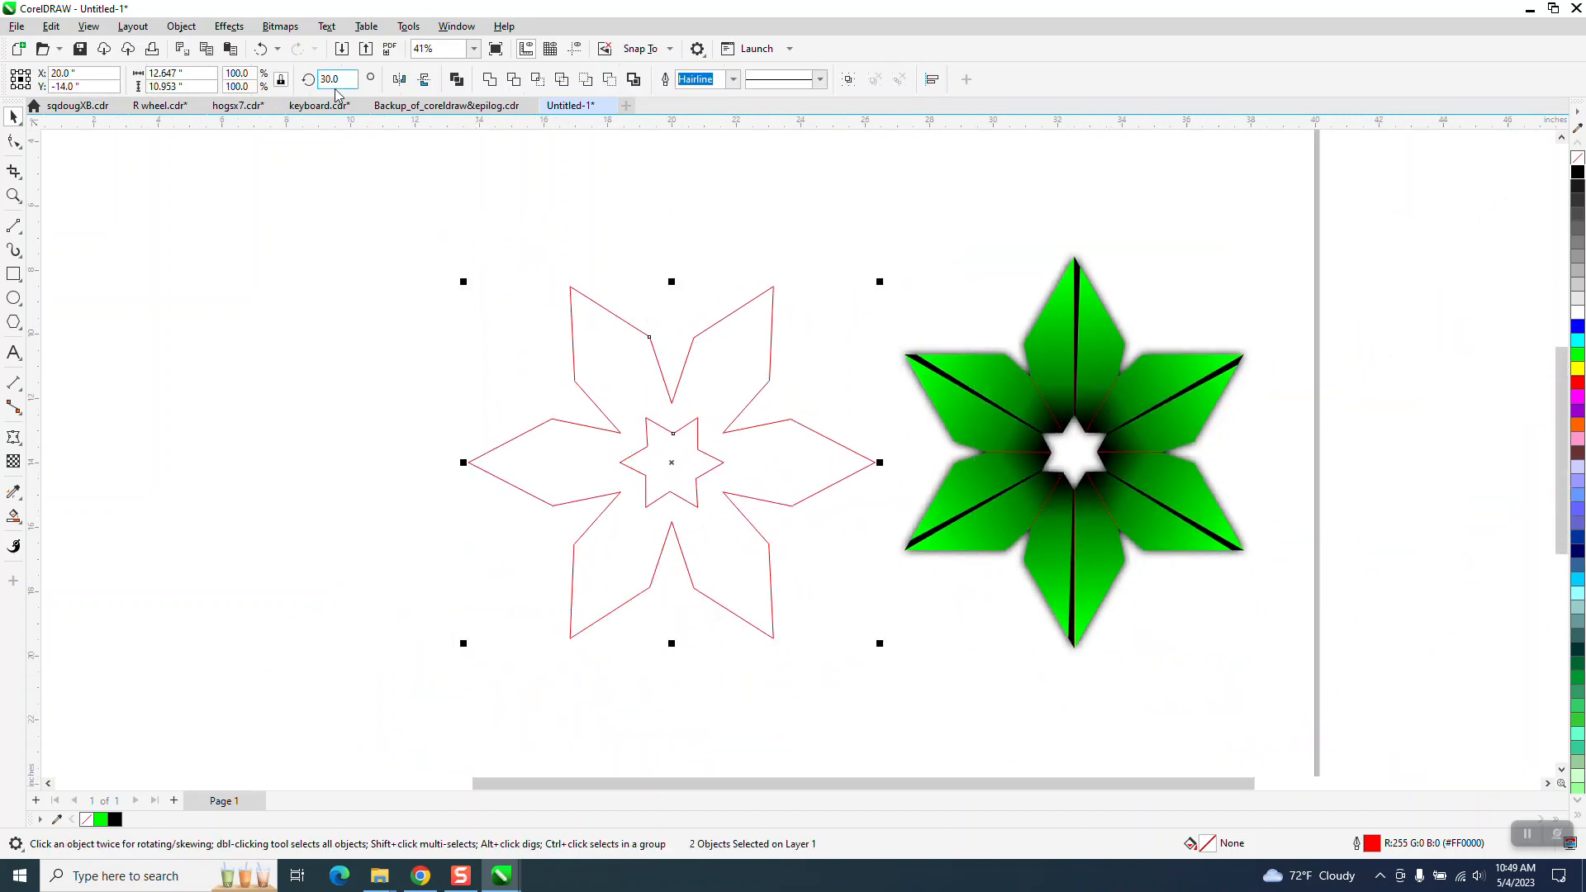
pyautogui.press('Return')
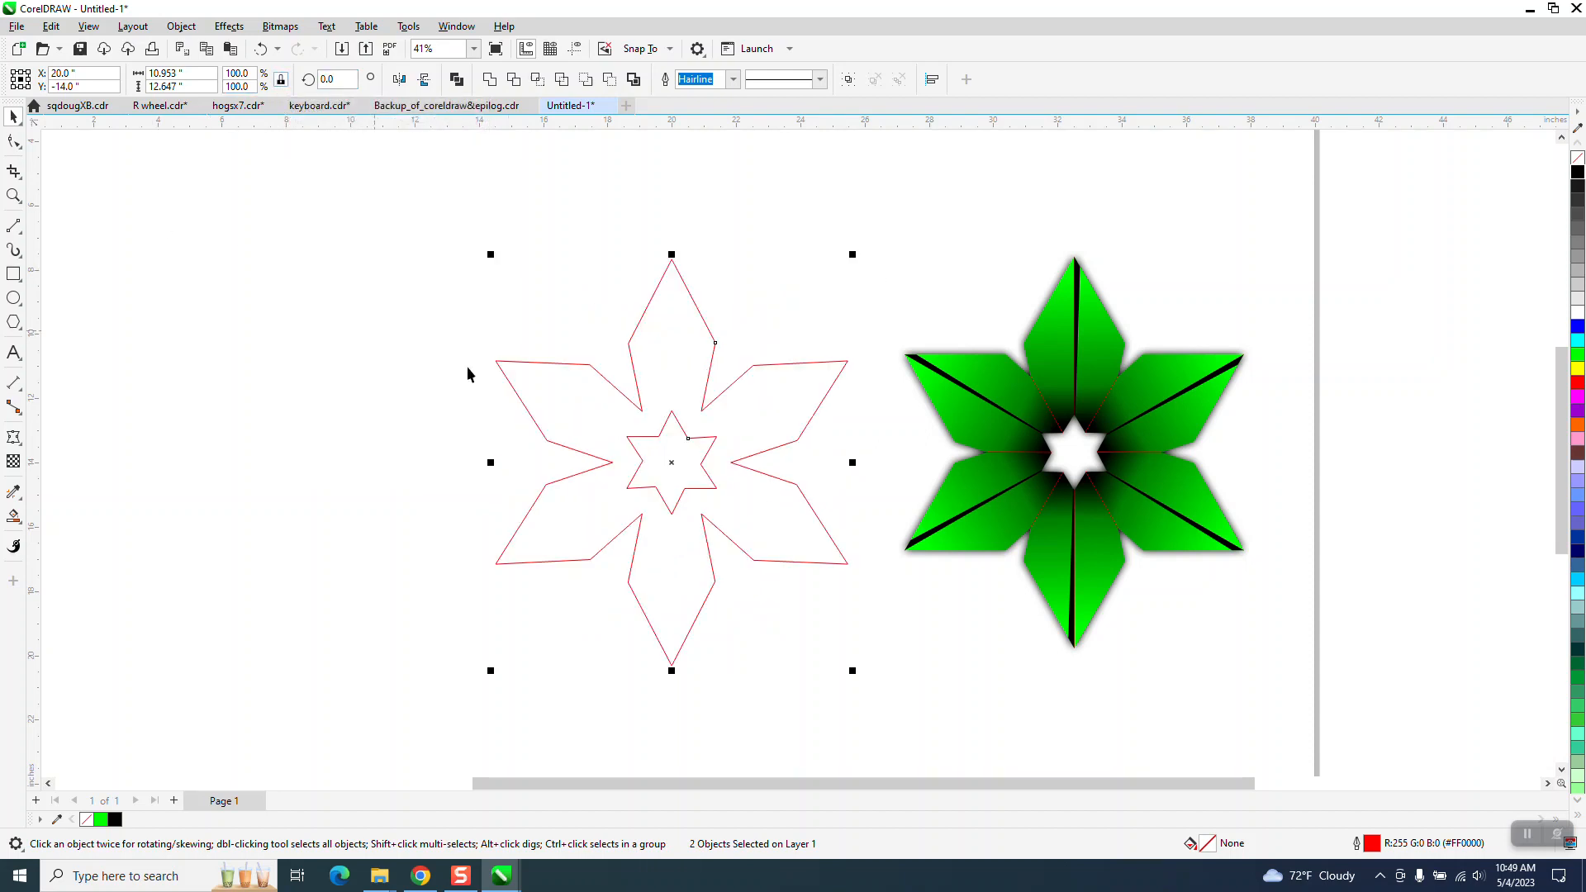
# Draw a vertical line about 16.41 inches long and center it on the page through both stars.
pyautogui.click(14, 225)
pyautogui.moveTo(393, 183)
pyautogui.mouseDown()
pyautogui.moveTo(369, 329)
pyautogui.moveTo(378, 713)
pyautogui.mouseUp()
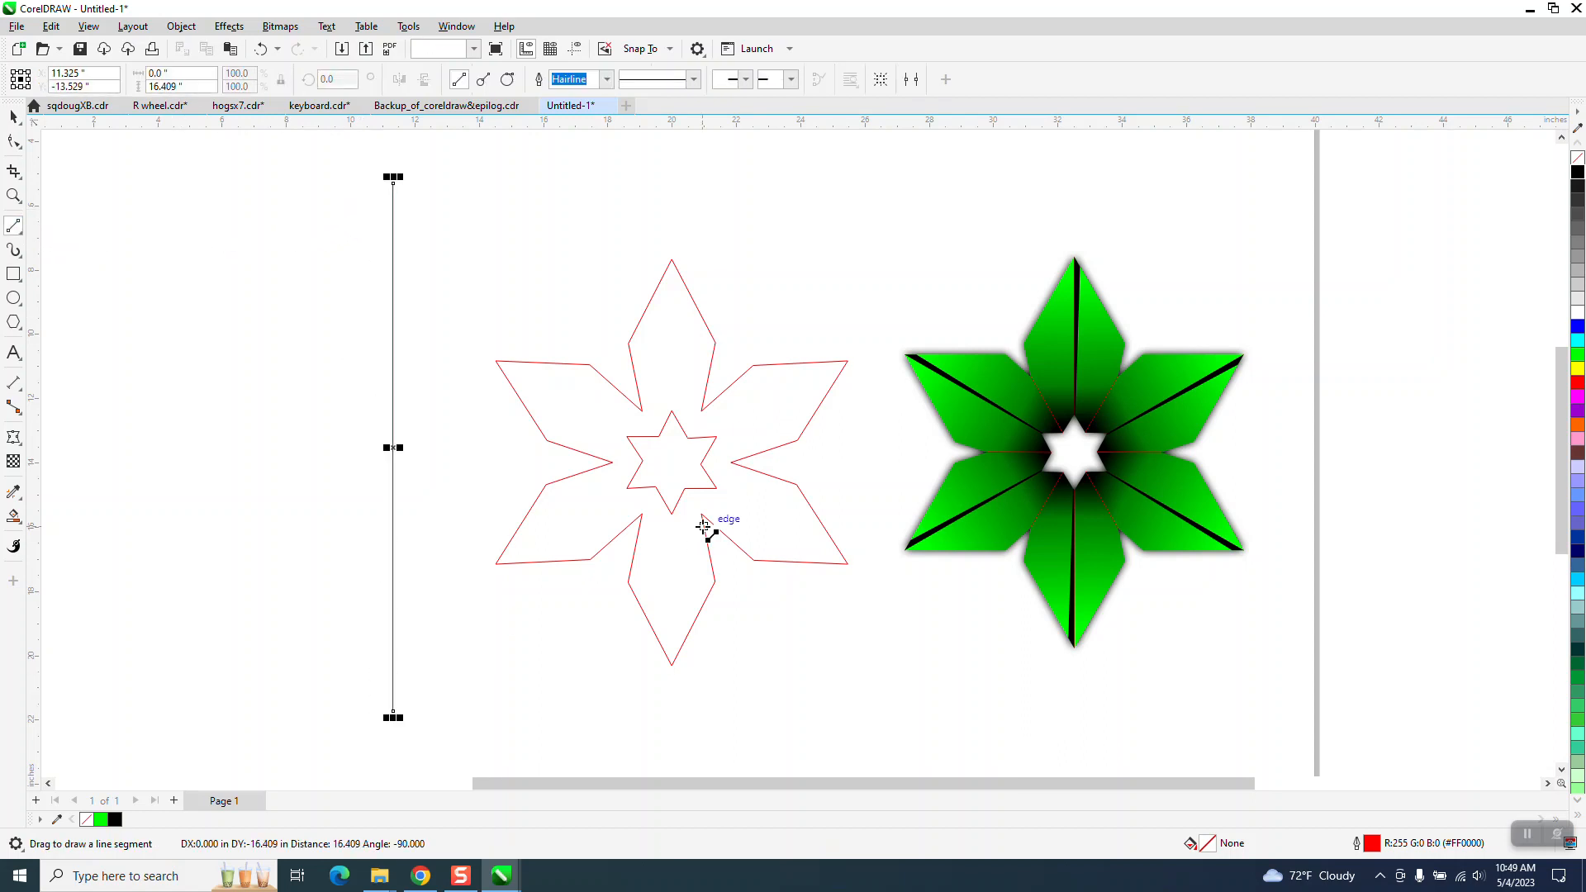
pyautogui.press('p')
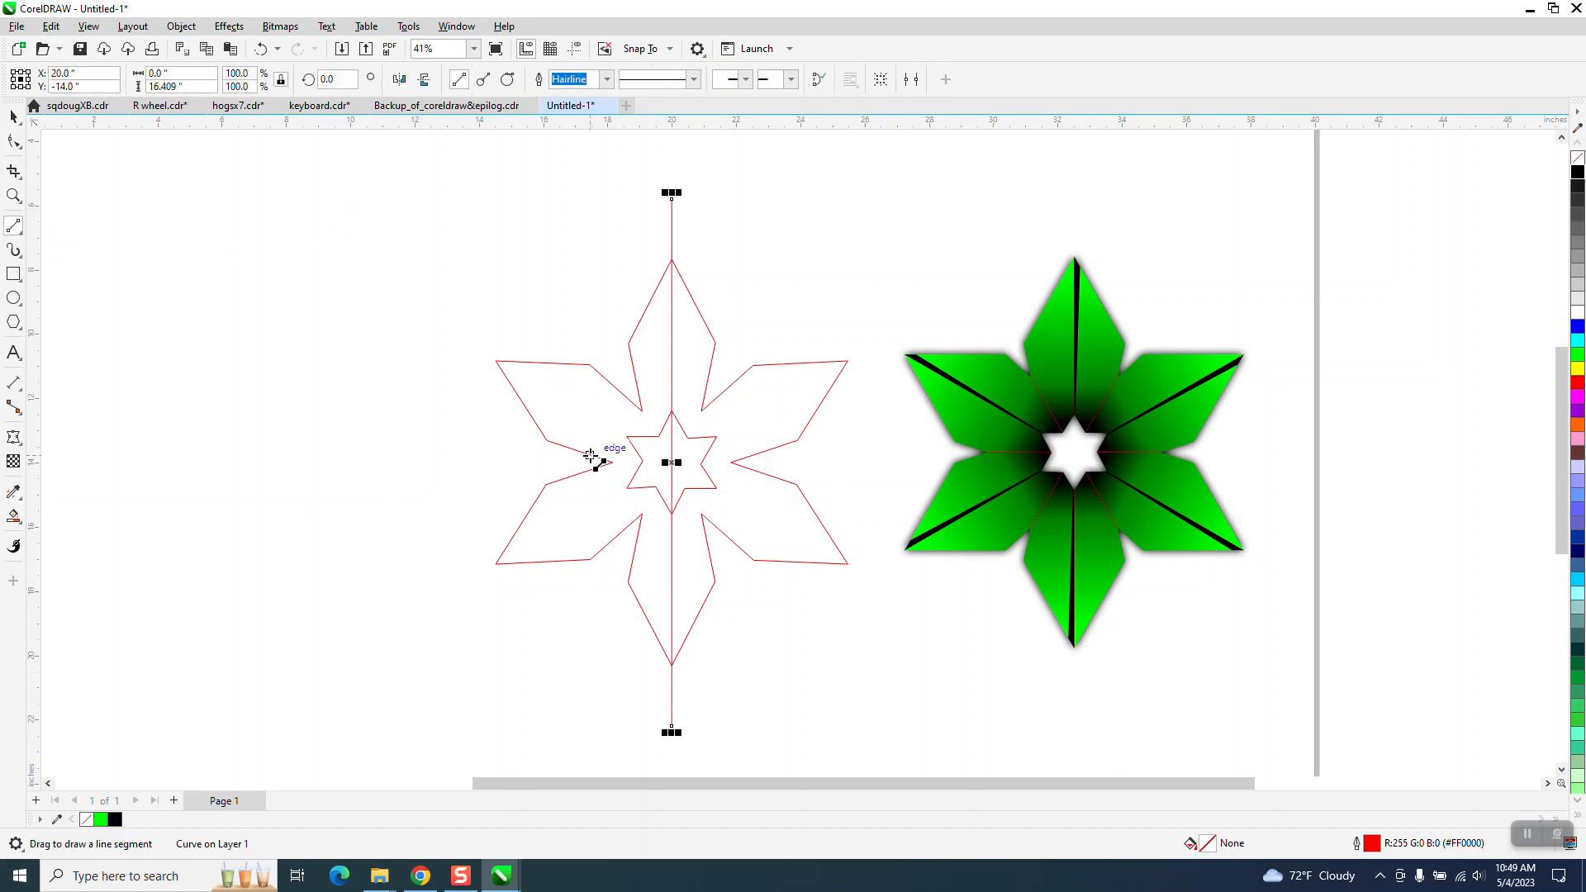
# Draw two short lines connecting the notch nodes on either side of the upper petal to the inner star's nearest notch nodes.
pyautogui.click(14, 196)
pyautogui.moveTo(405, 263); pyautogui.dragTo(1182, 630)
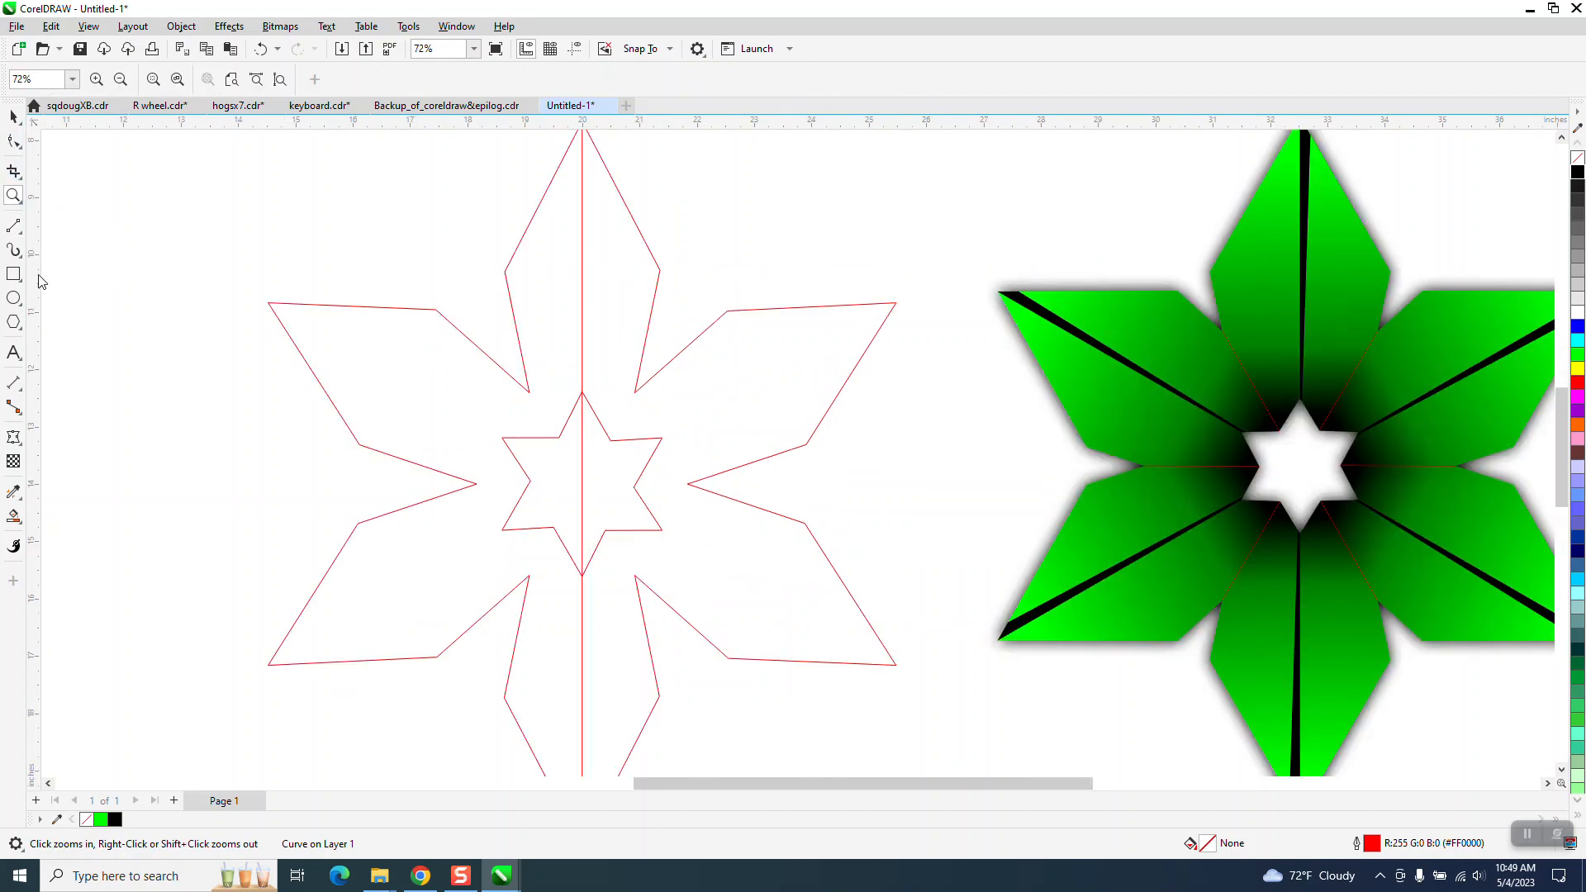
pyautogui.click(19, 237)
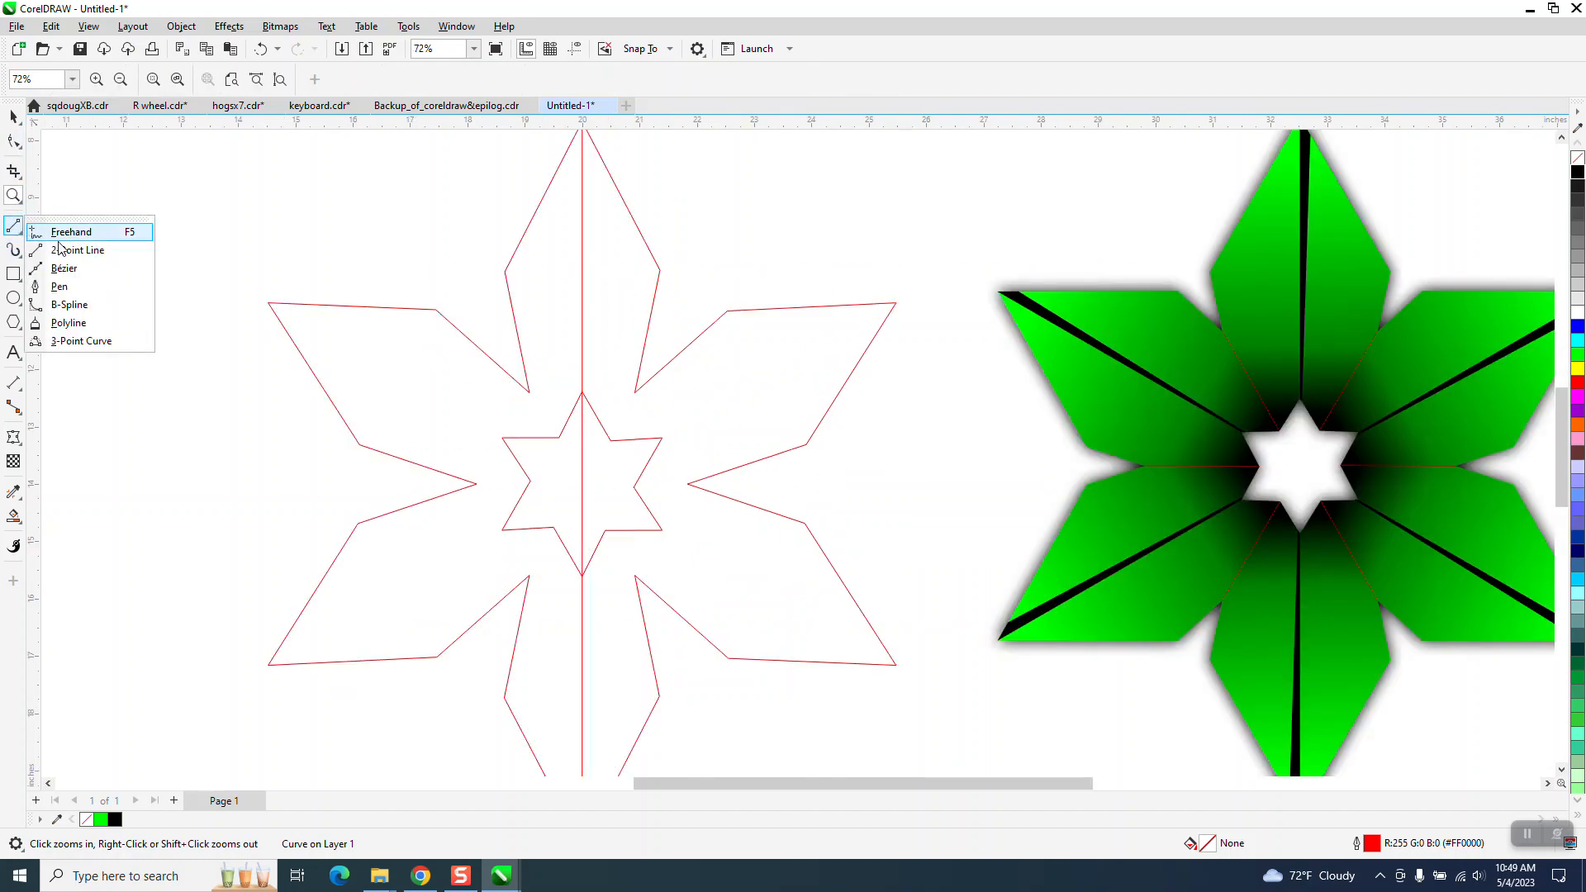
pyautogui.click(66, 245)
pyautogui.moveTo(559, 437); pyautogui.dragTo(529, 393)
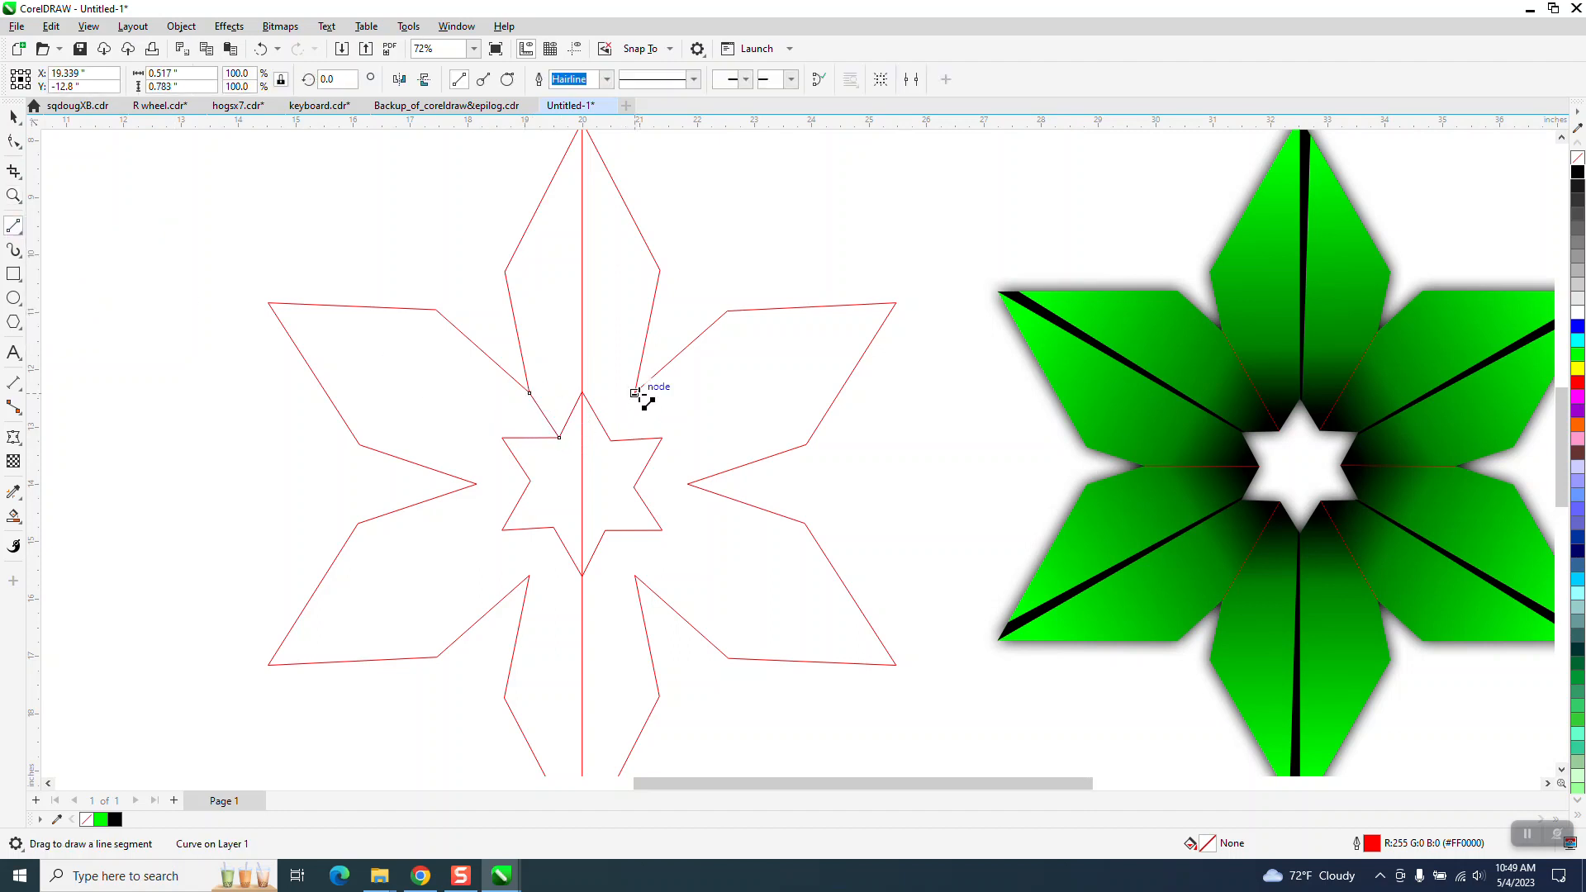
pyautogui.moveTo(634, 393)
pyautogui.mouseDown()
pyautogui.moveTo(627, 443)
pyautogui.moveTo(611, 440)
pyautogui.mouseUp()
# Smart Fill both halves of the upper petal with cyan and no outline.
pyautogui.click(13, 117)
pyautogui.scroll(-1, 467, 566)
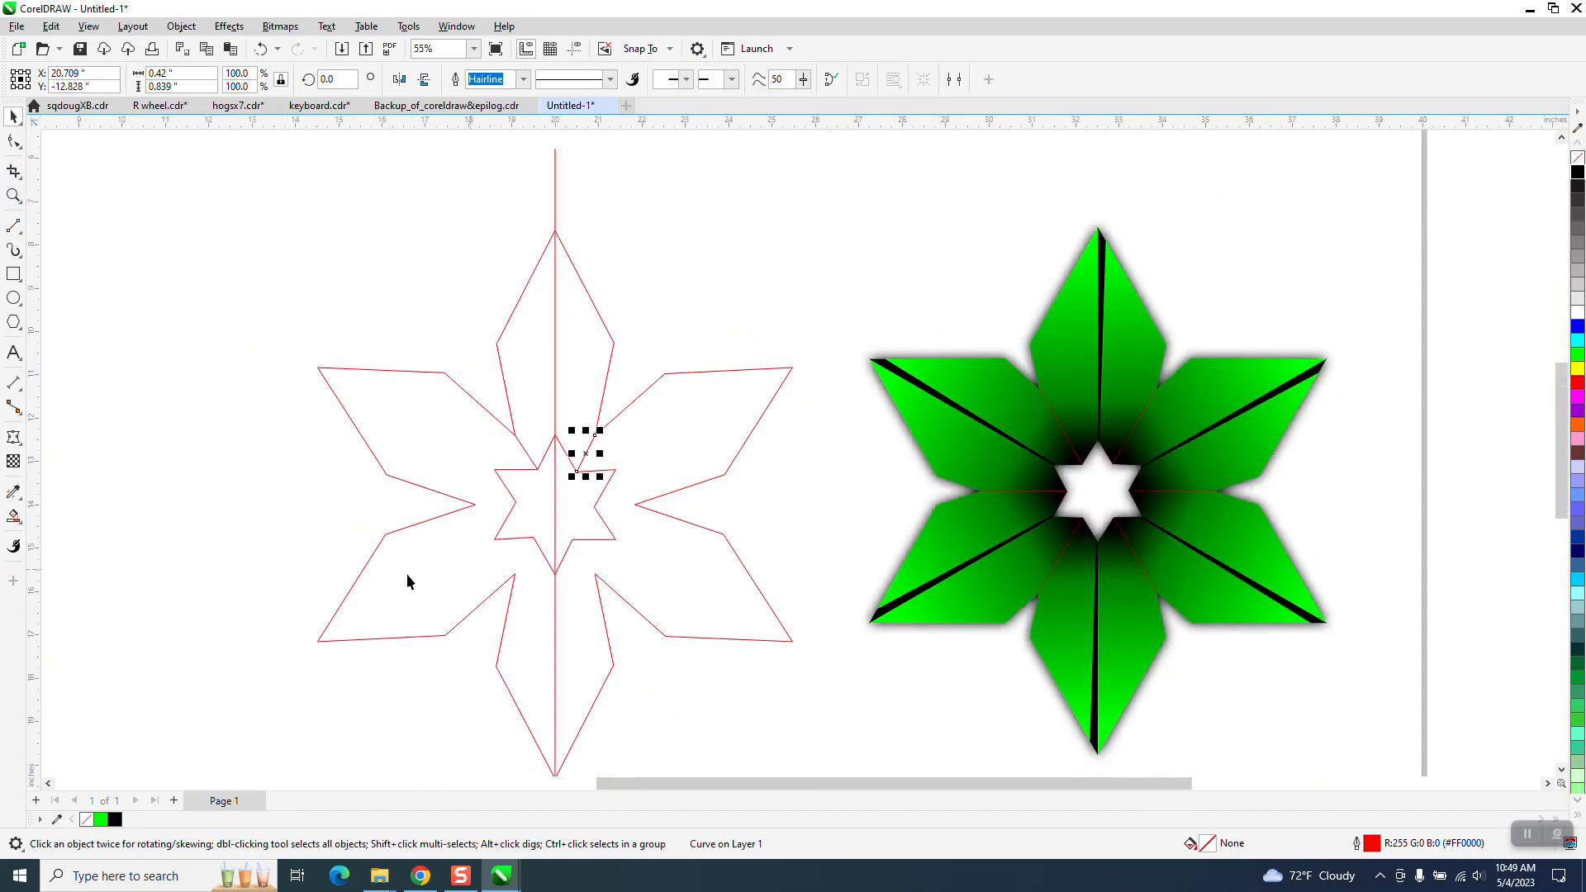
pyautogui.click(14, 516)
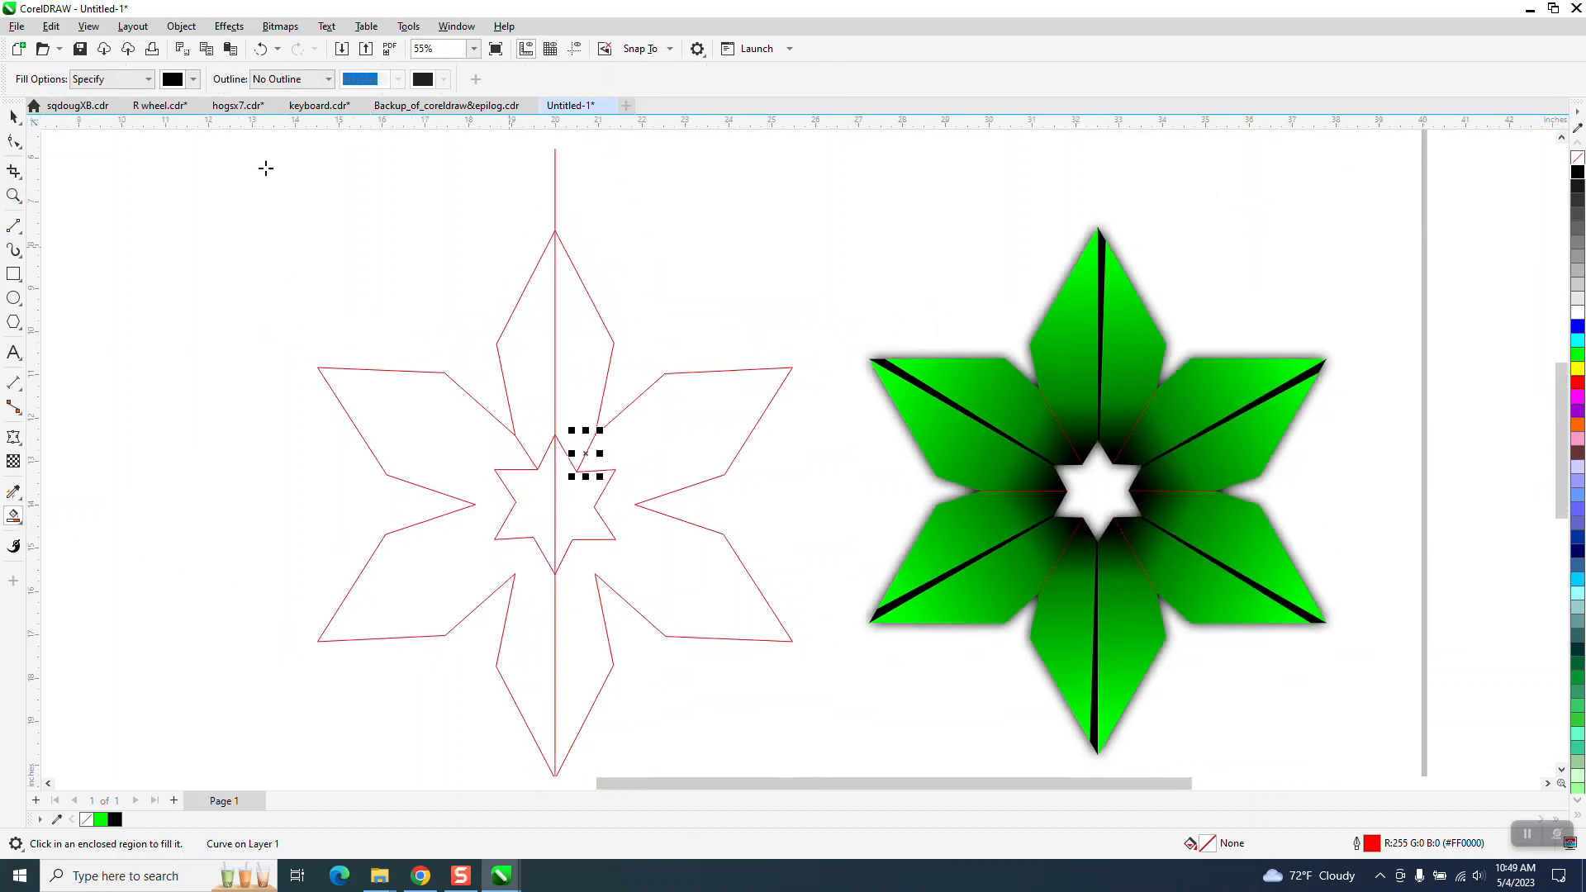
pyautogui.click(192, 80)
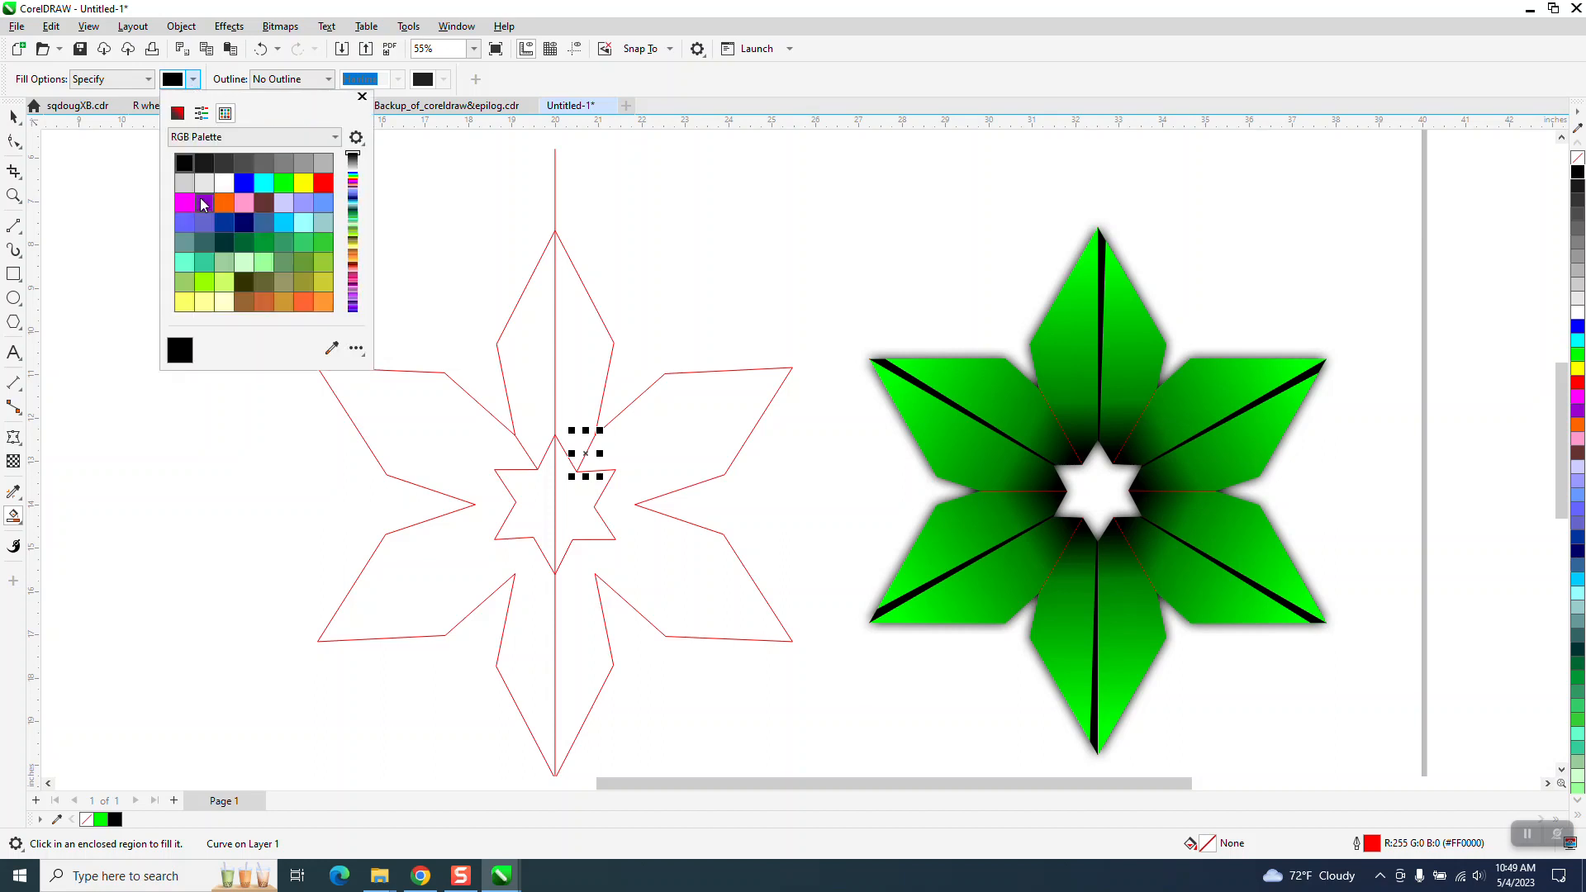
pyautogui.click(271, 183)
pyautogui.click(525, 357)
pyautogui.click(524, 356)
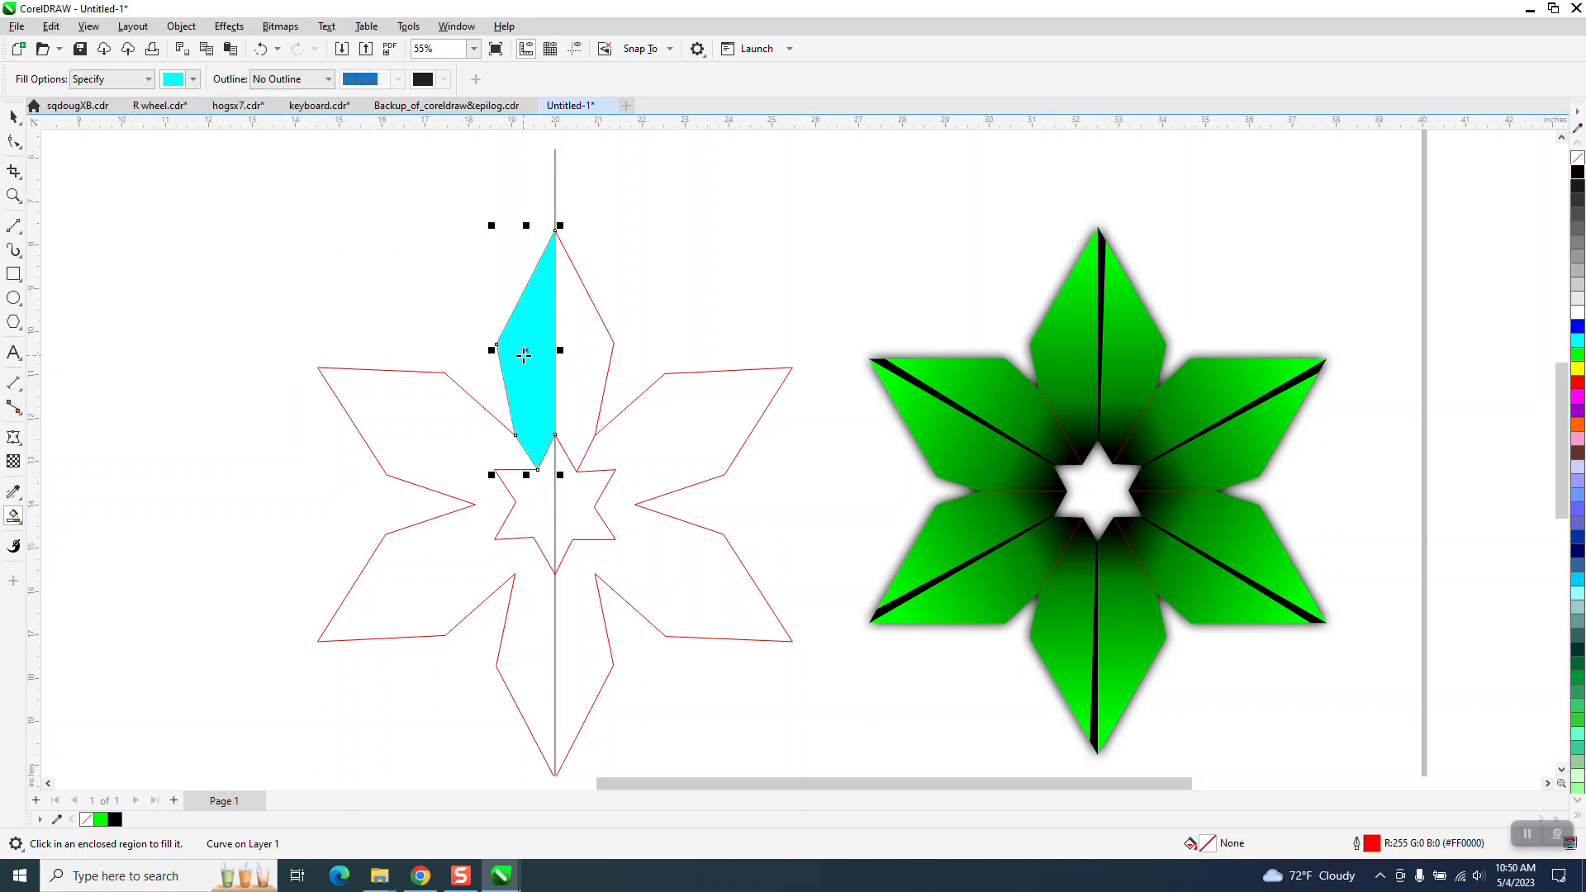
pyautogui.click(576, 348)
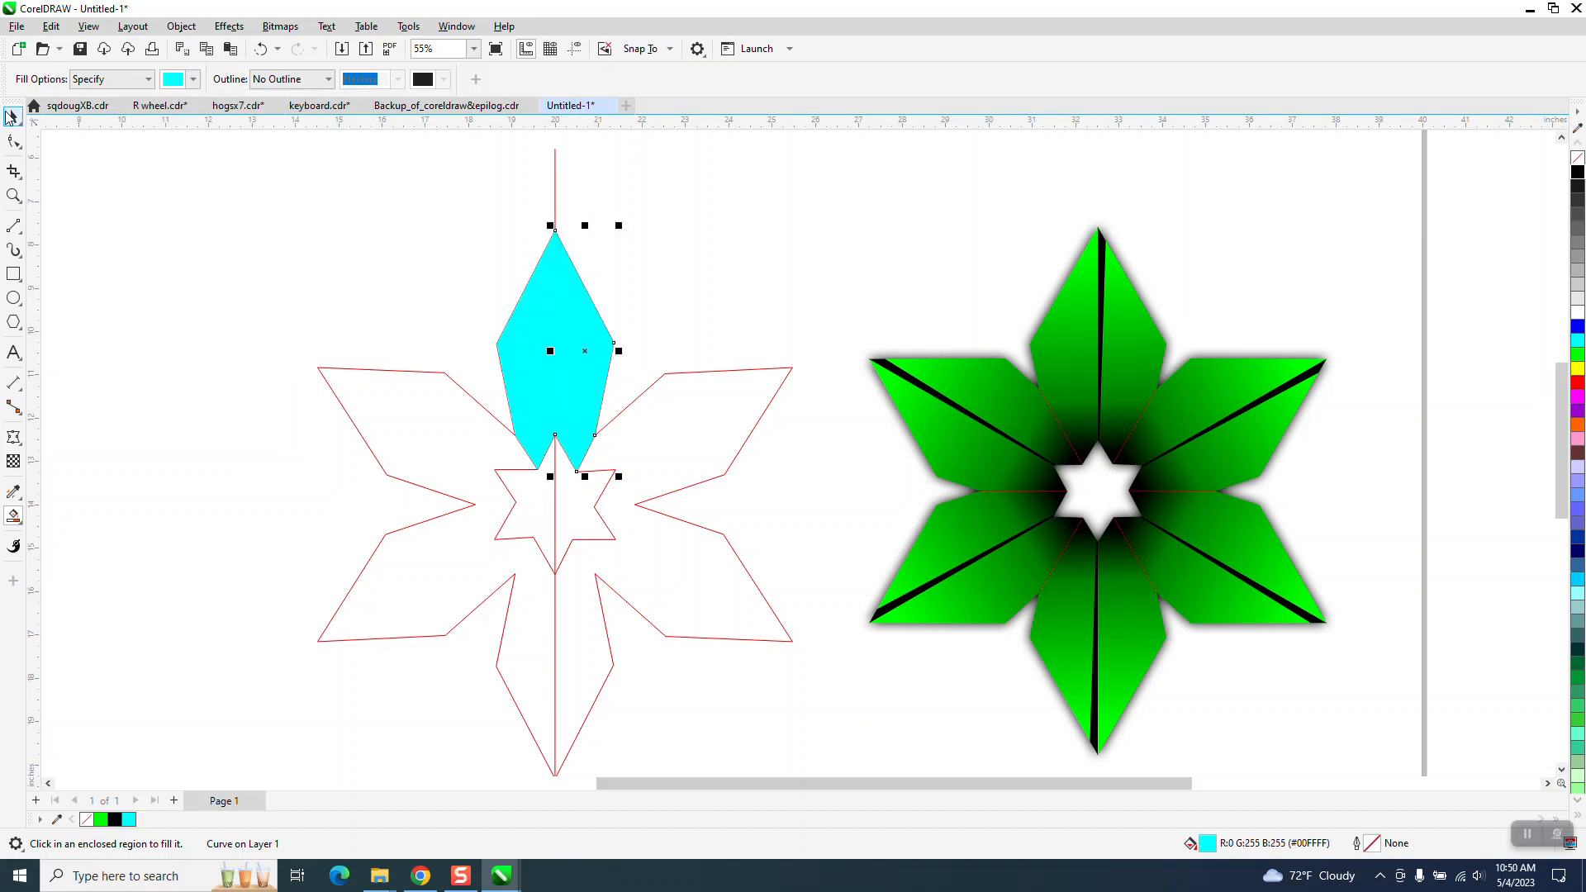
# Group the upper petal's cyan halves with the short connecting lines and move the group's rotation center to the inner star's middle.
pyautogui.click(13, 116)
pyautogui.moveTo(429, 203)
pyautogui.mouseDown()
pyautogui.moveTo(709, 535)
pyautogui.moveTo(717, 519)
pyautogui.mouseUp()
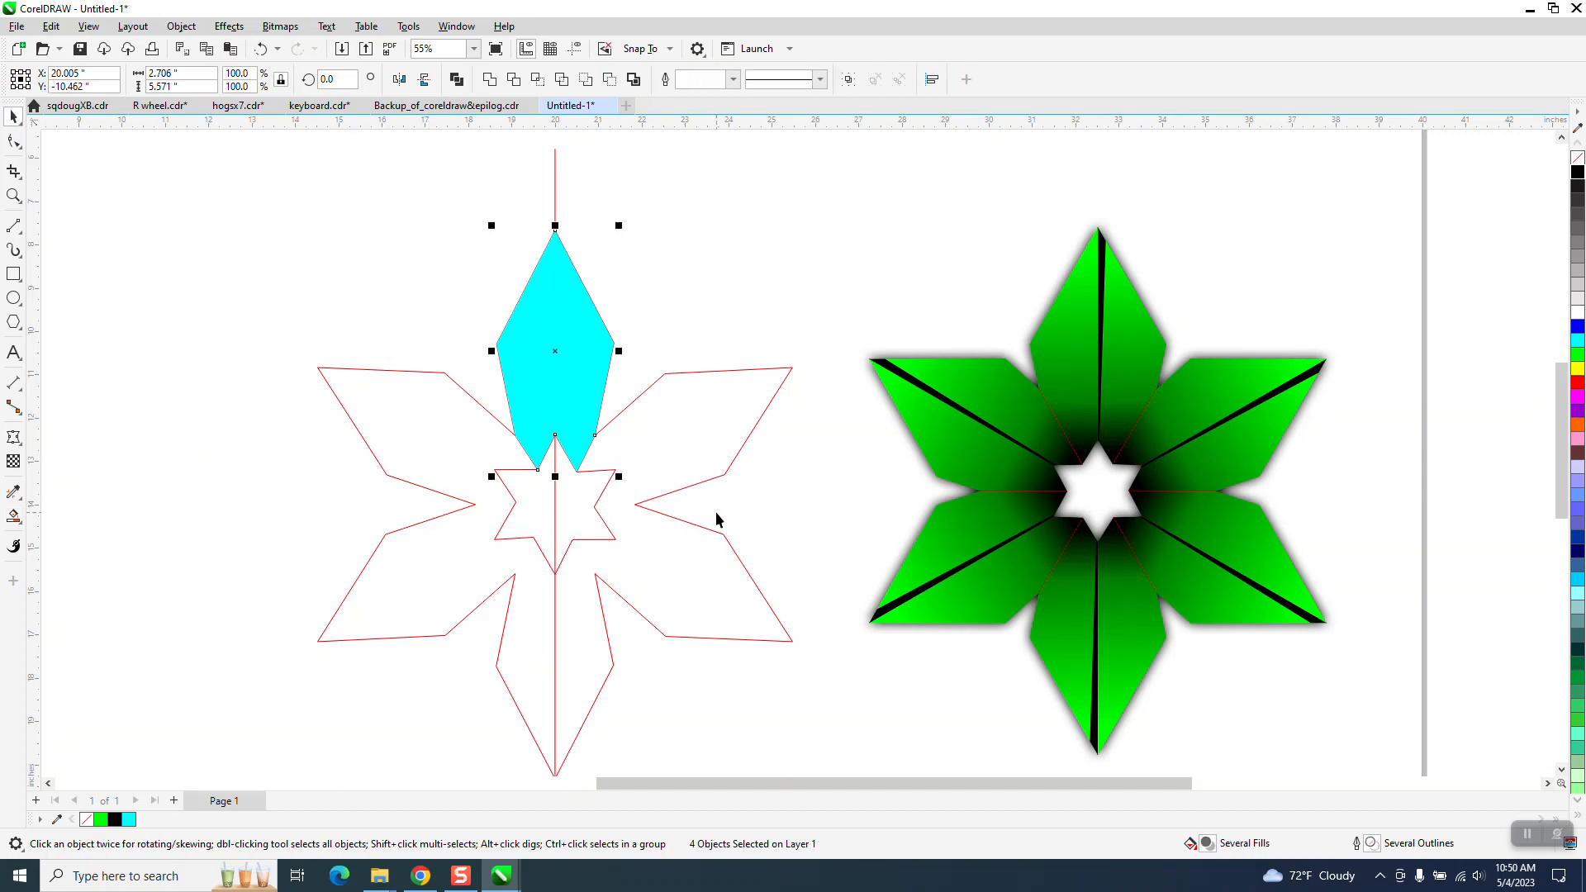
pyautogui.hotkey('ctrl', 'g')
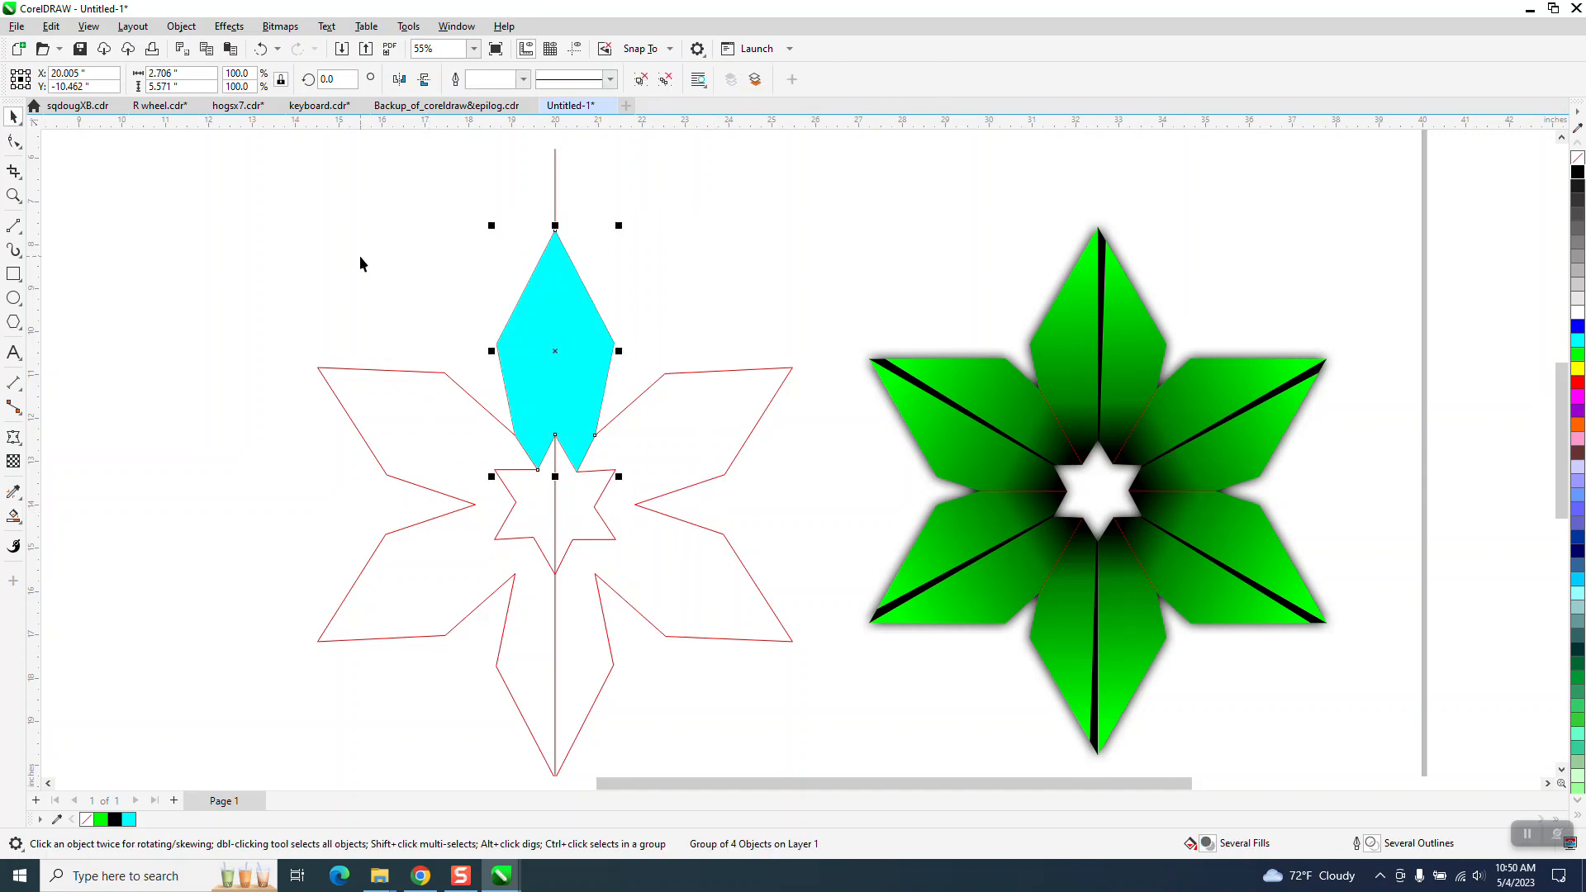
pyautogui.click(555, 351)
pyautogui.moveTo(555, 351); pyautogui.dragTo(555, 509)
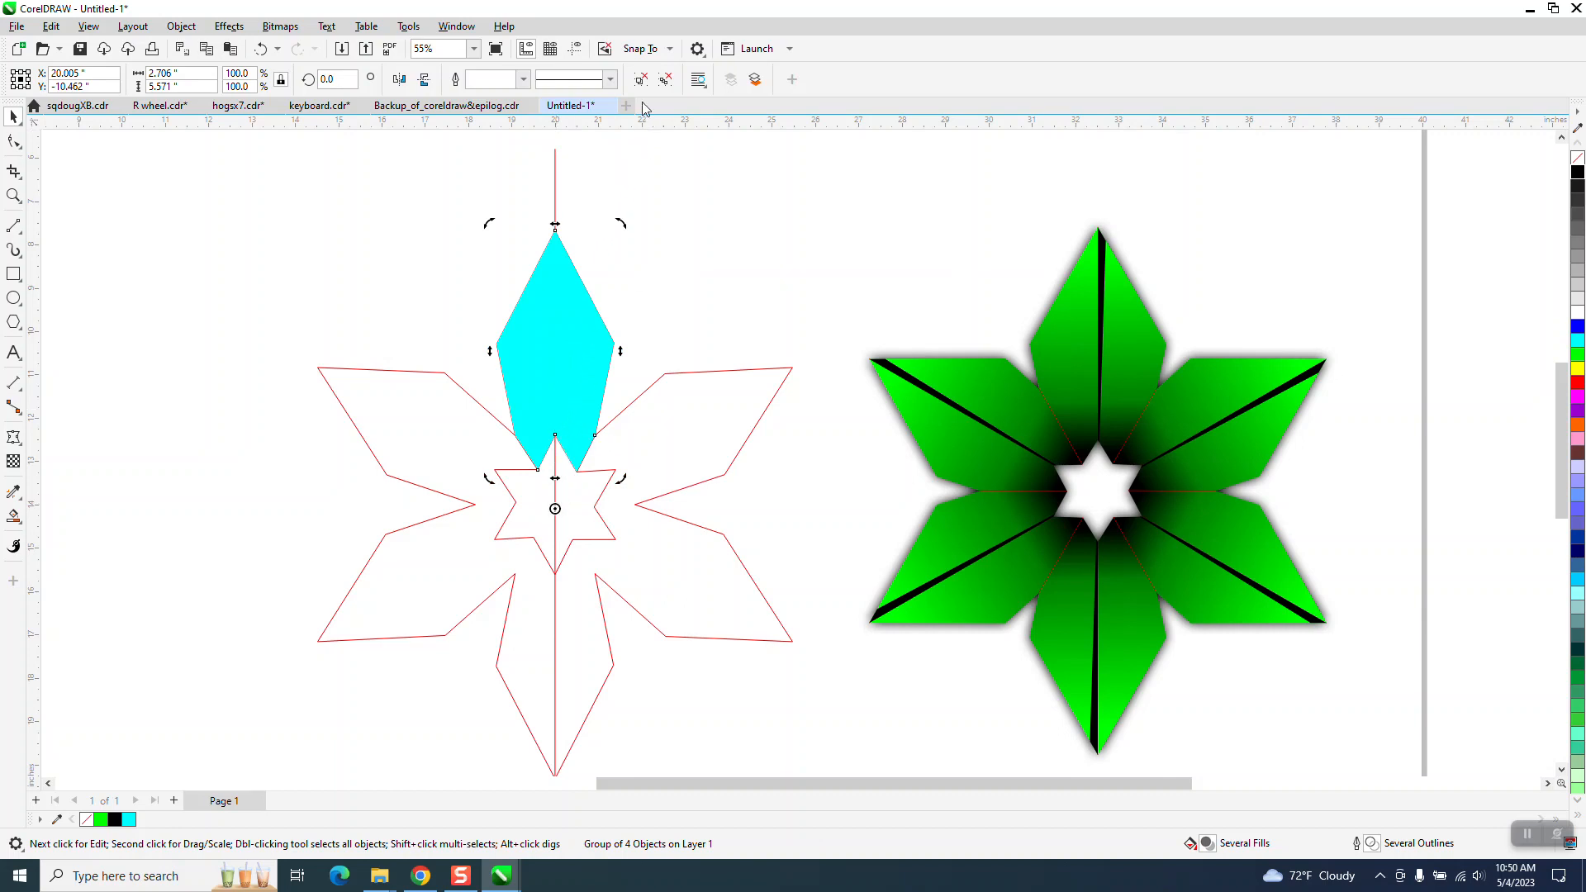
# Show the guidelines and delete the long vertical line through the stars.
pyautogui.click(574, 50)
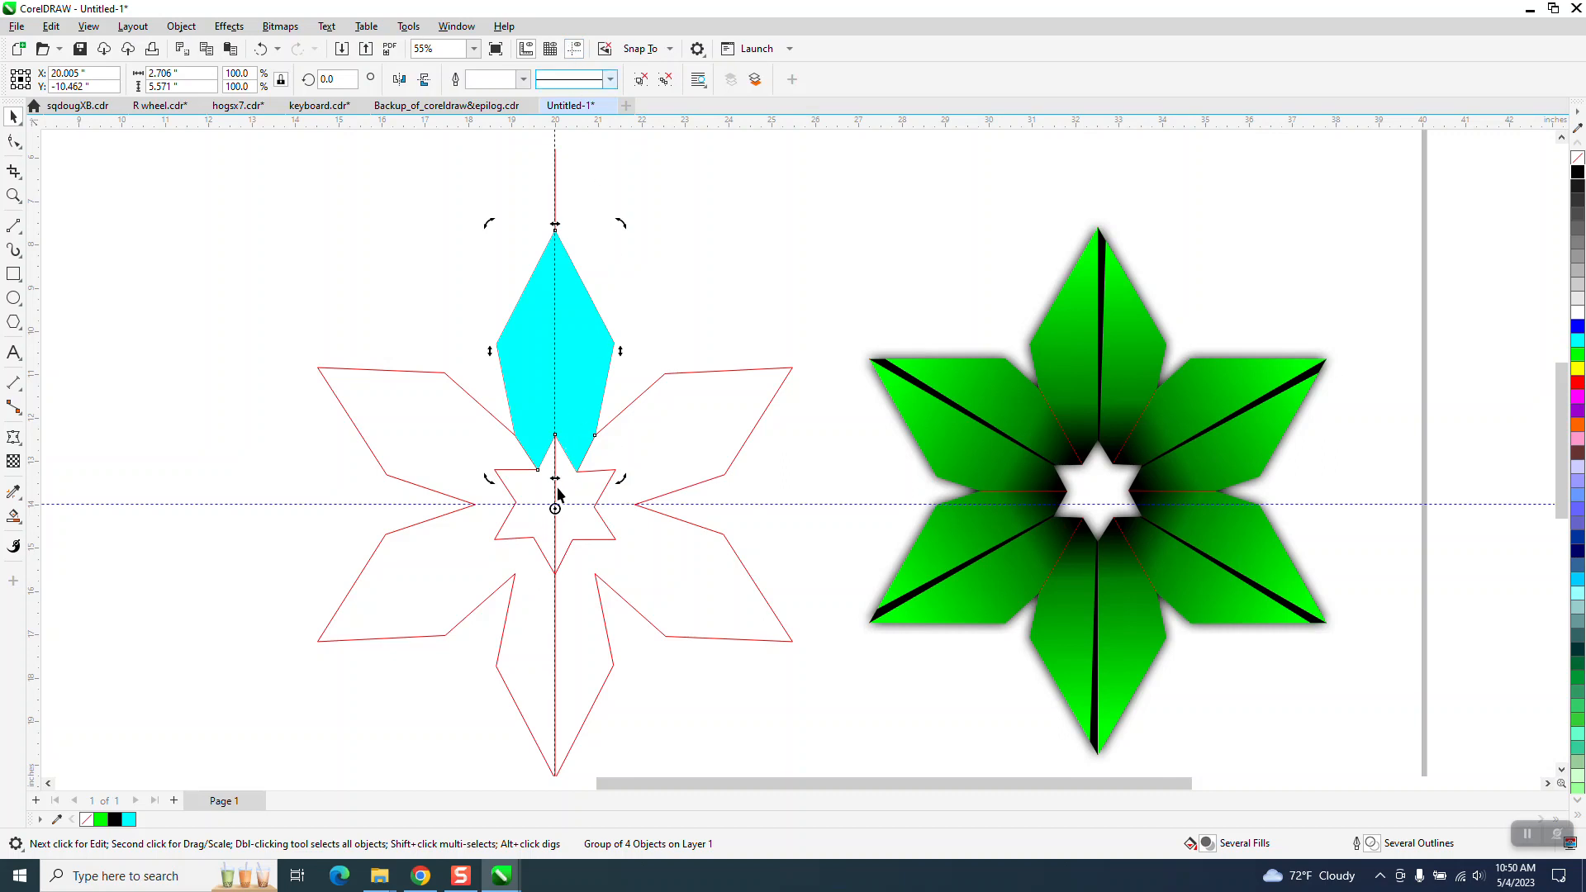
pyautogui.click(568, 178)
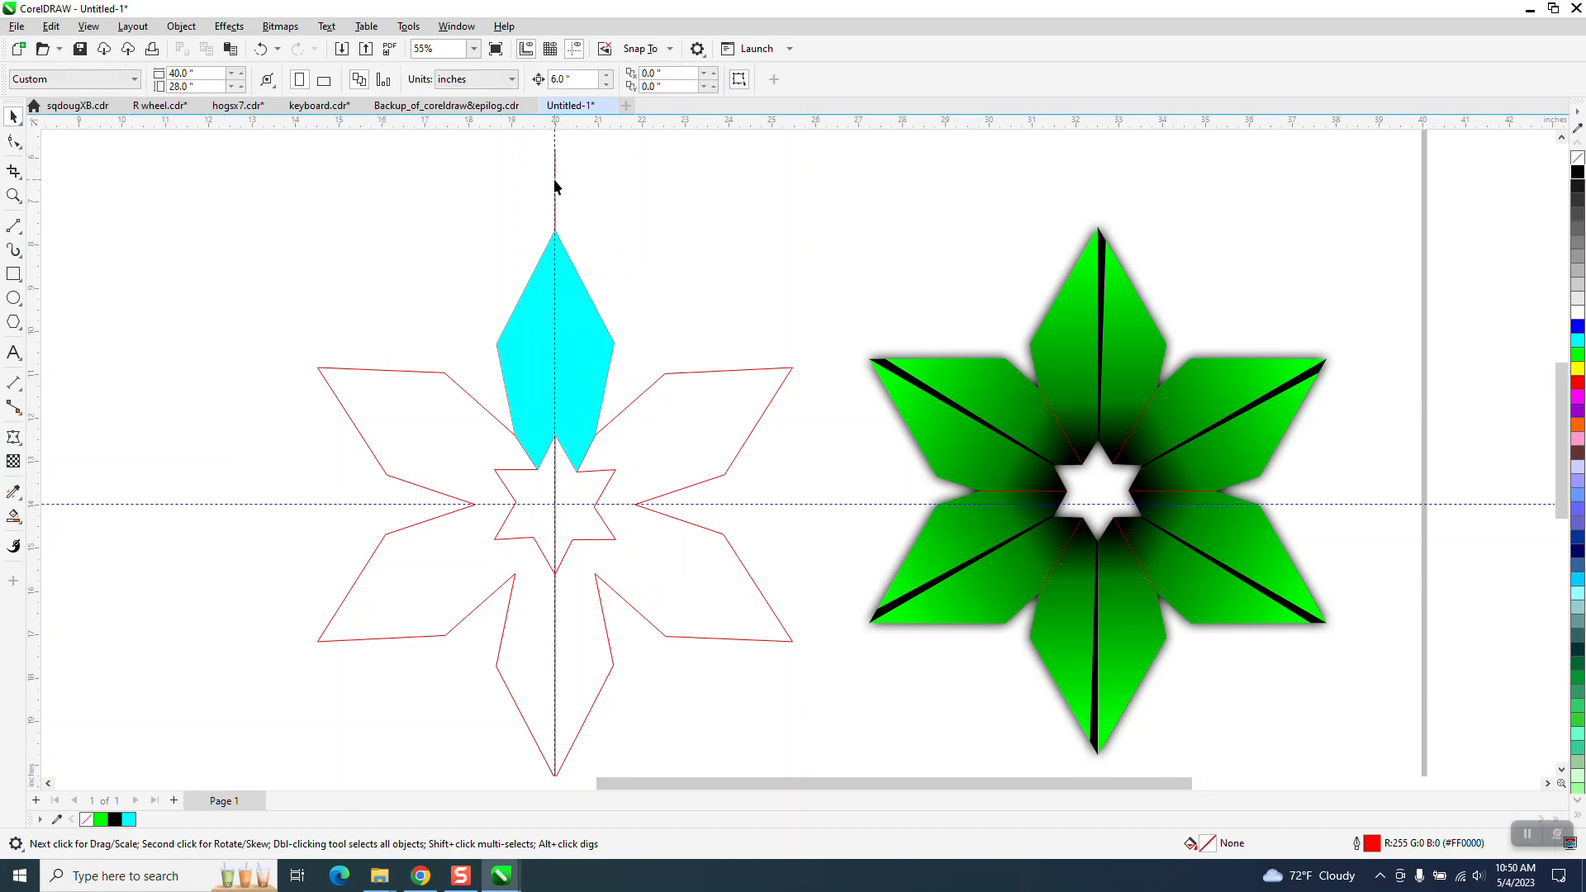
pyautogui.click(555, 180)
pyautogui.click(548, 197)
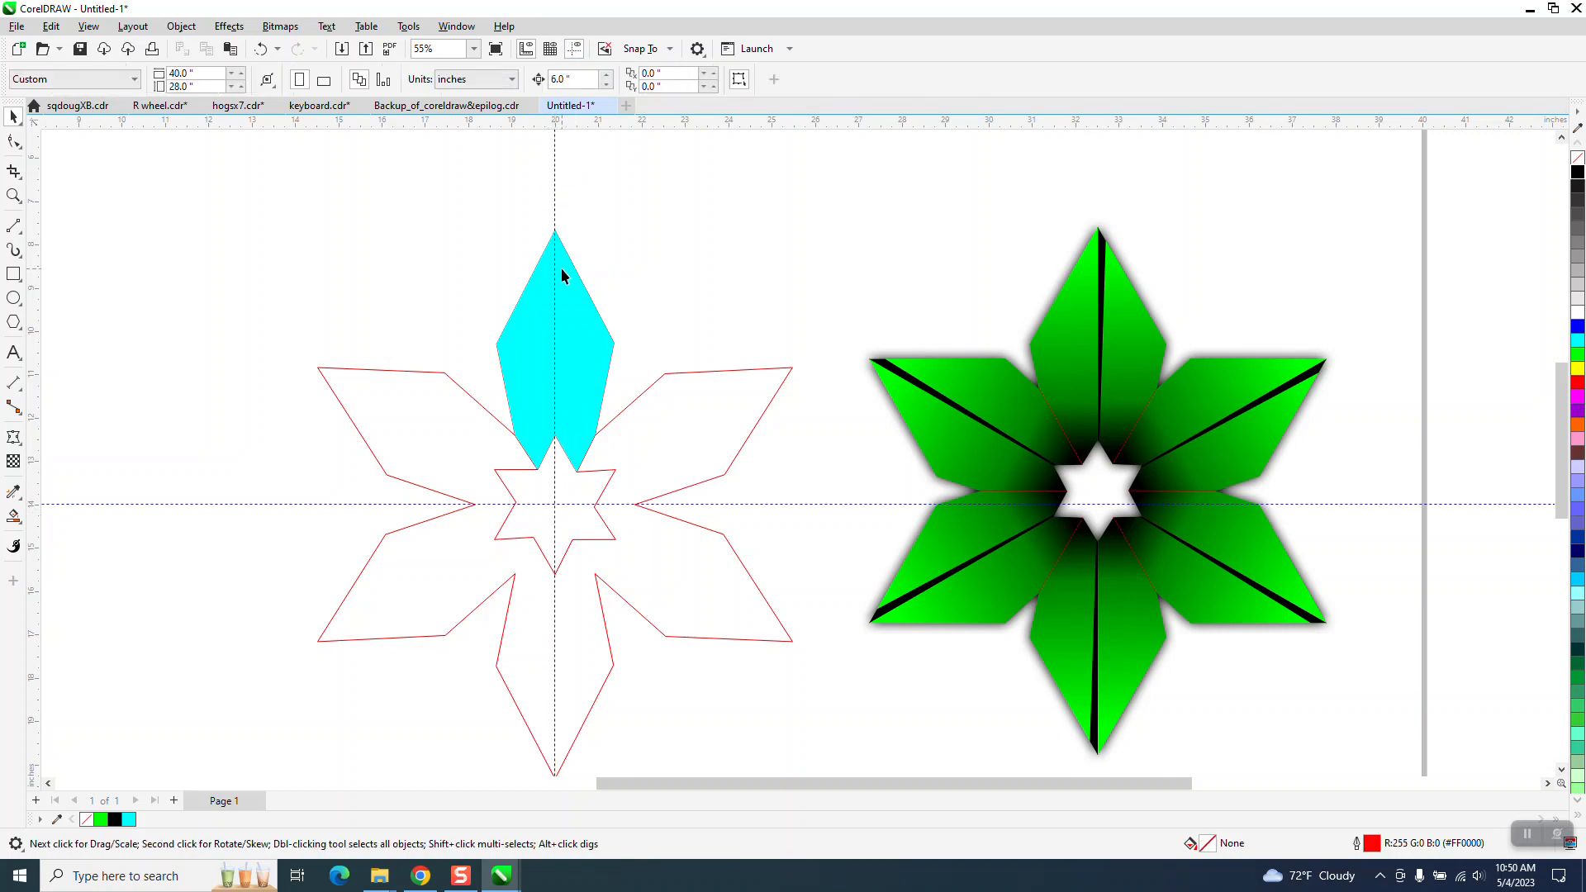
# Place the cyan petal group's rotation center on the guidelines' intersection and add a copy rotated 60 degrees.
pyautogui.click(562, 273)
pyautogui.click(563, 269)
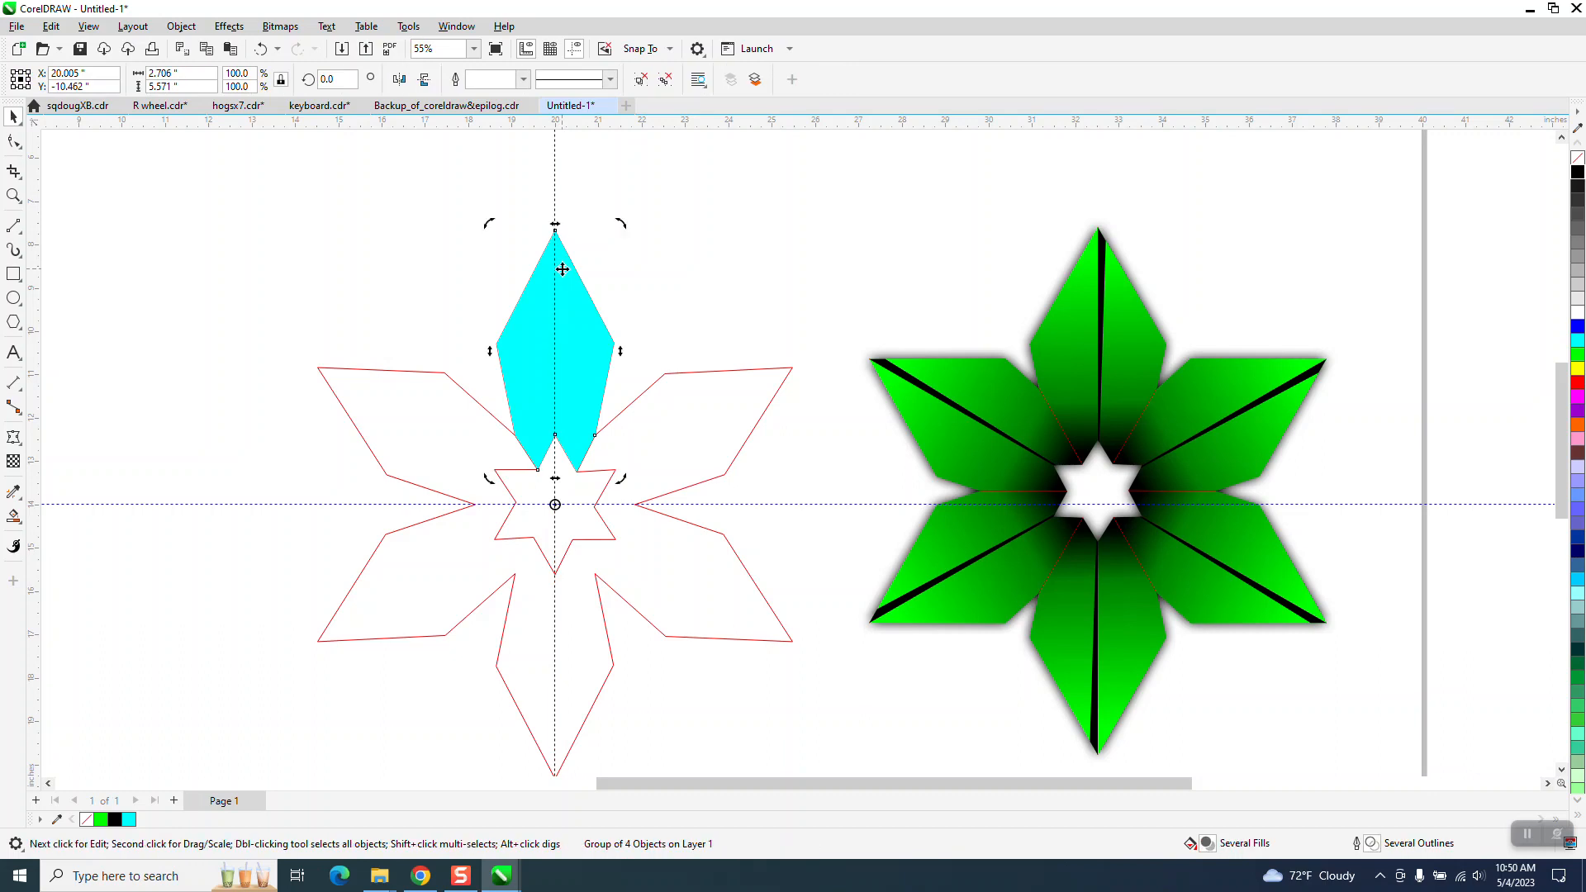
pyautogui.click(339, 77)
pyautogui.write('60')
pyautogui.press('Return')
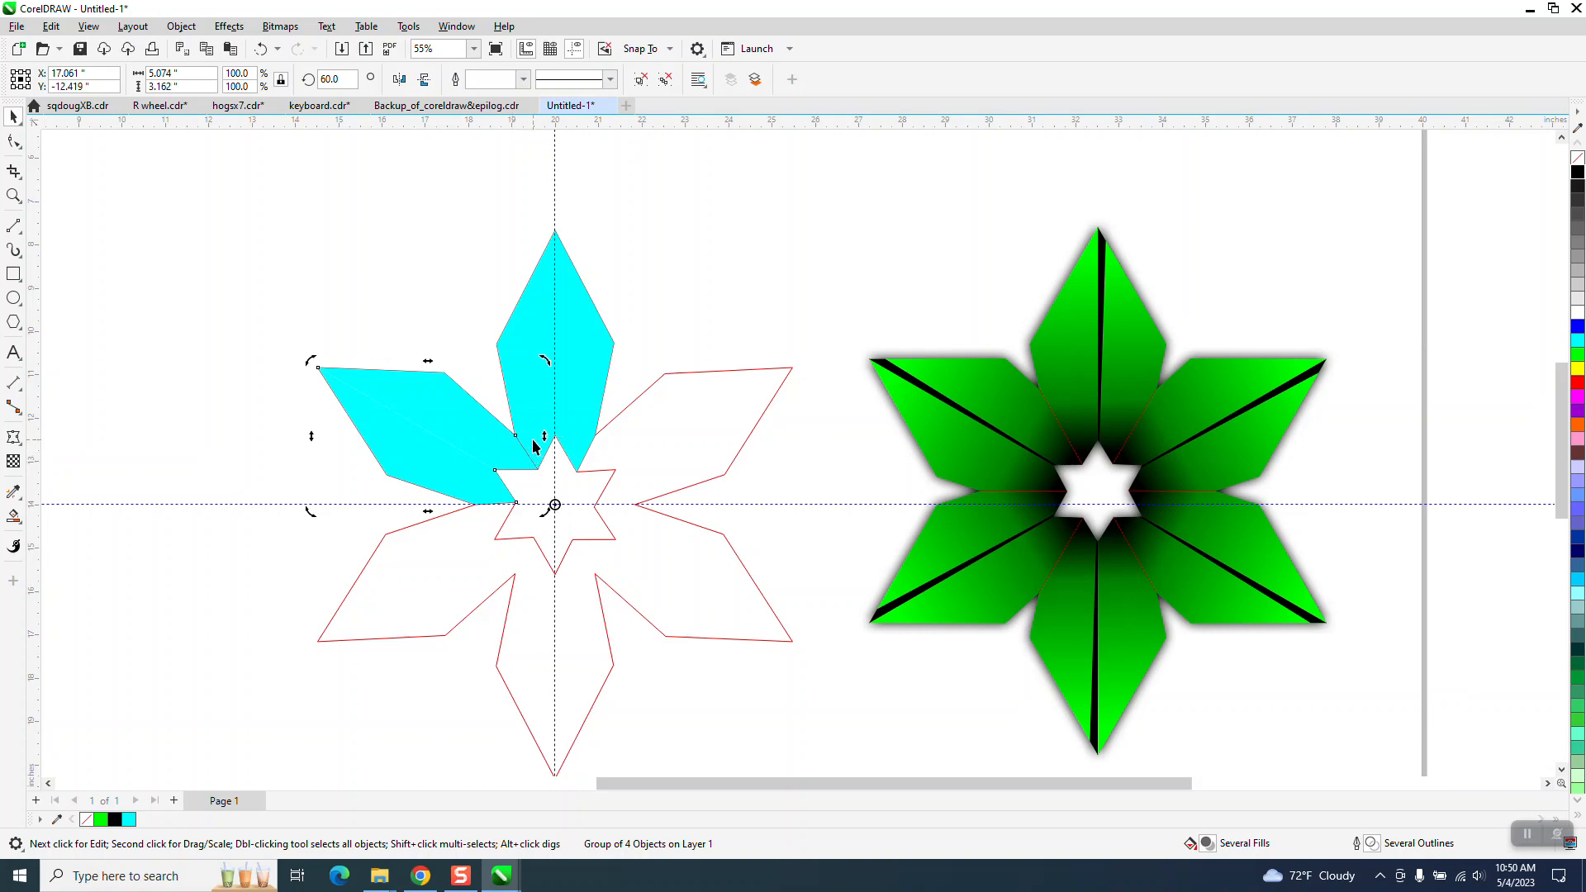
# Check the joint between the two cyan petals at the inner star, and delete both petal groups.
pyautogui.click(13, 195)
pyautogui.moveTo(492, 411); pyautogui.dragTo(698, 519)
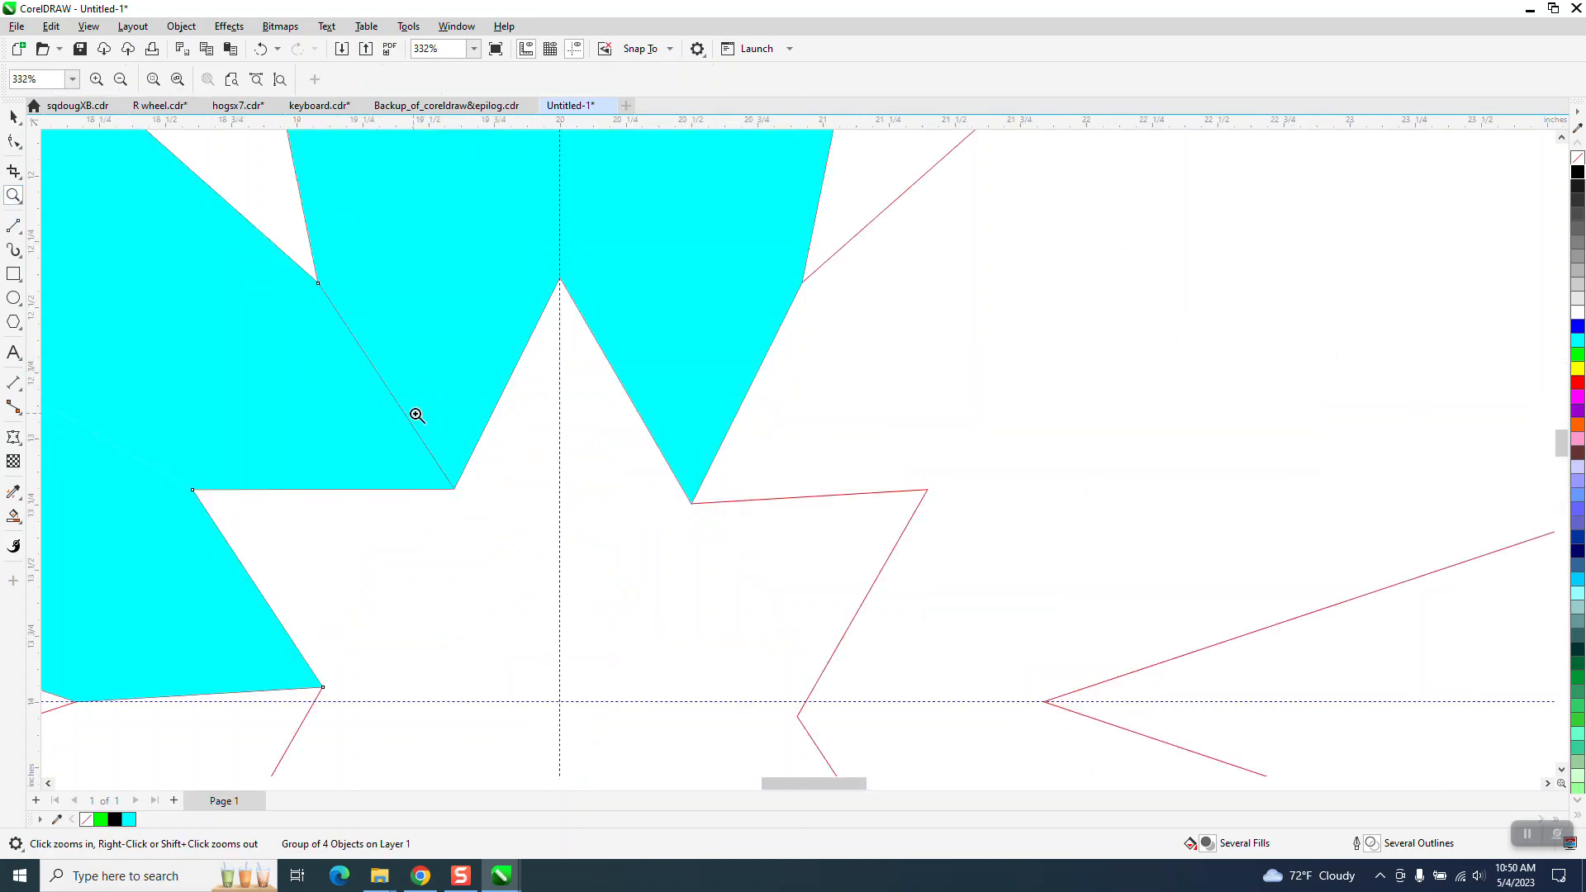
pyautogui.scroll(-3, 421, 413)
pyautogui.scroll(-4, 459, 431)
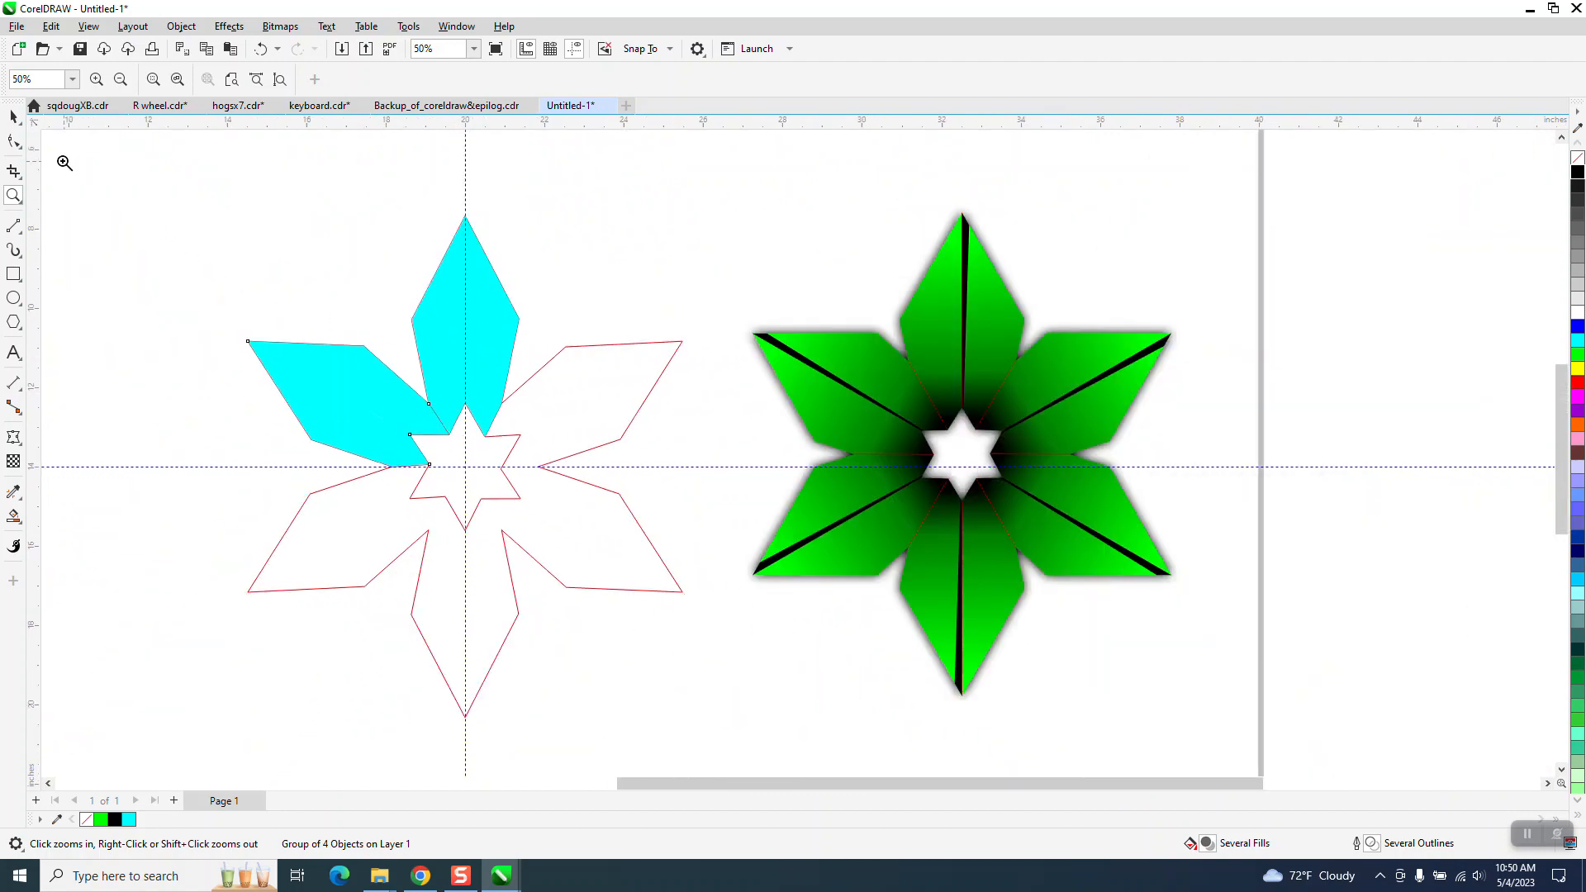
pyautogui.click(13, 116)
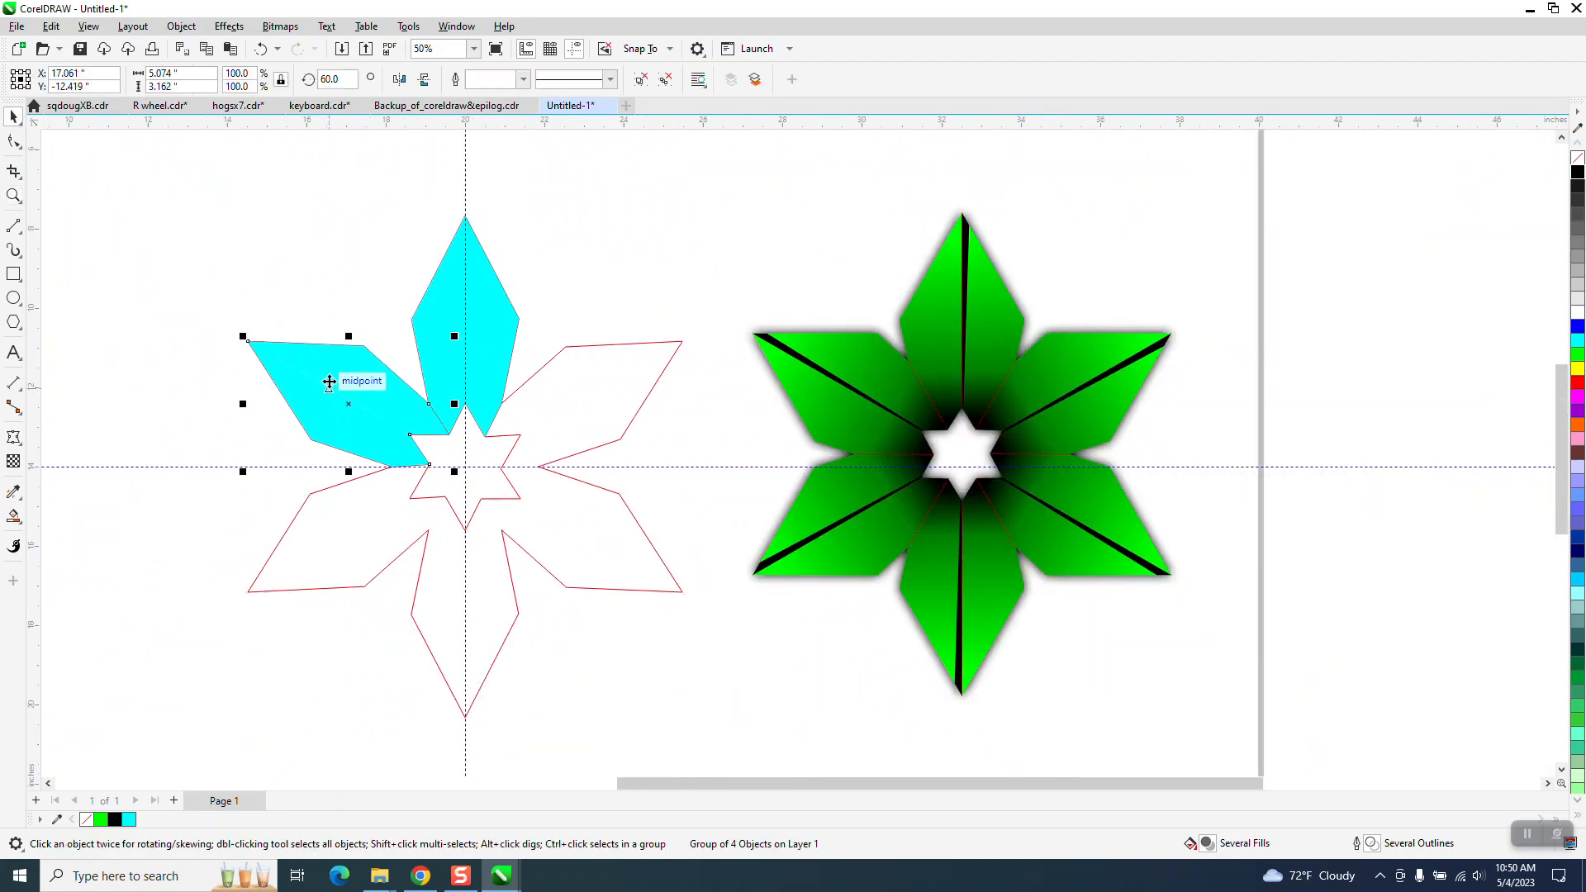
pyautogui.click(375, 382)
pyautogui.press('Delete')
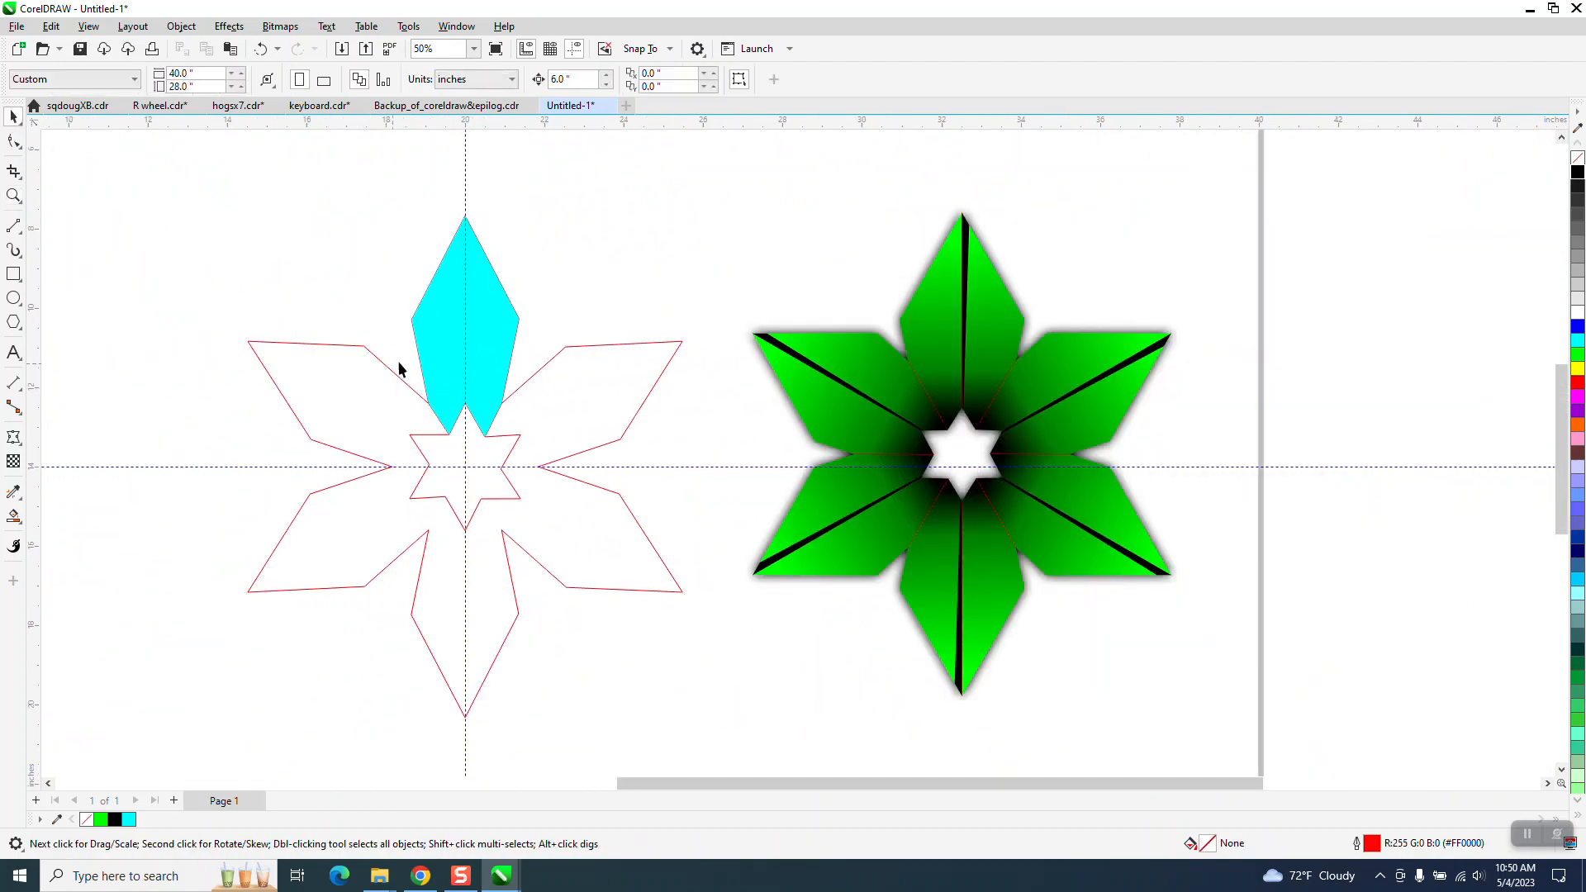
pyautogui.click(479, 336)
pyautogui.press('Delete')
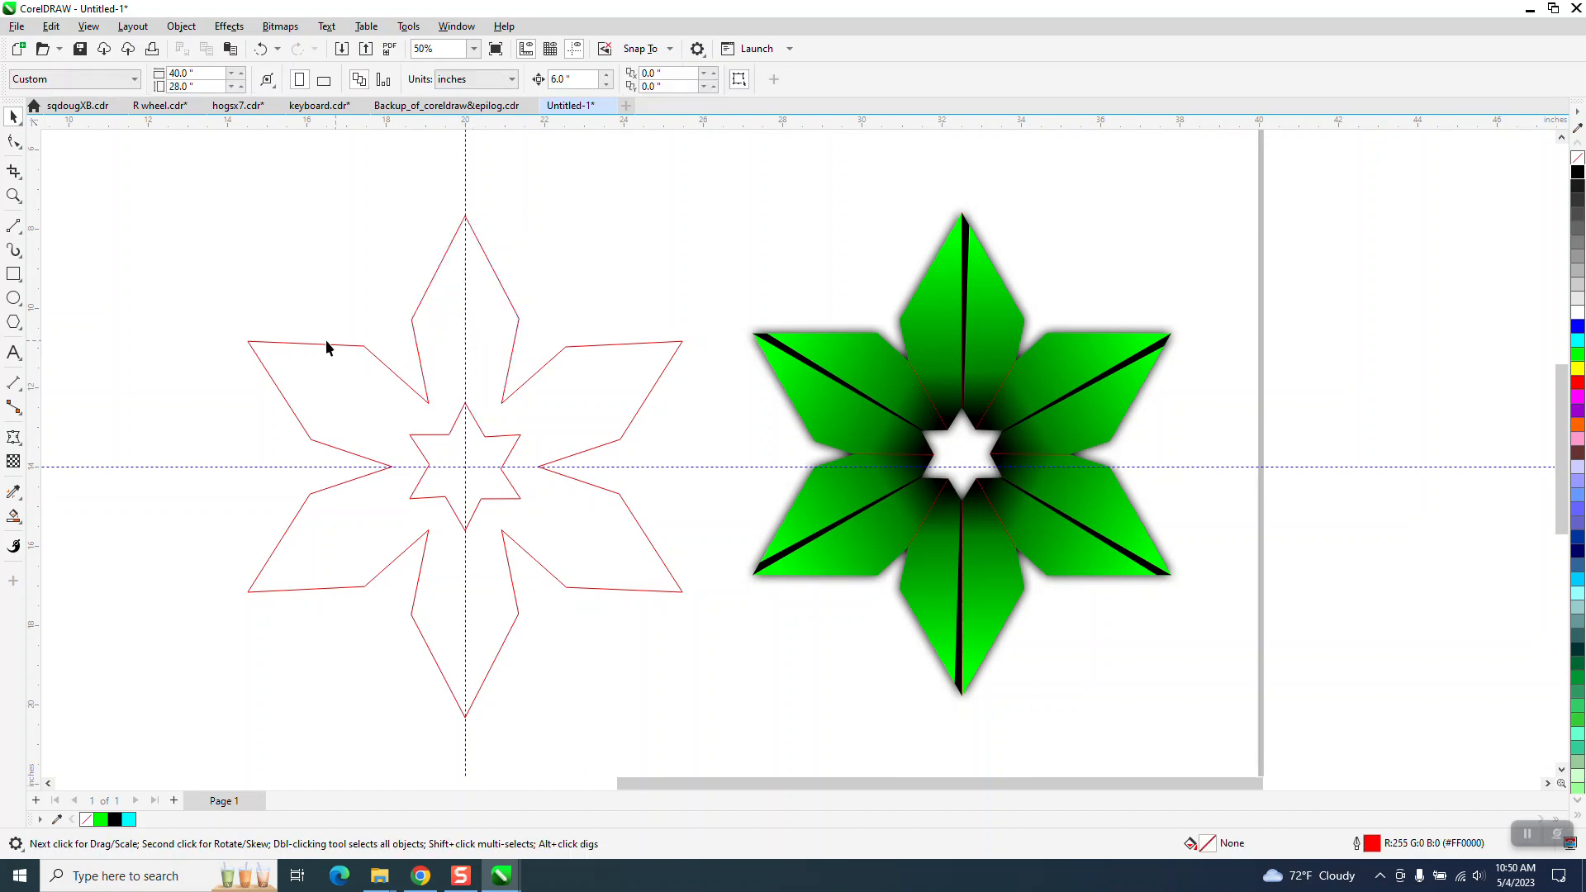
# Draw a vertical 2-Point Line about 4.71 inches long from the inner star's upper tip to the upper petal's tip.
pyautogui.click(22, 390)
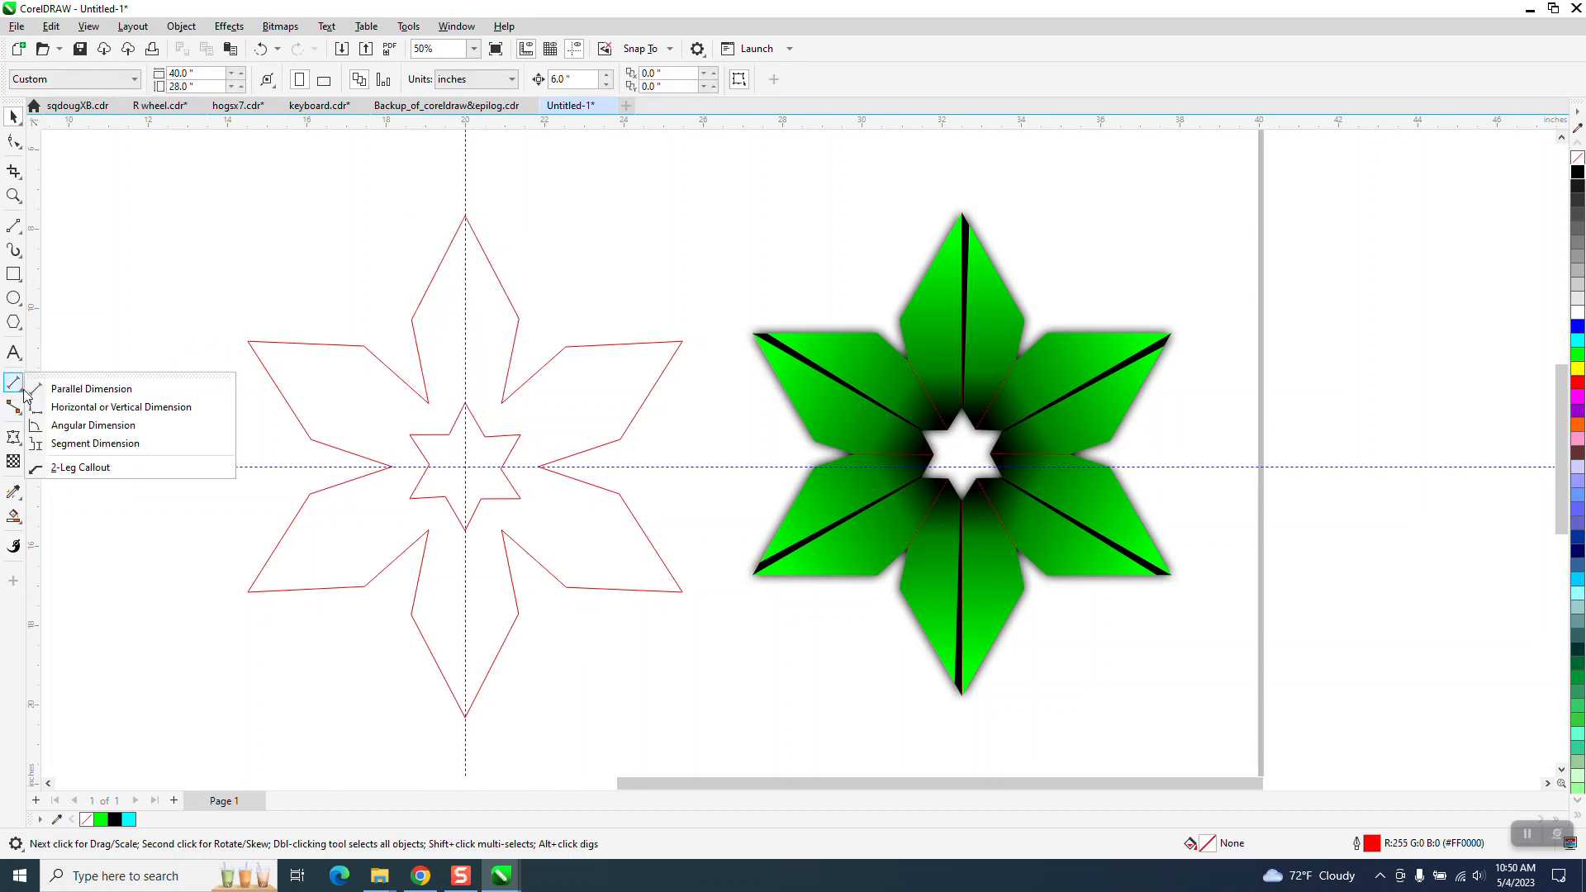
pyautogui.click(15, 230)
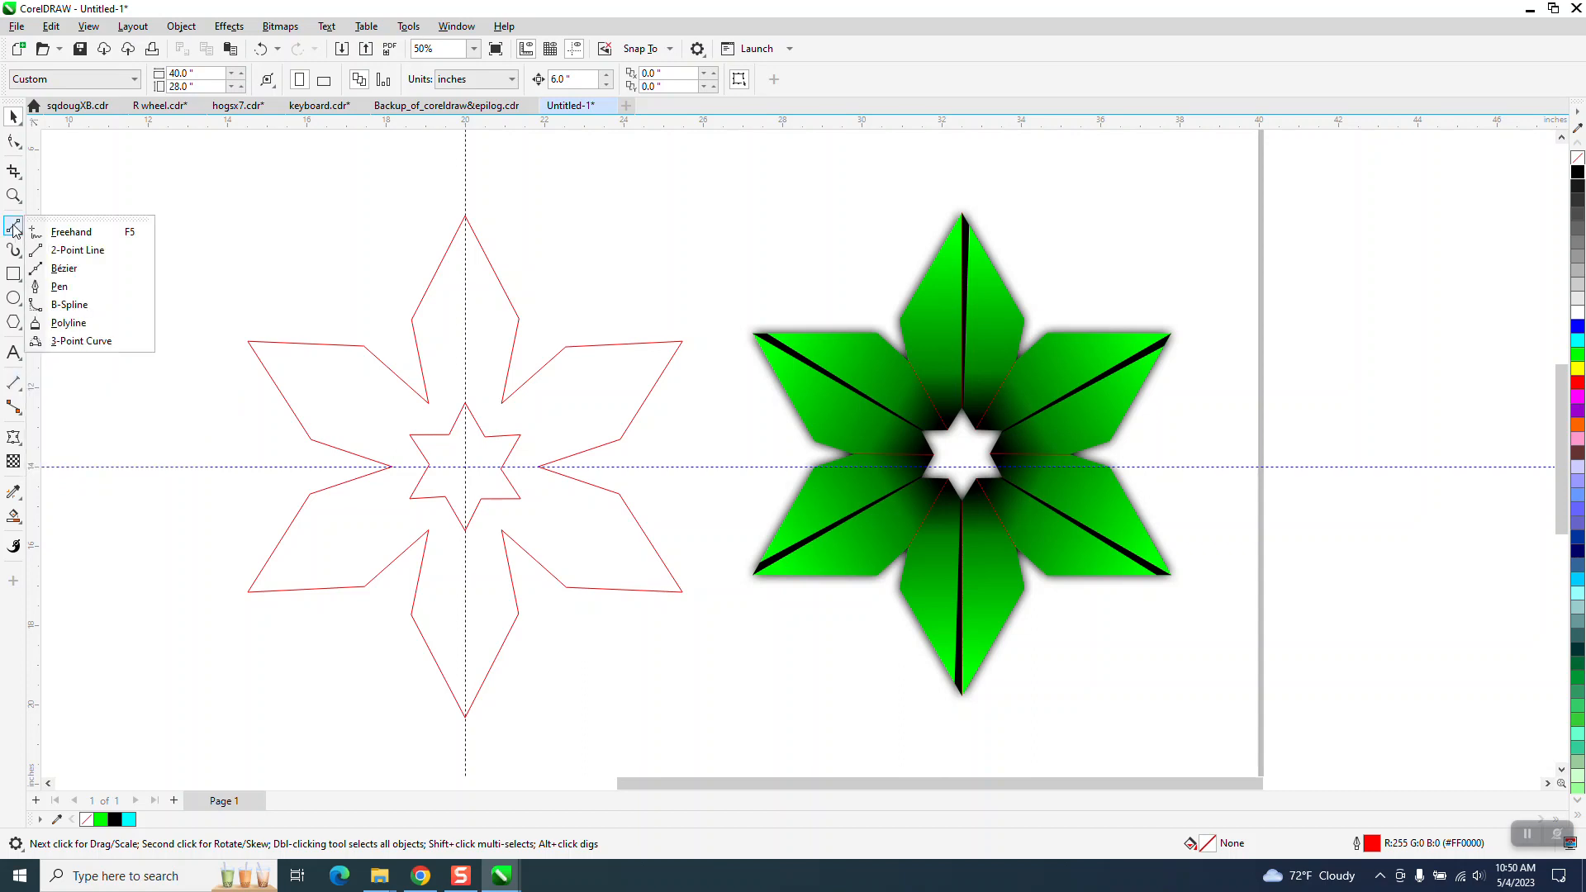
pyautogui.click(78, 249)
pyautogui.moveTo(465, 404); pyautogui.dragTo(466, 217)
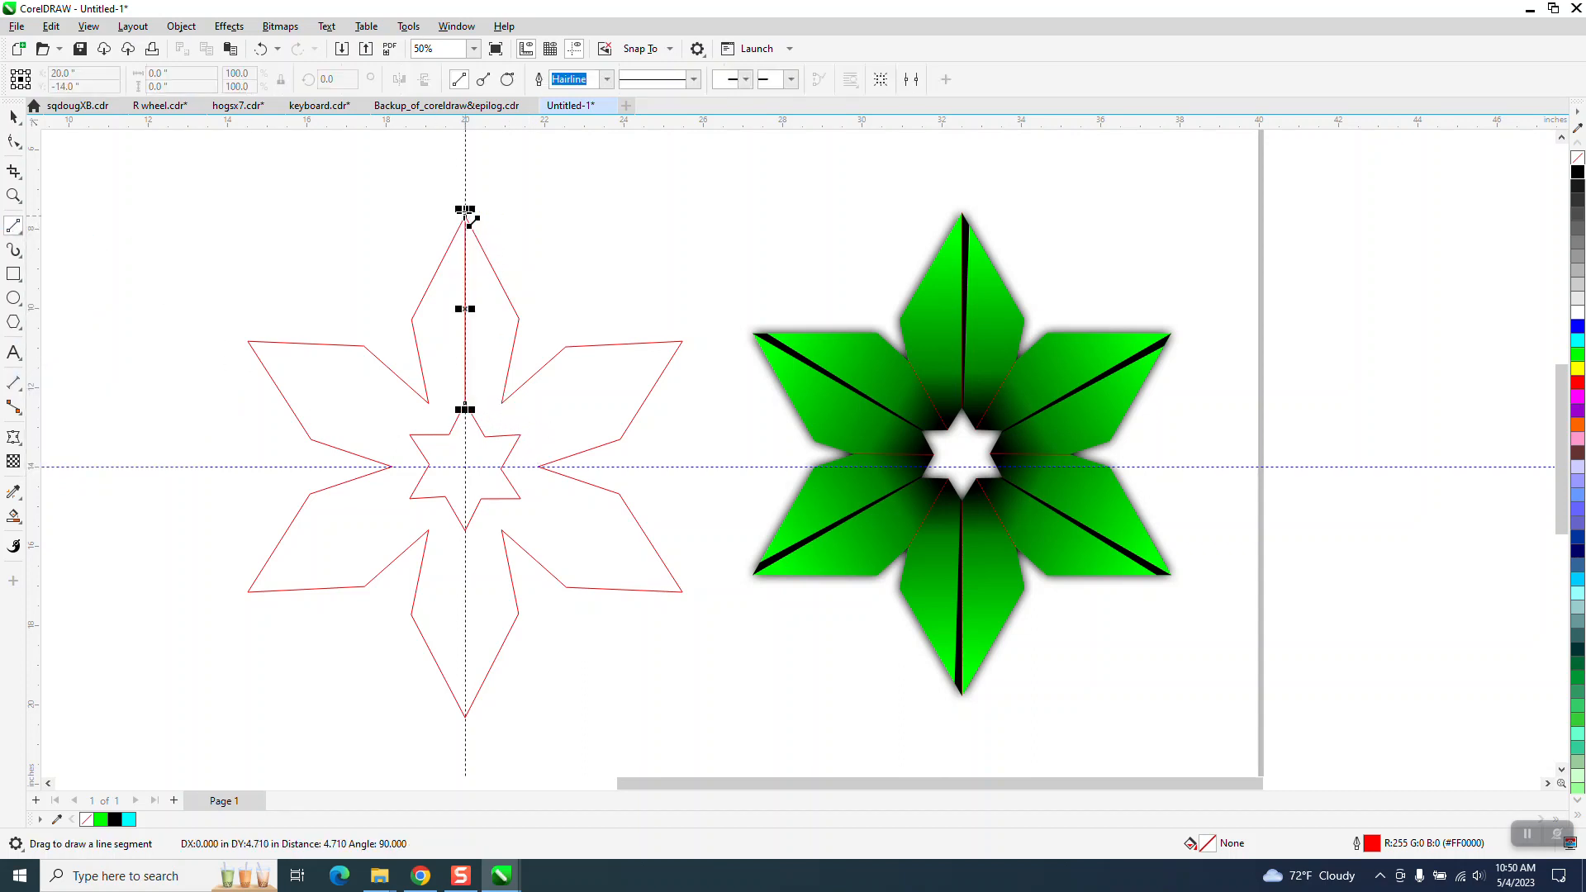
pyautogui.click(22, 531)
pyautogui.click(62, 510)
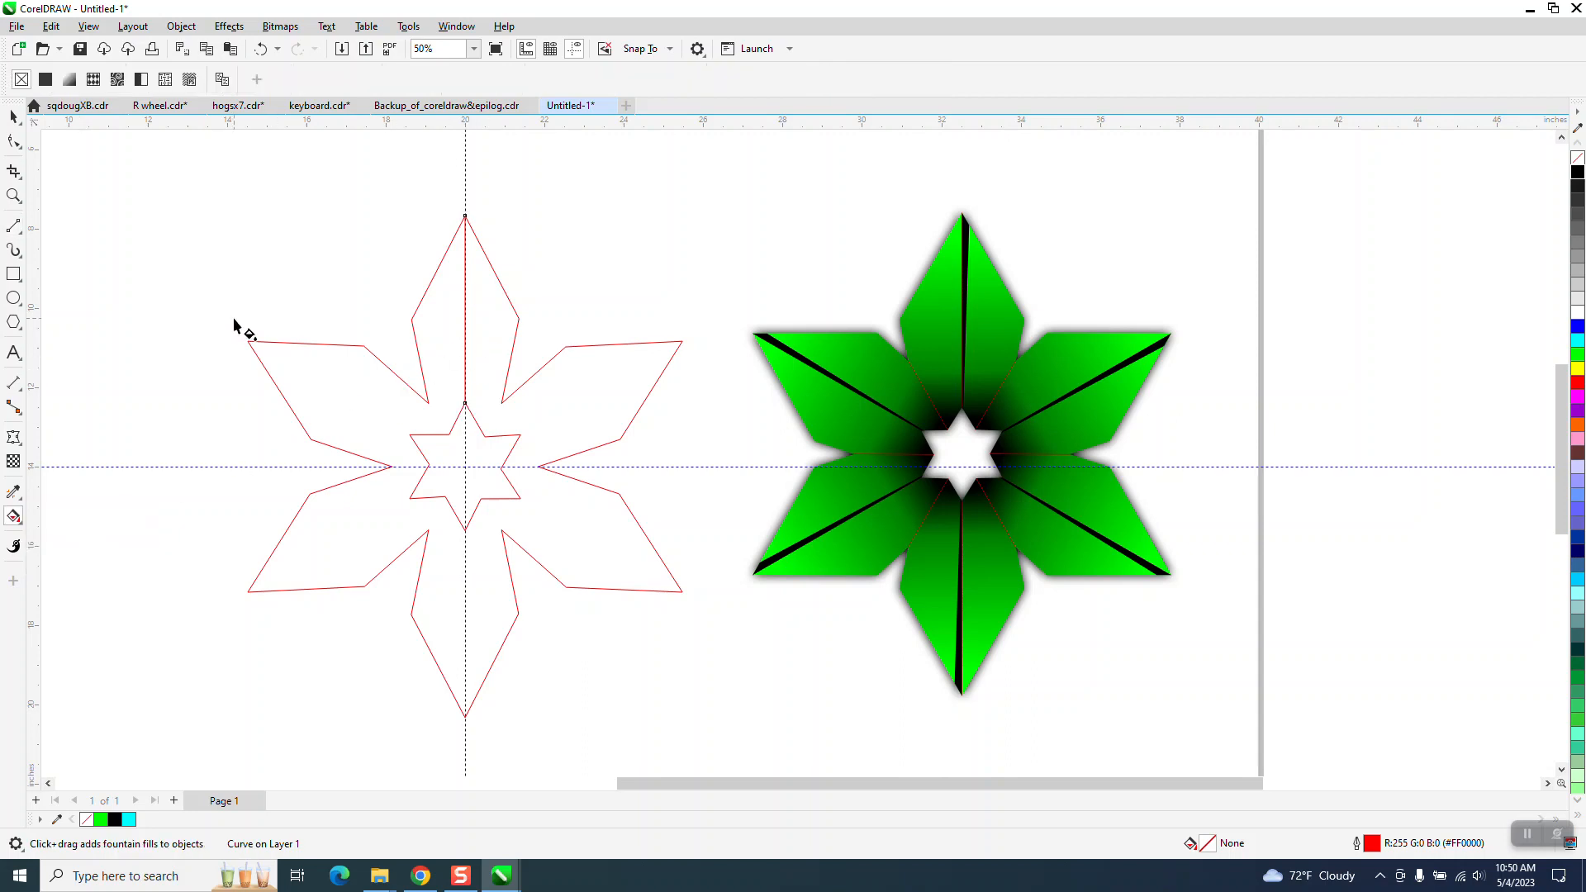
pyautogui.click(22, 528)
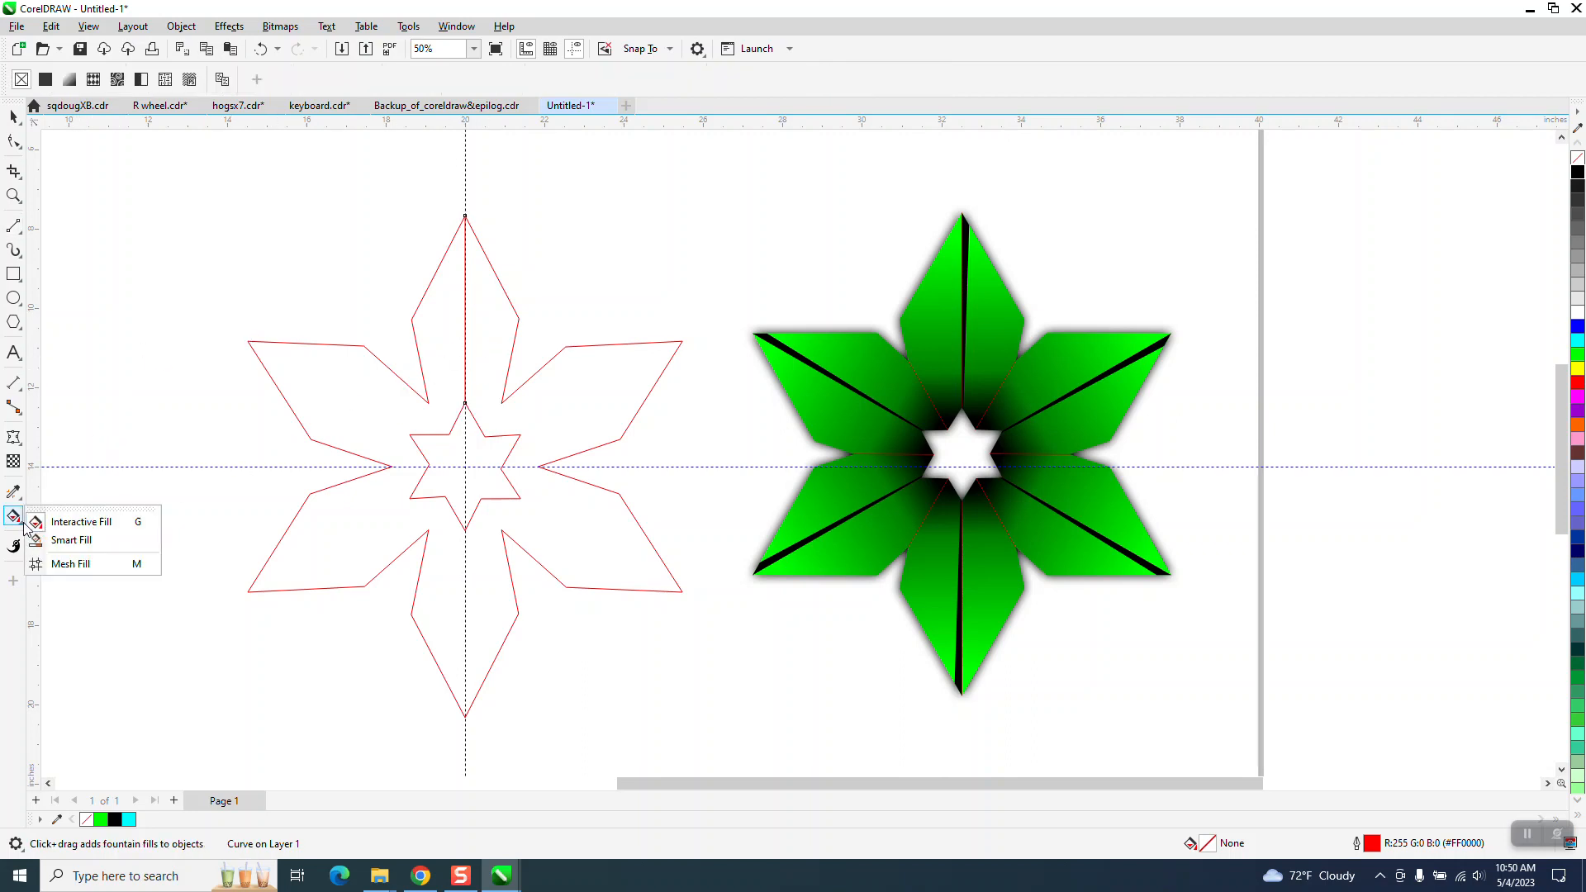
pyautogui.click(76, 529)
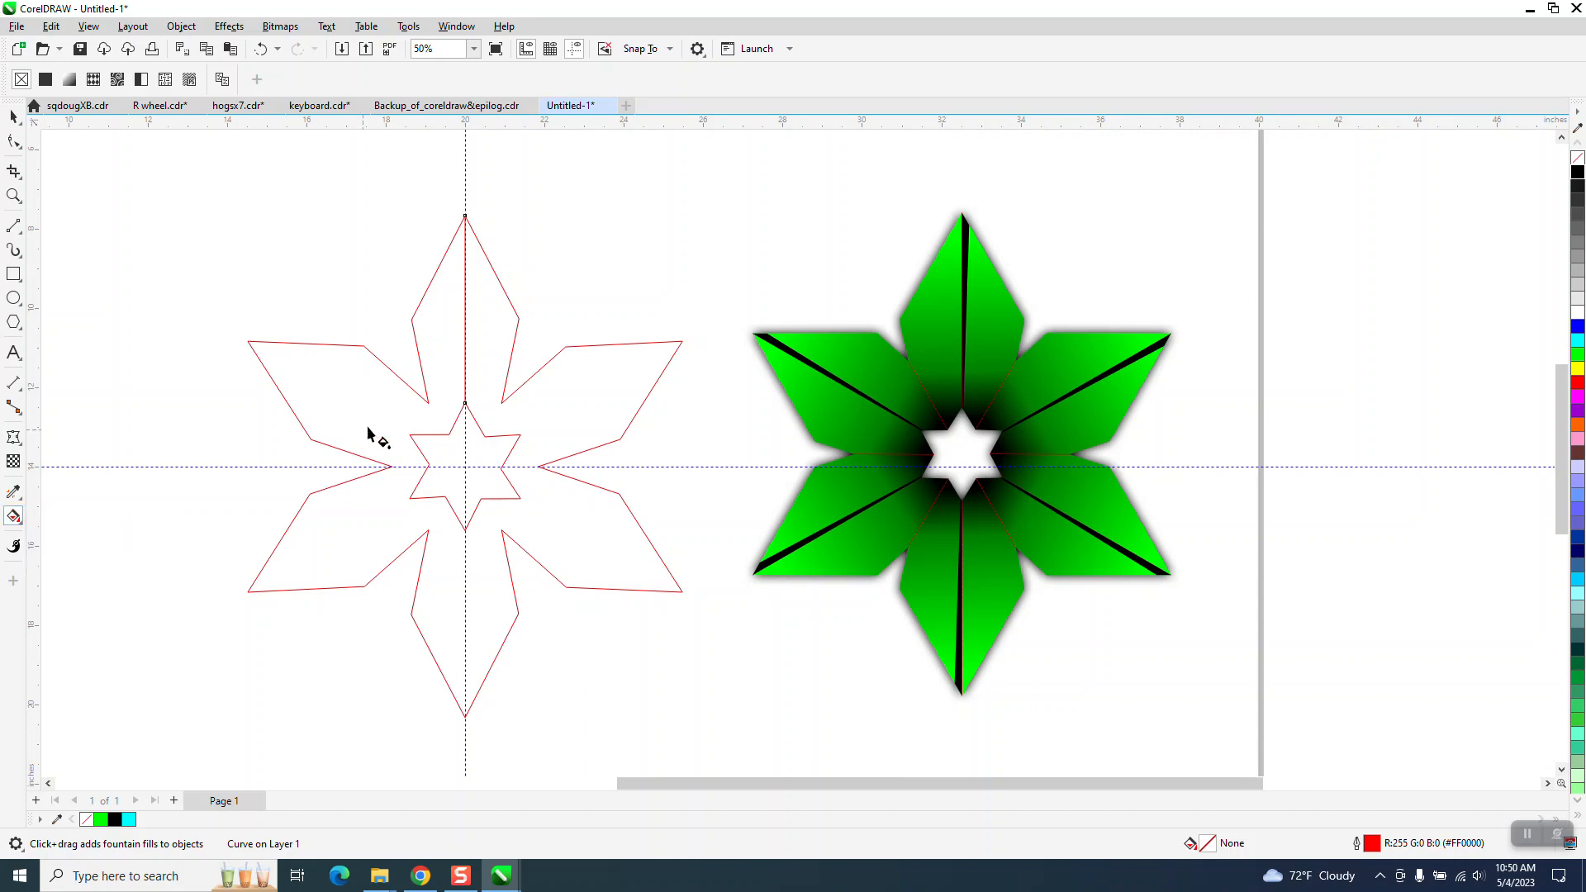
# Draw two 2-Point Lines joining the upper petal's lower corners to the inner star's notches on either side of its upper tip.
pyautogui.click(14, 196)
pyautogui.moveTo(293, 326); pyautogui.dragTo(714, 527)
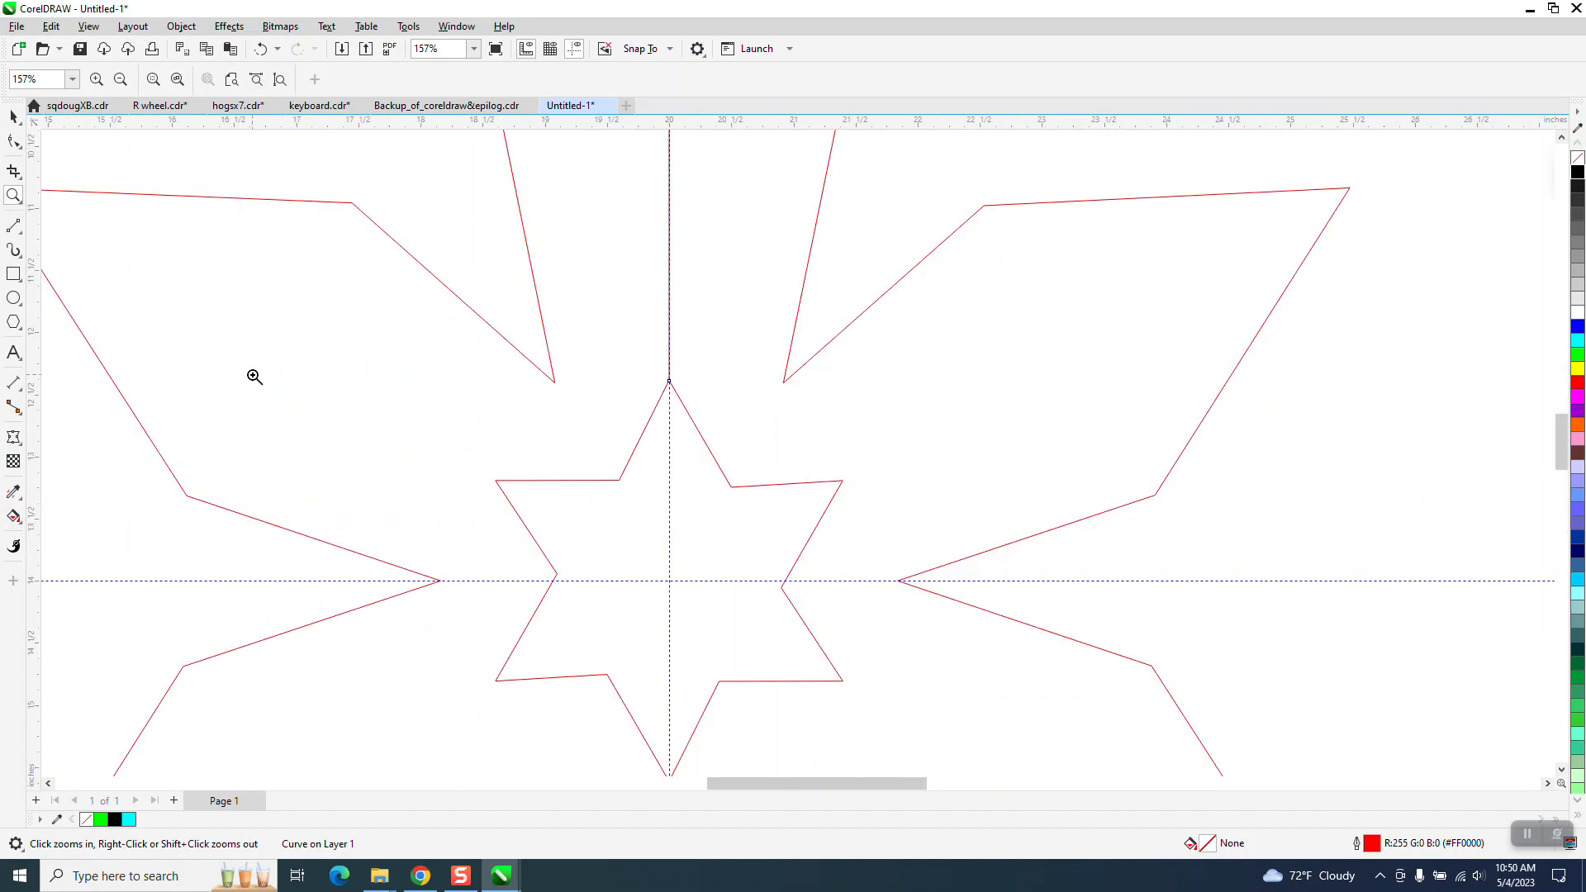
pyautogui.click(15, 228)
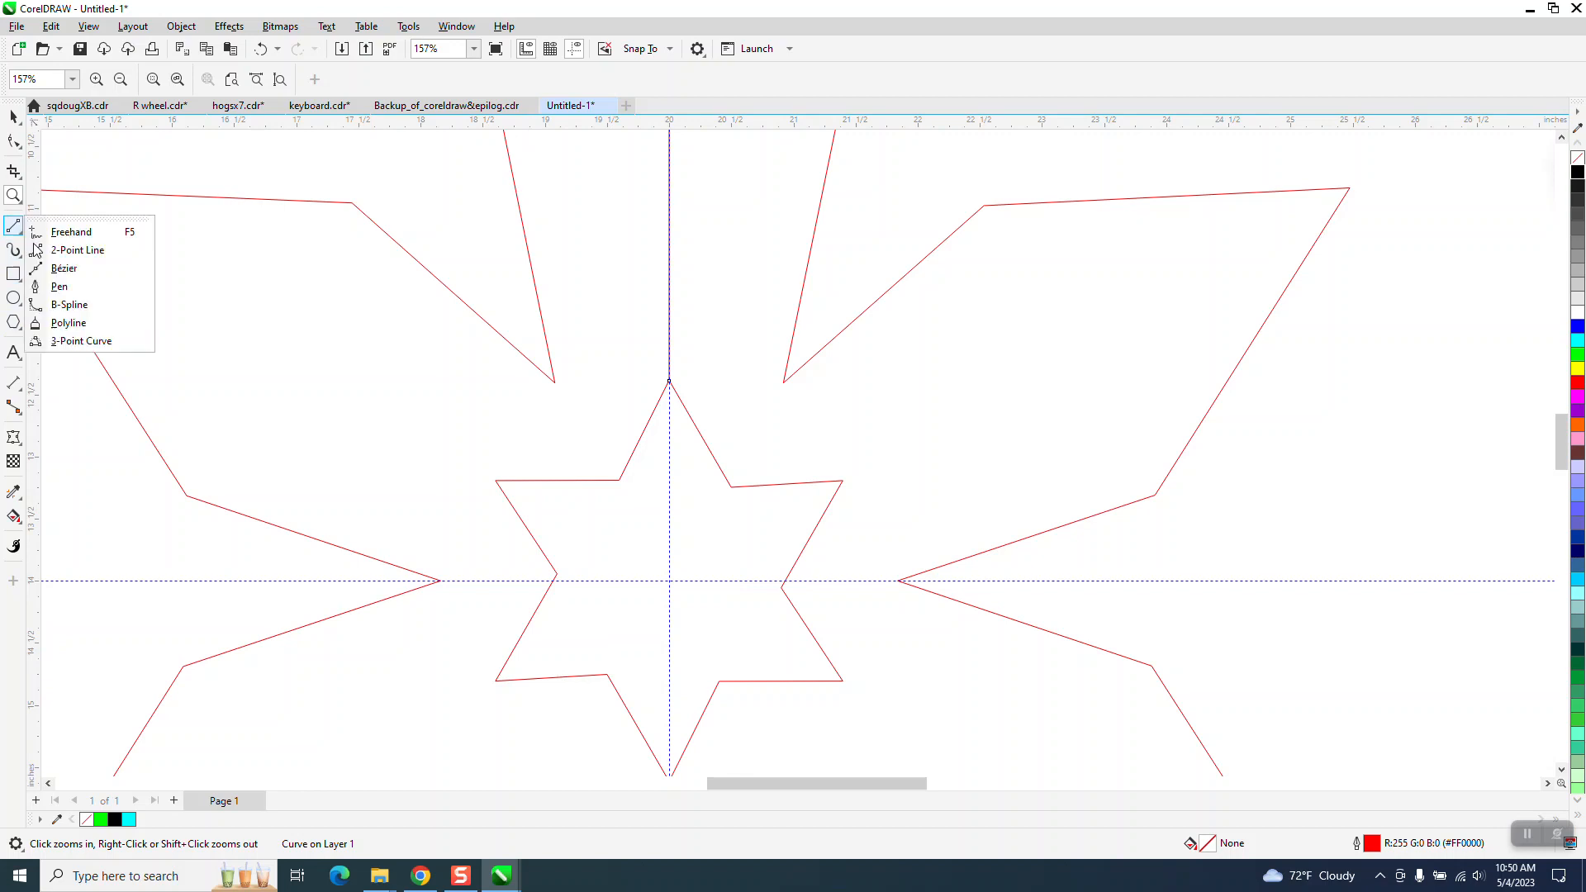
pyautogui.click(72, 250)
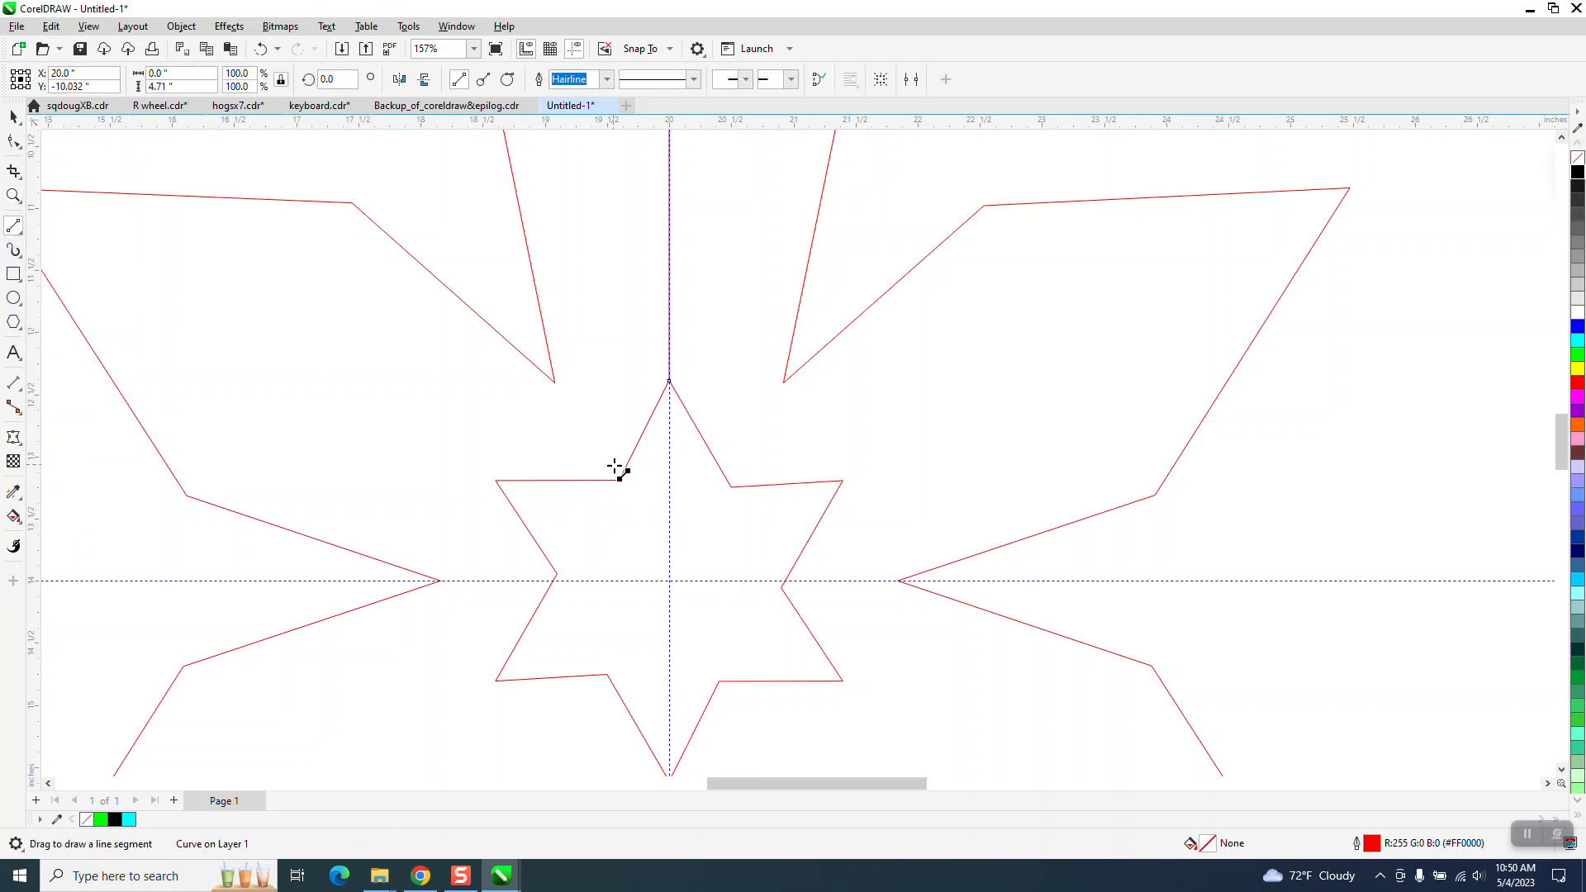
pyautogui.moveTo(619, 479); pyautogui.dragTo(554, 383)
pyautogui.moveTo(784, 384); pyautogui.dragTo(732, 487)
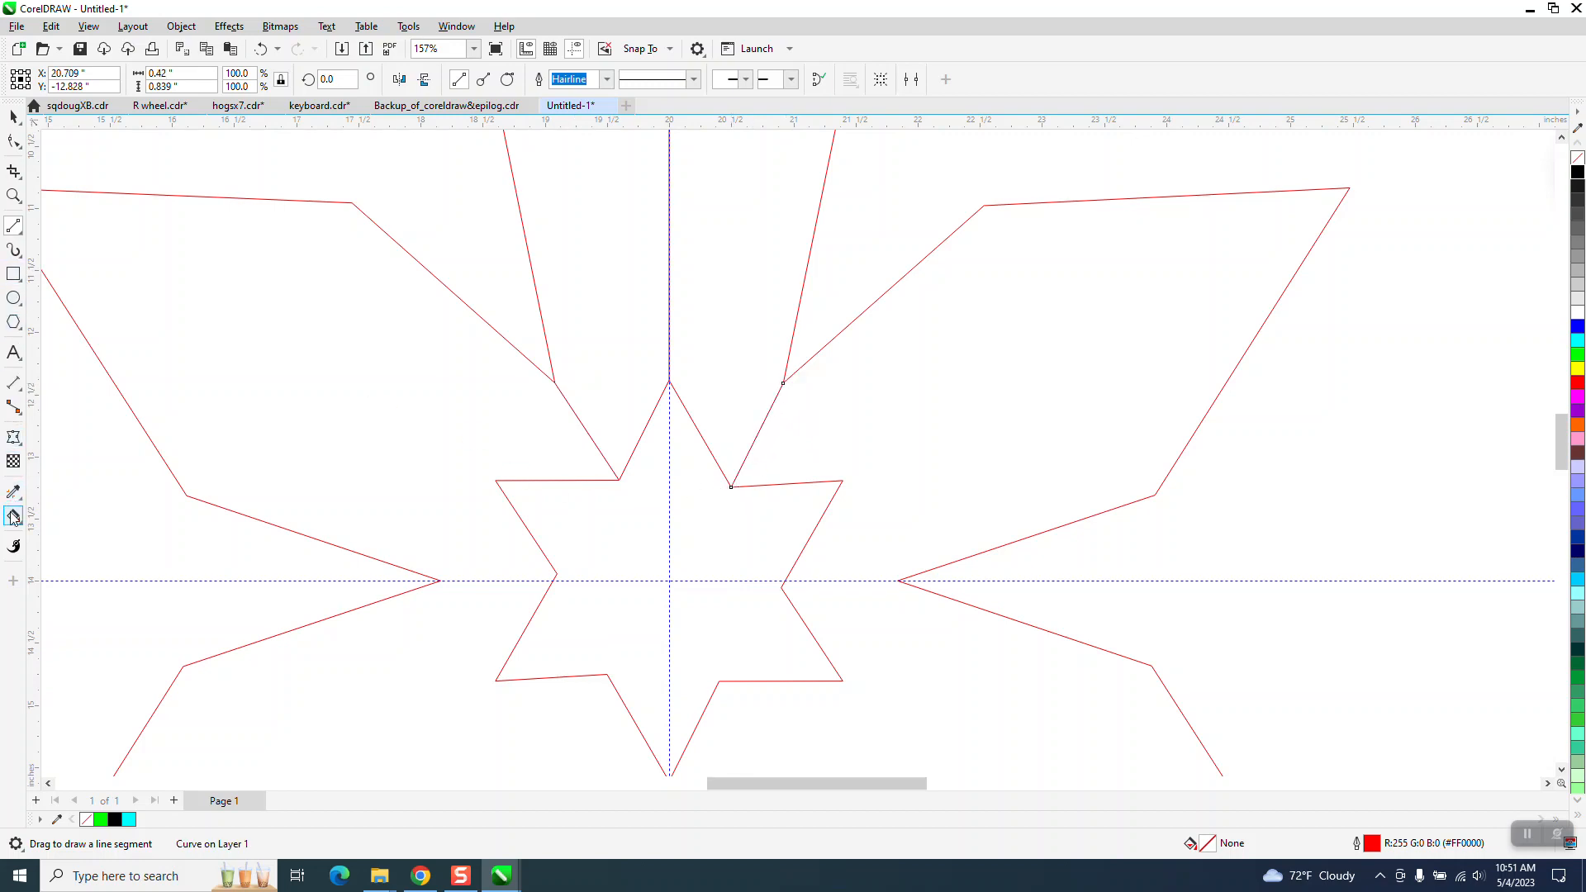
# Fill both halves of the upper petal with cyan and no outline using Smart Fill.
pyautogui.click(14, 517)
pyautogui.click(18, 522)
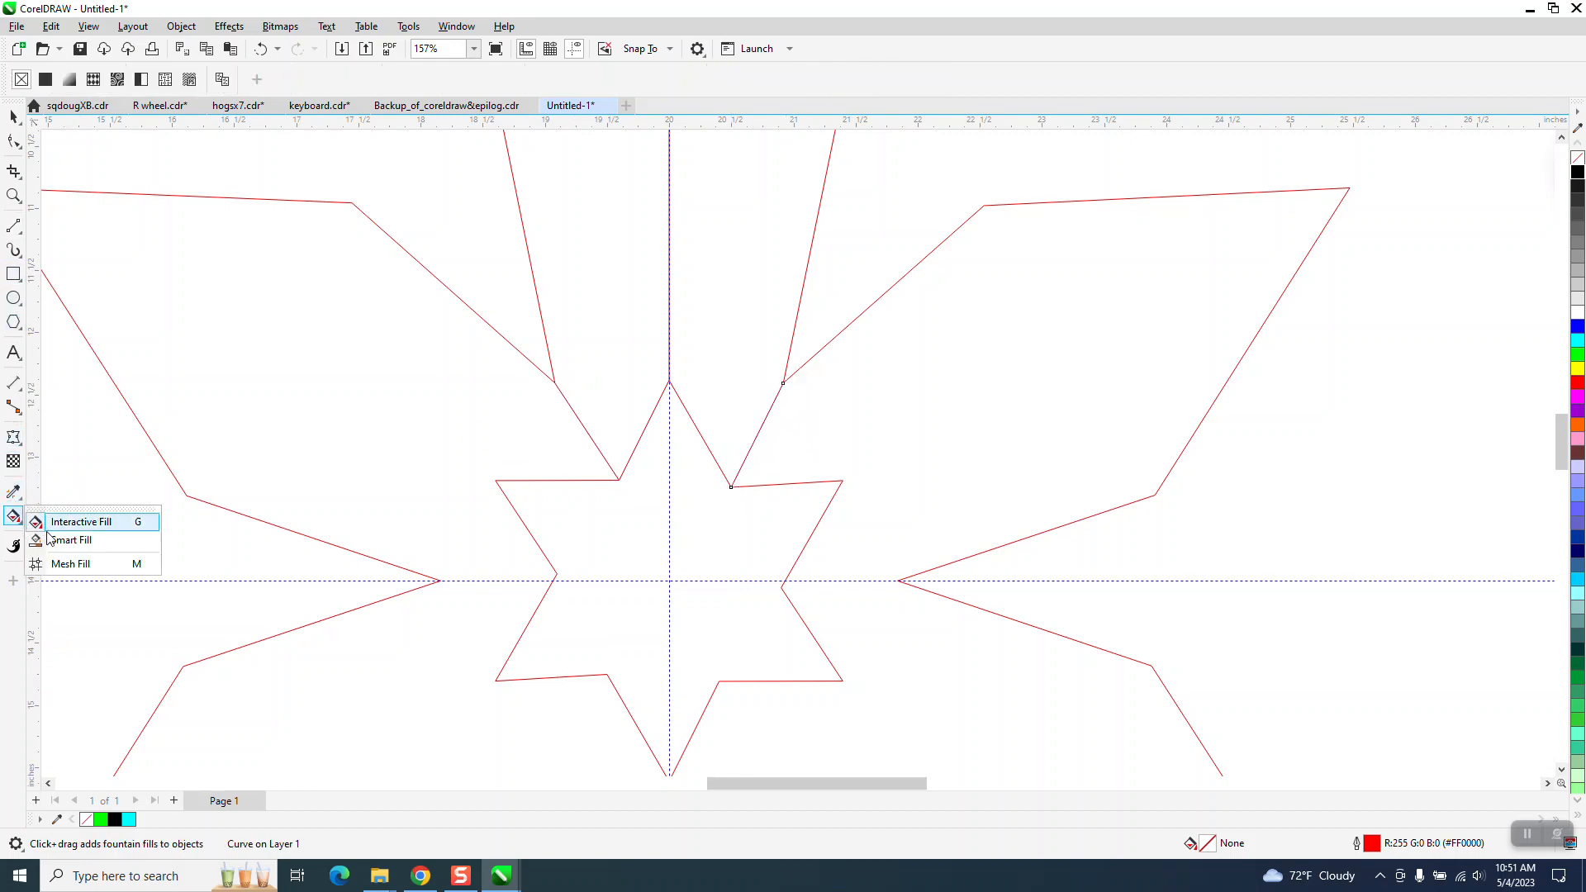
pyautogui.click(58, 539)
pyautogui.click(570, 337)
pyautogui.click(712, 329)
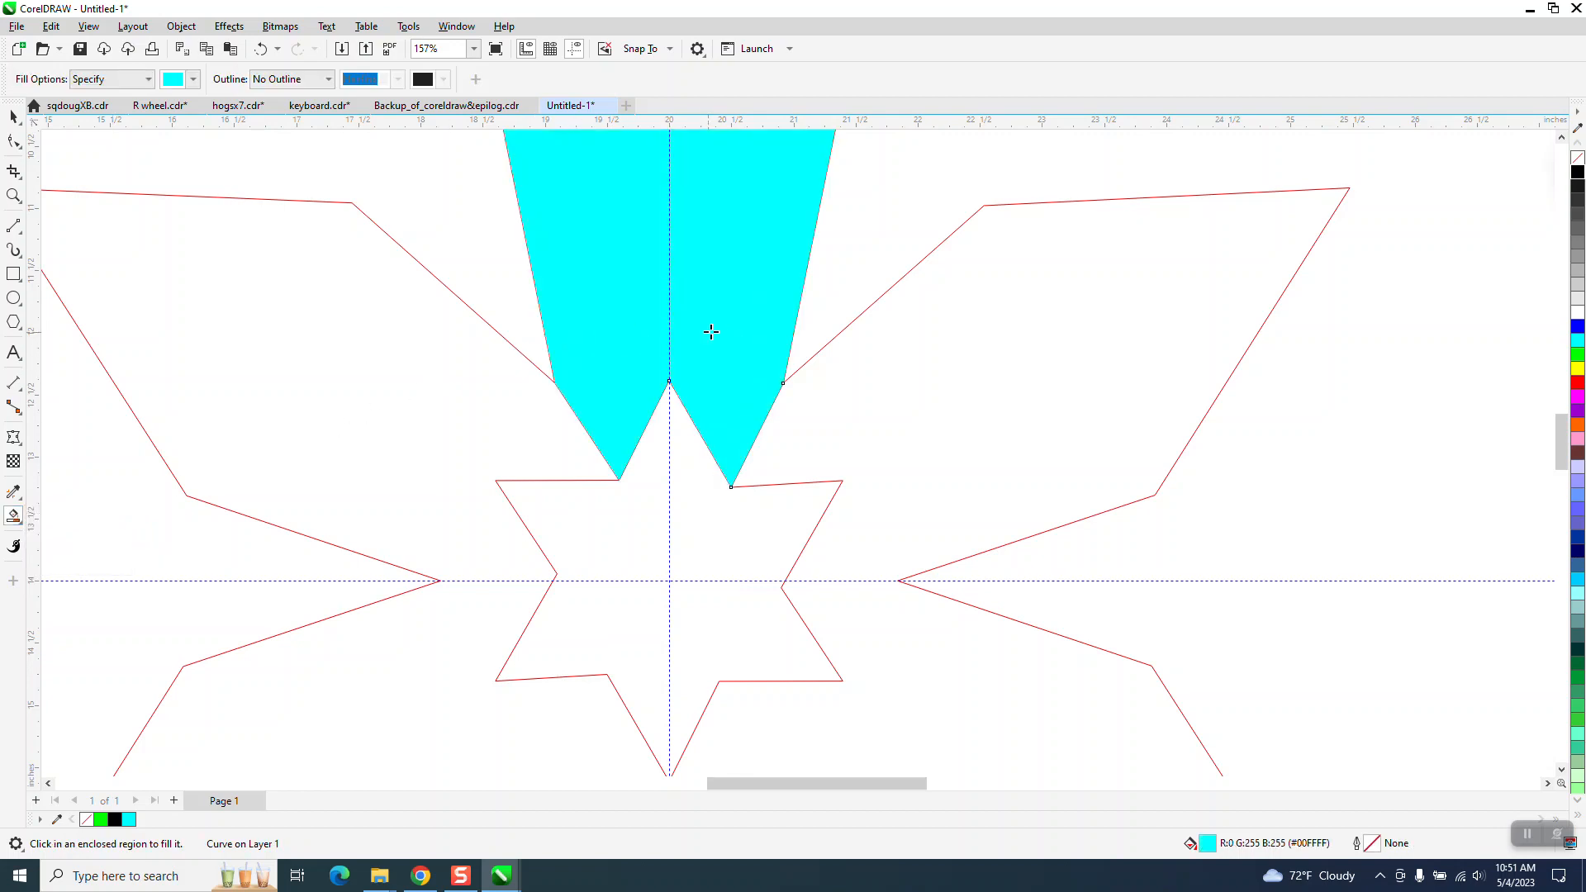
# Apply a linear fountain fill to the upper petal's right half, running from cyan near the tip to black at the inner star.
pyautogui.scroll(-2, 418, 452)
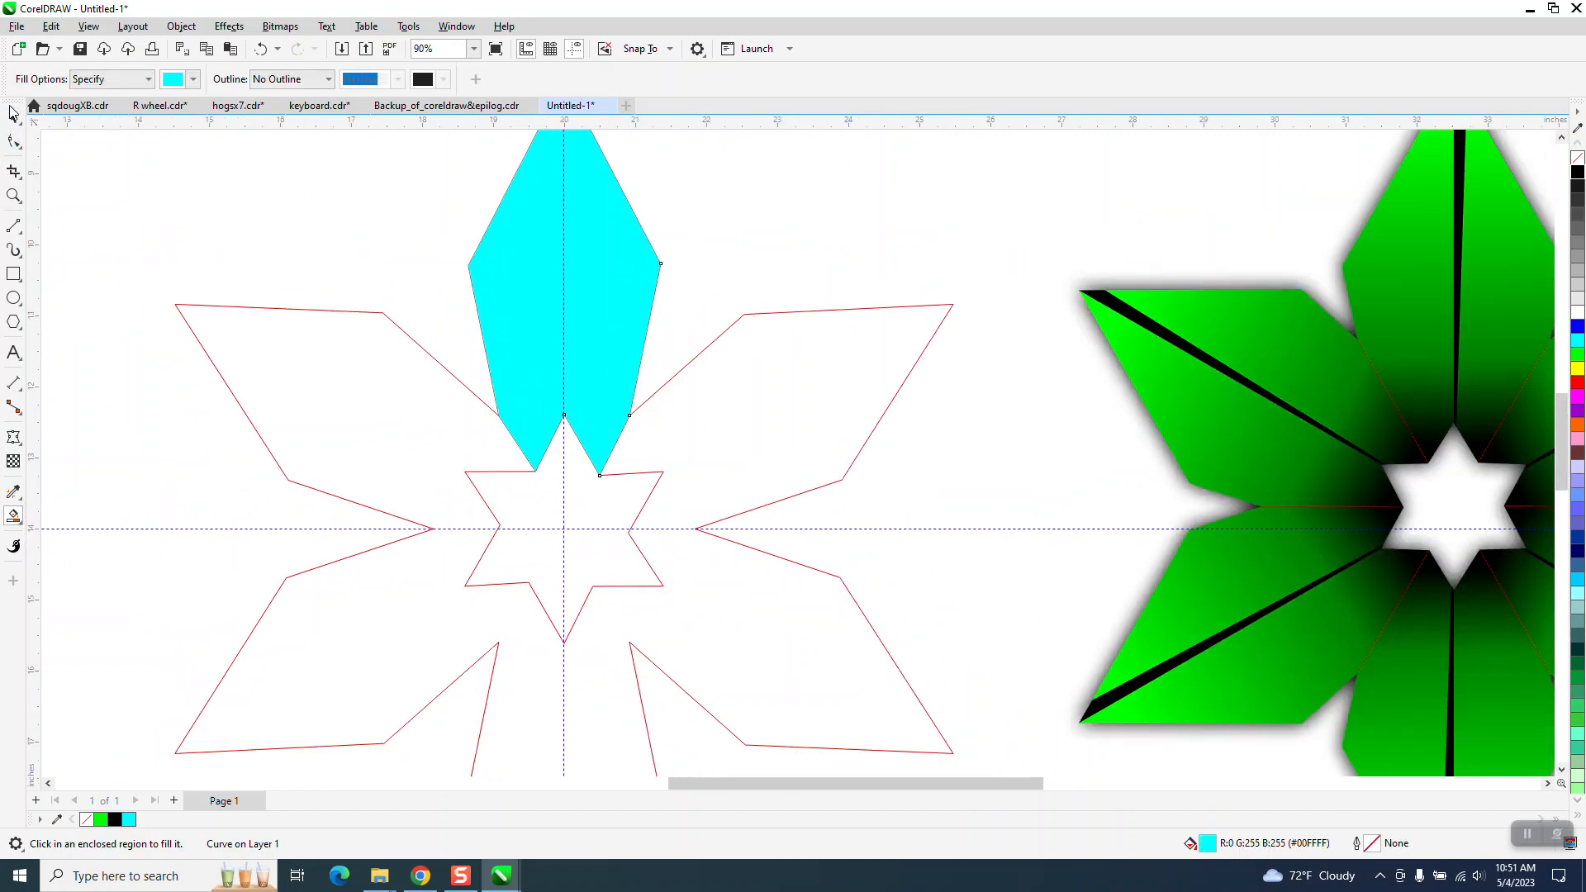
pyautogui.click(13, 114)
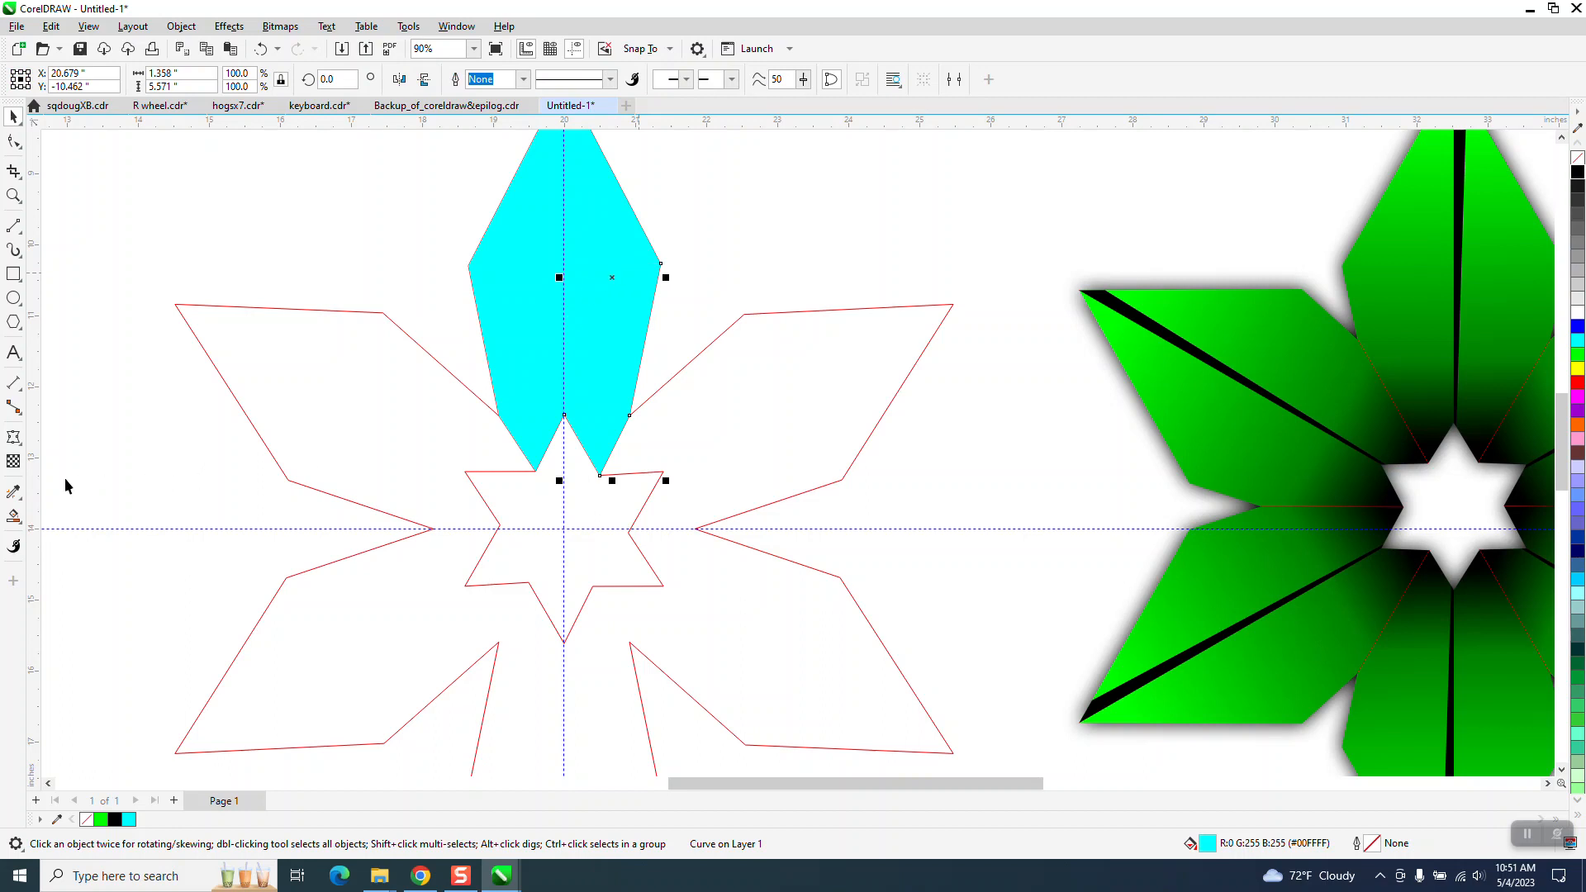
pyautogui.click(24, 524)
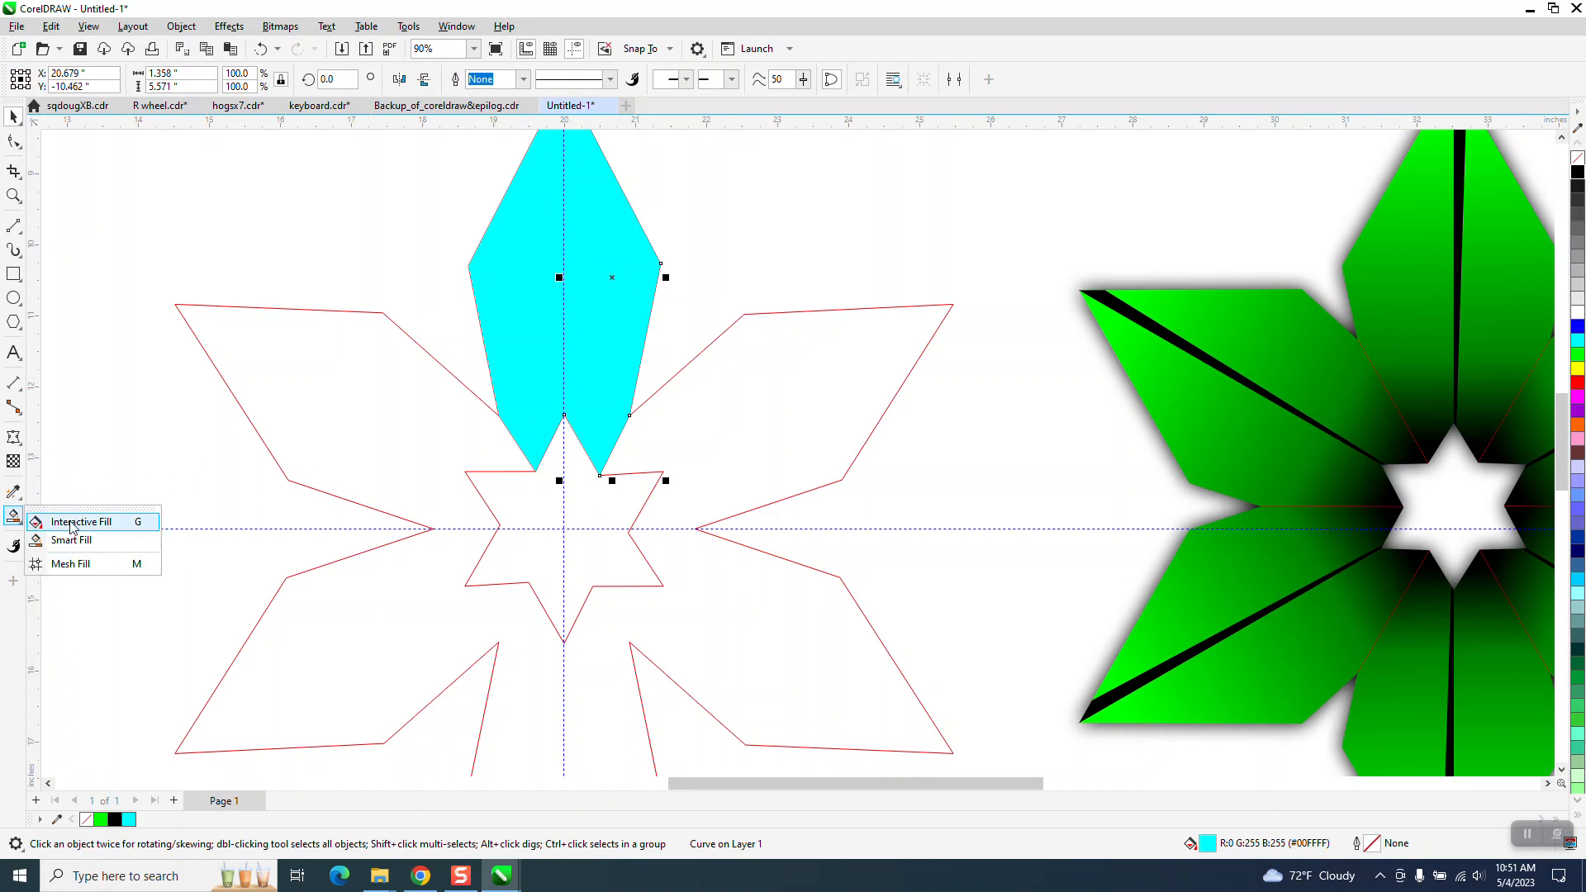
pyautogui.click(79, 519)
pyautogui.scroll(-1, 609, 192)
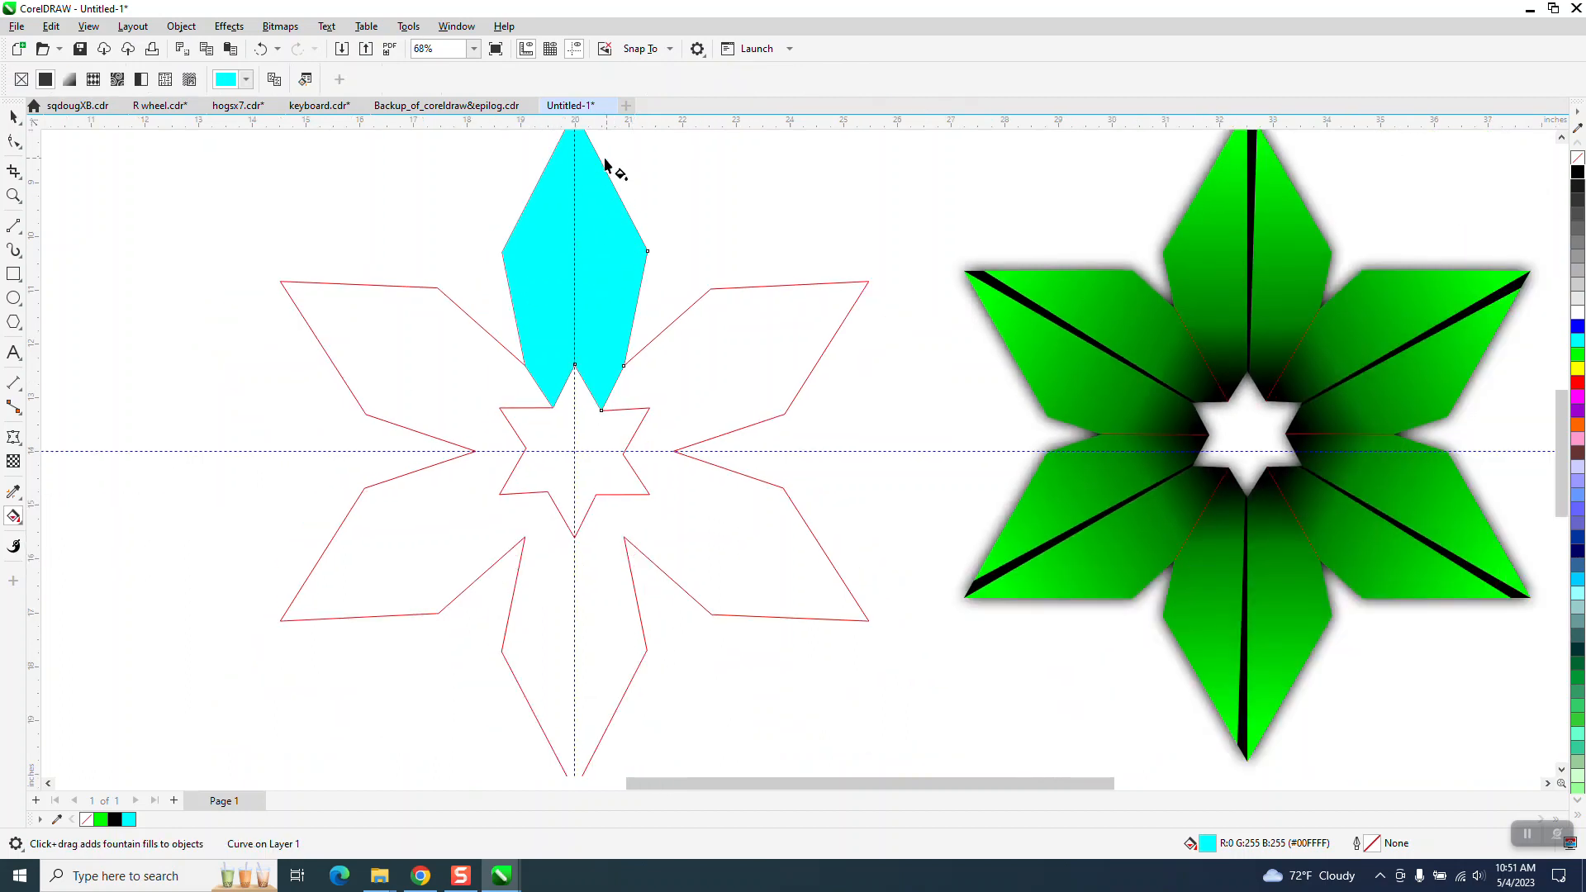
pyautogui.moveTo(604, 157); pyautogui.dragTo(599, 429)
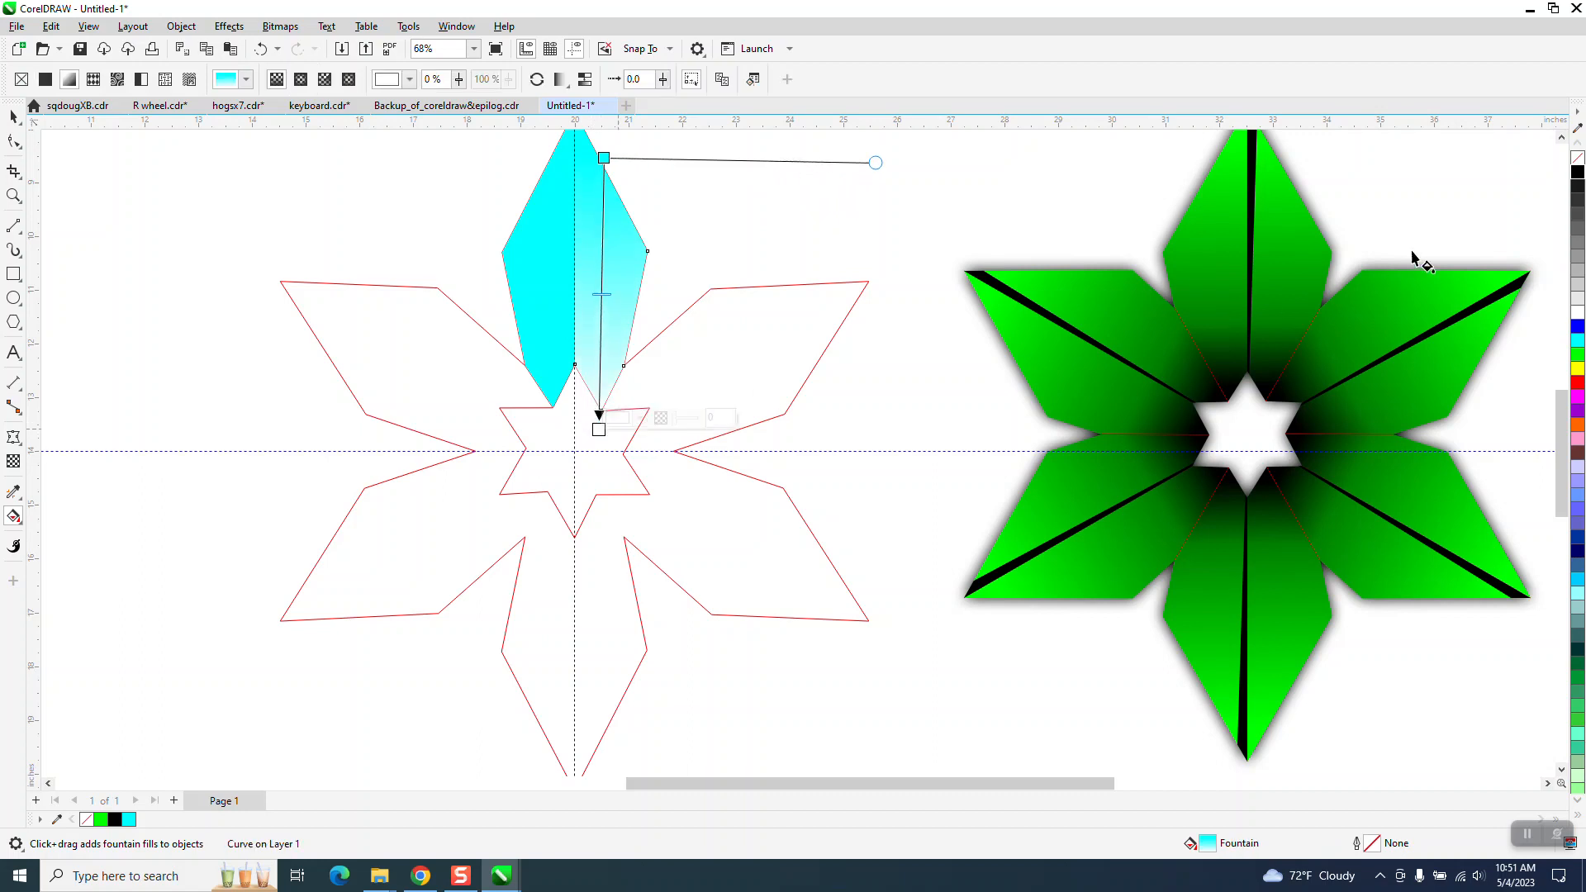
pyautogui.moveTo(1578, 173); pyautogui.dragTo(593, 411)
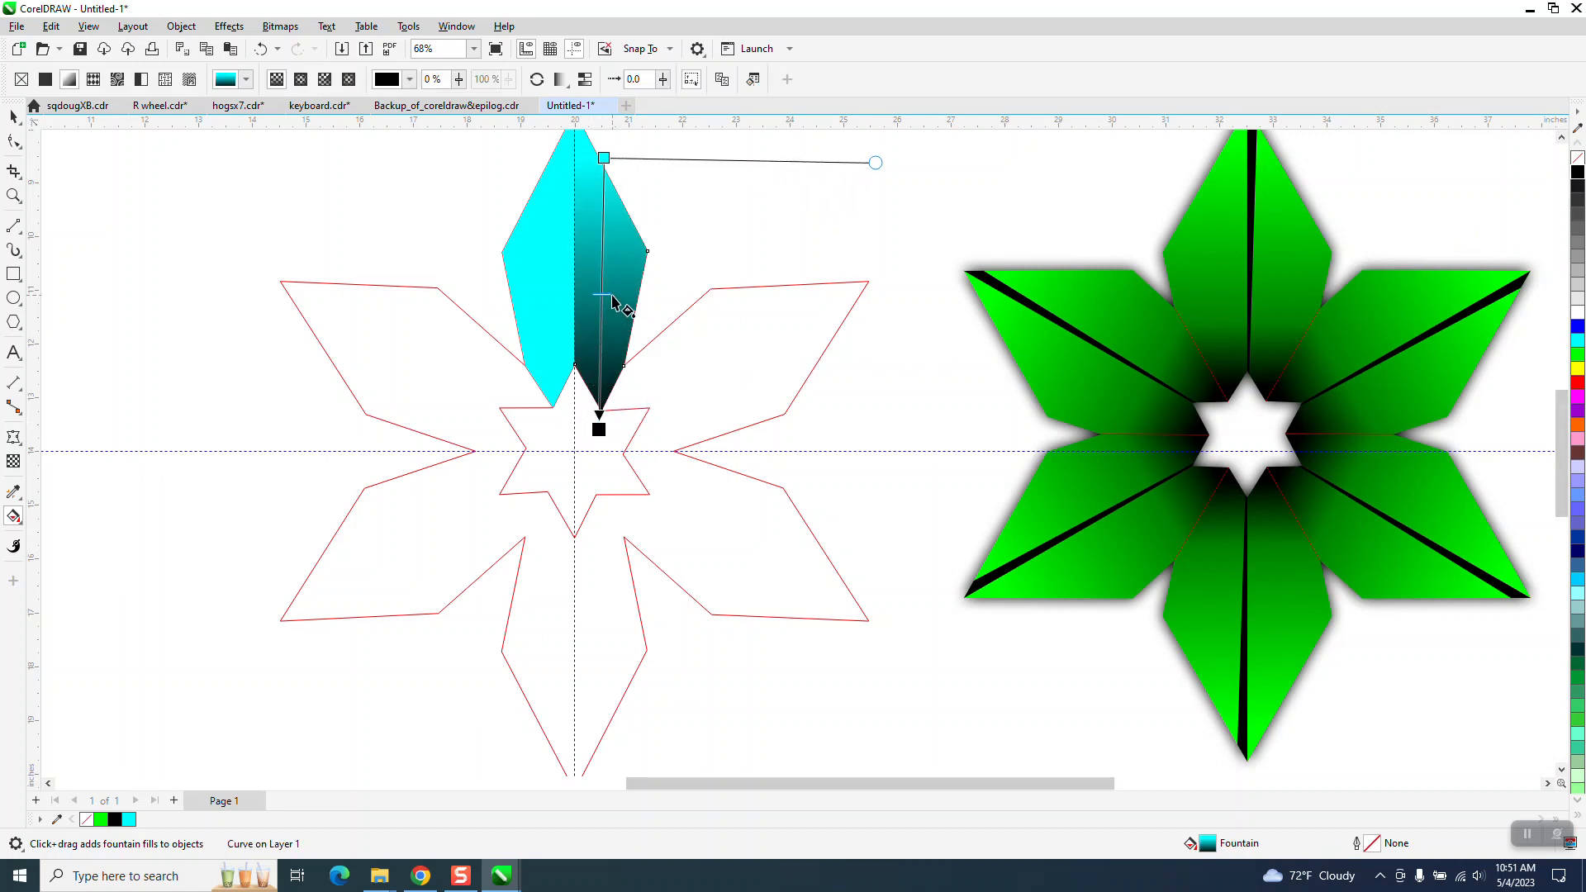
# Shift the fountain fill's midpoint toward its black end so cyan covers more of the right petal half.
pyautogui.moveTo(610, 294); pyautogui.dragTo(620, 301)
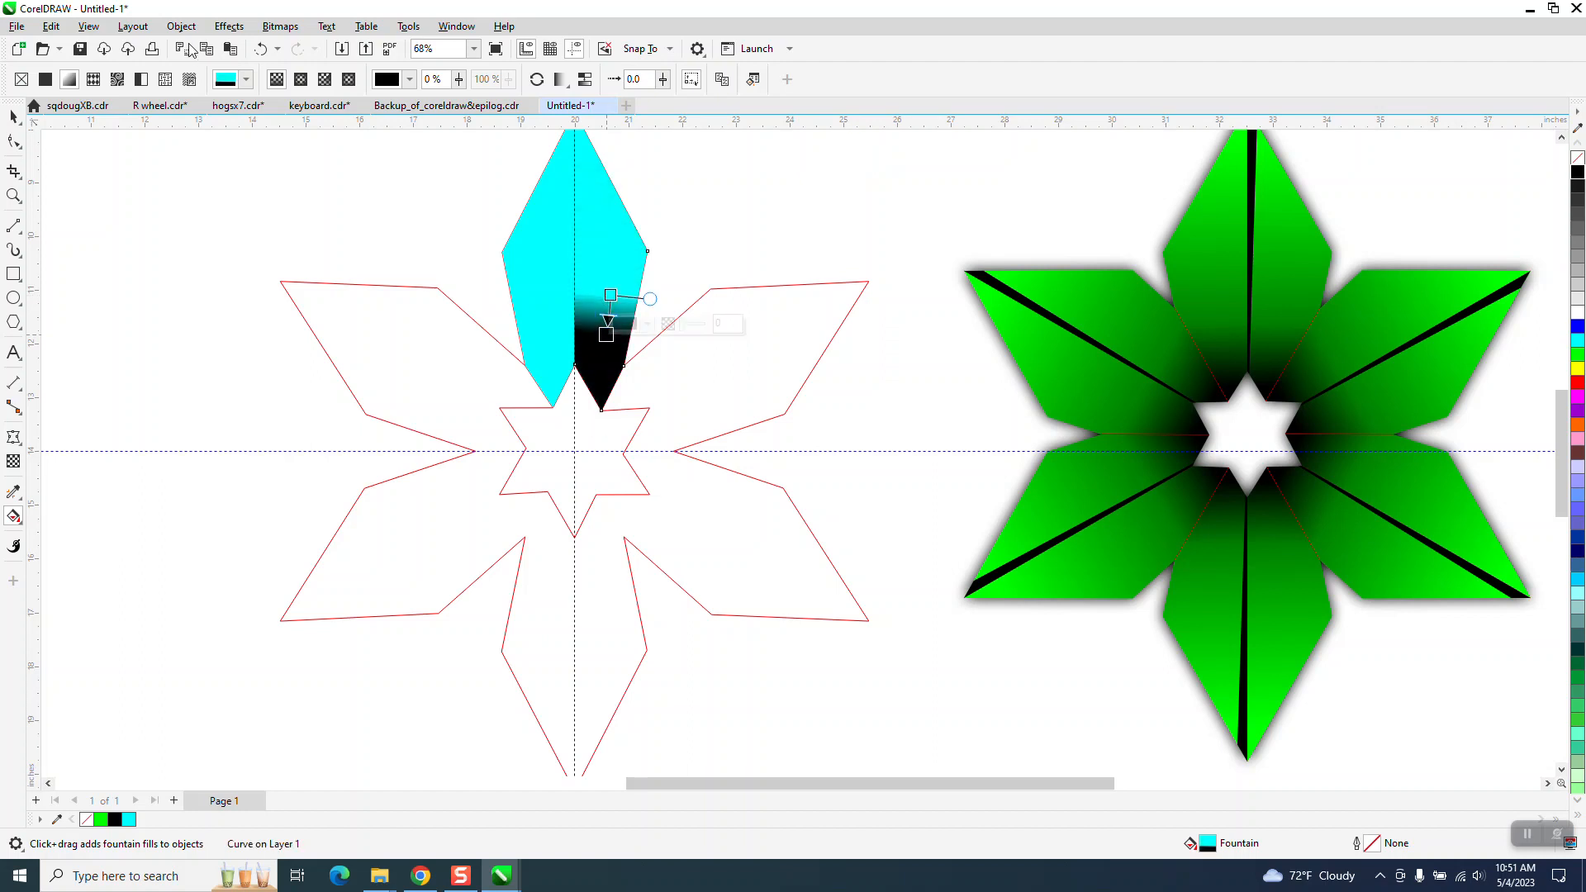
pyautogui.click(300, 80)
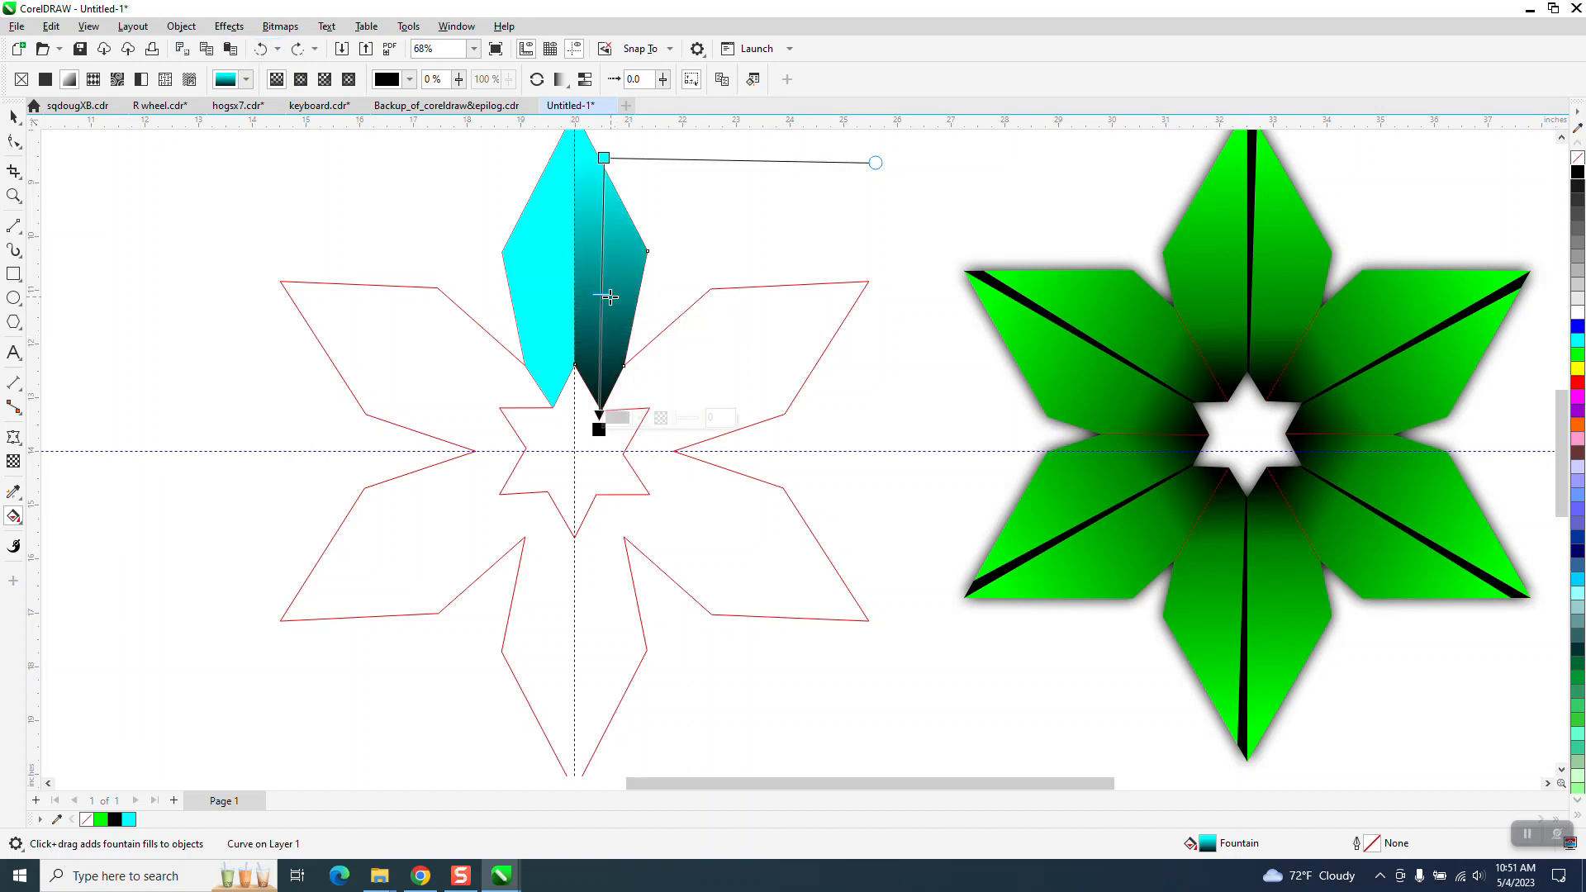
pyautogui.moveTo(609, 326); pyautogui.dragTo(601, 354)
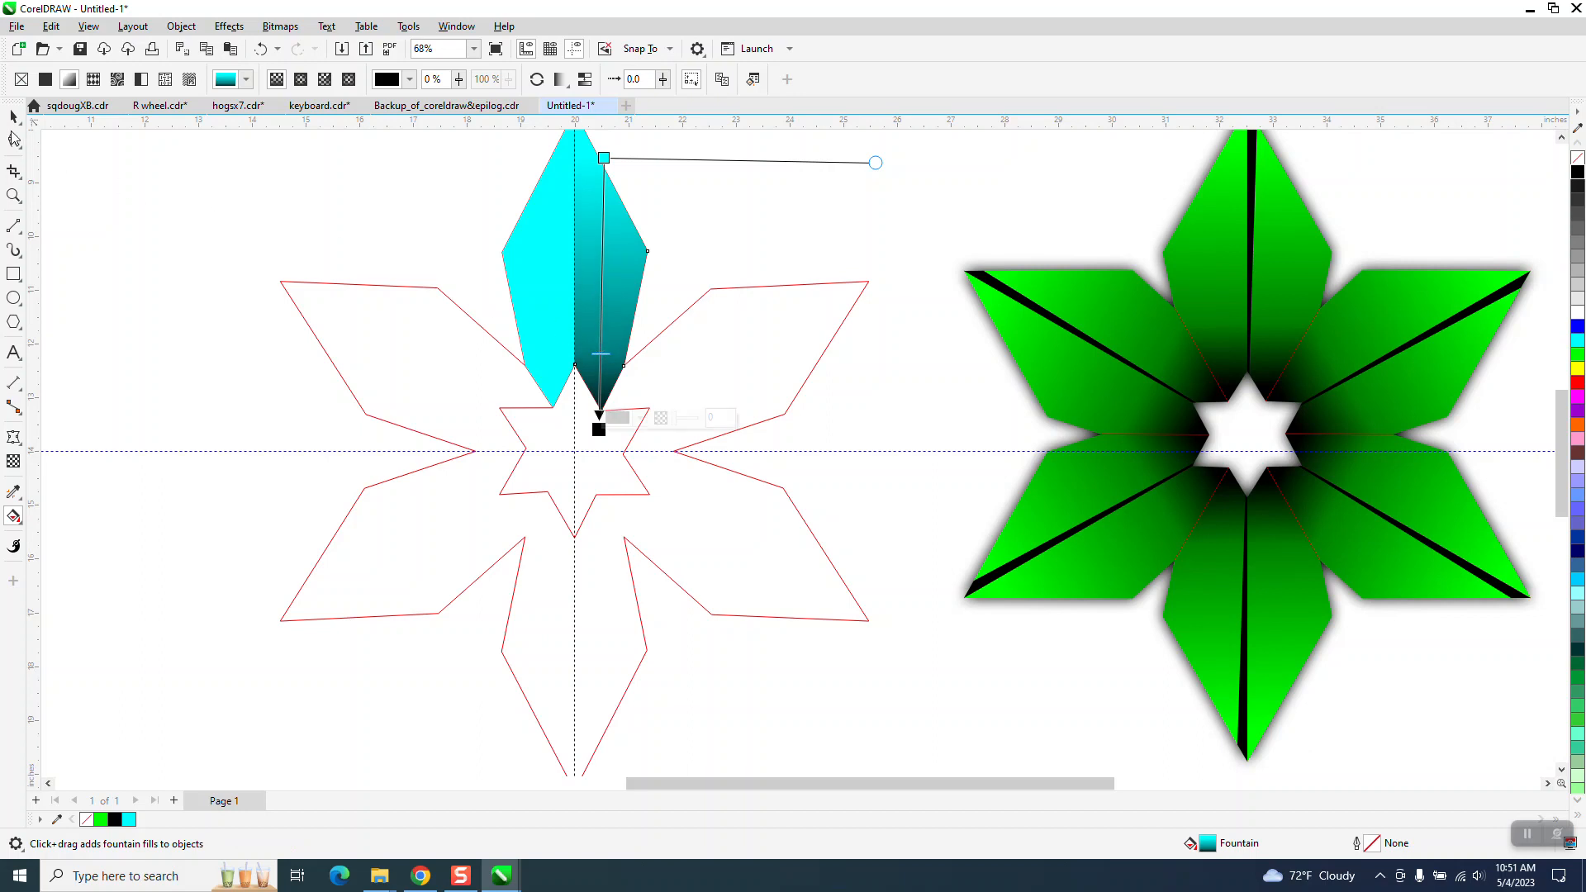
pyautogui.click(300, 233)
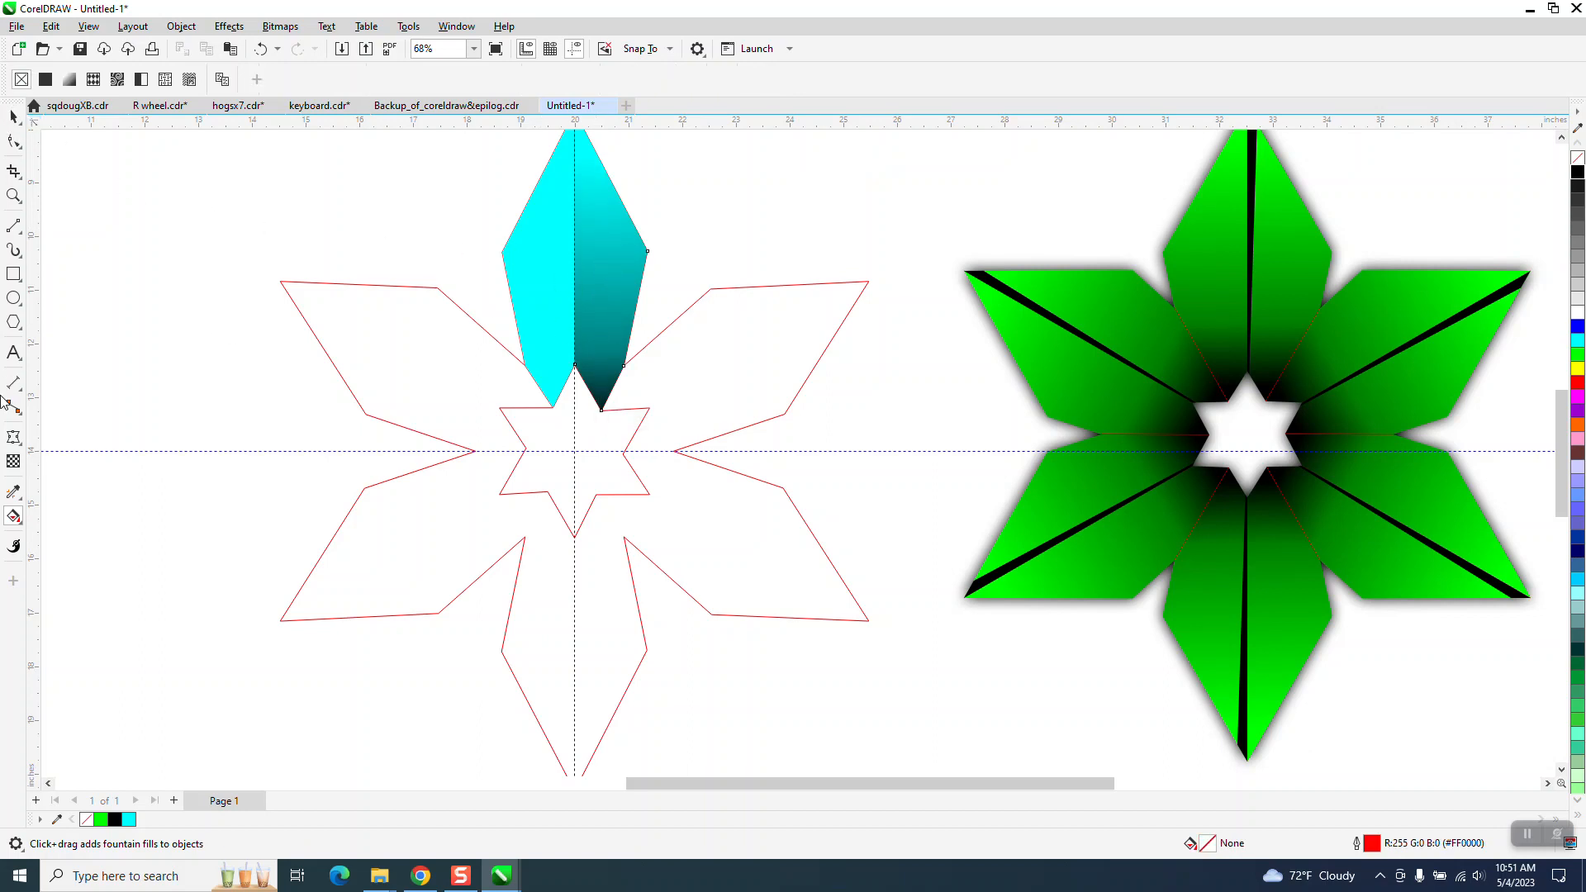
# Copy the right petal half's fountain fill to the left half with the Attributes Eyedropper.
pyautogui.click(23, 498)
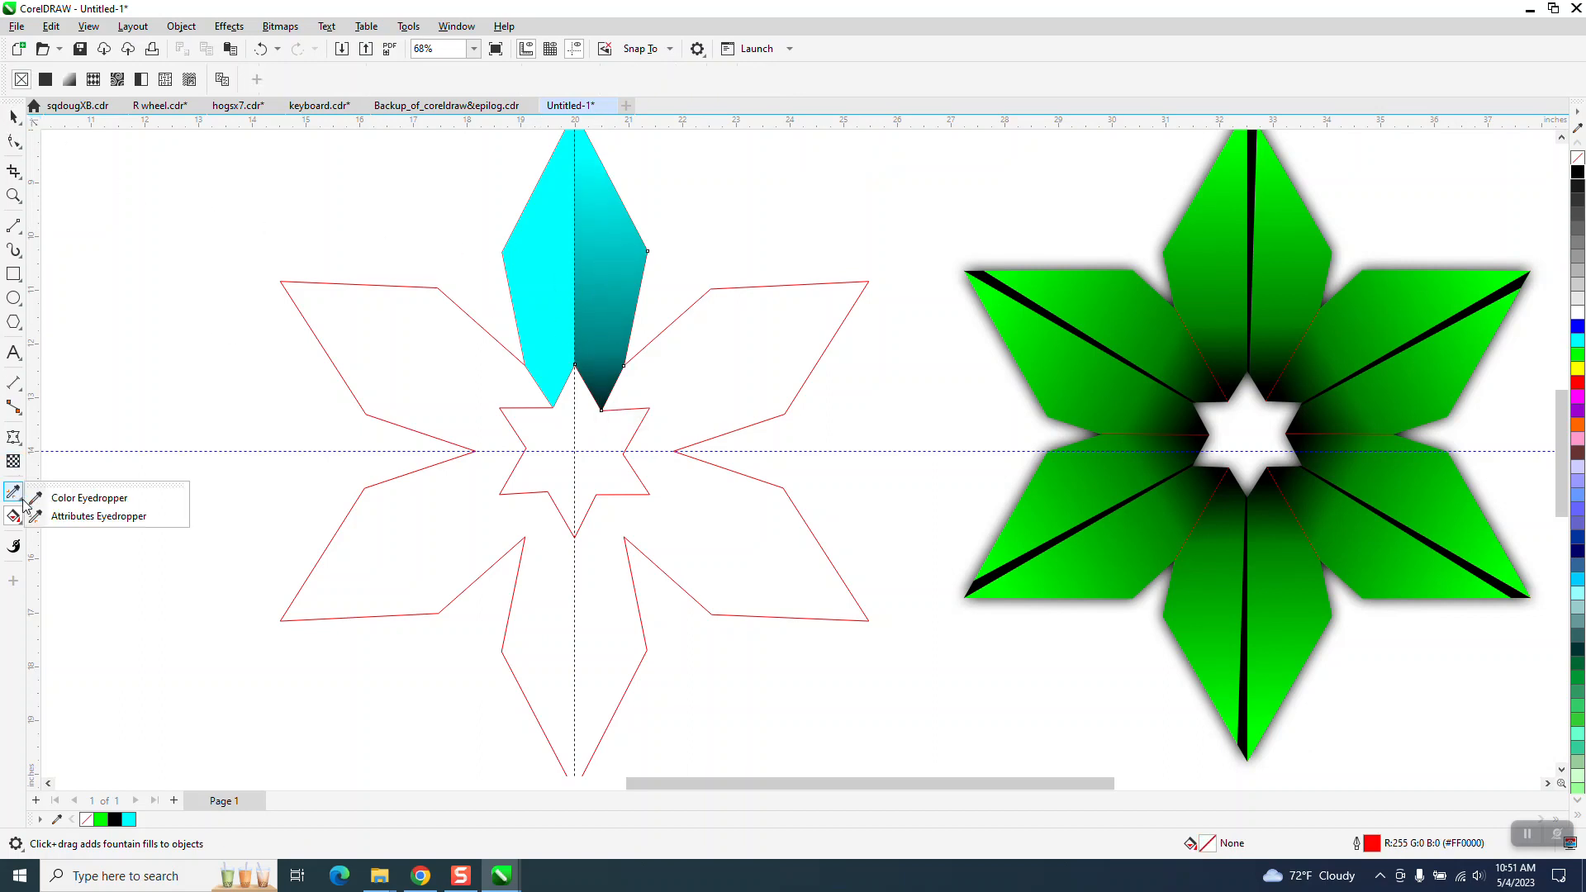
pyautogui.click(62, 521)
pyautogui.click(634, 281)
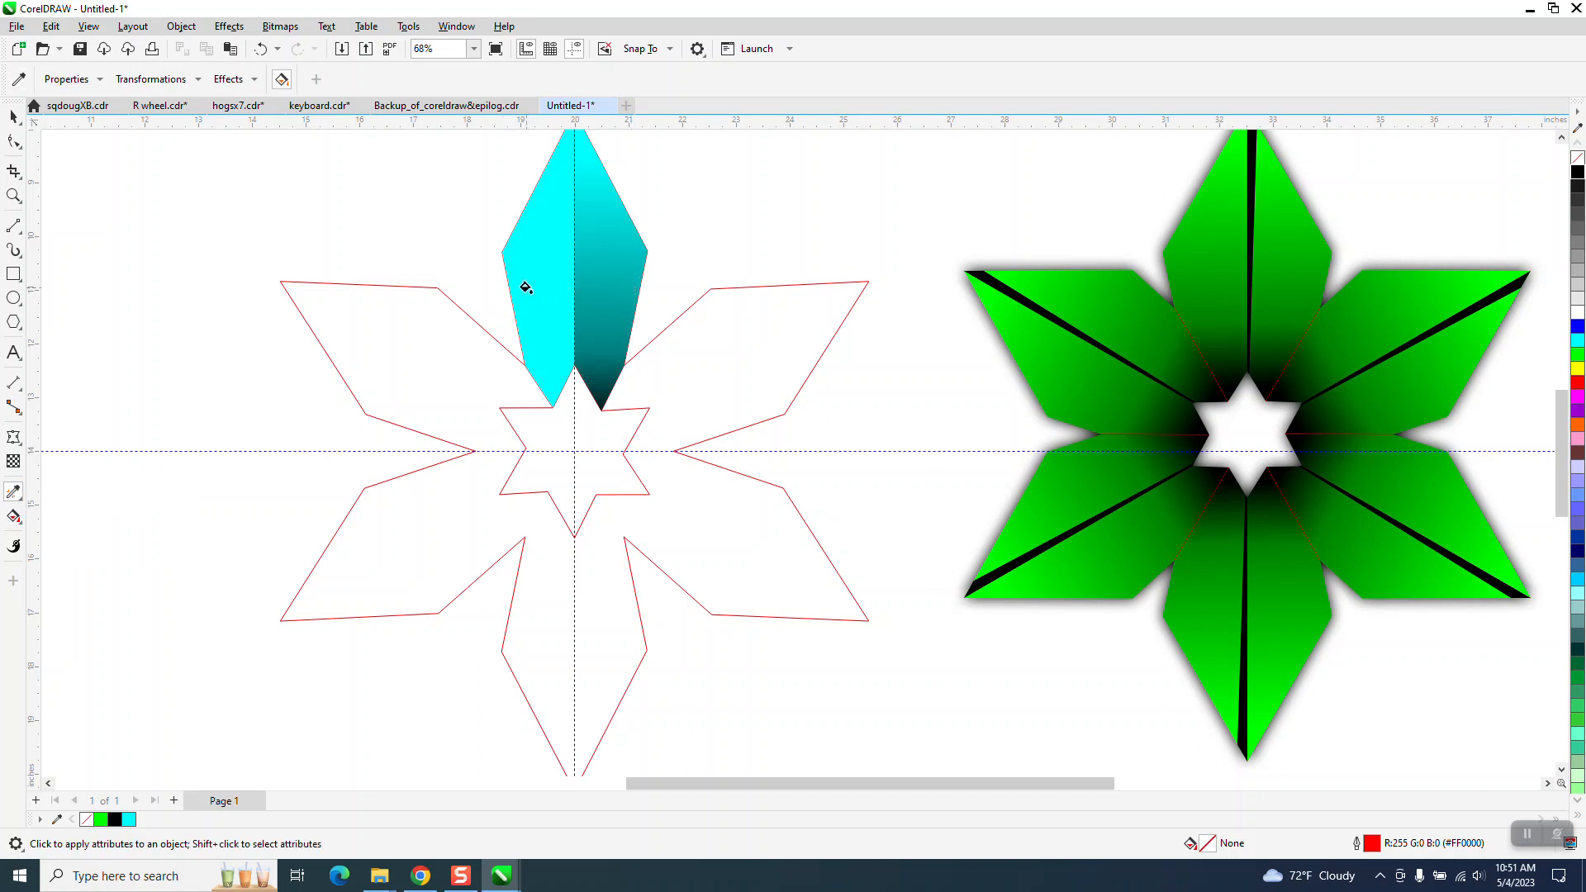
pyautogui.click(525, 287)
# Select the upper petal's halves together with their dividing and connecting lines, and group them.
pyautogui.scroll(-2, 573, 487)
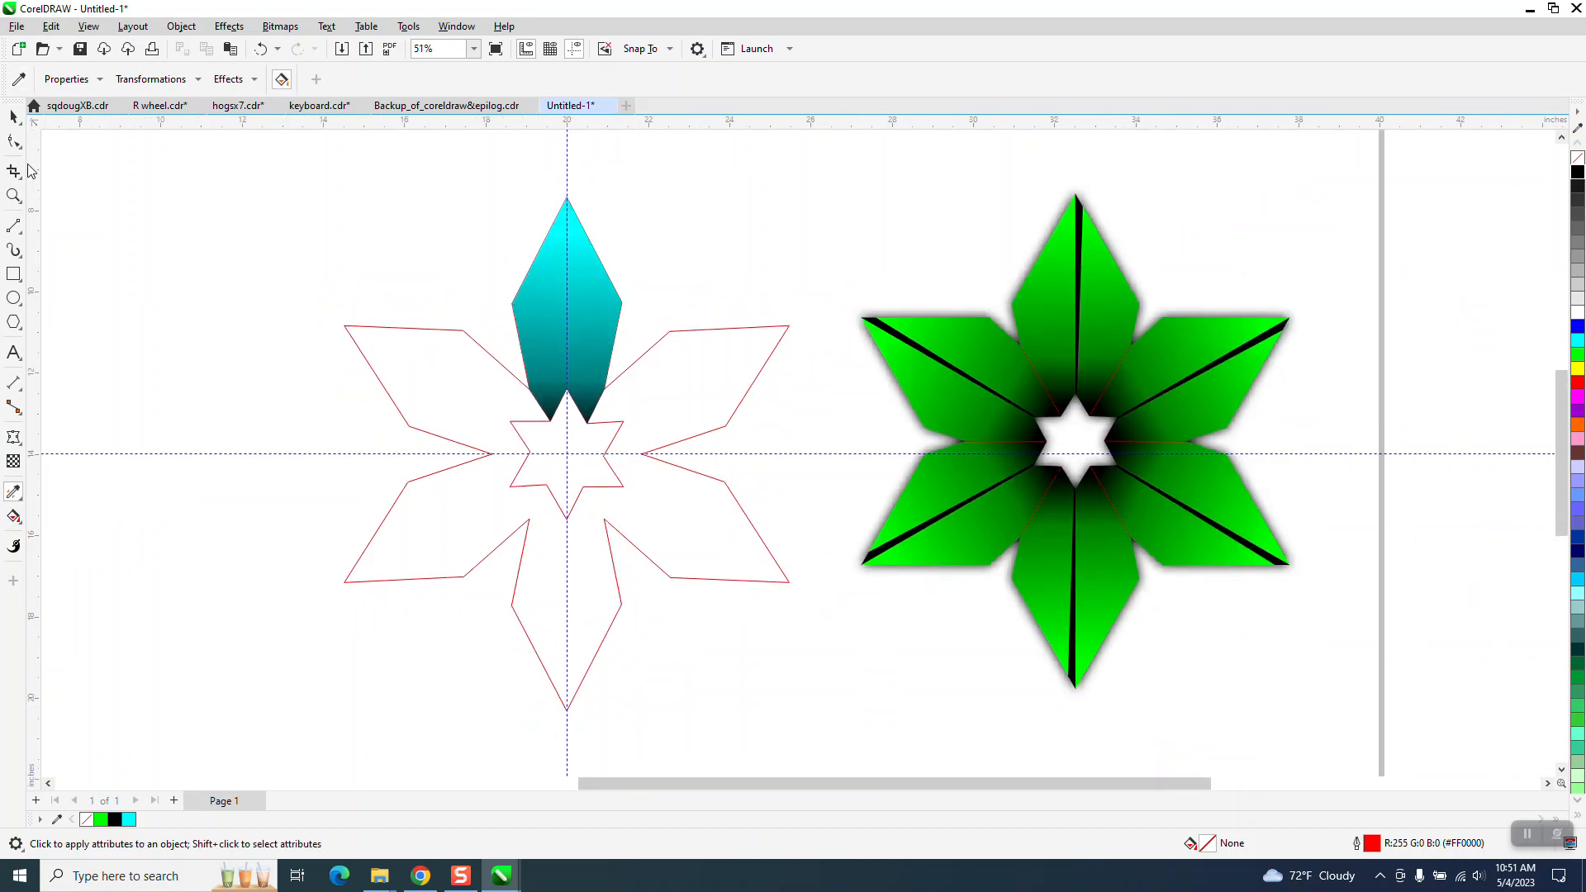
pyautogui.click(14, 116)
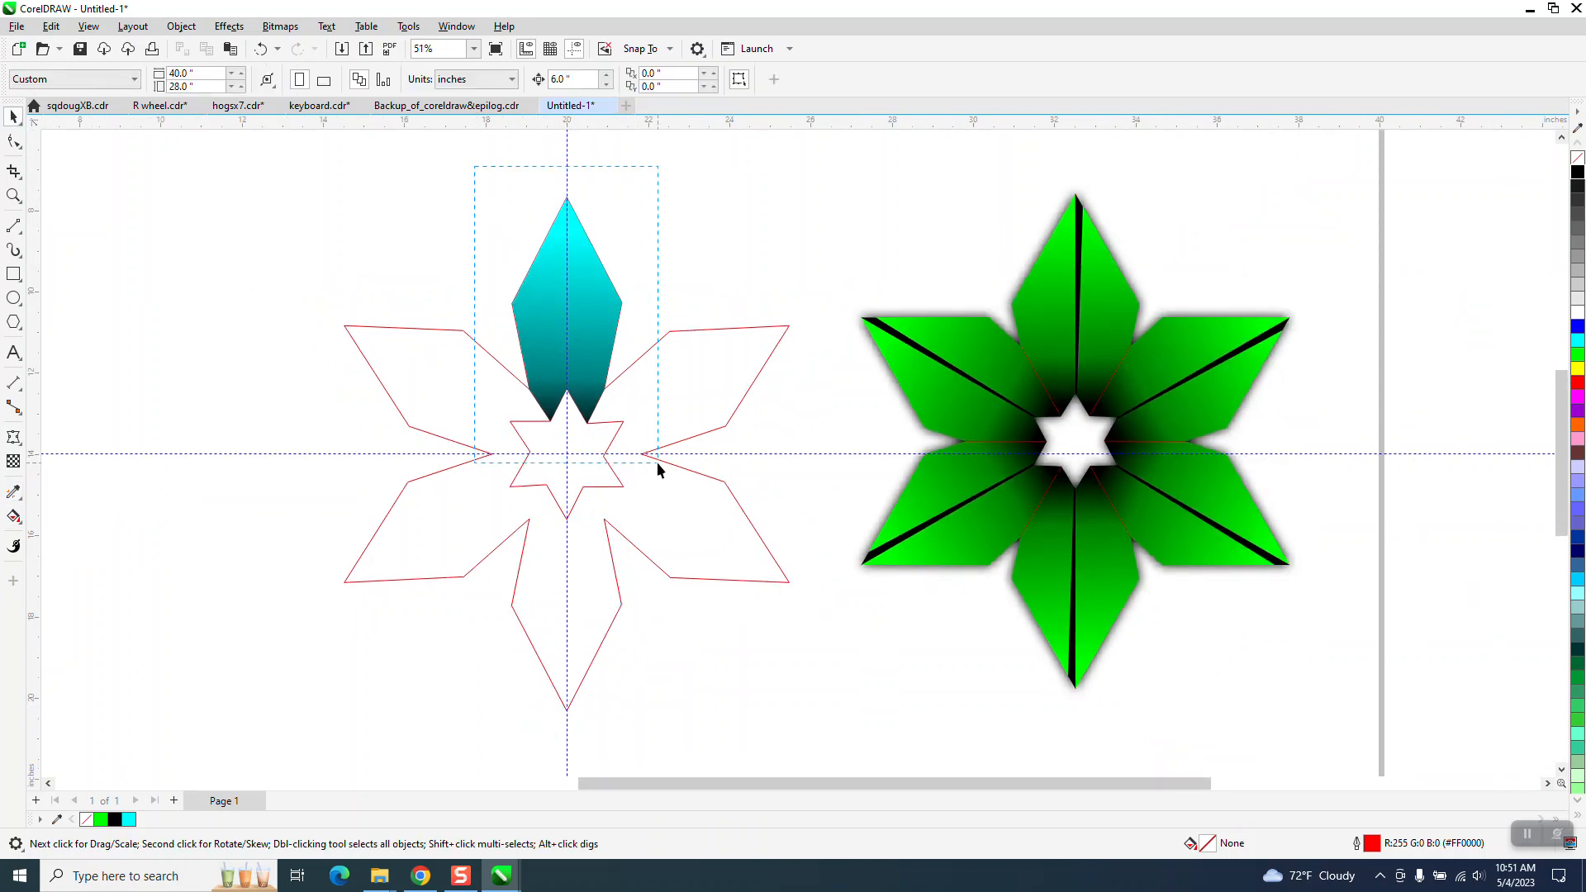
pyautogui.moveTo(657, 462); pyautogui.dragTo(656, 463)
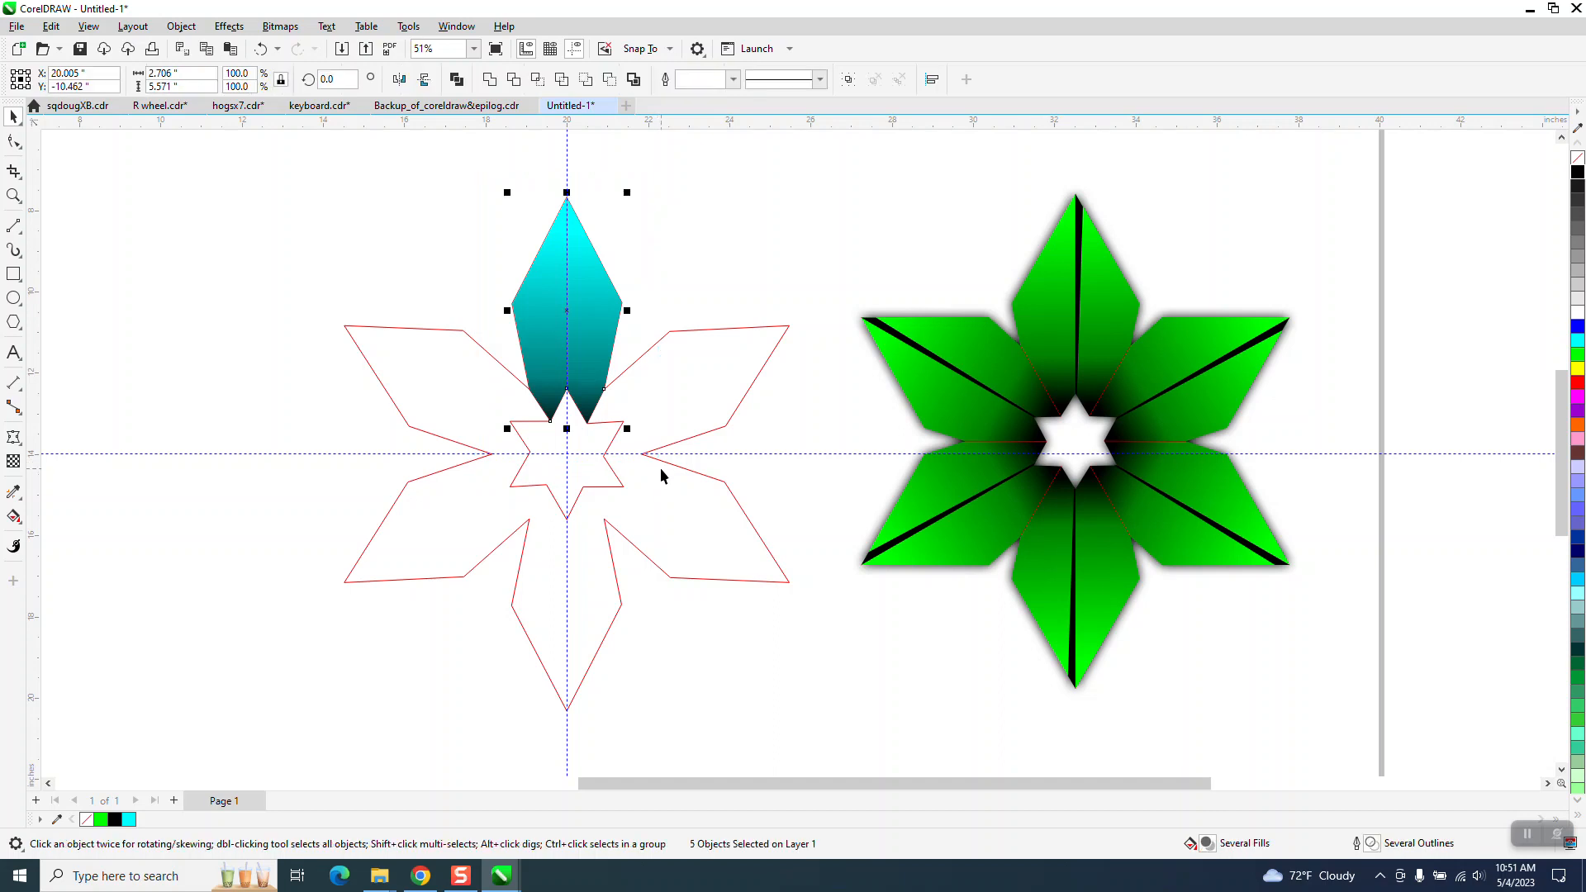
pyautogui.hotkey('ctrl', 'g')
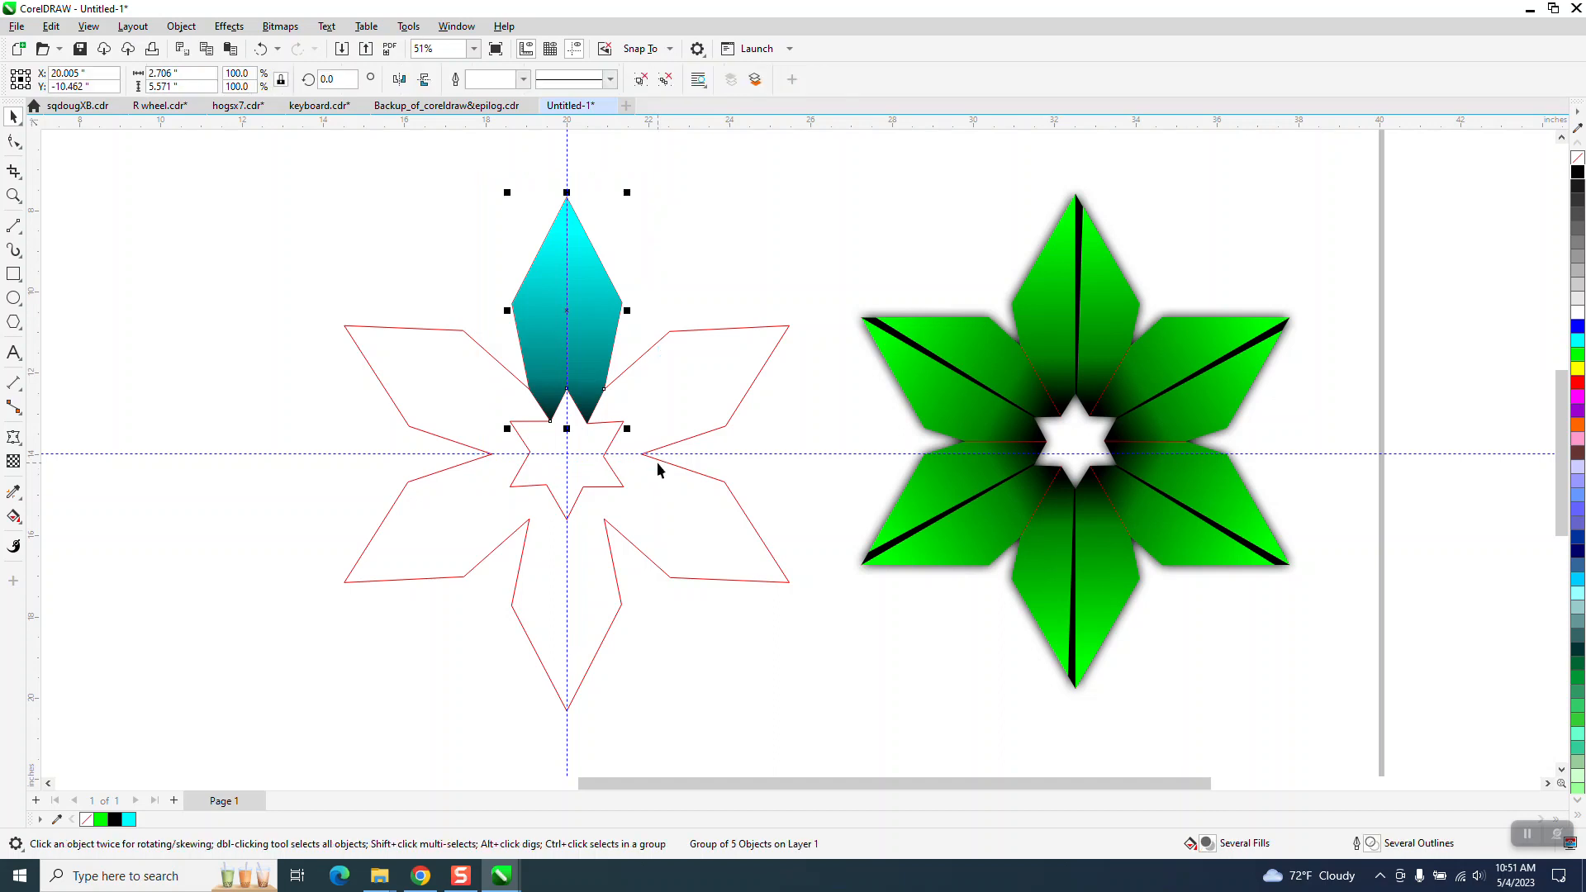
# Delete the red outer star outline and the red inner star.
pyautogui.click(734, 331)
pyautogui.press('Delete')
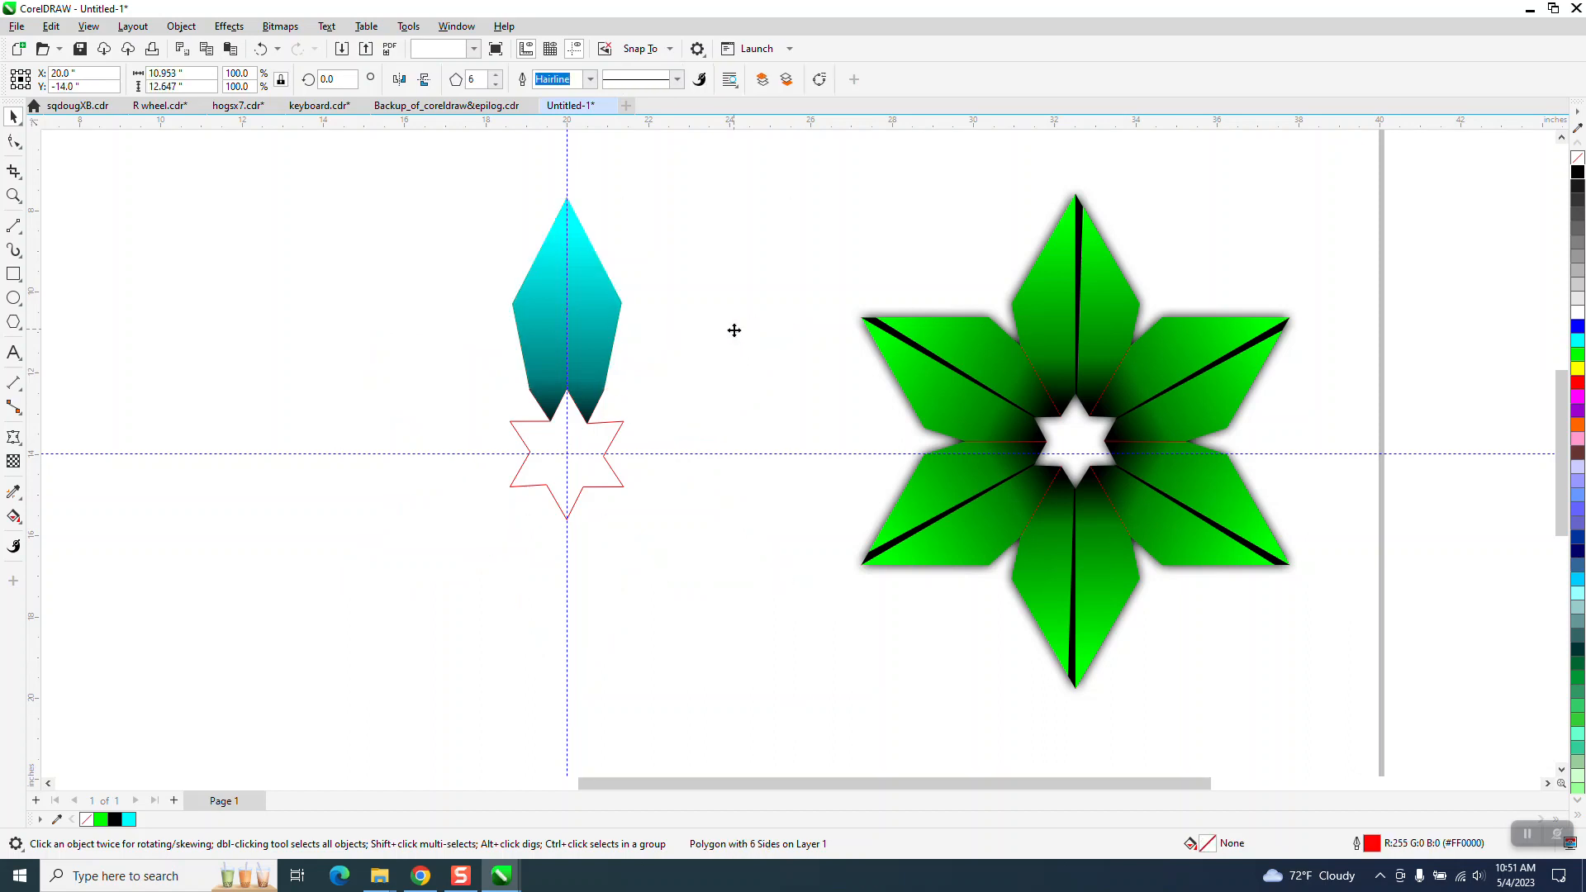
pyautogui.click(614, 431)
pyautogui.press('Delete')
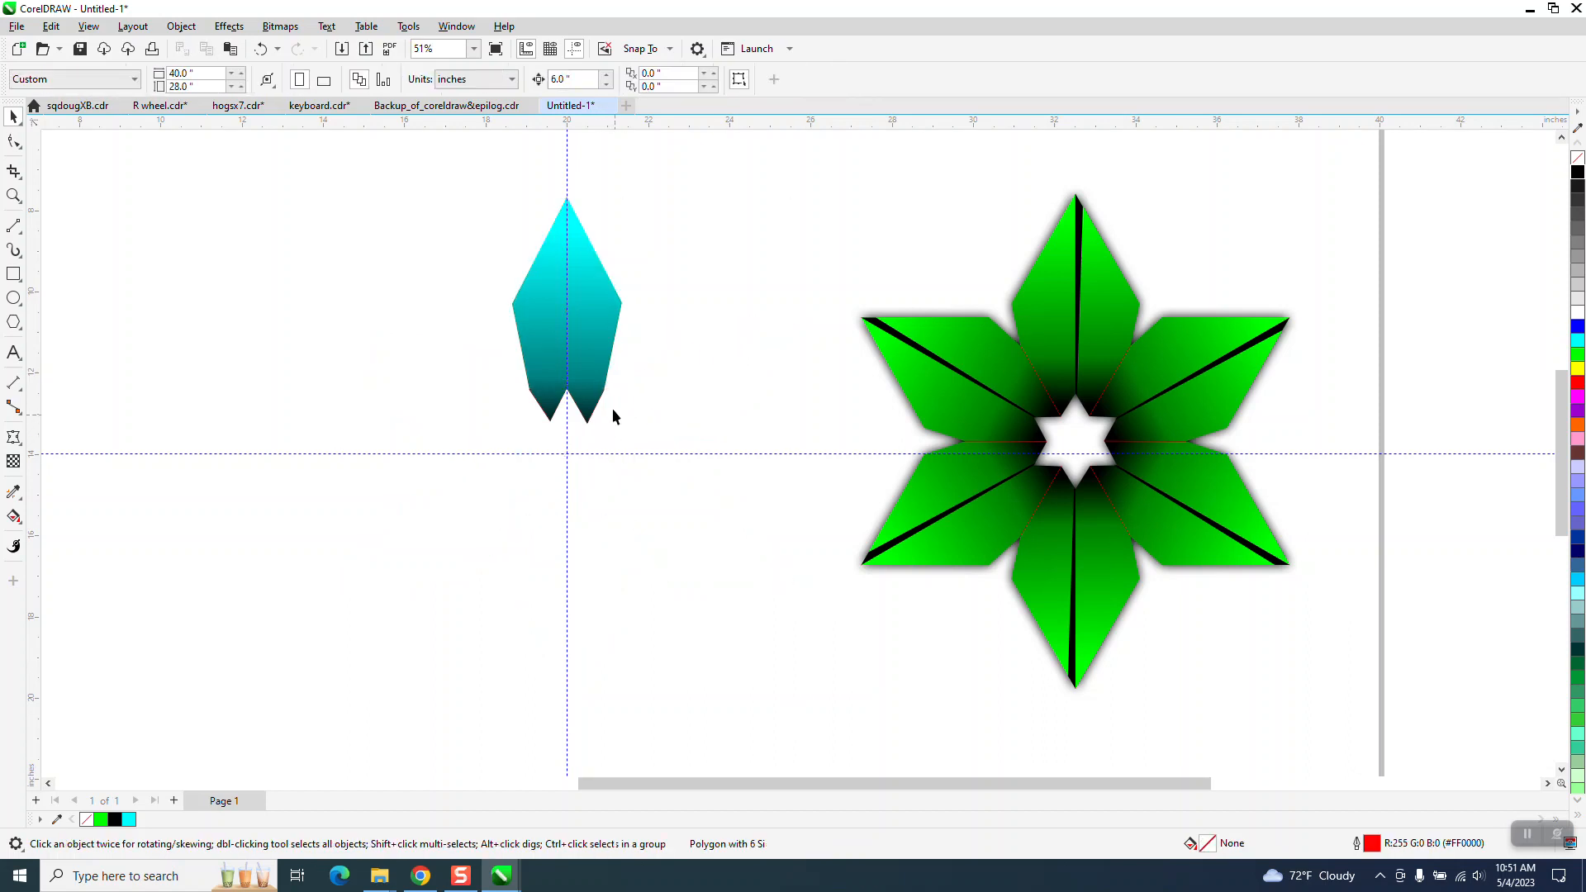
# Place the cyan petal group's rotation center on the intersection of the guidelines.
pyautogui.click(595, 329)
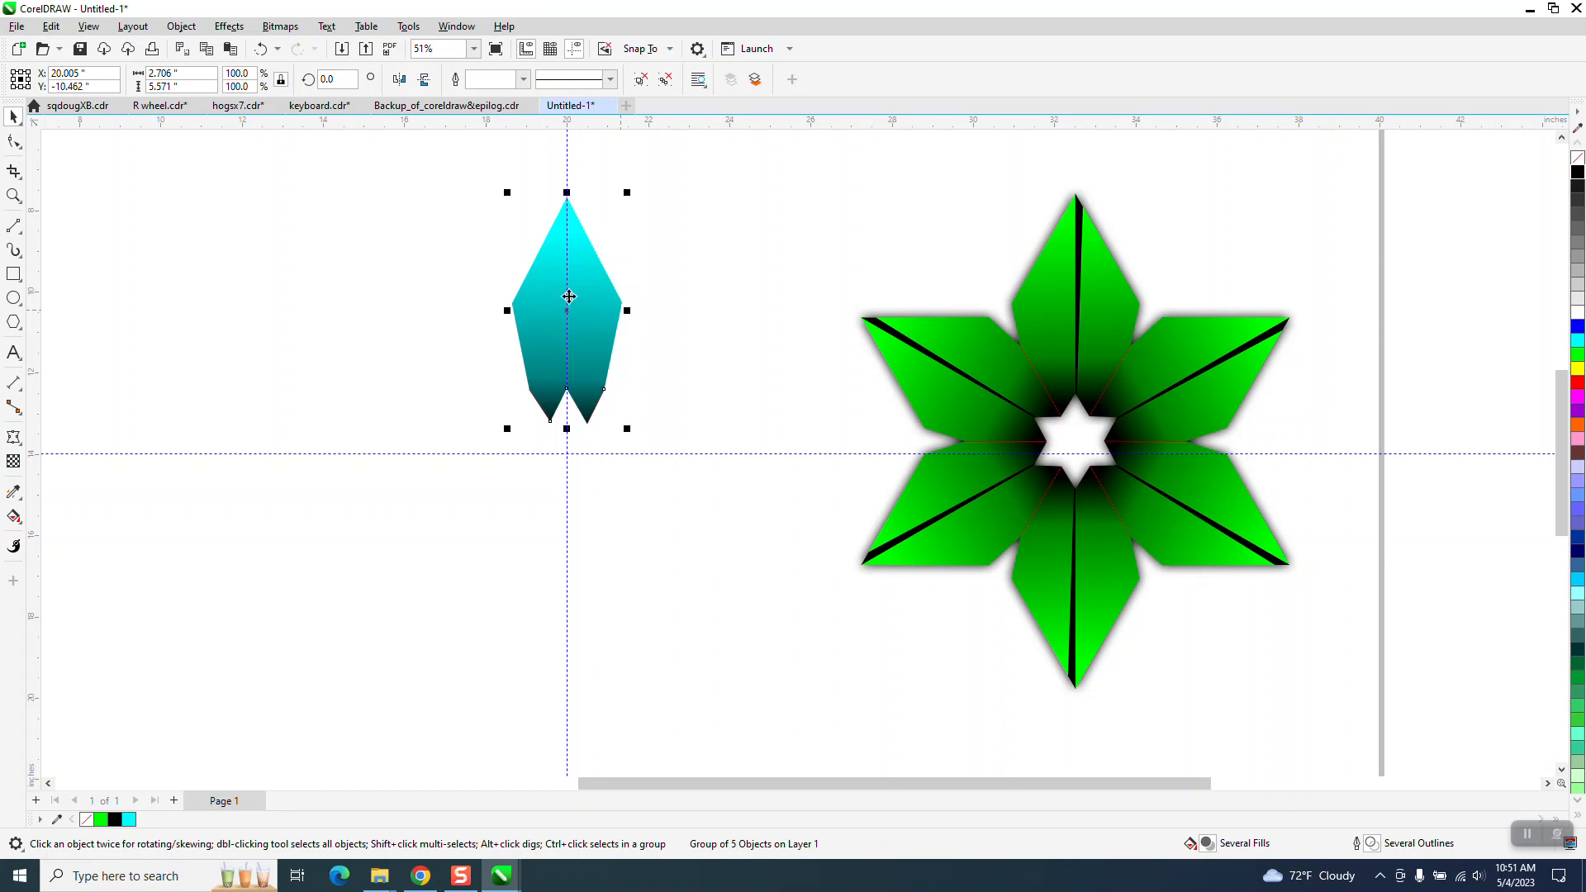
pyautogui.click(570, 310)
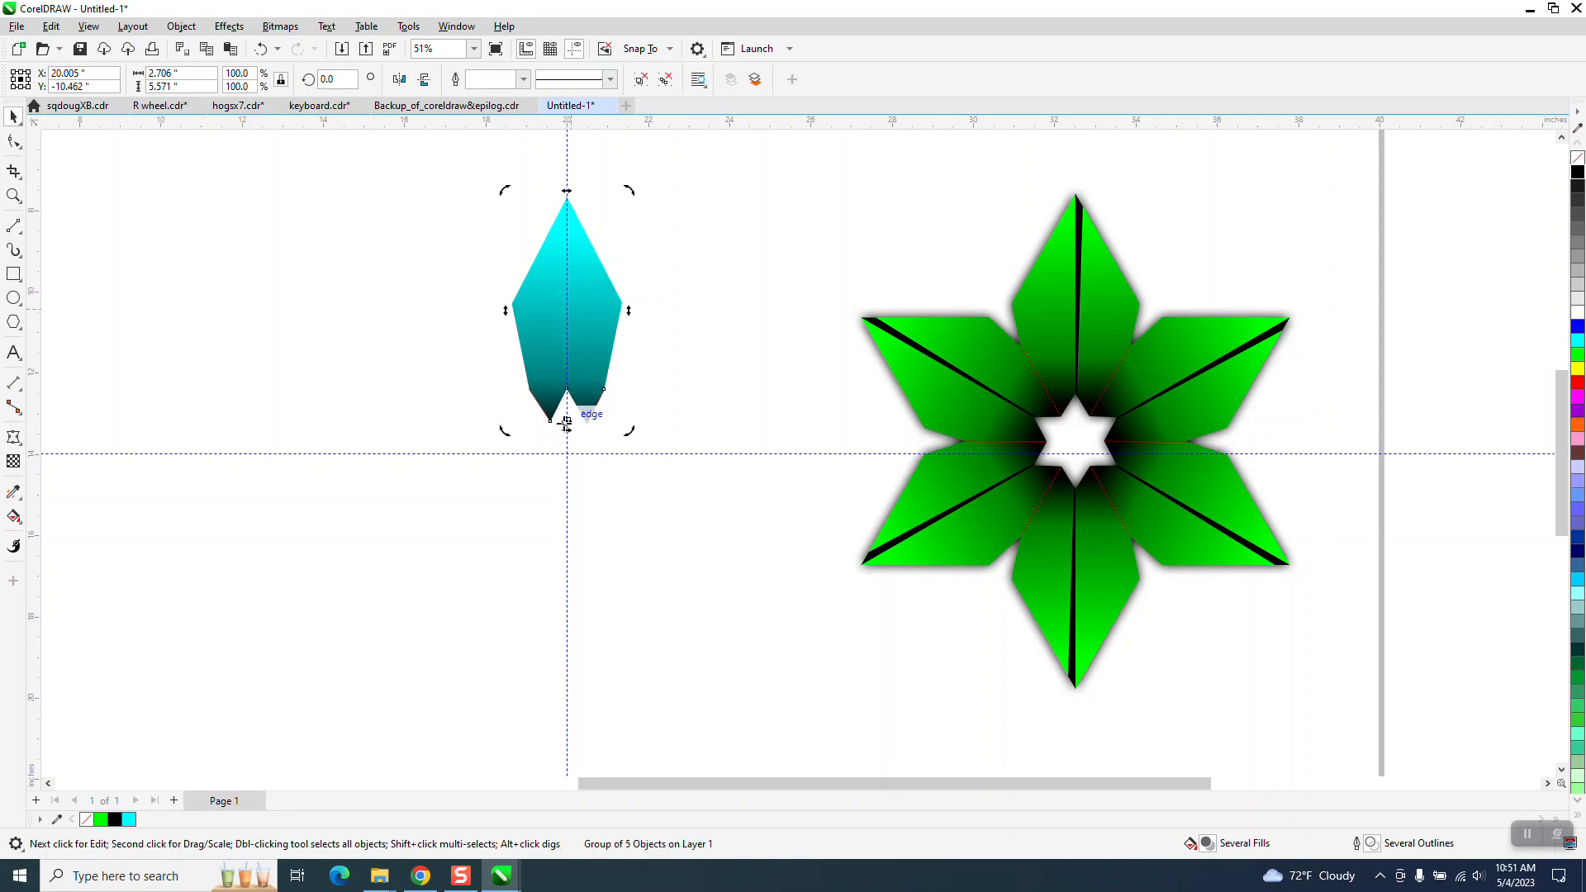
pyautogui.click(583, 338)
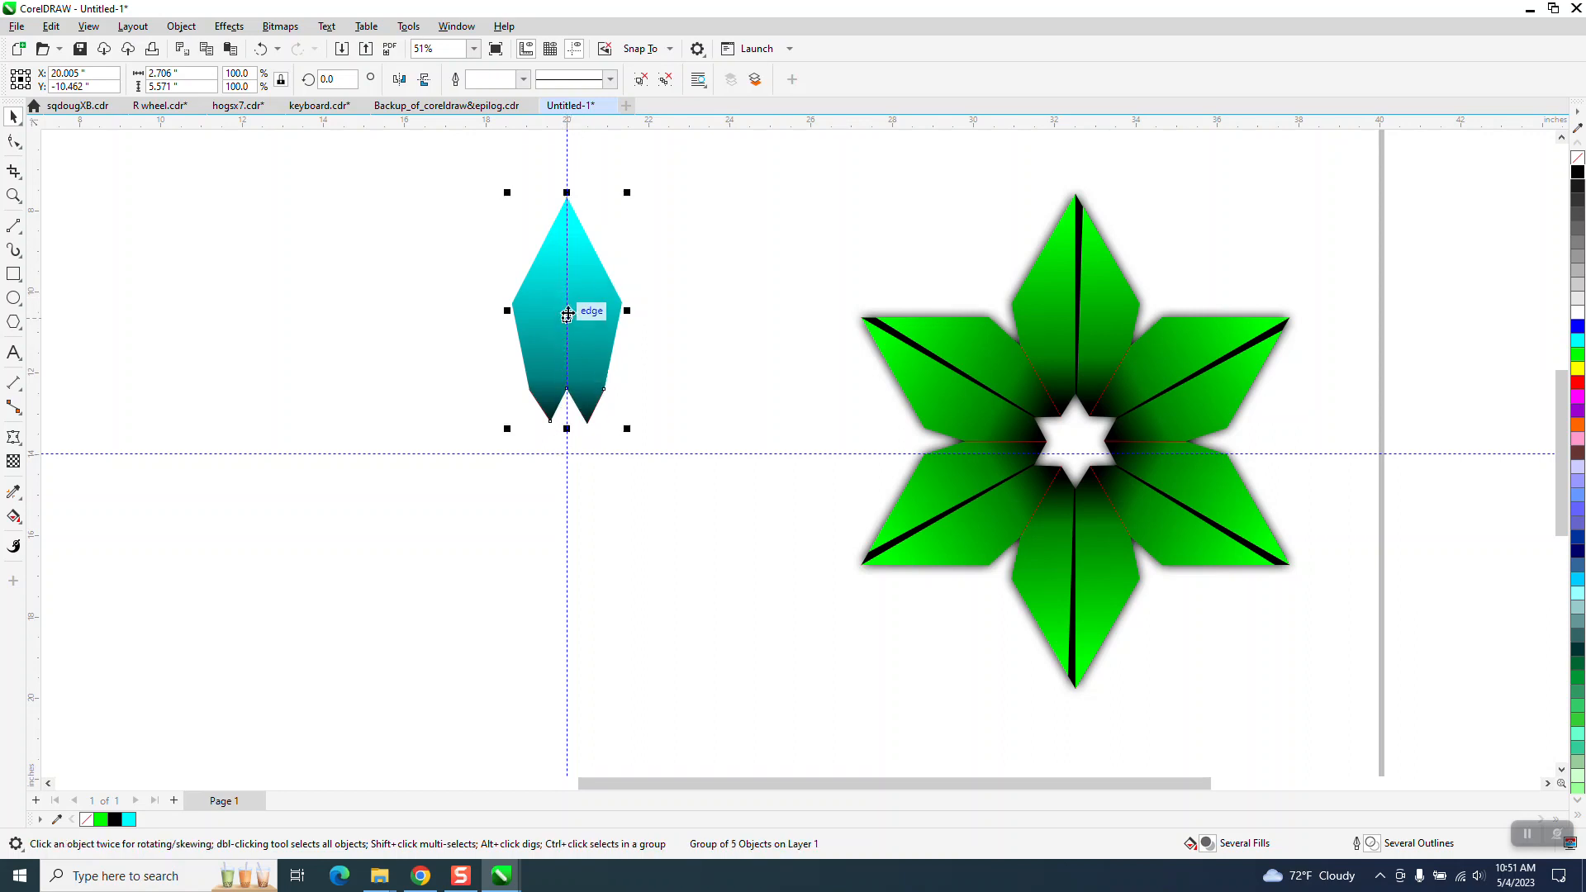
pyautogui.click(588, 313)
pyautogui.moveTo(564, 453)
pyautogui.mouseDown()
pyautogui.moveTo(676, 504)
pyautogui.moveTo(566, 454)
pyautogui.mouseUp()
pyautogui.click(567, 454)
pyautogui.click(582, 375)
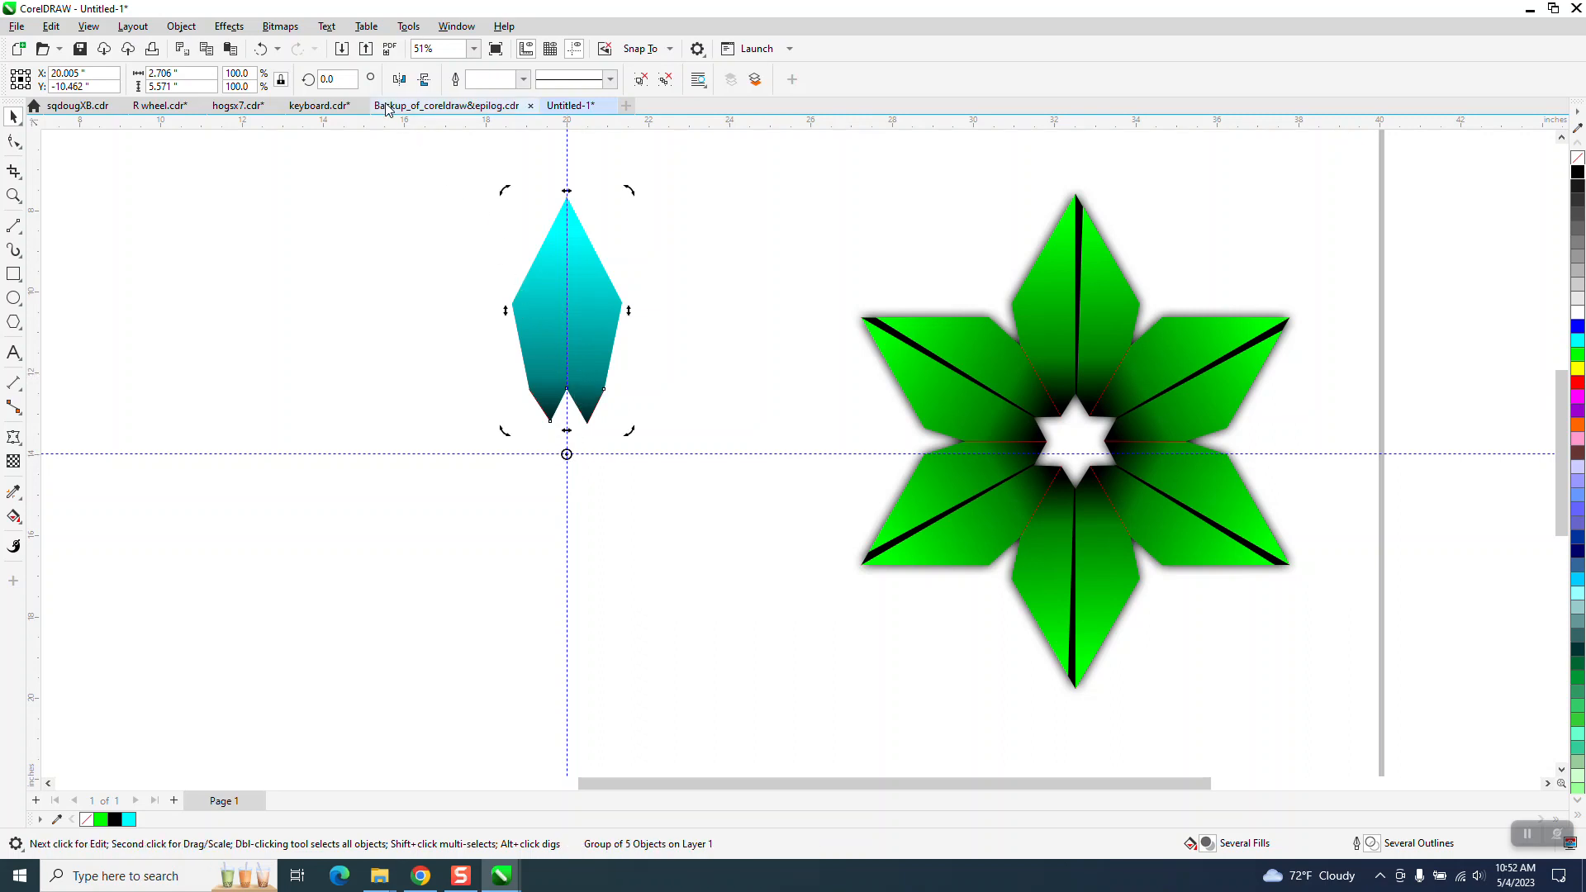
# Add five copies of the petal group around the center, each rotated a further 60 degrees.
pyautogui.write('60')
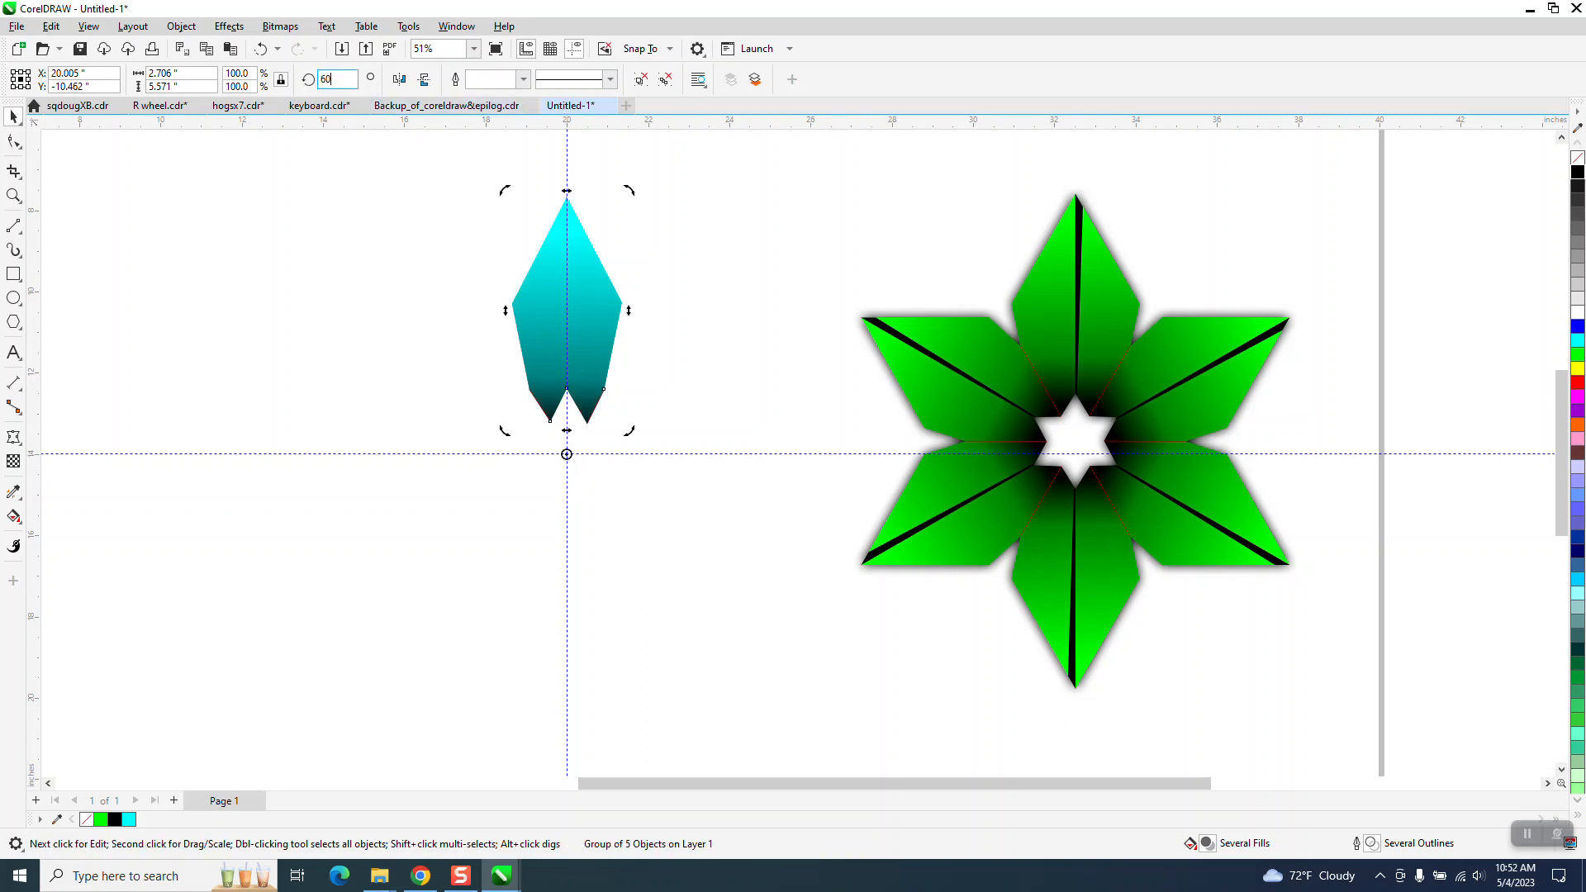
pyautogui.press('Return')
pyautogui.hotkey('ctrl', 'r')
pyautogui.hotkey('ctrl', 'r')
pyautogui.hotkey('ctrl', 'r')
pyautogui.hotkey('ctrl', 'r')
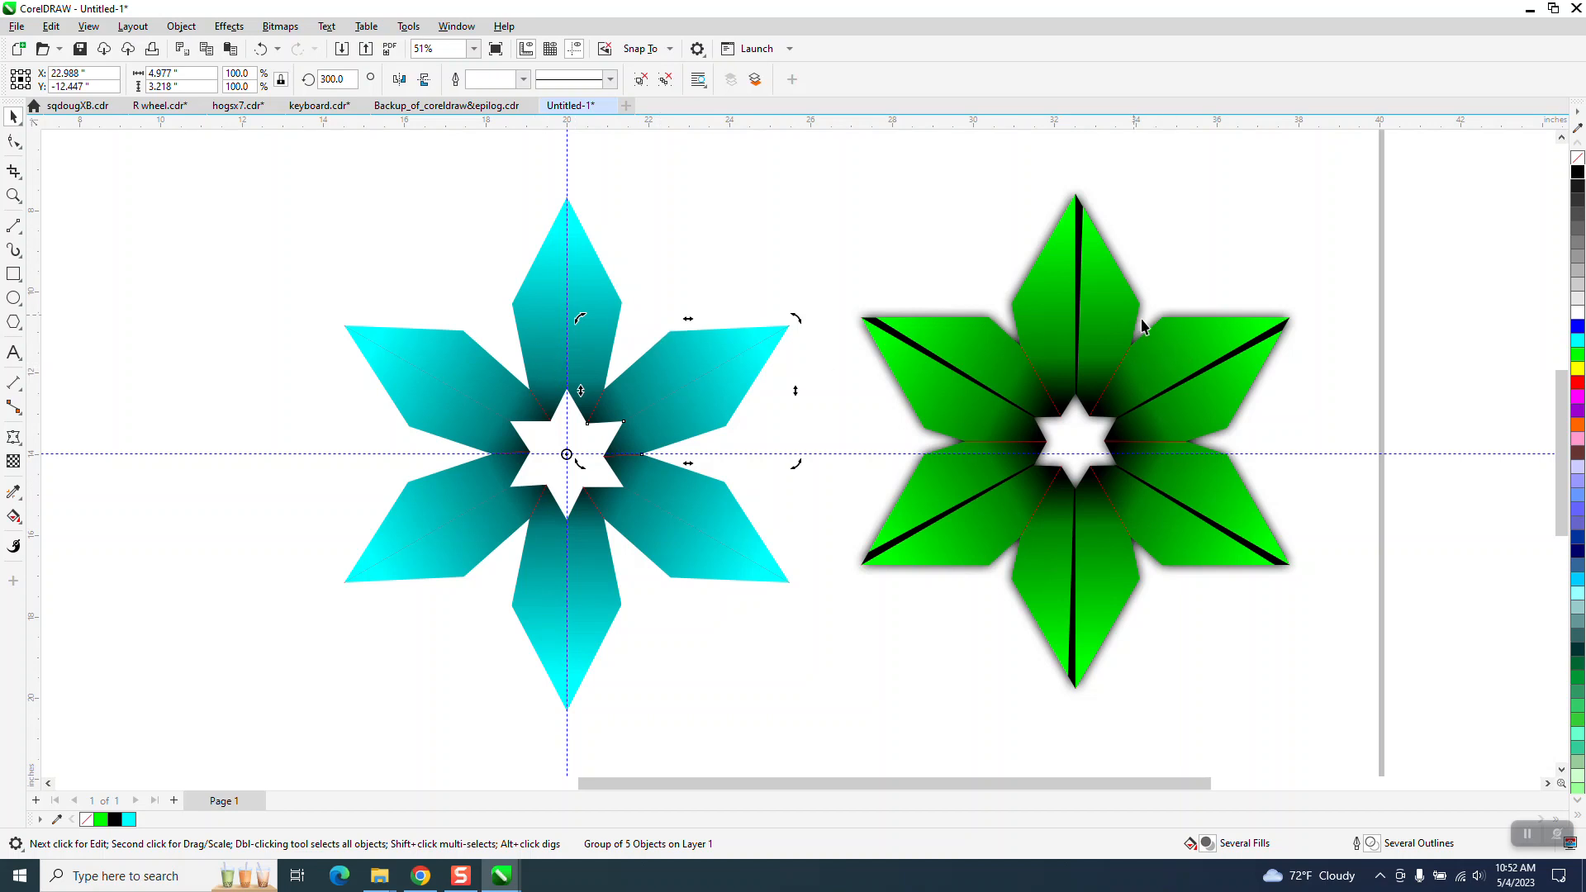
# Select all six cyan petals and group them into one flower.
pyautogui.scroll(-2, 556, 287)
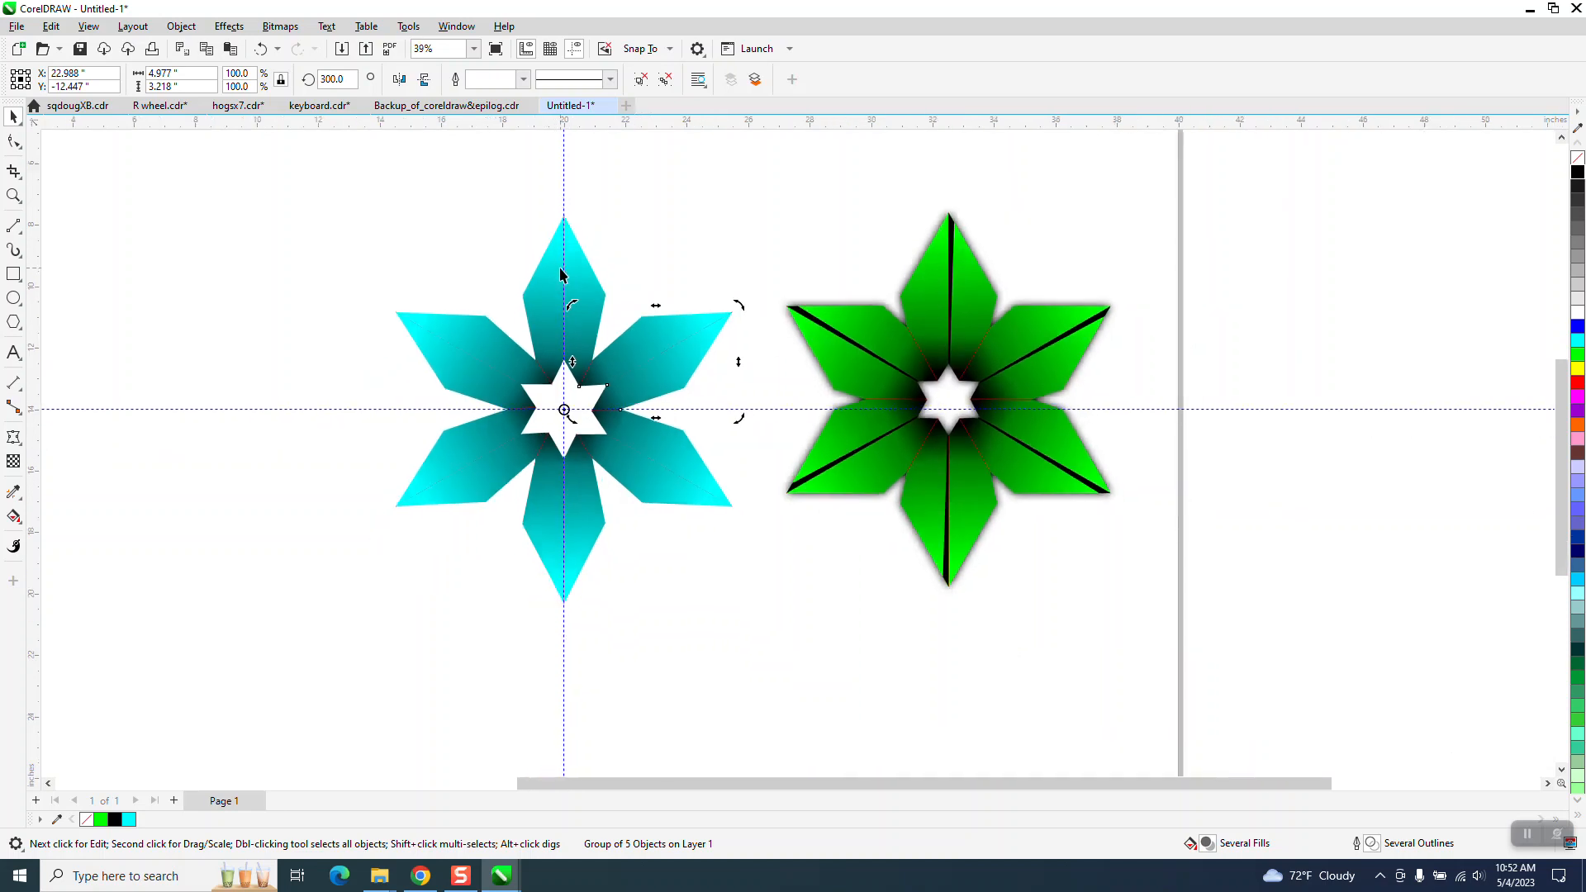
pyautogui.moveTo(375, 207); pyautogui.dragTo(742, 534)
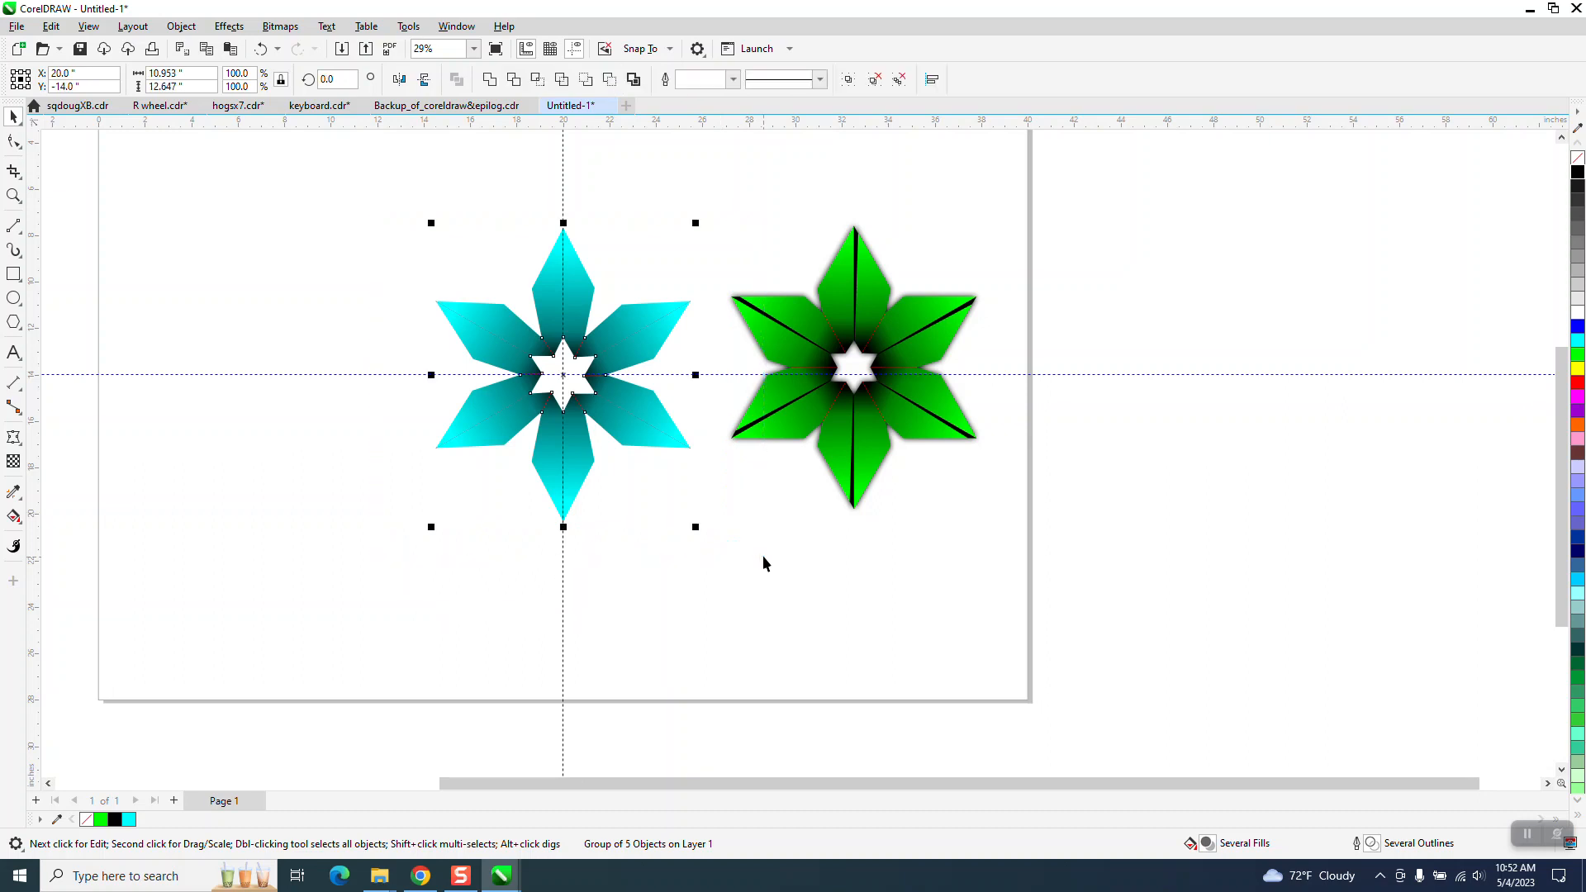
pyautogui.hotkey('ctrl', 'g')
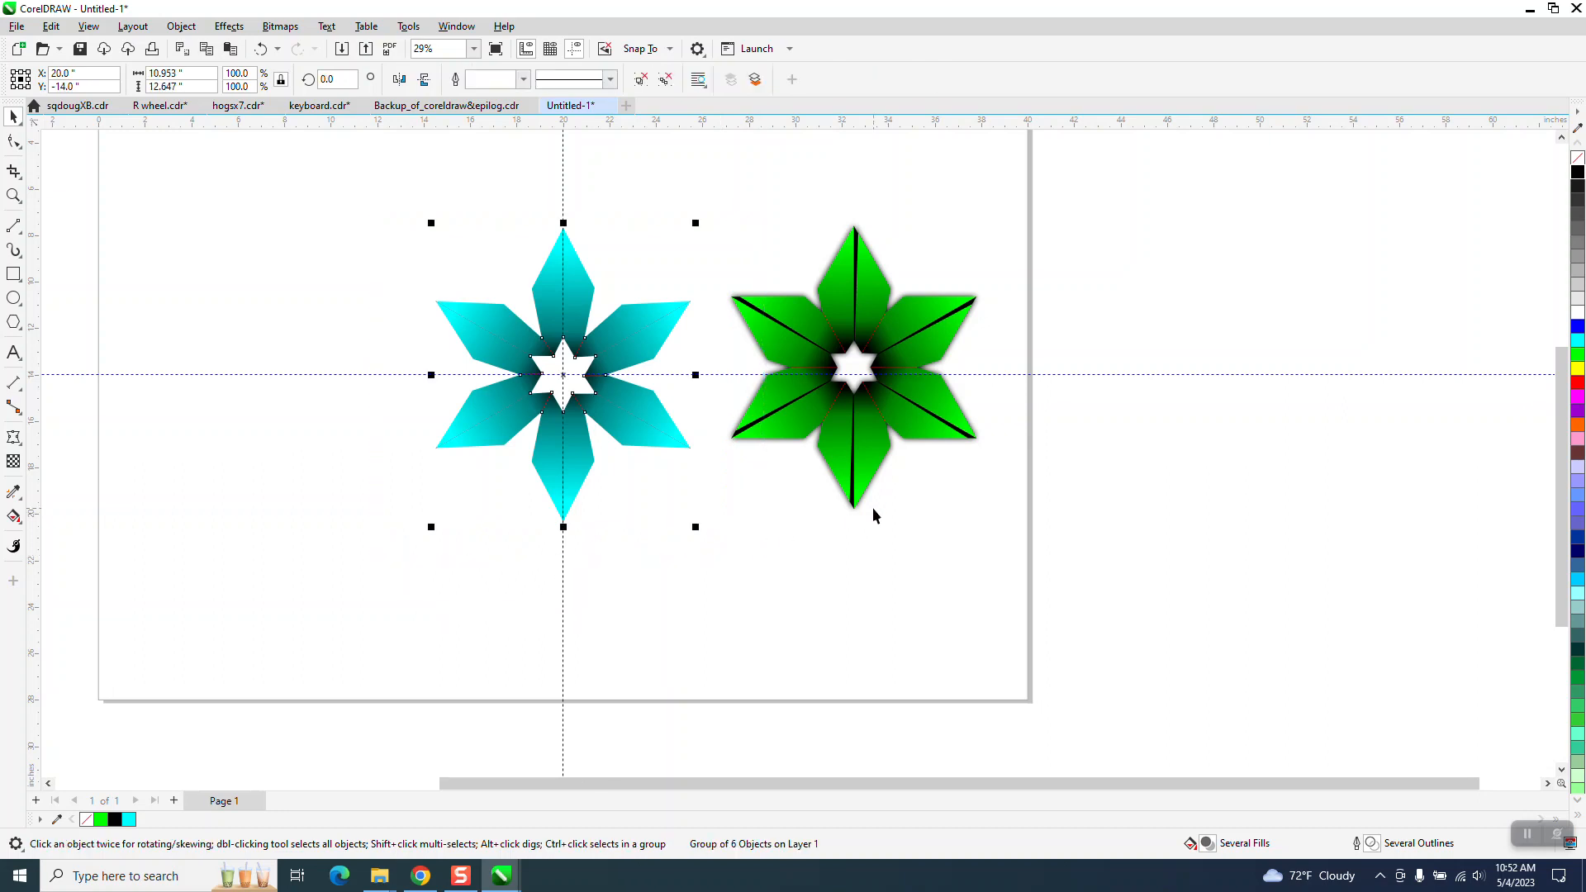
# Draw a rectangle about 14.3 by 14.2 inches enclosing the cyan flower.
pyautogui.click(14, 273)
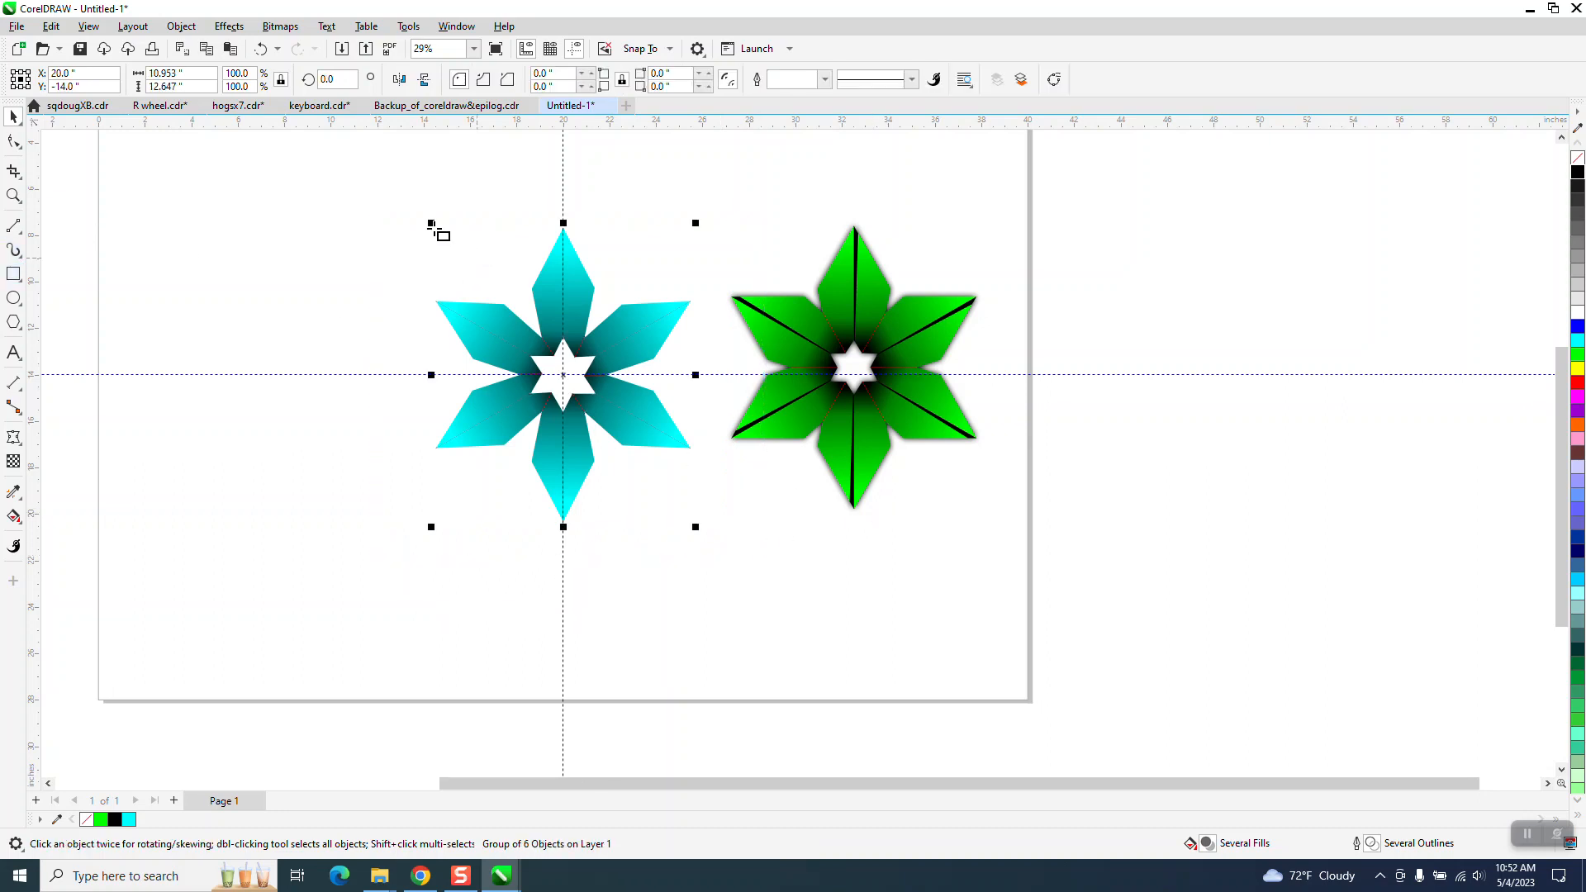
pyautogui.moveTo(389, 199); pyautogui.dragTo(721, 528)
pyautogui.click(14, 116)
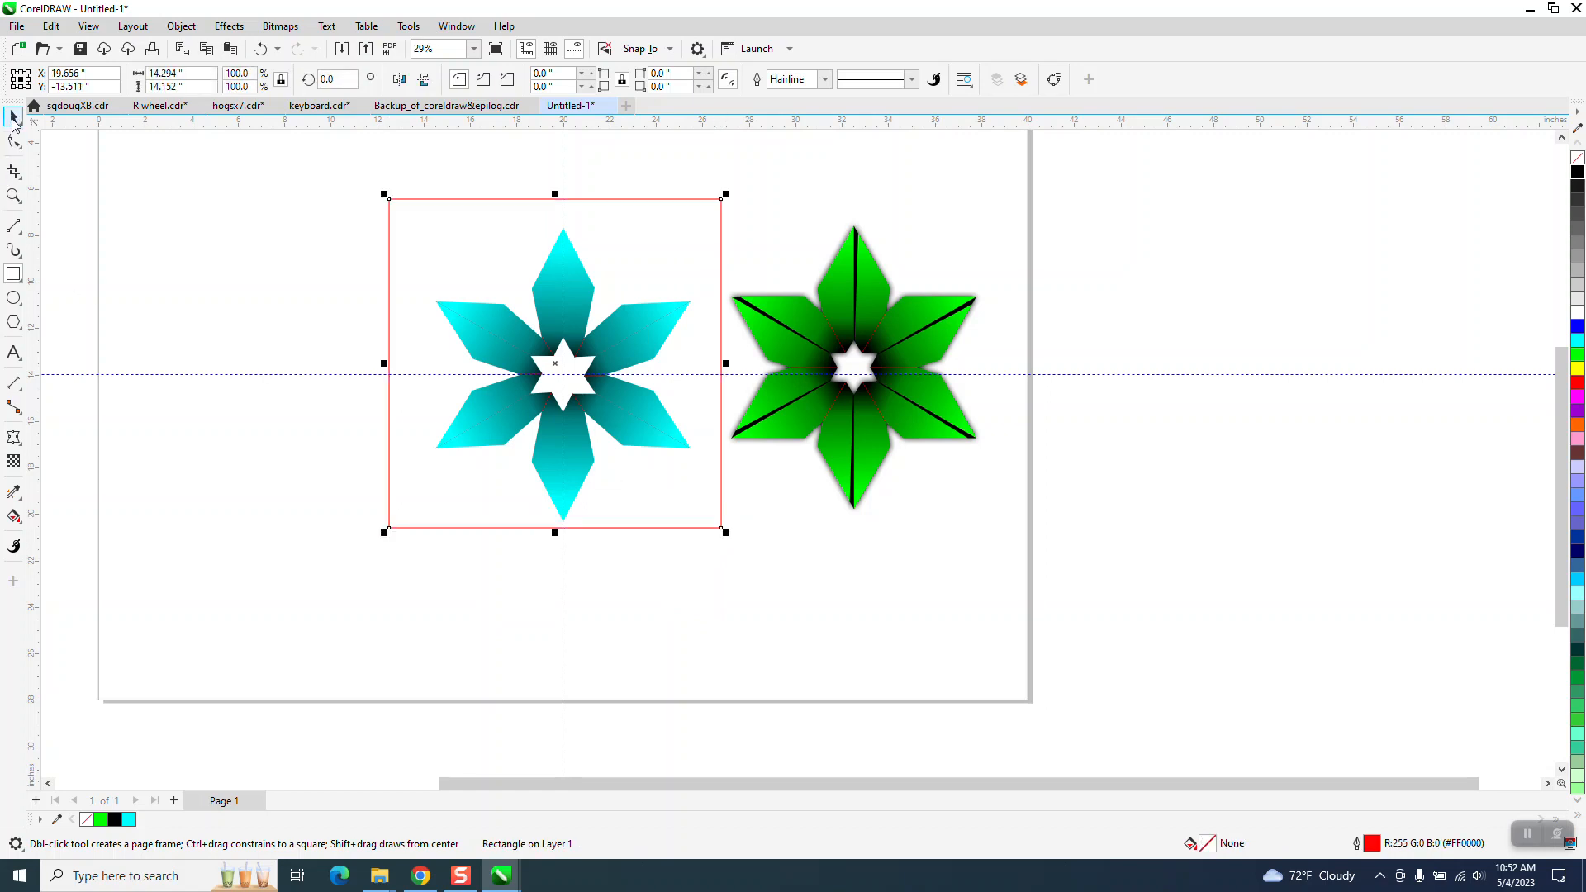
# Smart Fill the area between the rectangle and the cyan flower with black, and nudge the filled shape 18 inches left.
pyautogui.click(23, 526)
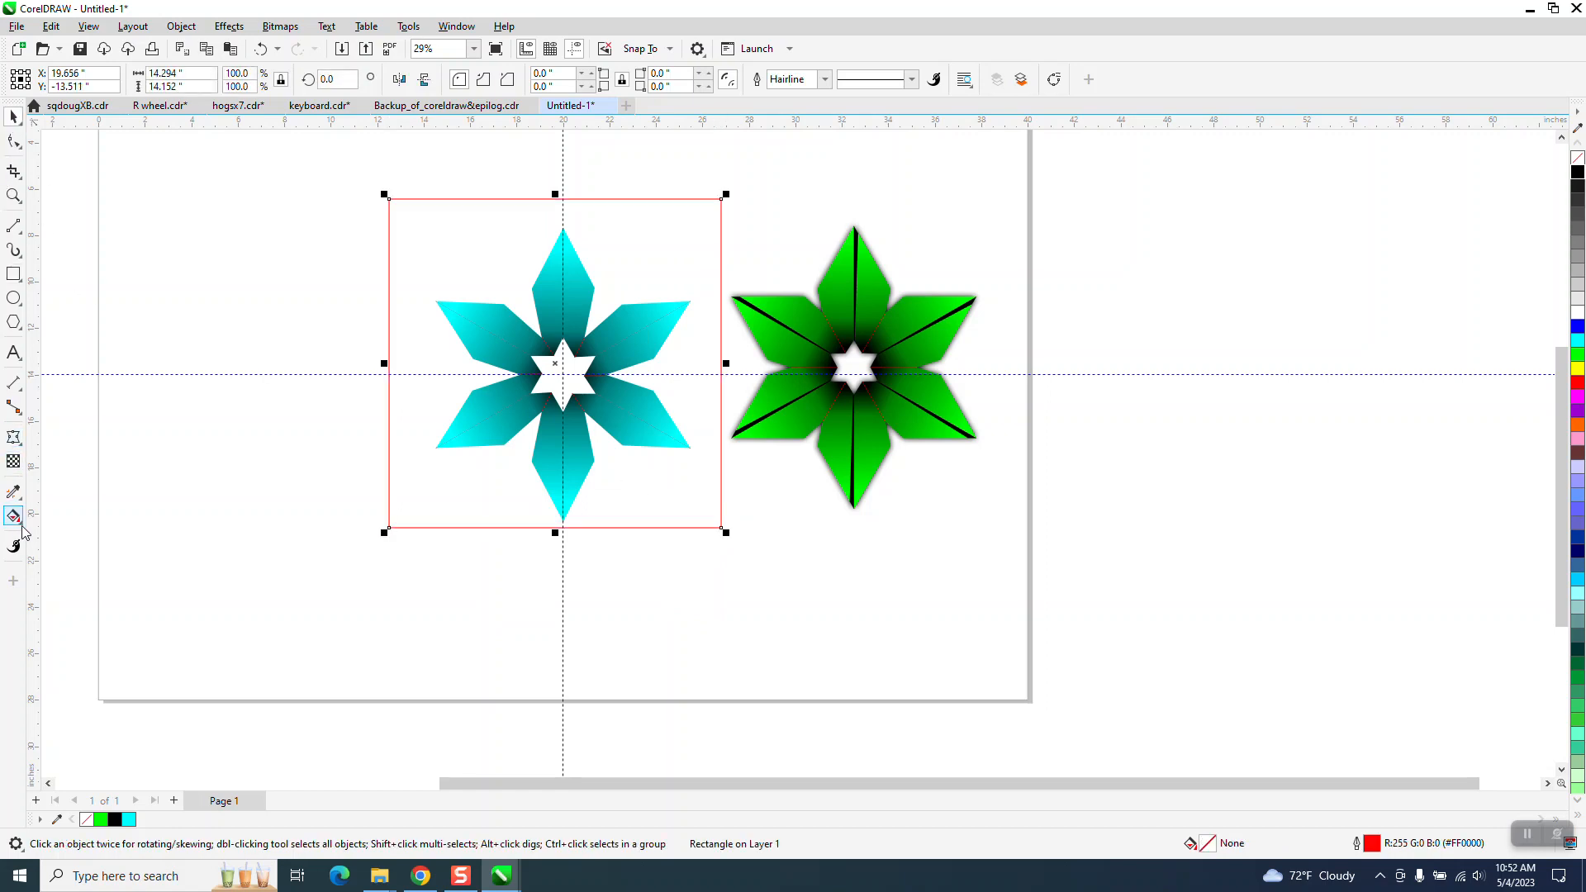
pyautogui.click(22, 529)
pyautogui.click(49, 538)
pyautogui.click(192, 80)
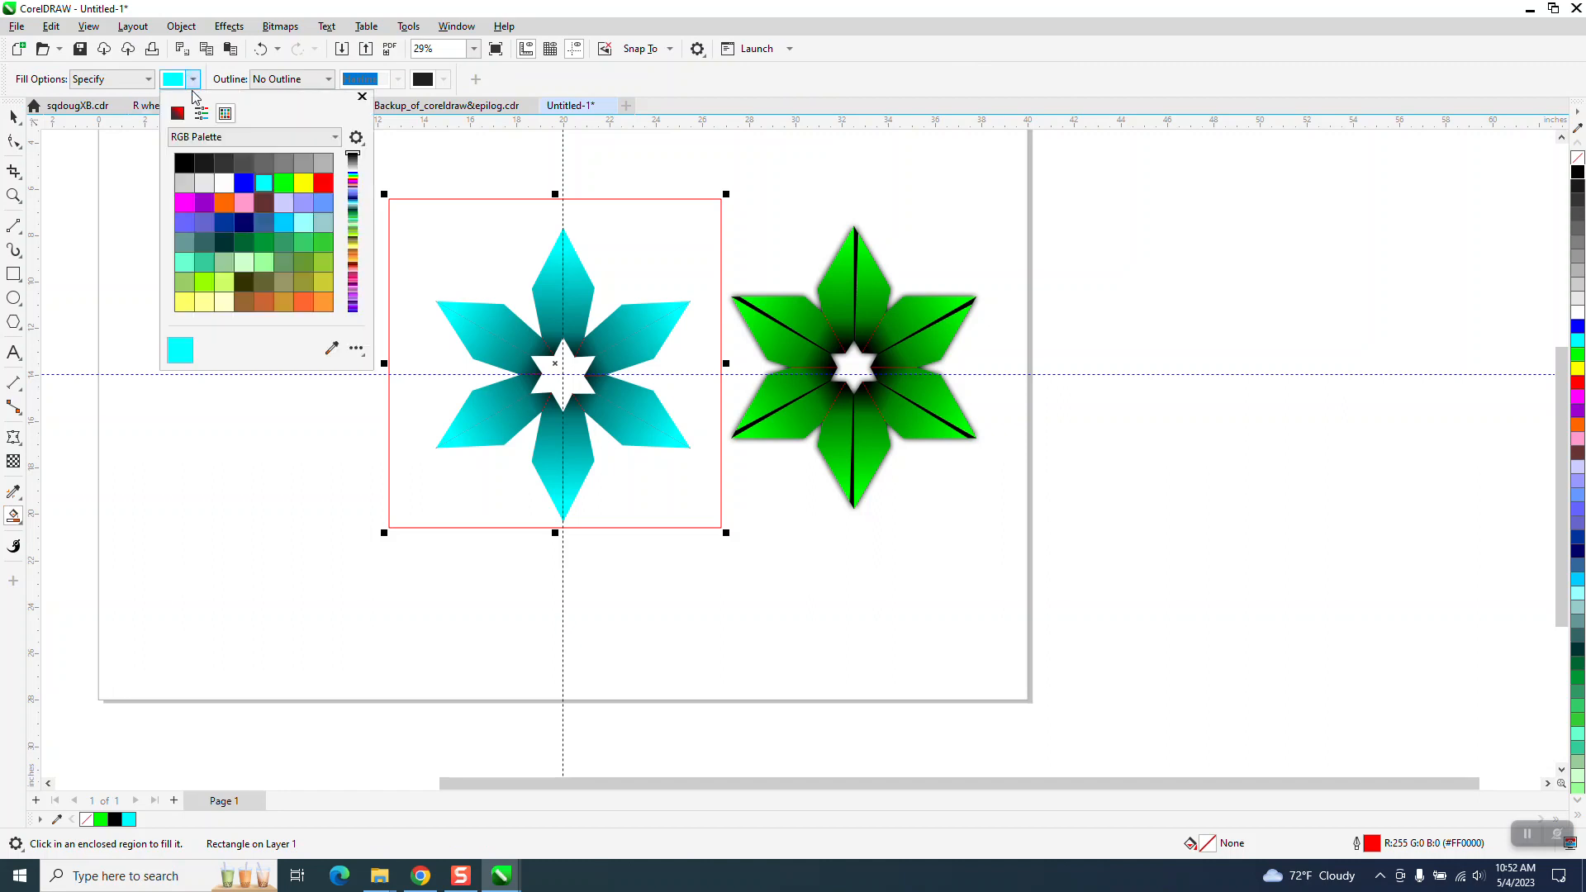
pyautogui.click(184, 163)
pyautogui.click(494, 249)
pyautogui.click(493, 245)
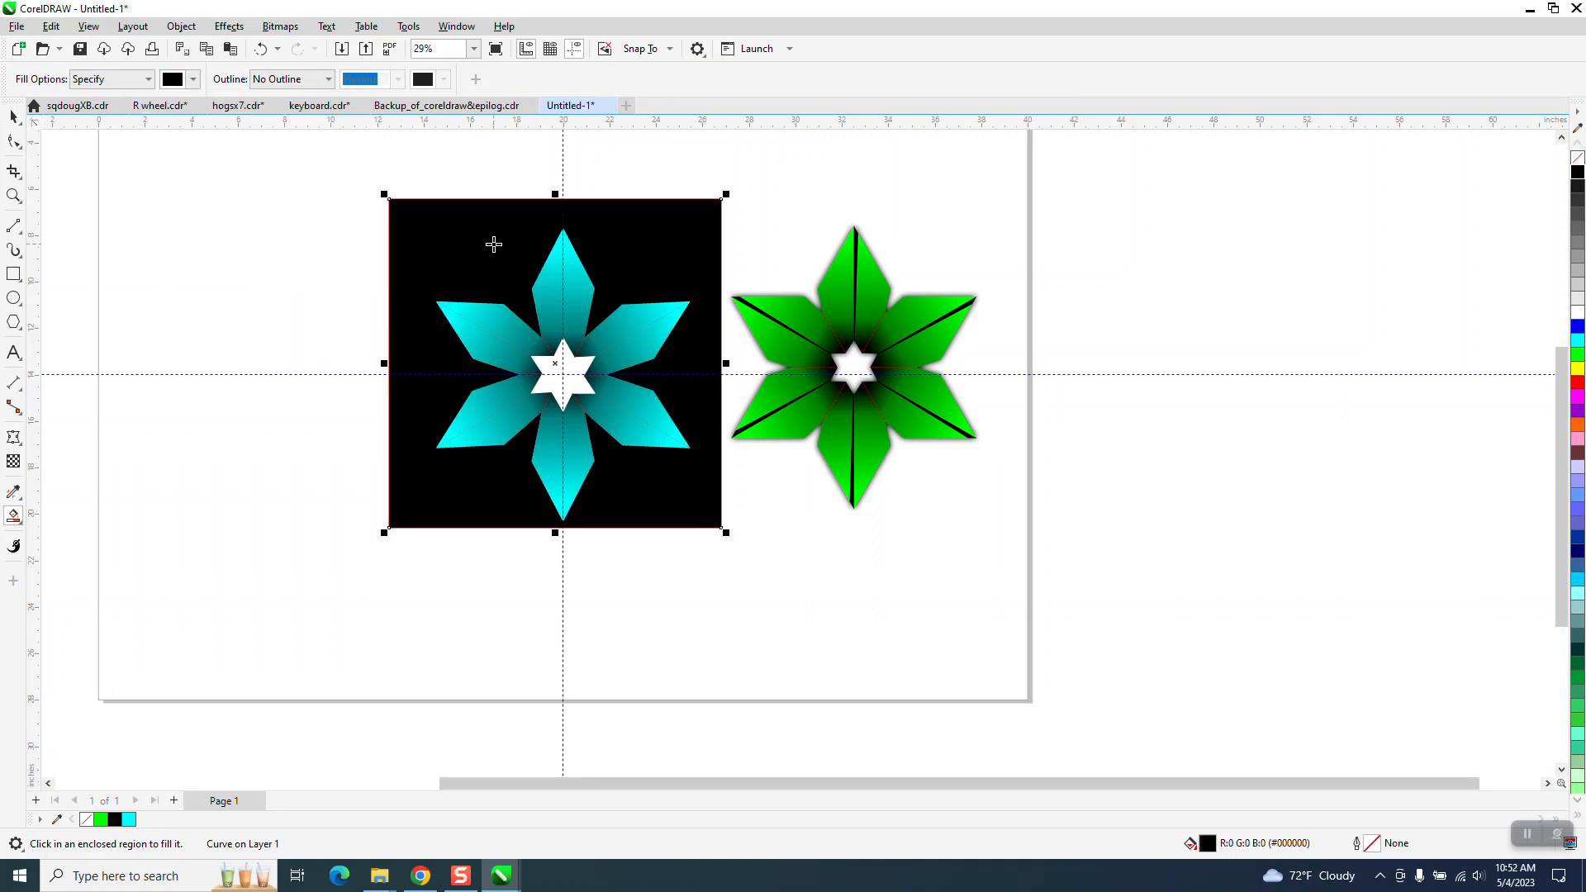
pyautogui.press('Left')
pyautogui.press('Left')
pyautogui.press('Left')
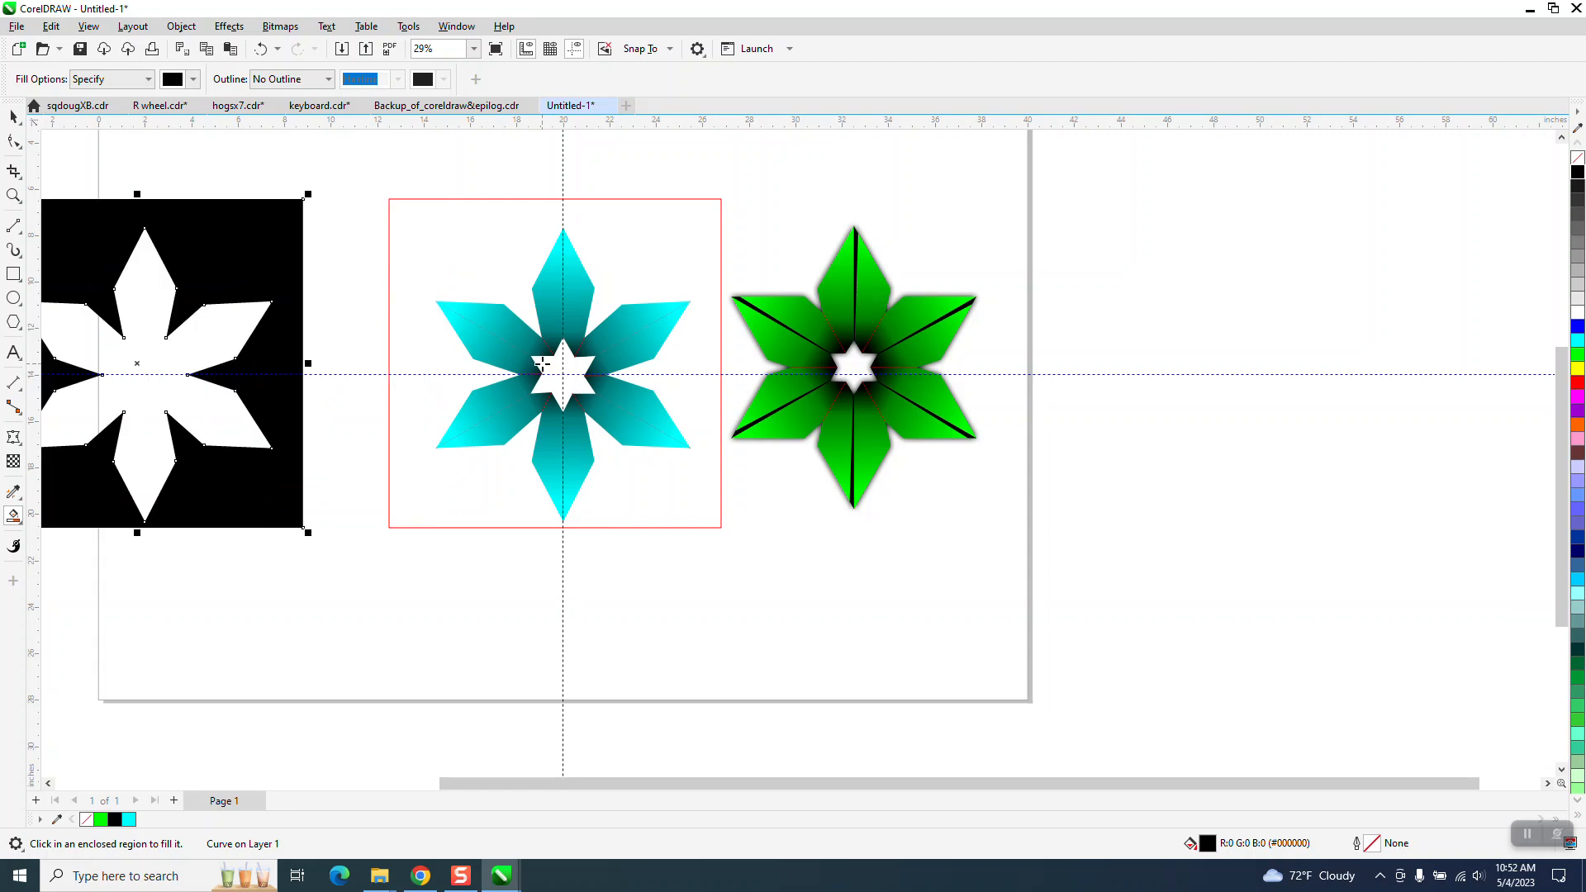
# Smart Fill the cyan flower's central star with black and nudge it left into the black cutout's center.
pyautogui.click(547, 365)
pyautogui.press('Left')
pyautogui.press('Left')
pyautogui.press('Left')
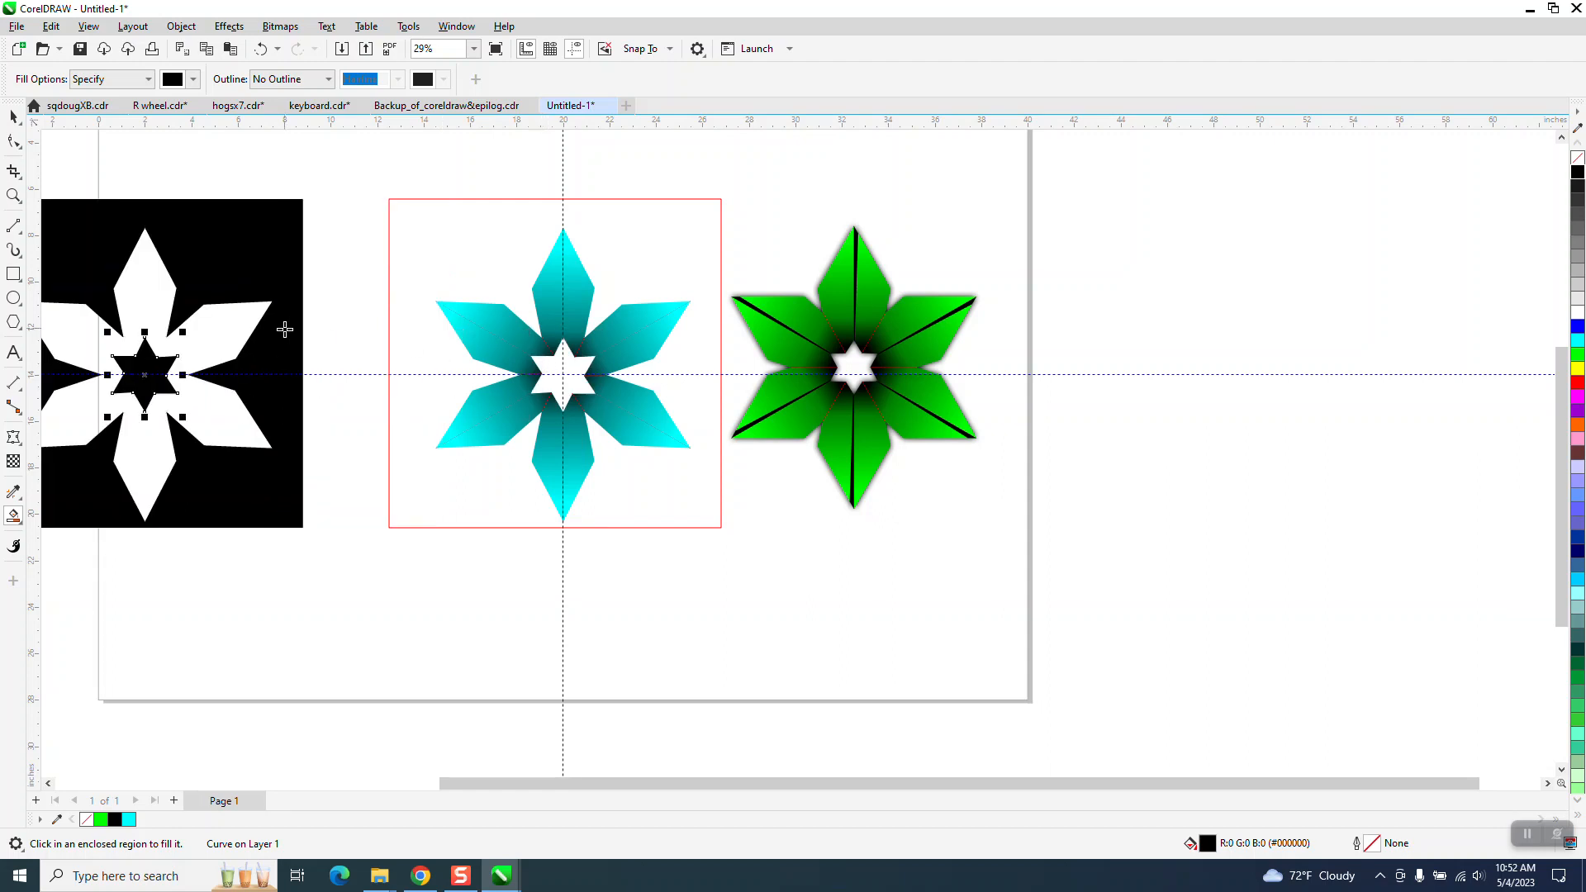
# Smart Fill the white petals of the black cutout with black, and nudge the resulting flower silhouette right, past the page's edge.
pyautogui.click(236, 324)
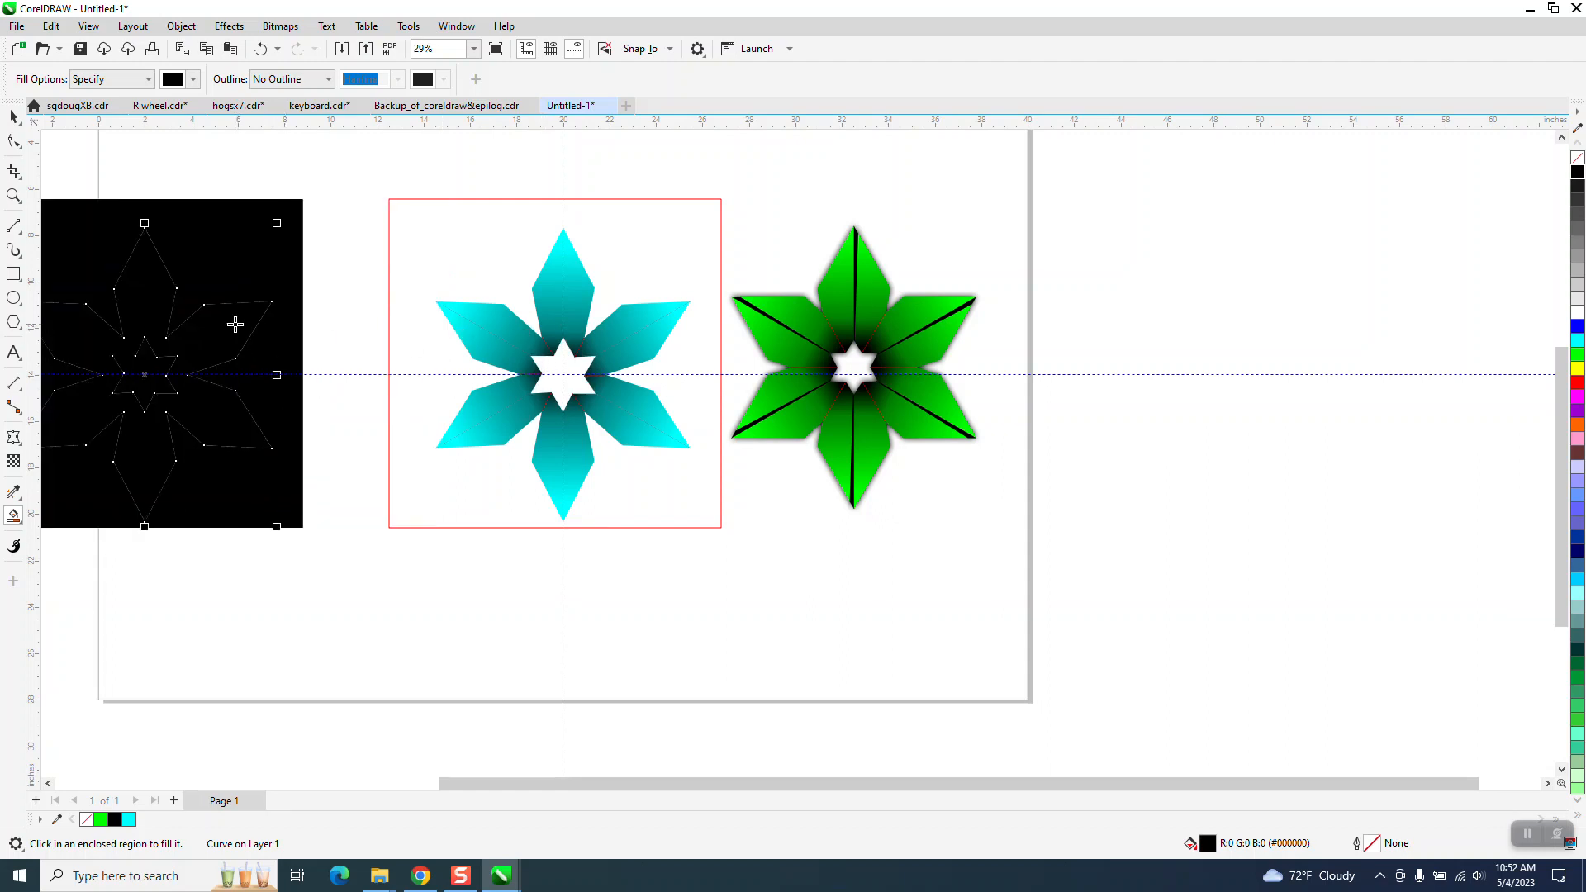
pyautogui.press('Right')
pyautogui.press('Right')
pyautogui.press('Right')
pyautogui.press('Right')
pyautogui.press('Right')
pyautogui.press('Right')
pyautogui.press('Right')
pyautogui.press('Right')
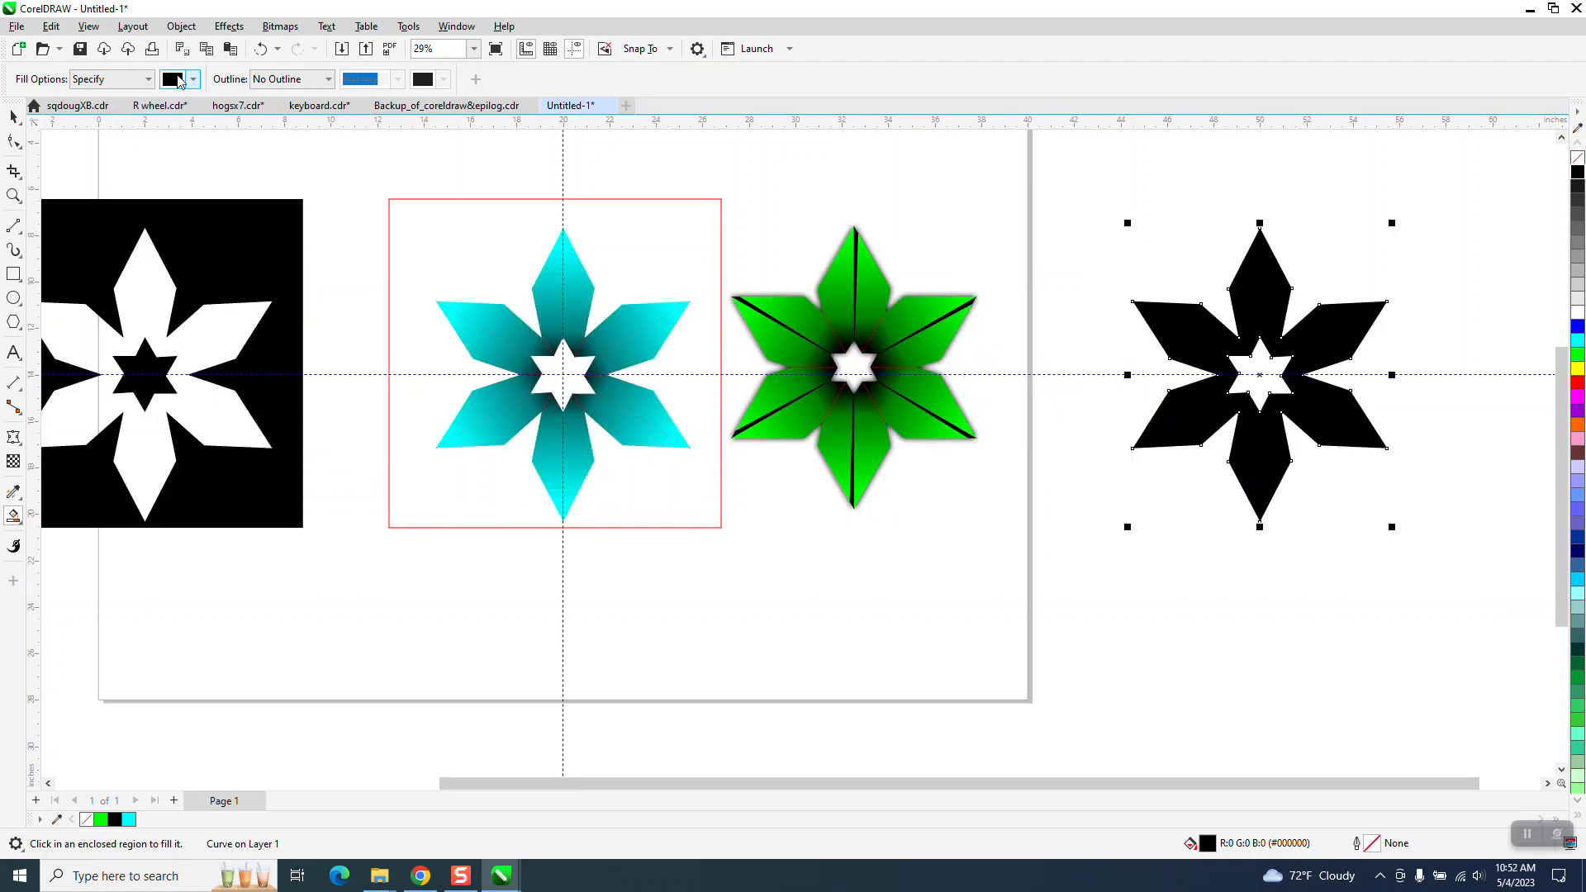
# Apply a Gaussian Blur with a 106.4-pixel radius to the black flower silhouette.
pyautogui.click(238, 35)
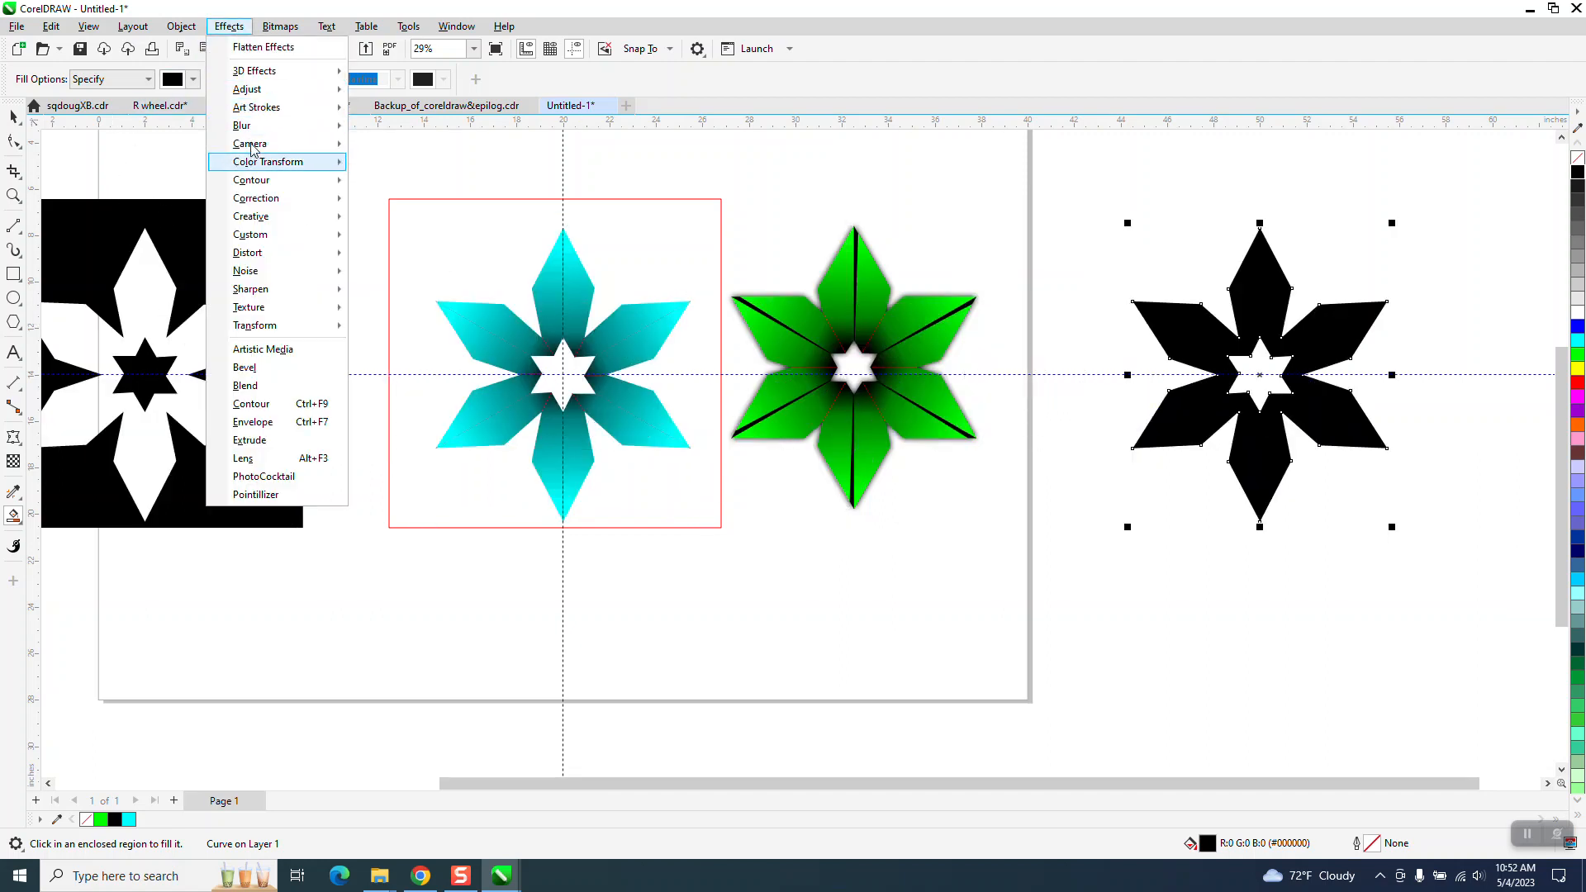
pyautogui.moveTo(314, 126)
pyautogui.click(400, 188)
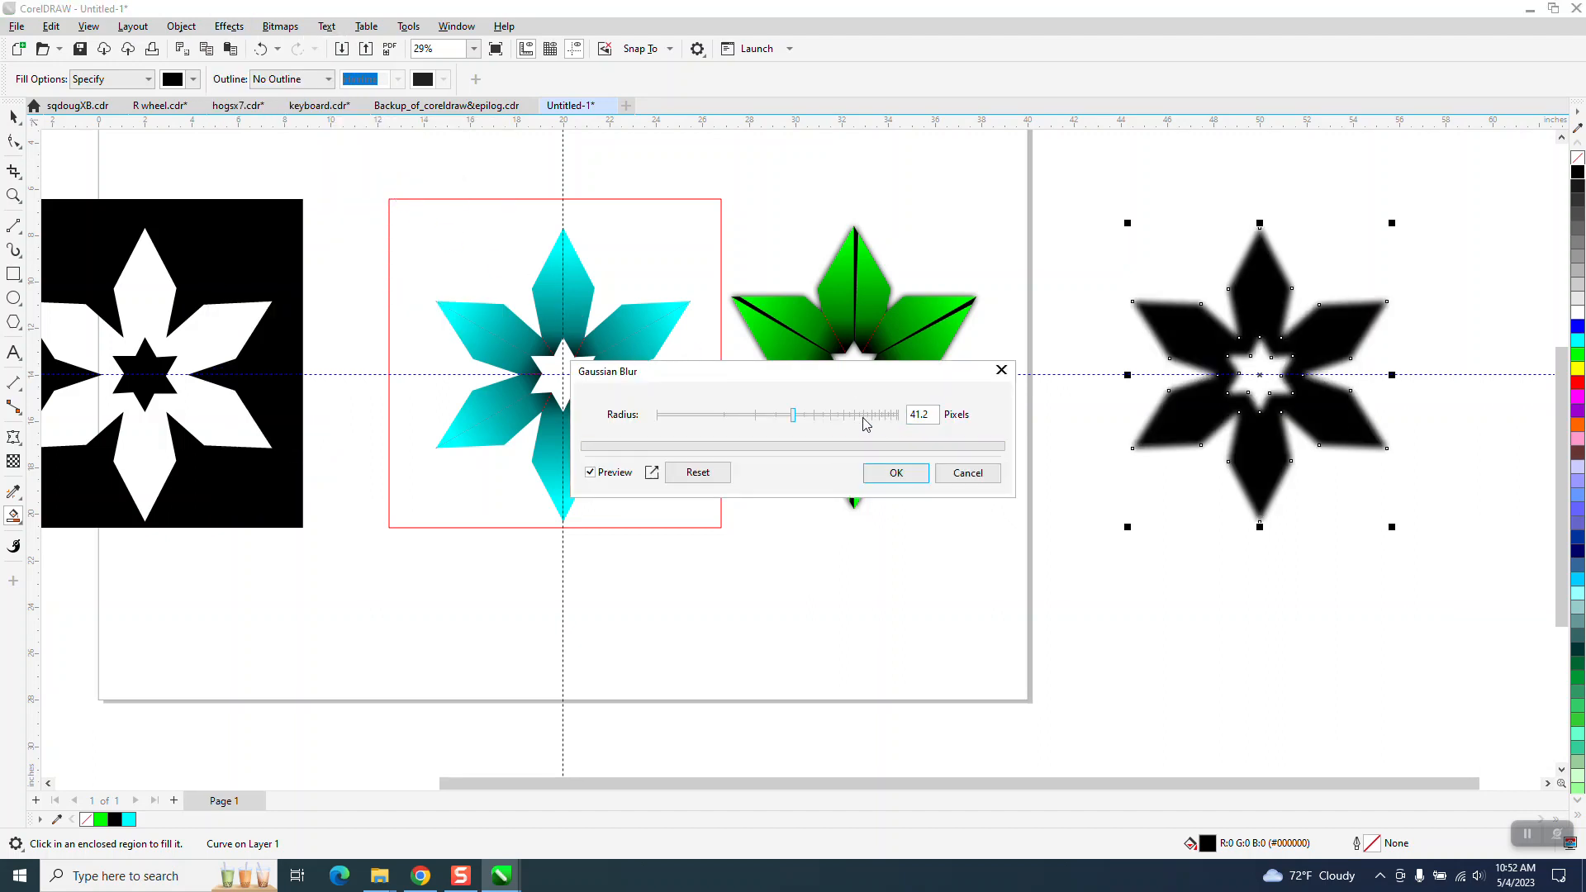
pyautogui.moveTo(794, 418); pyautogui.dragTo(846, 421)
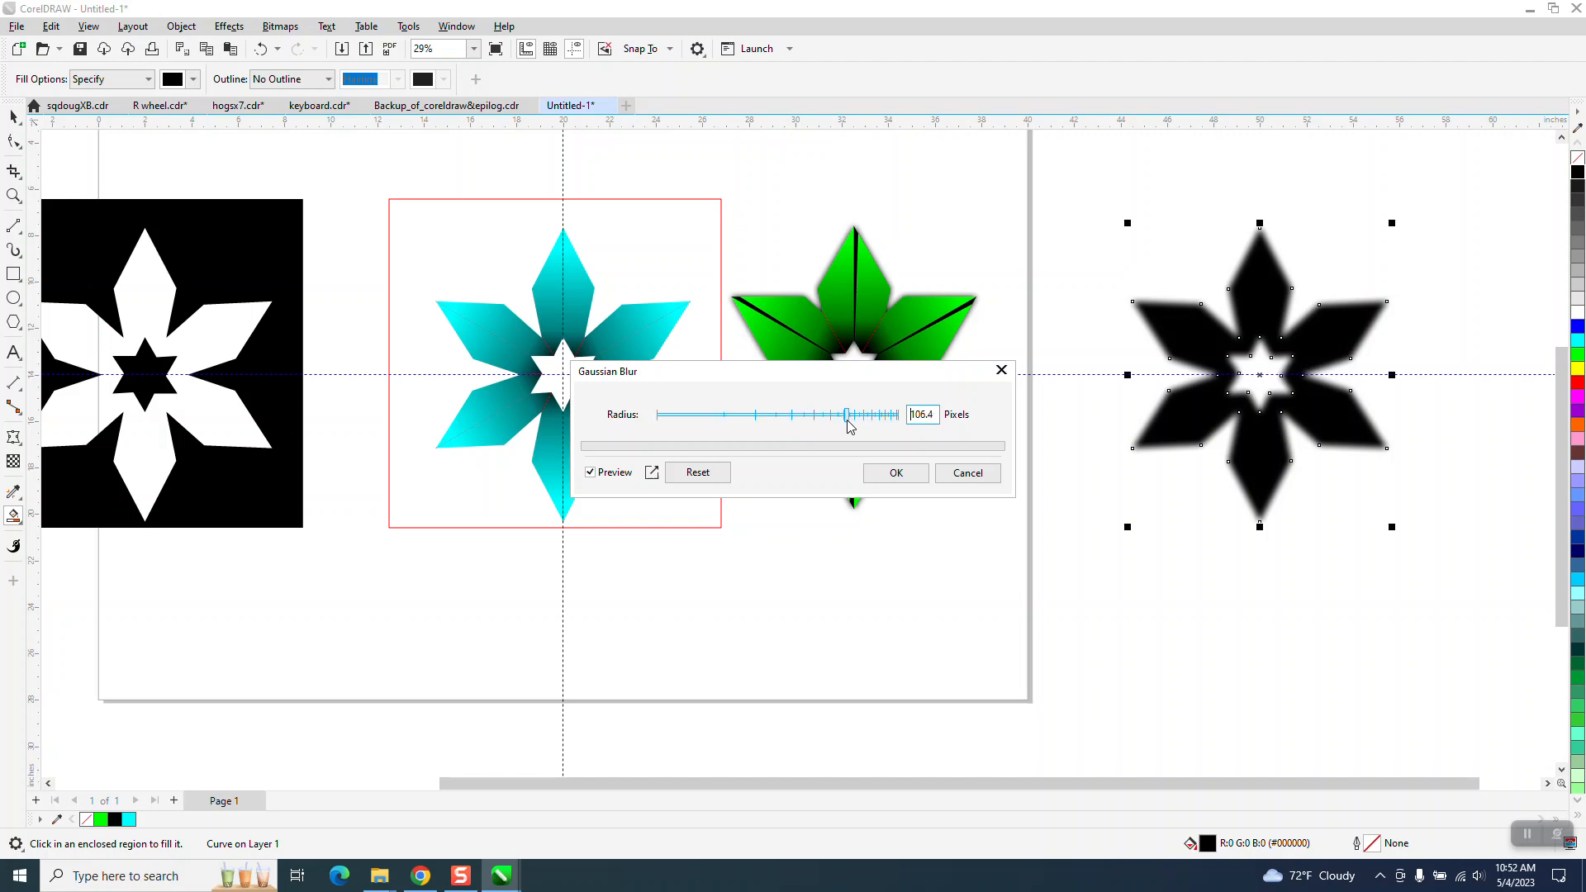
pyautogui.click(896, 473)
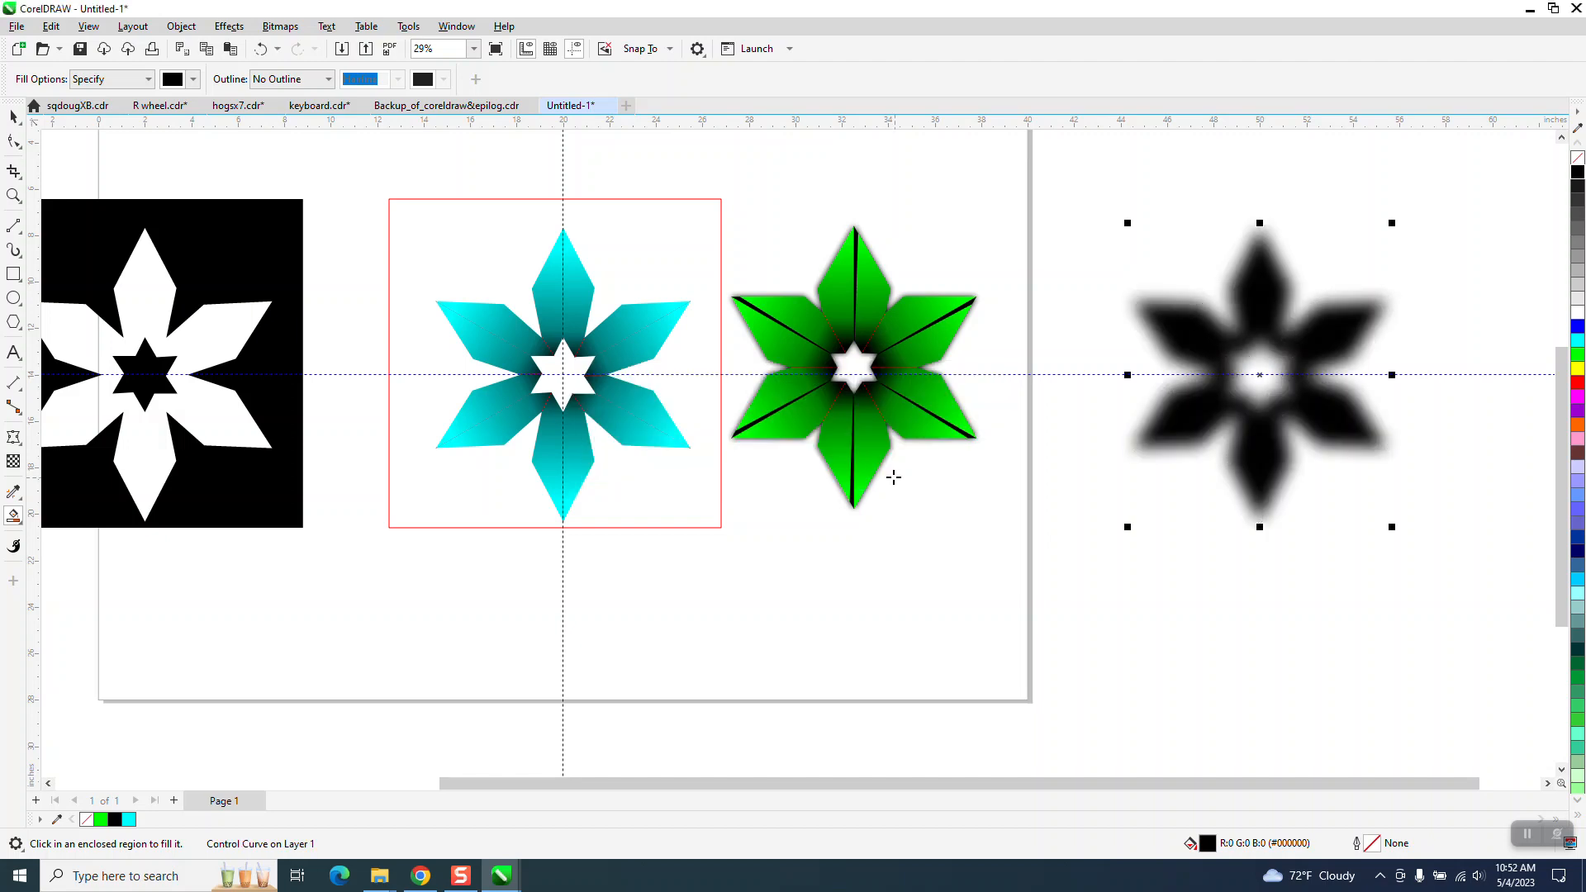
# Delete the red rectangle around the cyan flower and hide the guidelines.
pyautogui.click(13, 115)
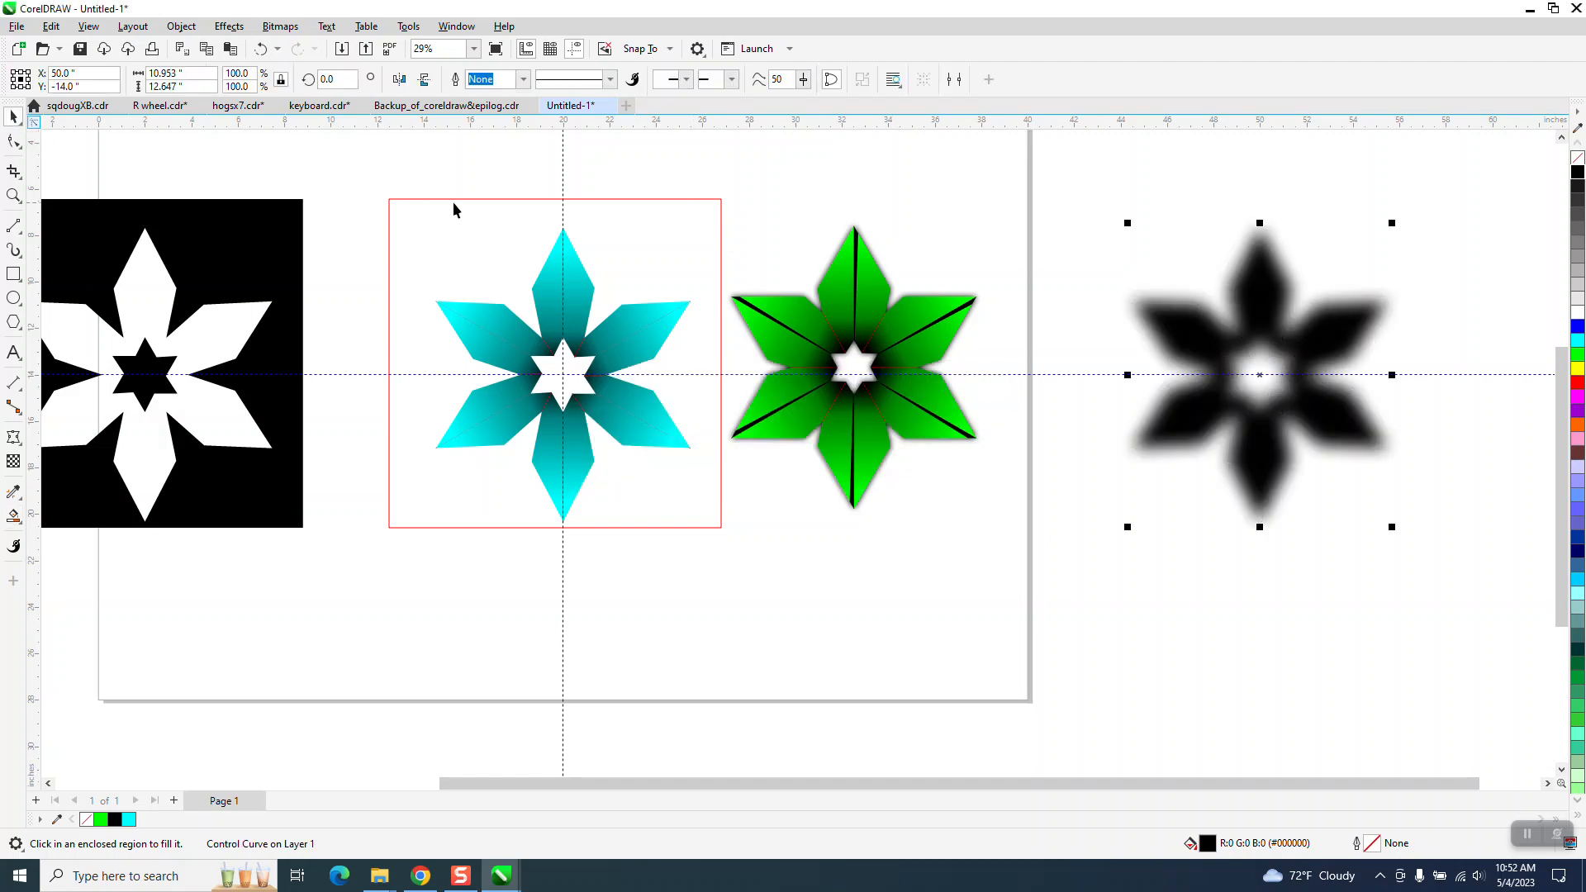
pyautogui.click(454, 200)
pyautogui.press('XF86Calculator')
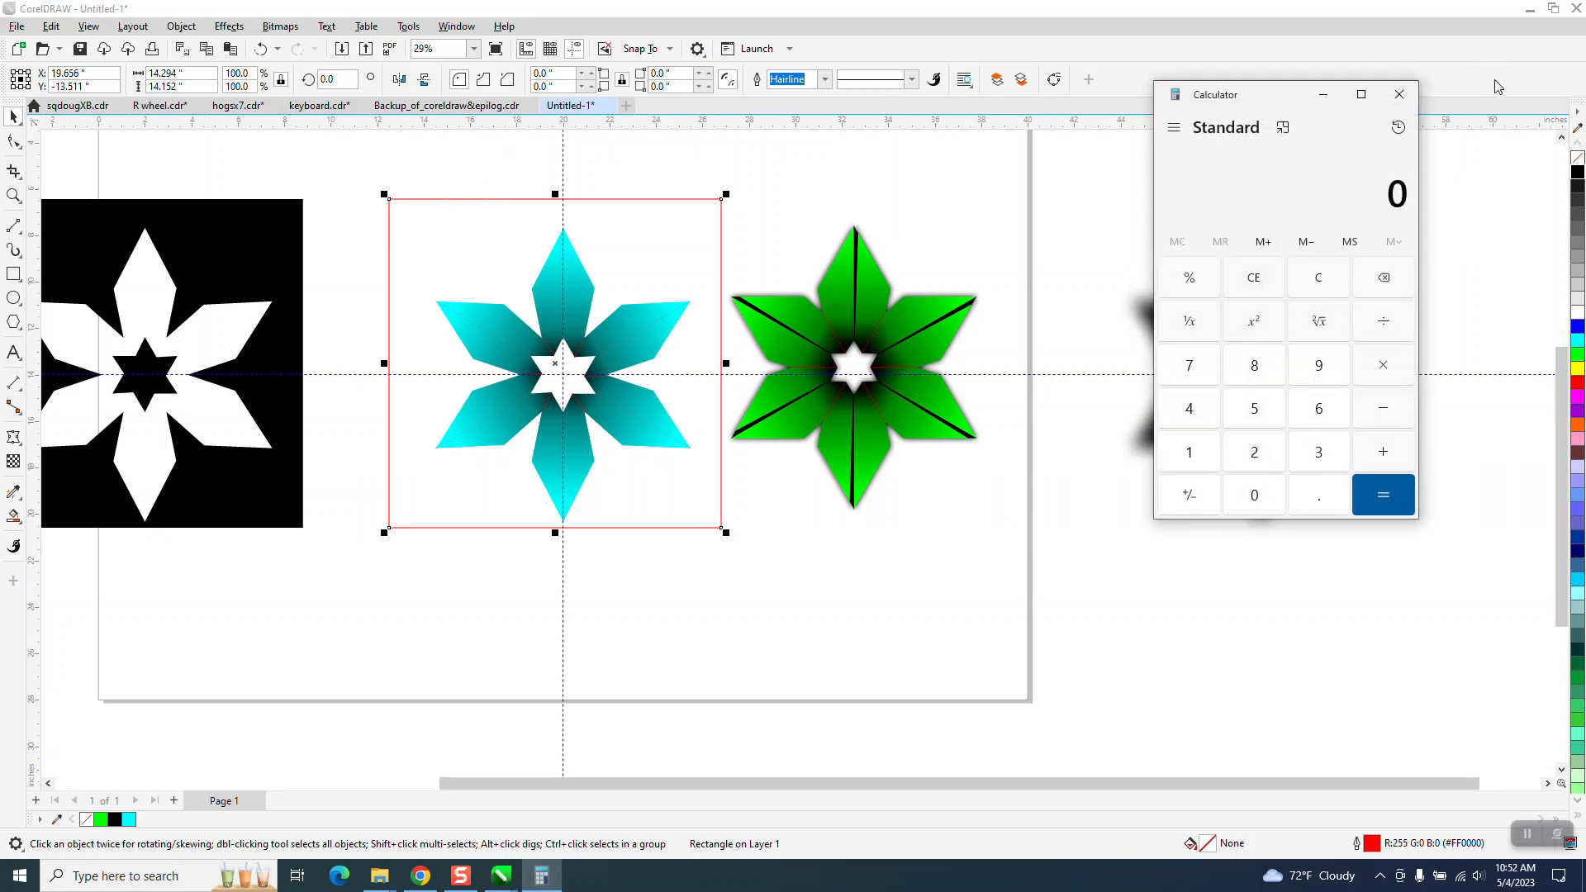
pyautogui.click(1399, 94)
pyautogui.click(1123, 130)
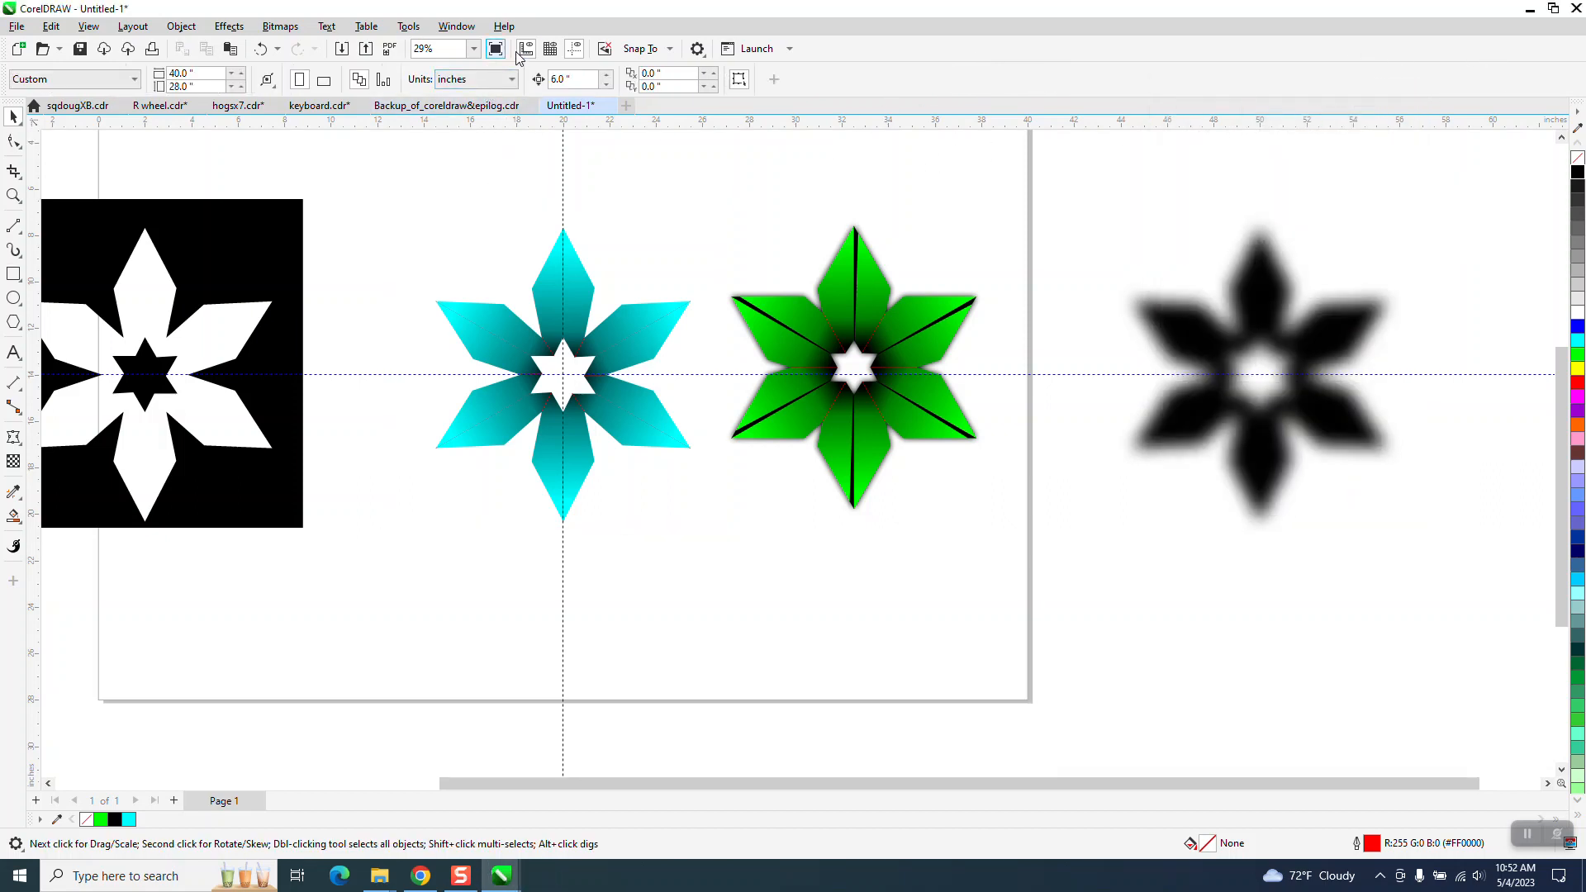
pyautogui.click(574, 49)
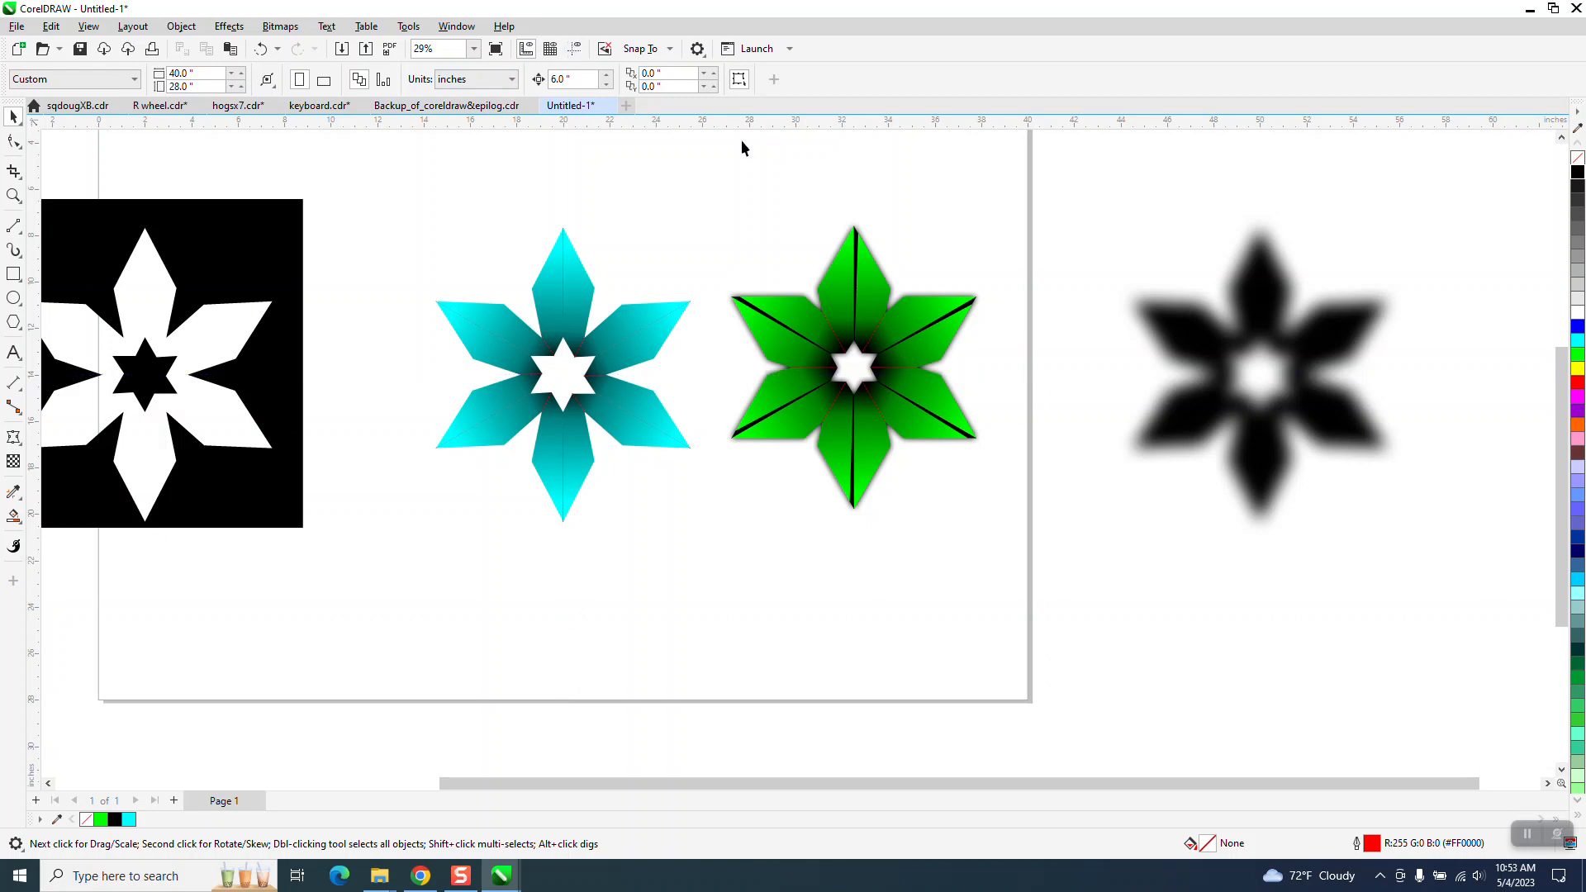
# Try to send the blurred black flower to the back of the page.
pyautogui.click(1277, 331)
pyautogui.click(190, 28)
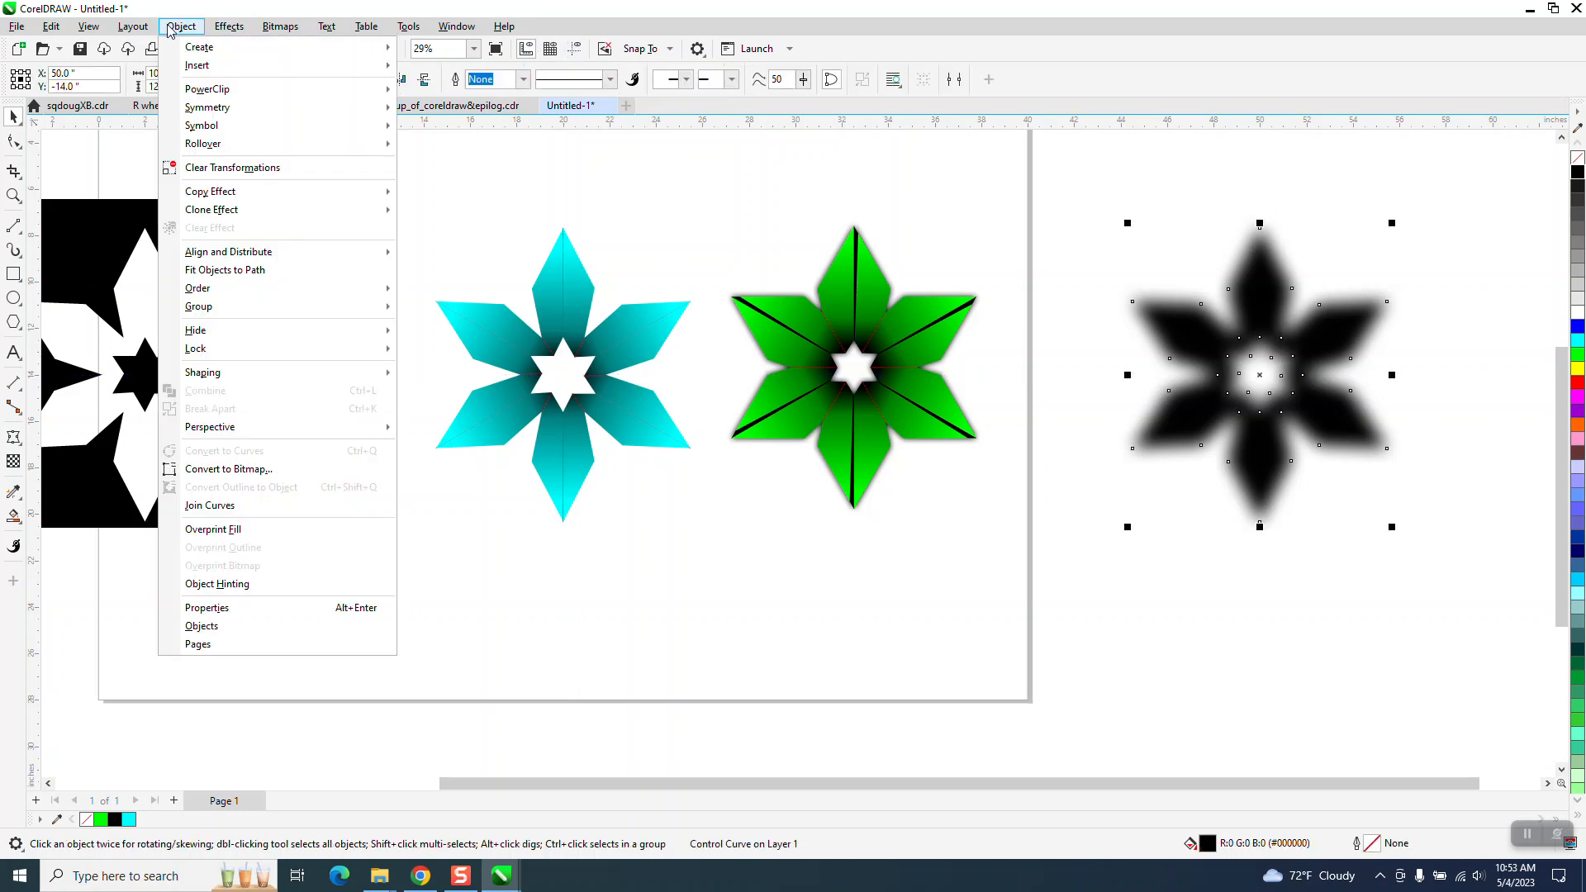
pyautogui.moveTo(191, 288)
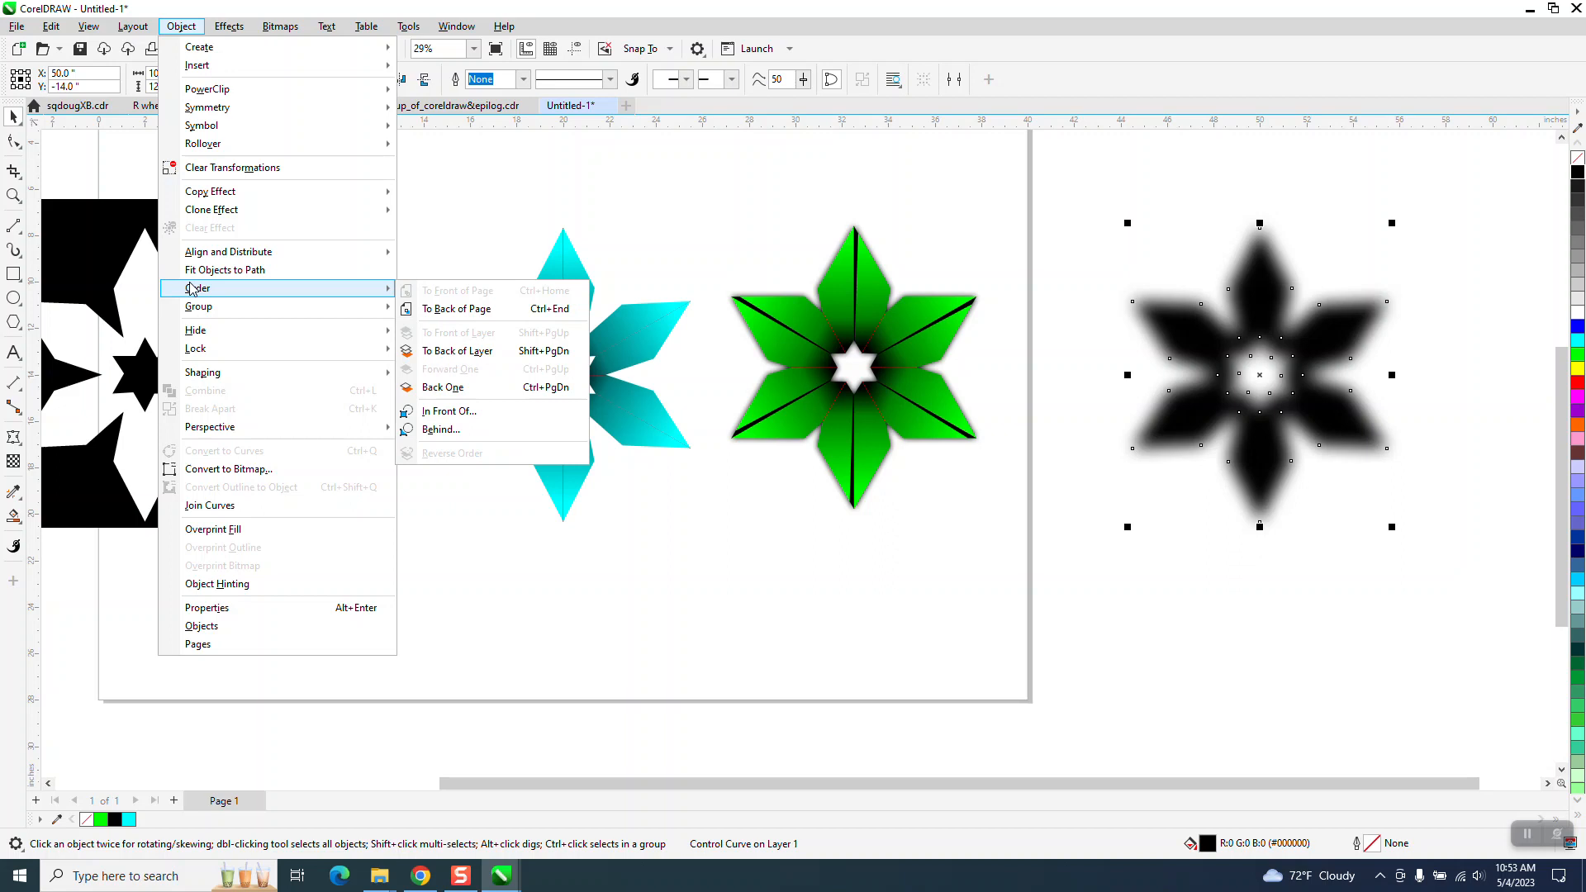
pyautogui.click(431, 311)
# Select the whole blurred black flower and nudge it left until it is centered over the cyan flower.
pyautogui.click(1147, 300)
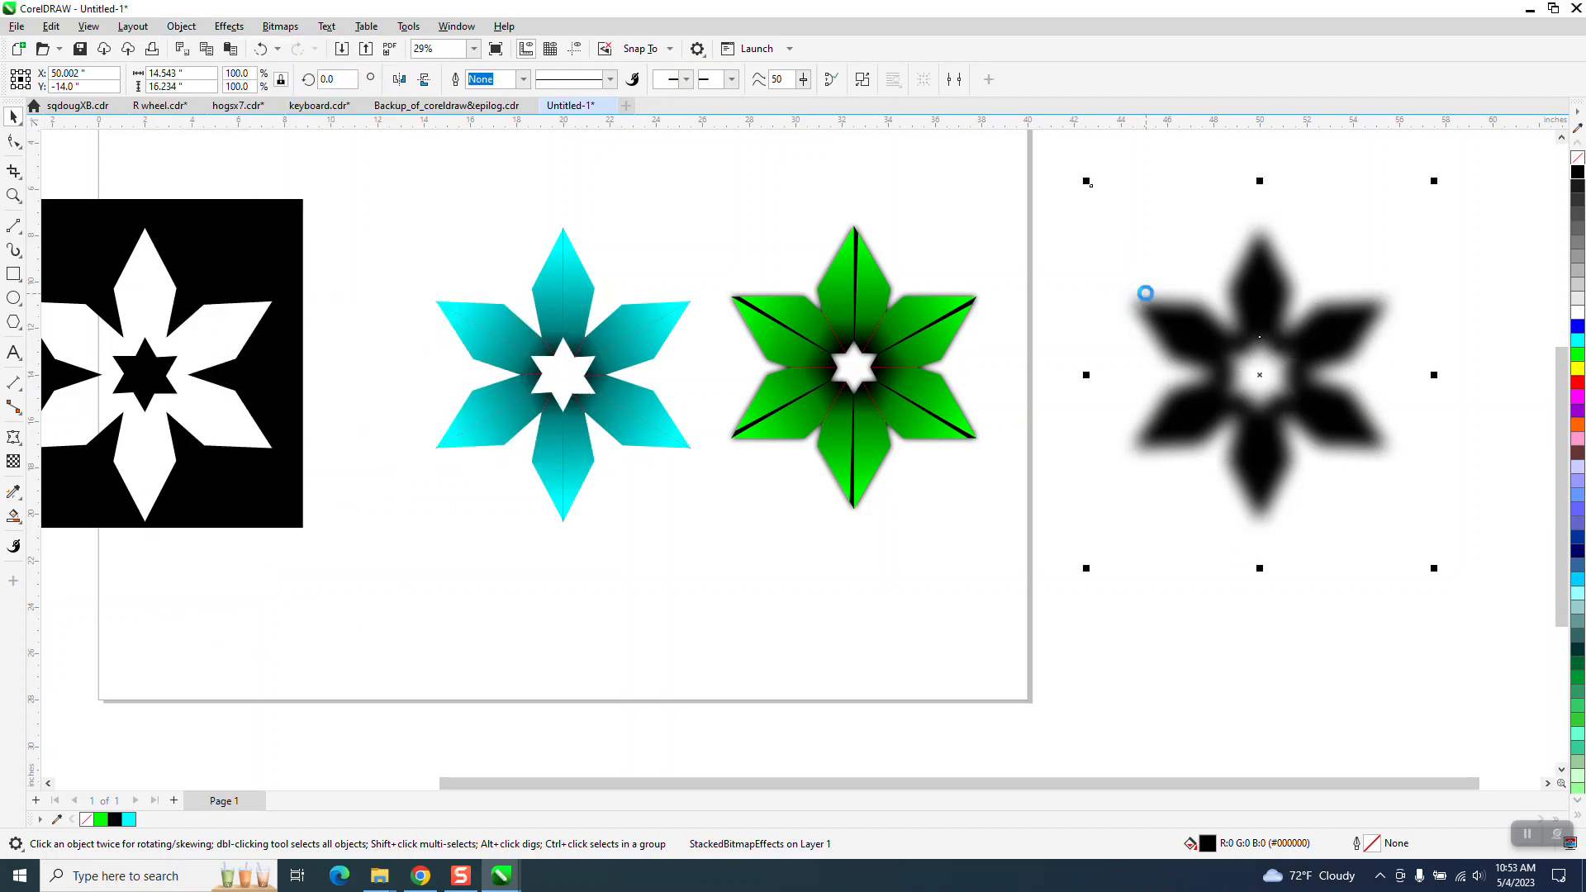
pyautogui.press('Left')
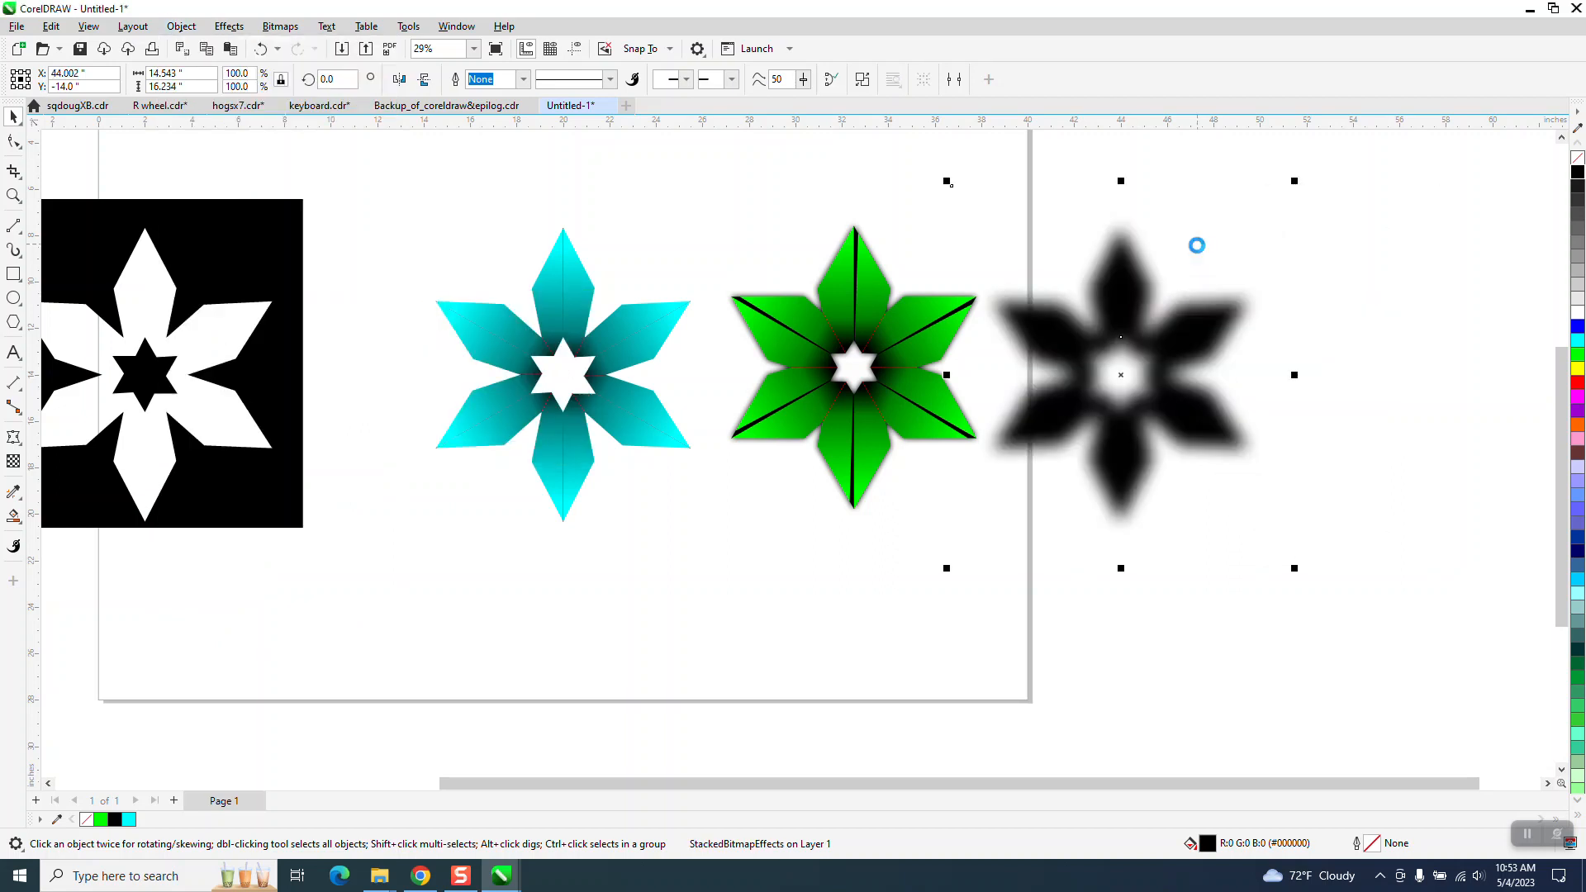
pyautogui.press('Left')
pyautogui.press('Left')
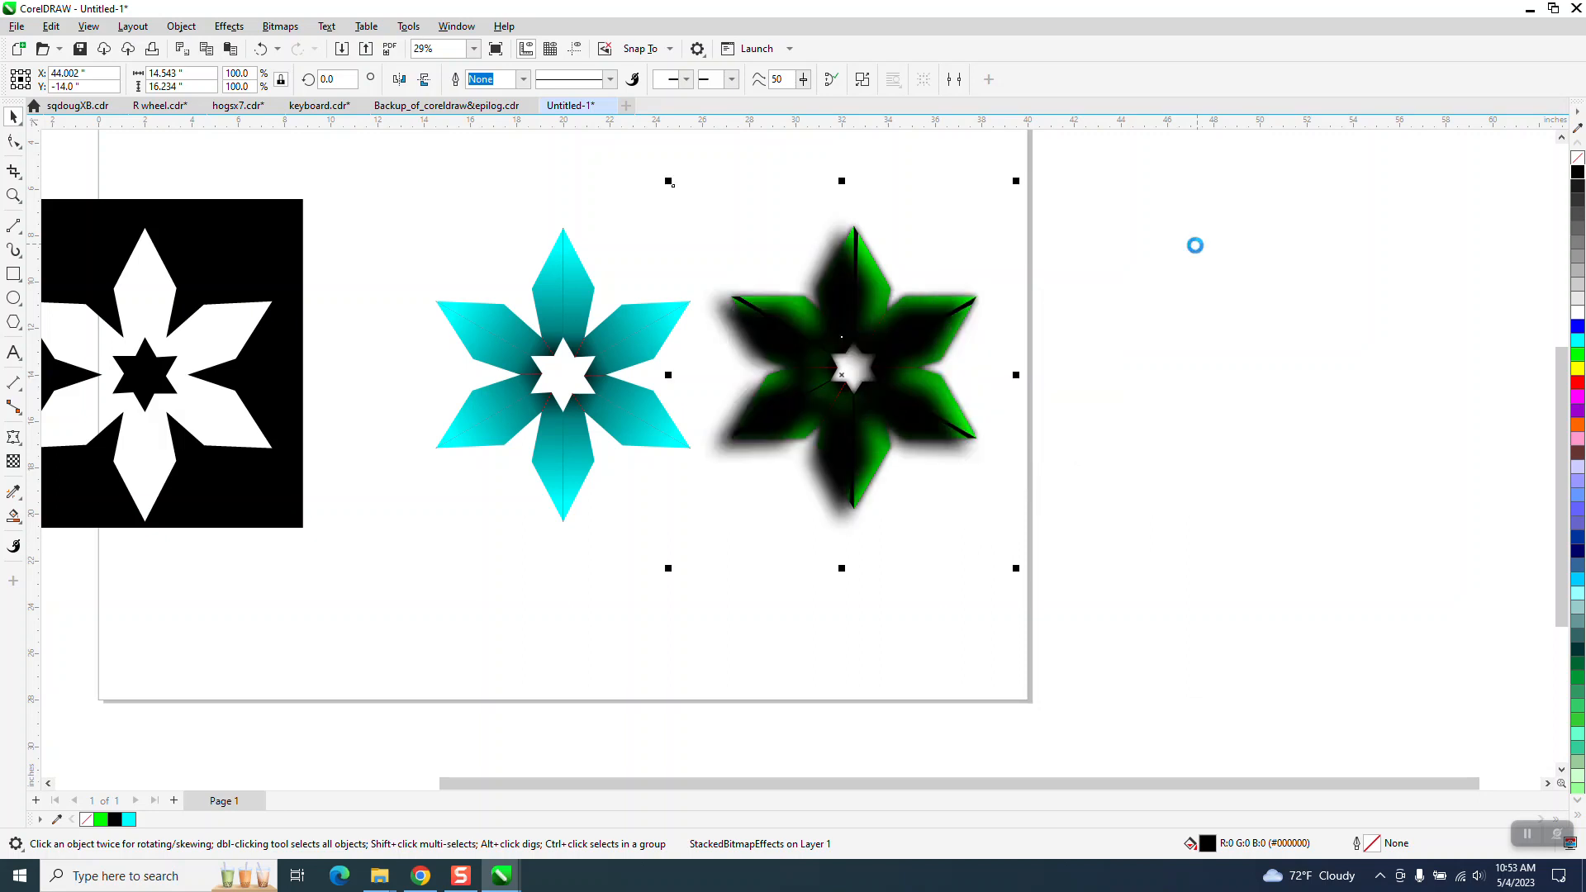
pyautogui.press('Left')
pyautogui.press('Left')
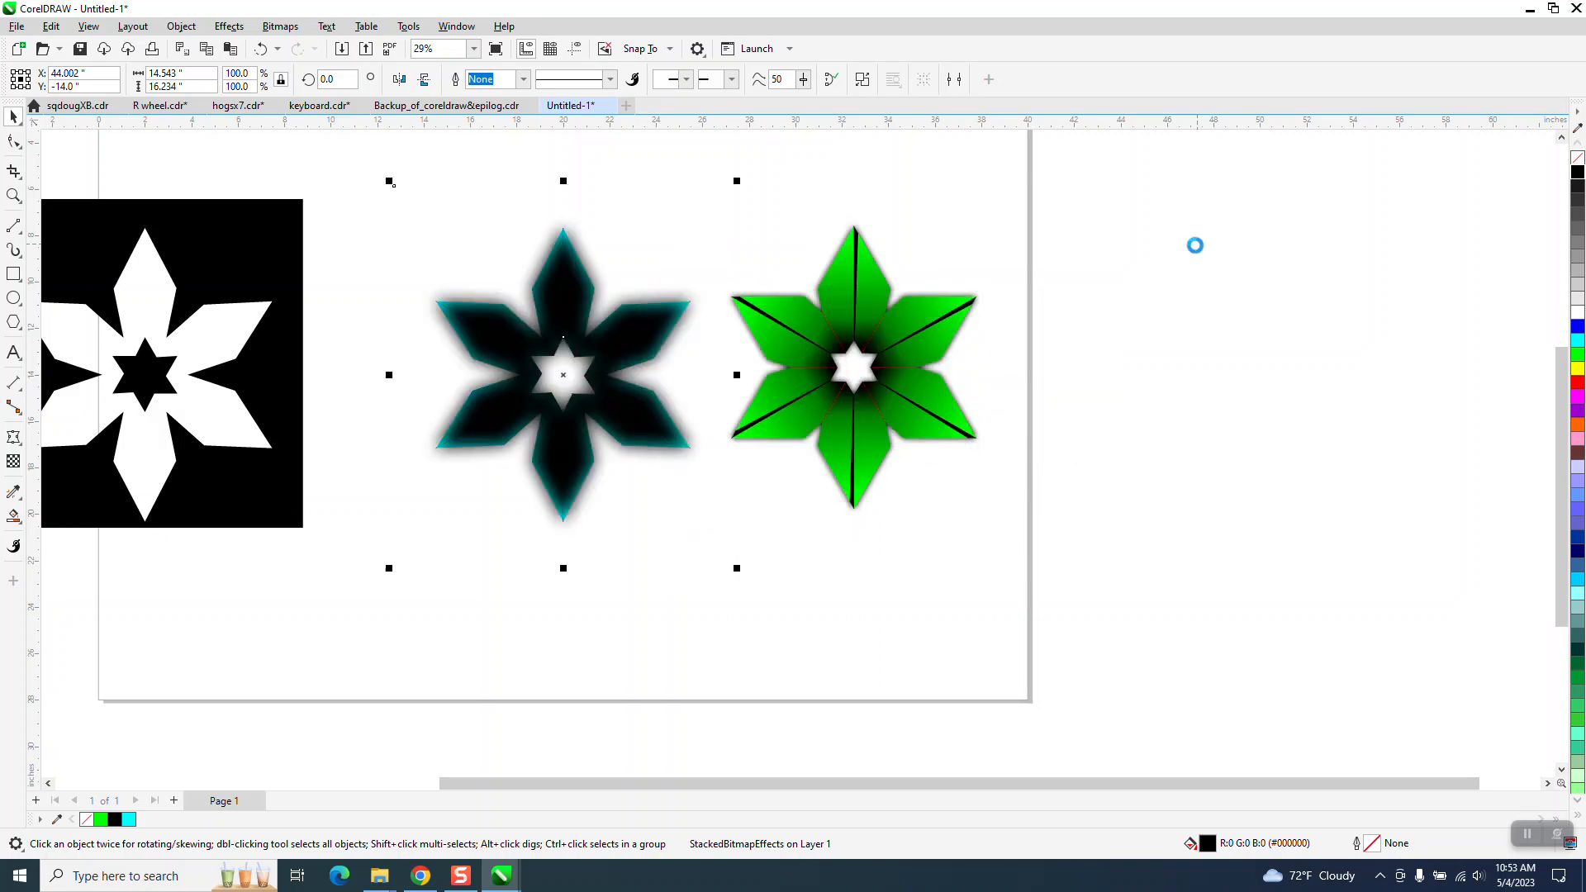
pyautogui.press('Left')
pyautogui.press('Left')
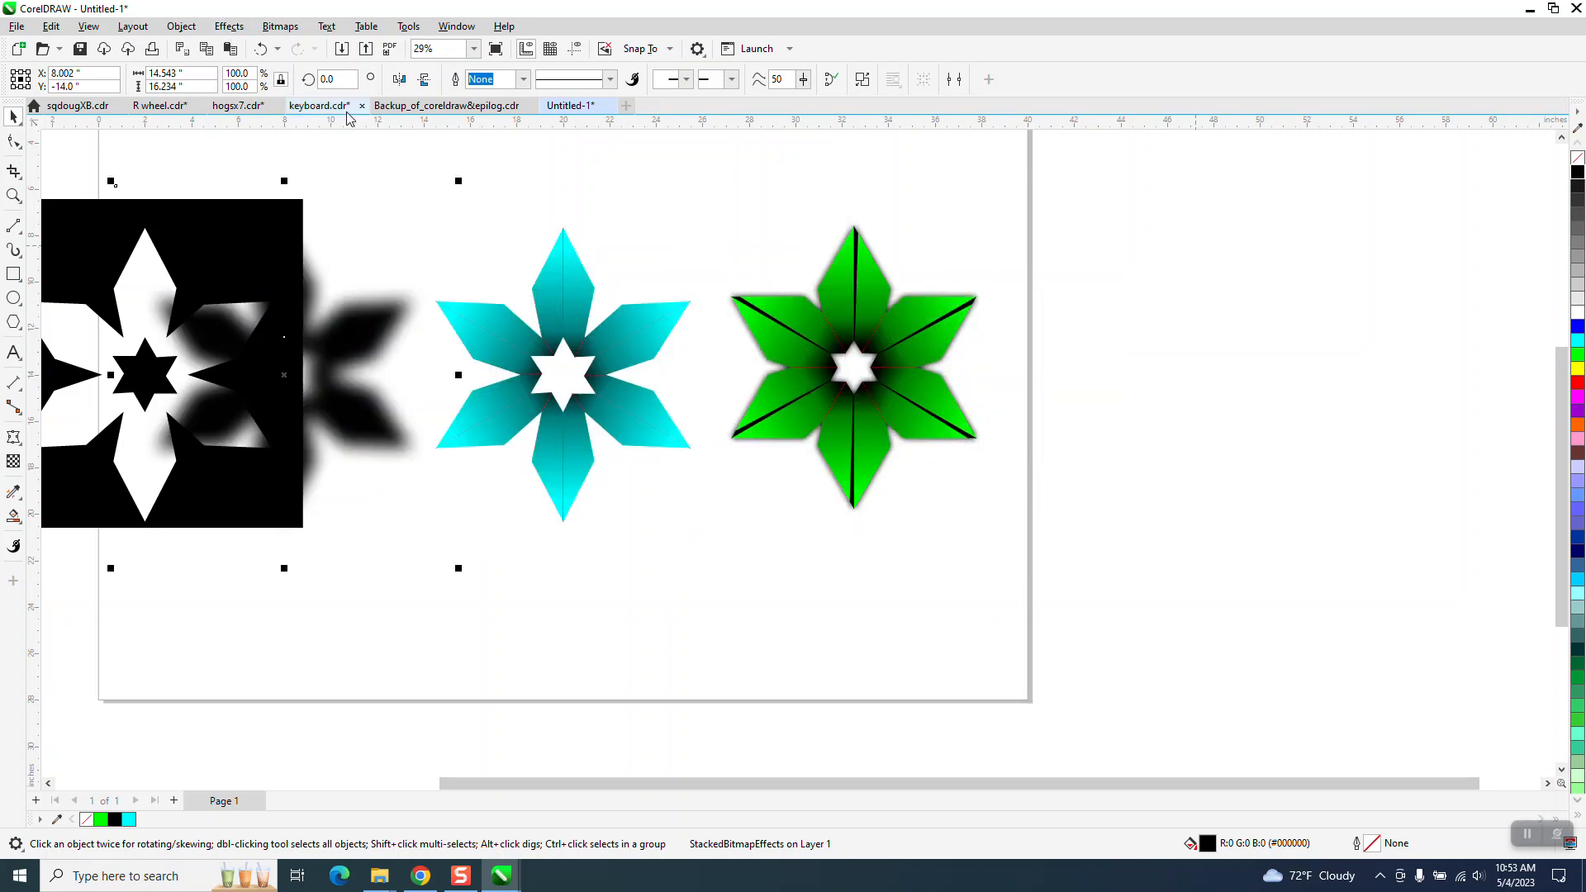
pyautogui.press('Right')
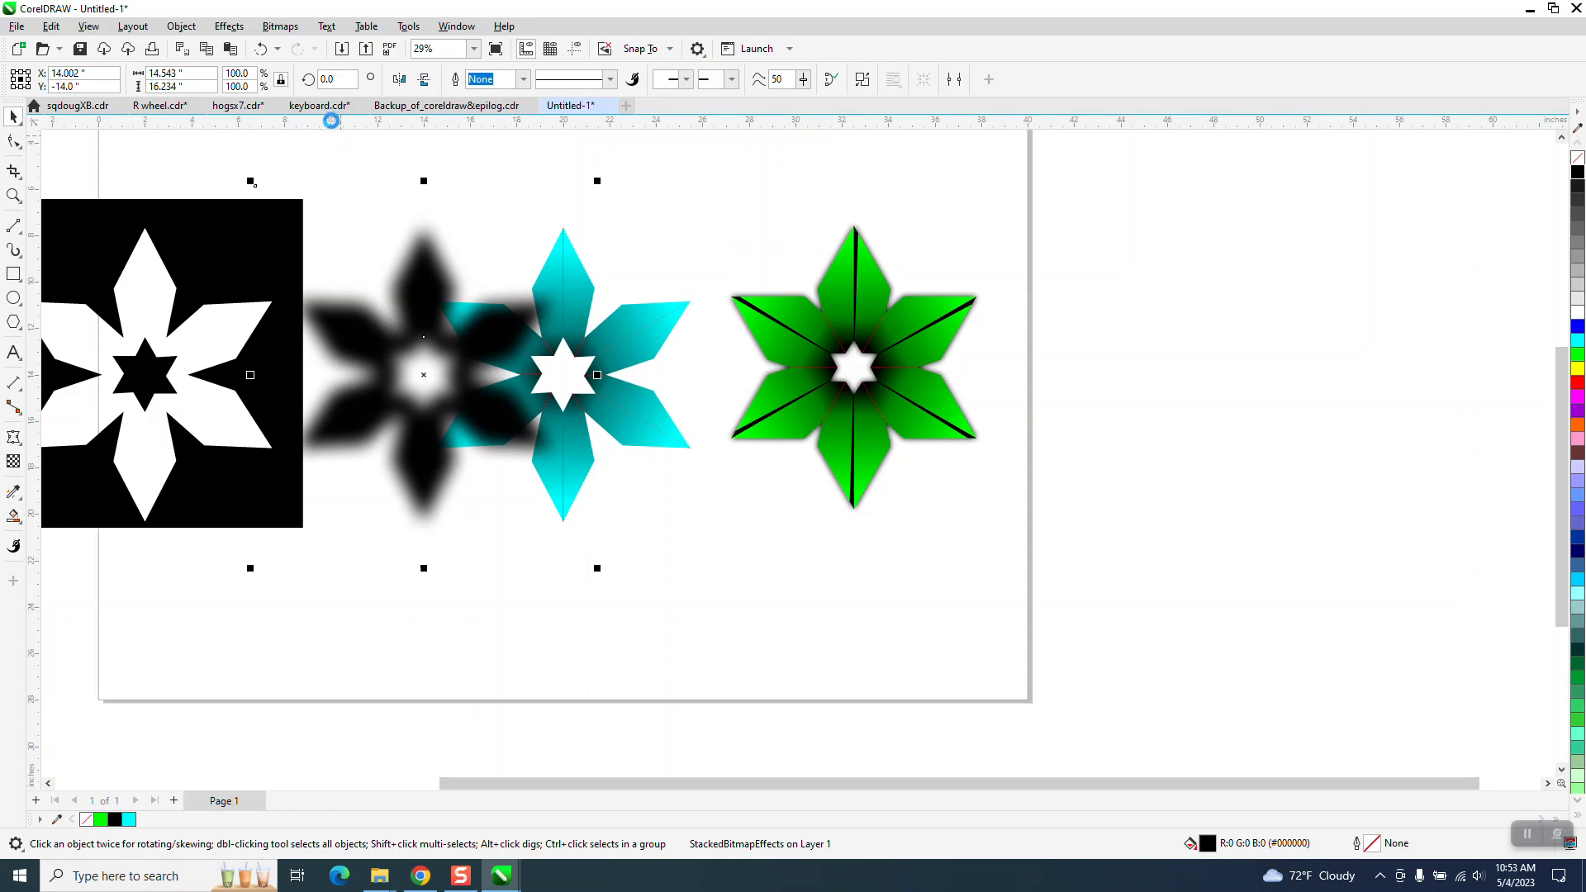
pyautogui.press('Right')
# Send the blurred black flower to the back of the page as a shadow behind the cyan flower, and inspect its edges.
pyautogui.click(231, 27)
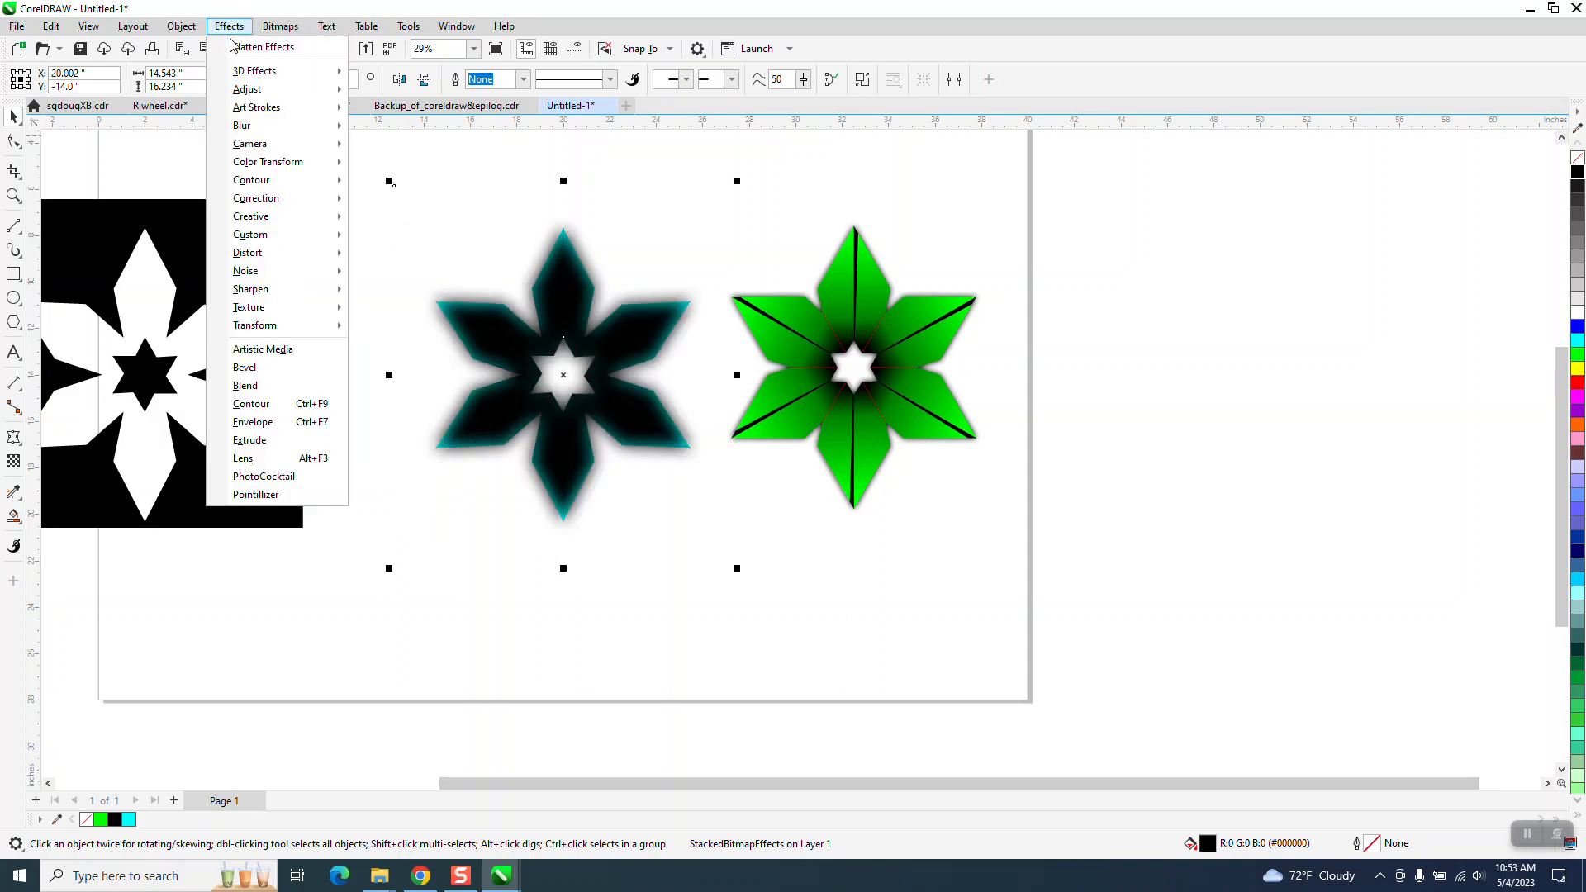
pyautogui.moveTo(184, 26)
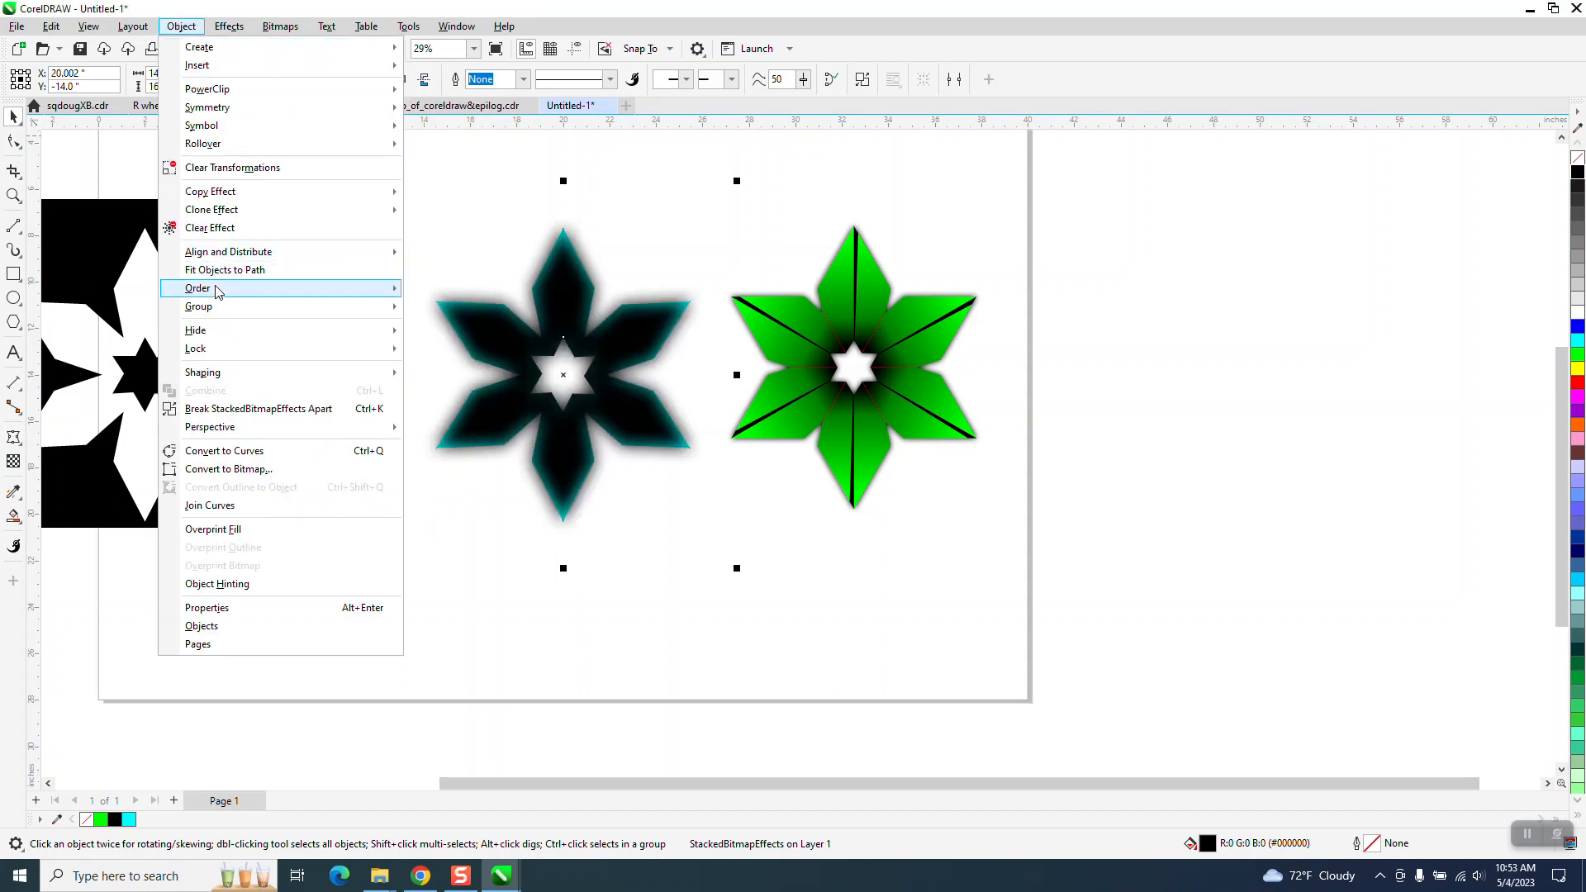
pyautogui.moveTo(217, 290)
pyautogui.click(474, 310)
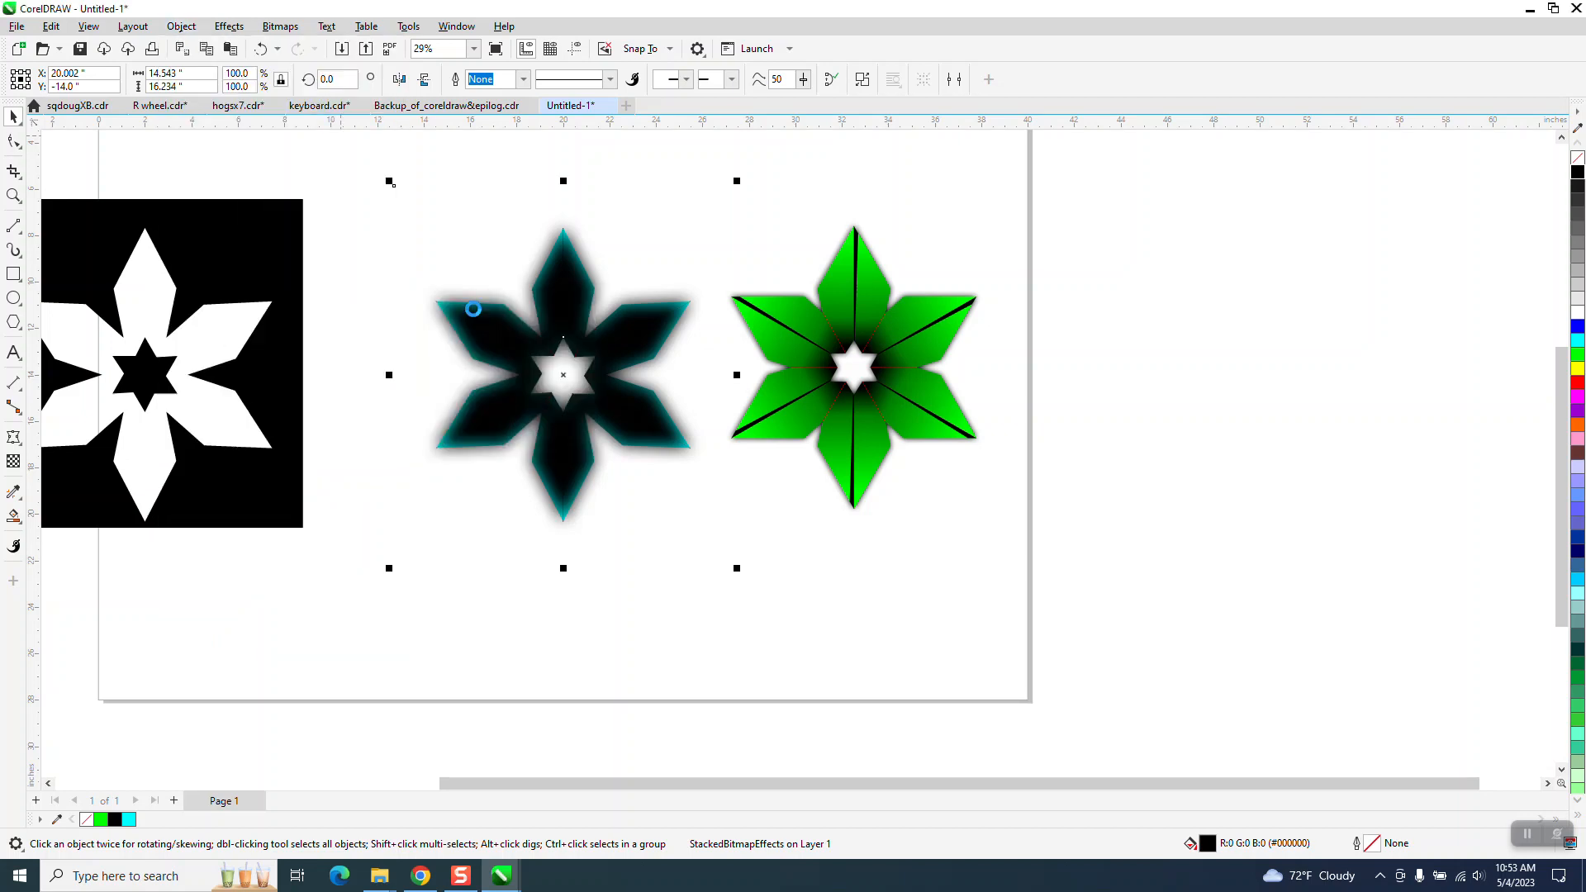
pyautogui.click(13, 196)
pyautogui.moveTo(443, 255); pyautogui.dragTo(793, 456)
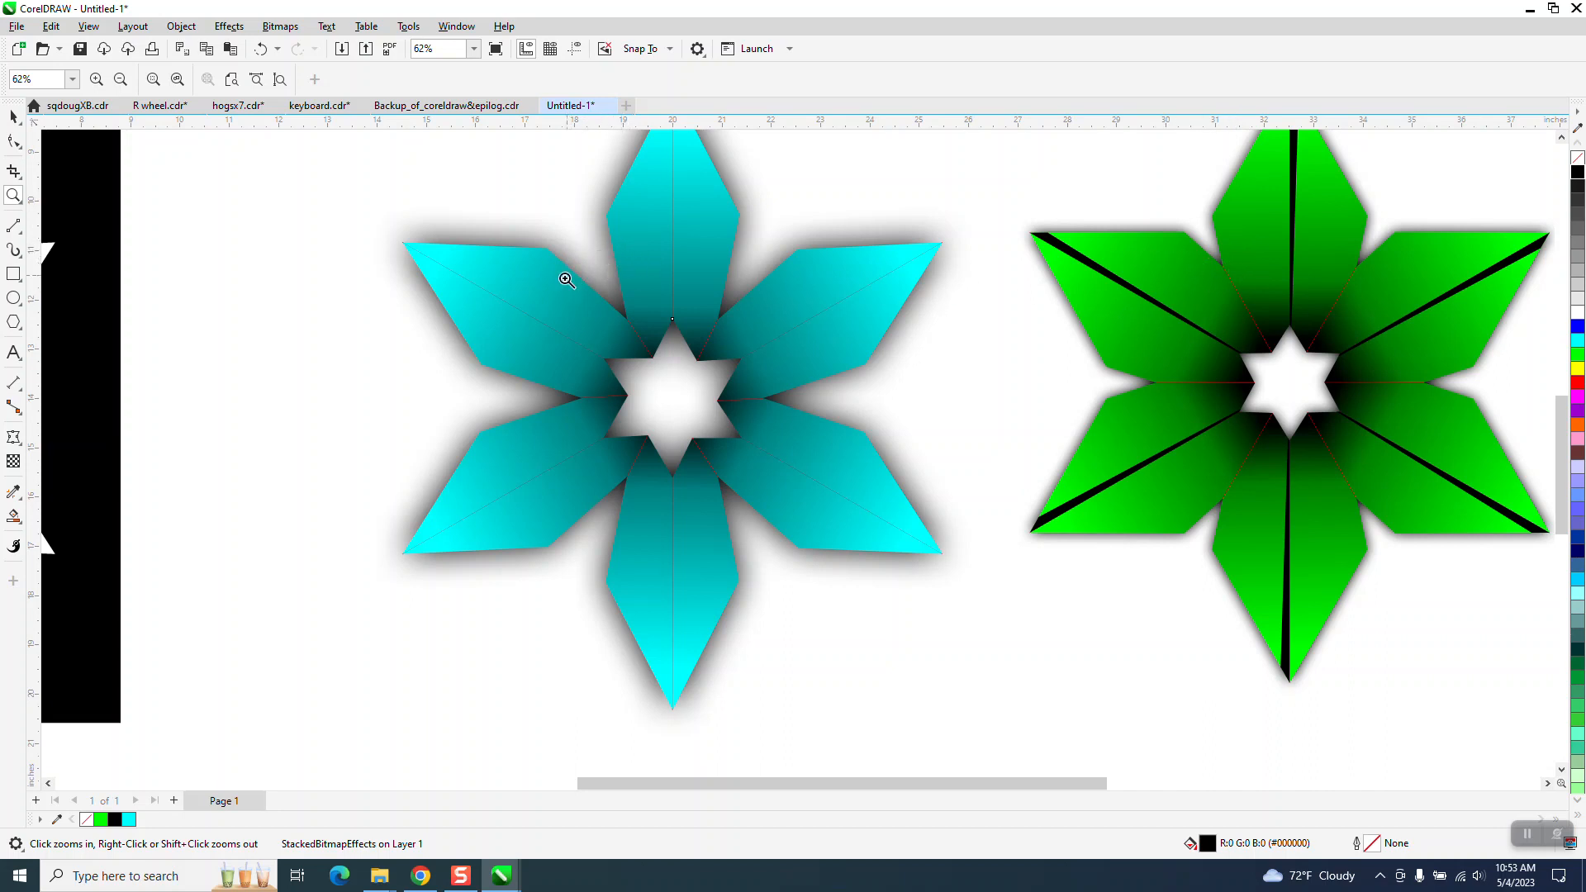
pyautogui.scroll(-3, 619, 330)
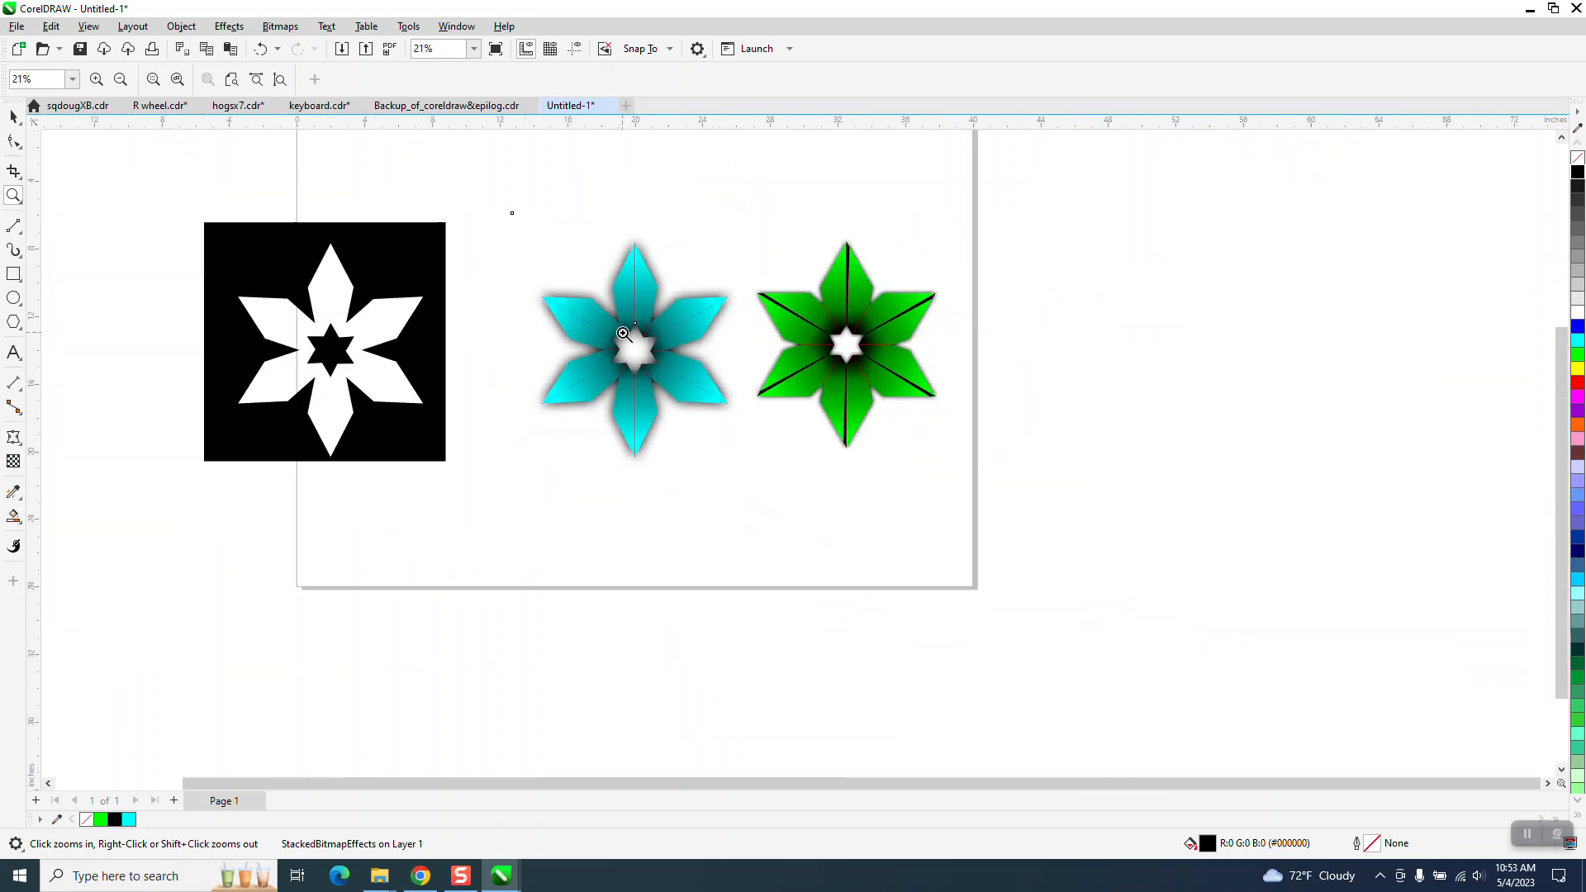